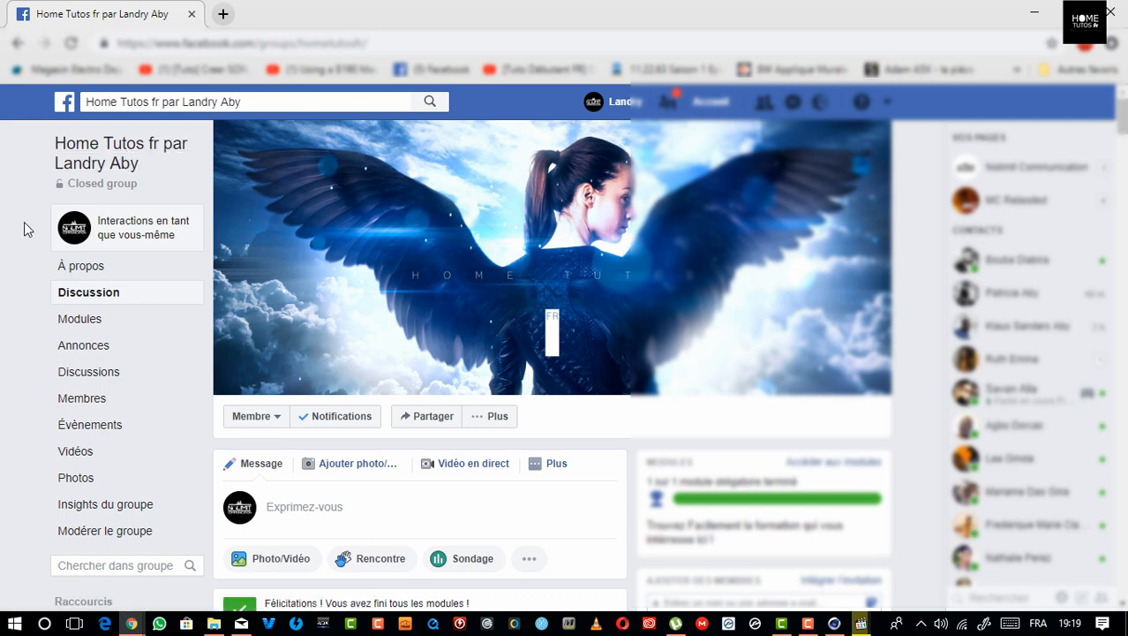
click(549, 463)
click(17, 268)
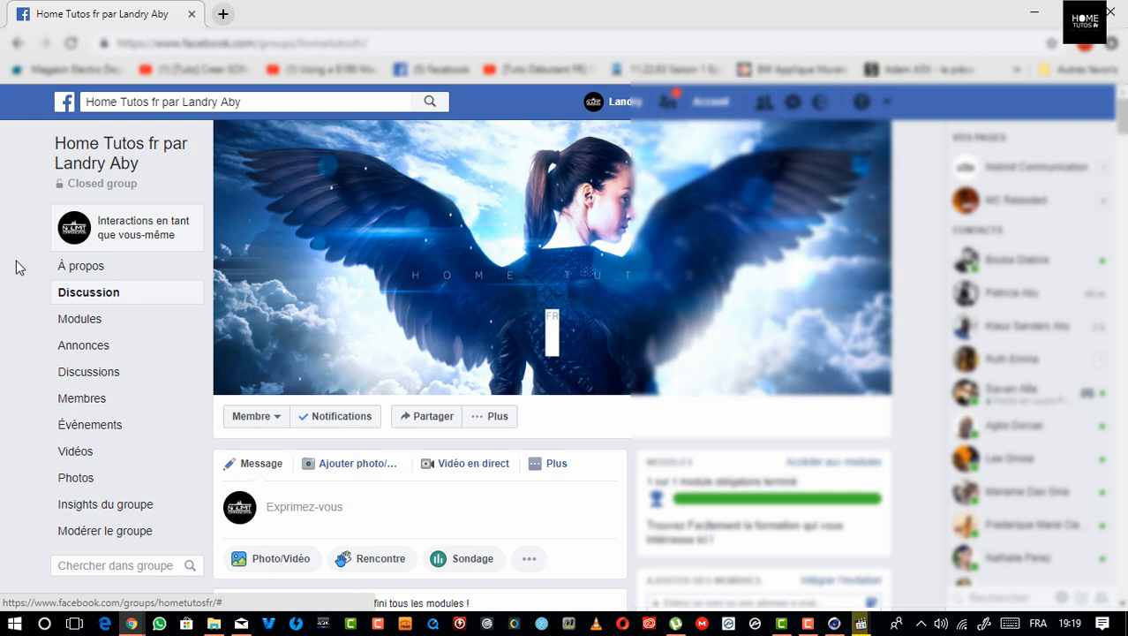
click(96, 322)
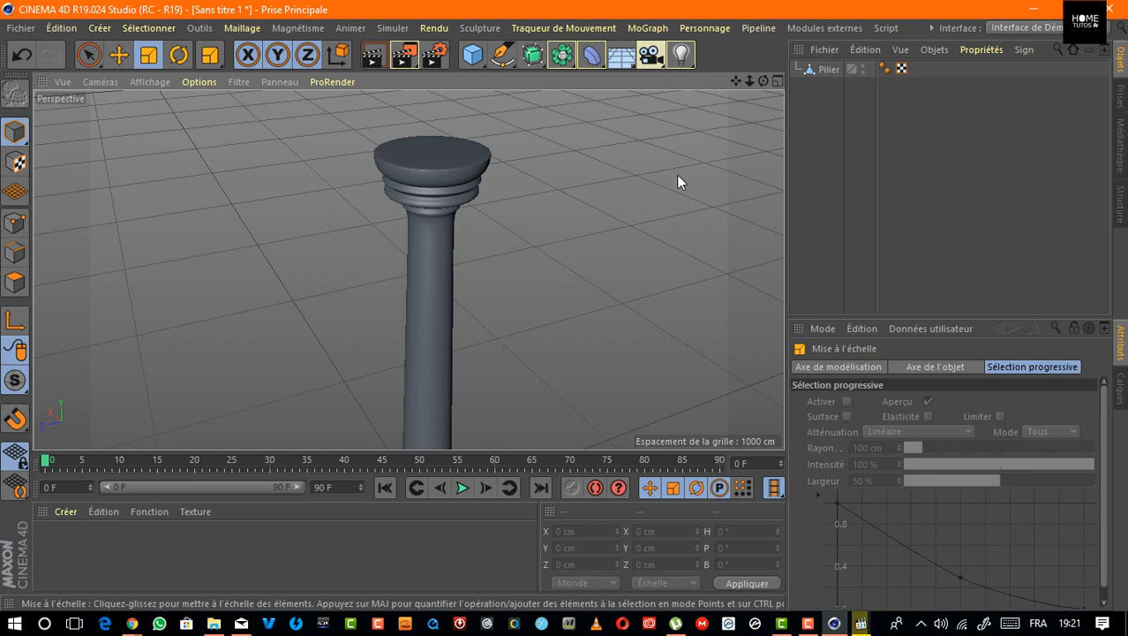
drag(736, 79, 742, 102)
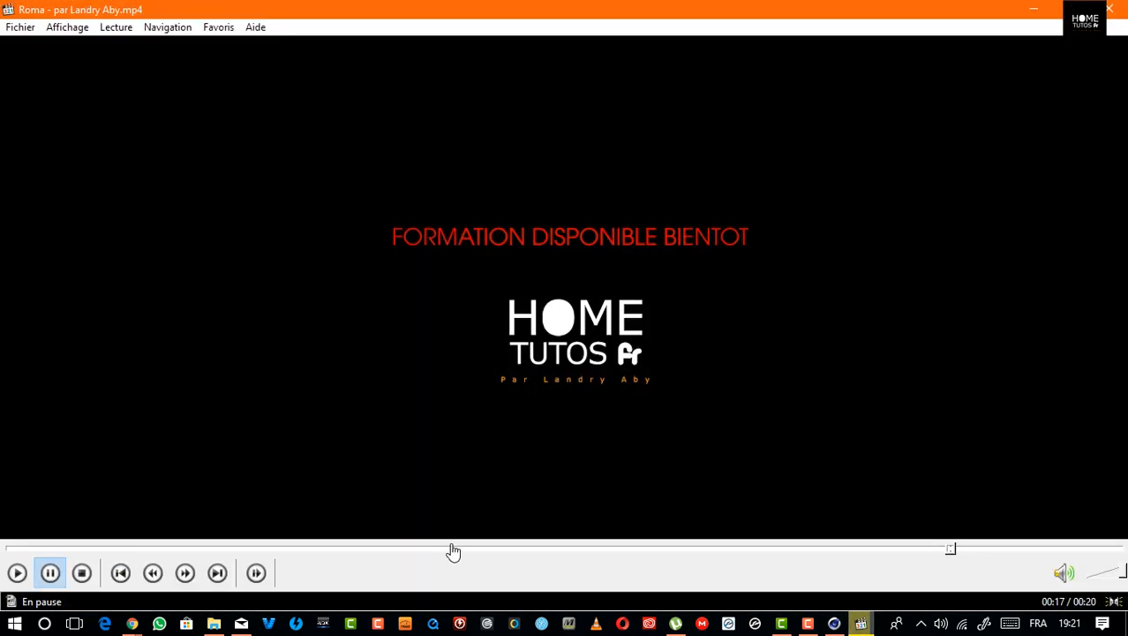
Examine the temple's pillars and fire bowl at several moments of the Roma video, and return to Cinema 4D.
click(453, 549)
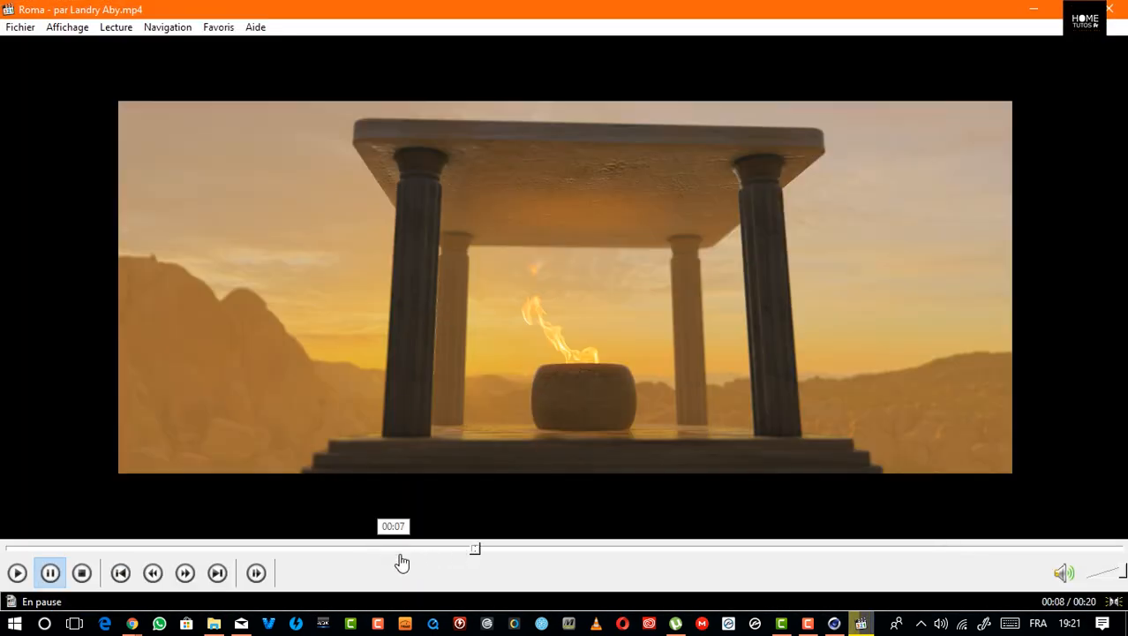
click(521, 549)
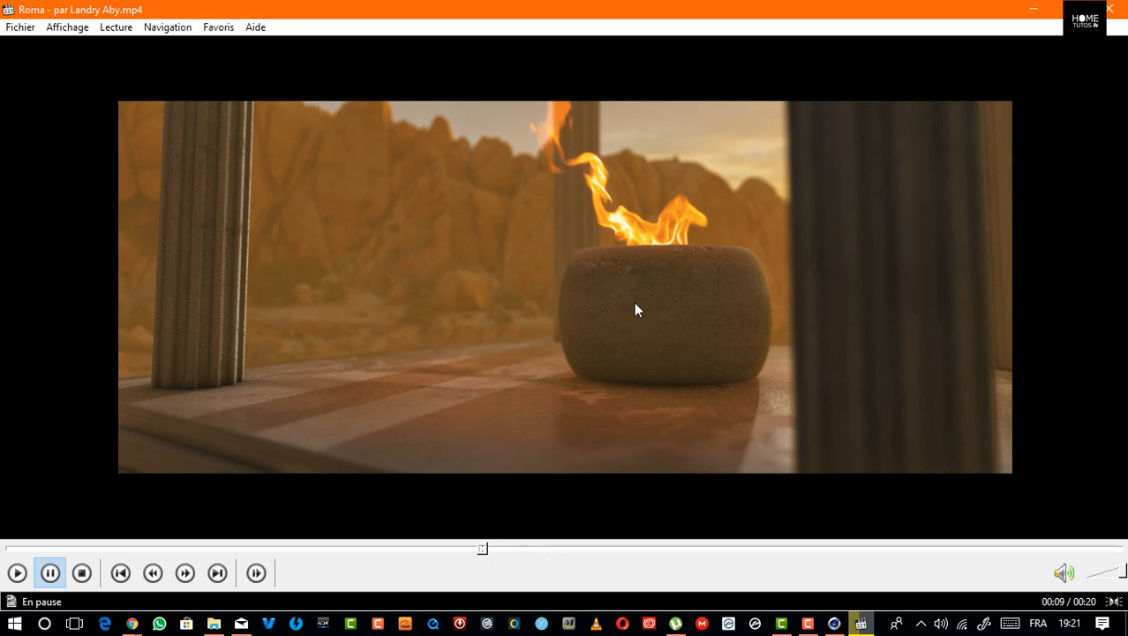
click(539, 548)
click(648, 548)
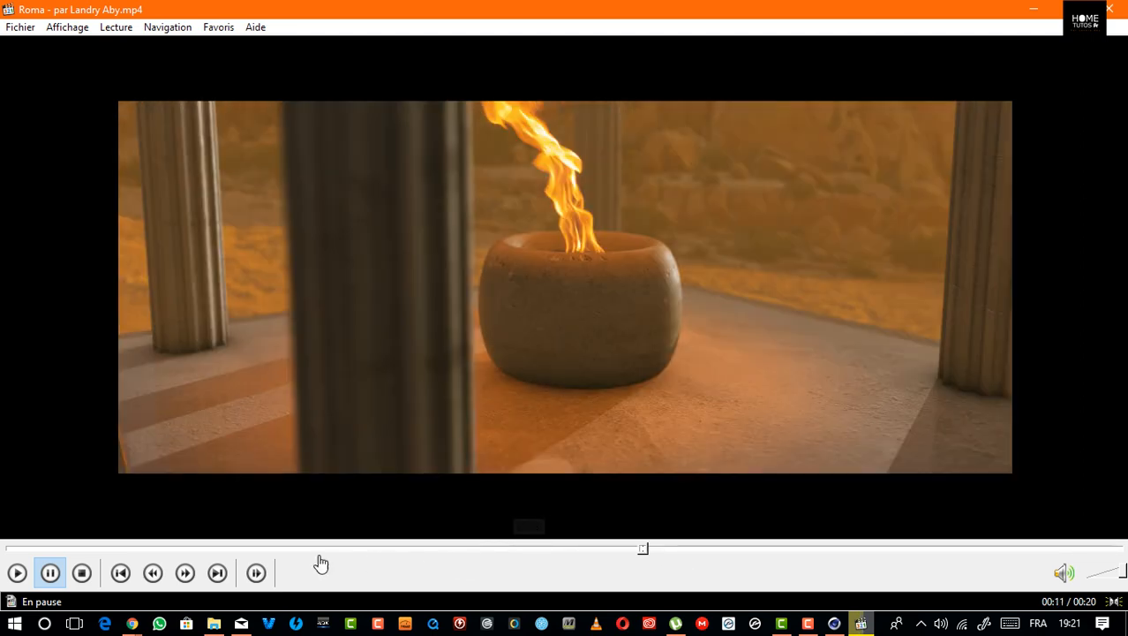
click(263, 550)
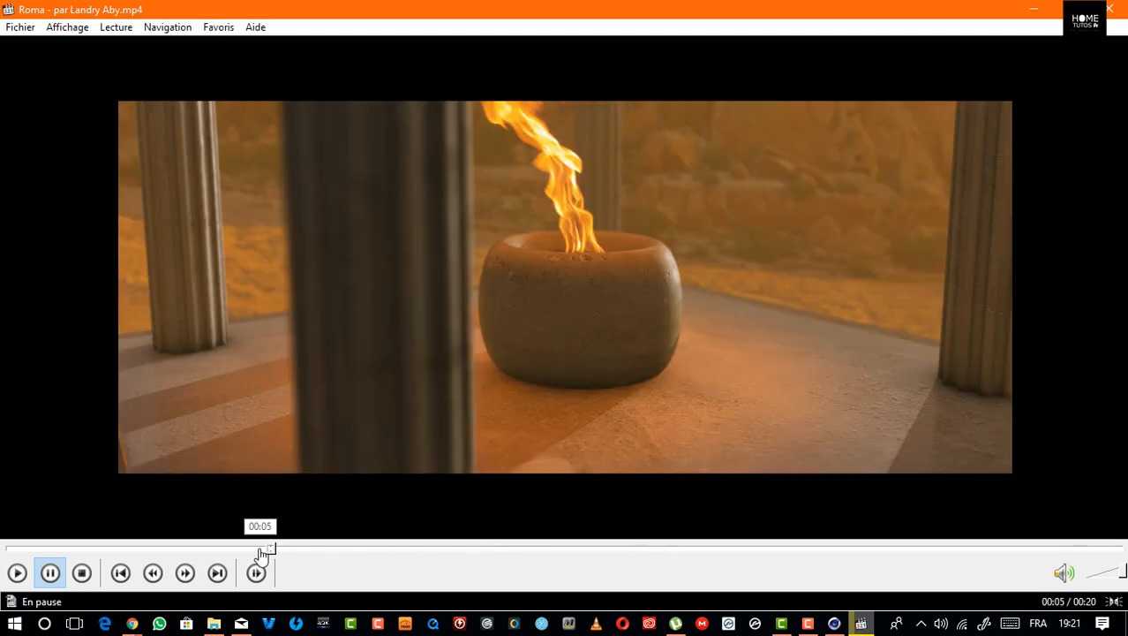
click(315, 550)
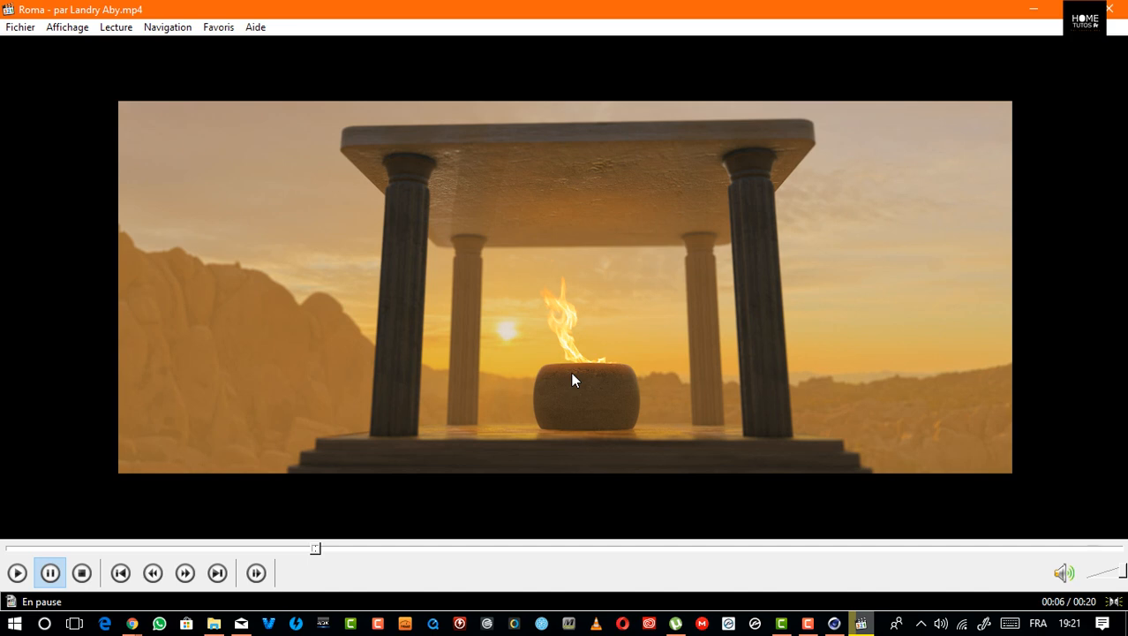
click(1035, 12)
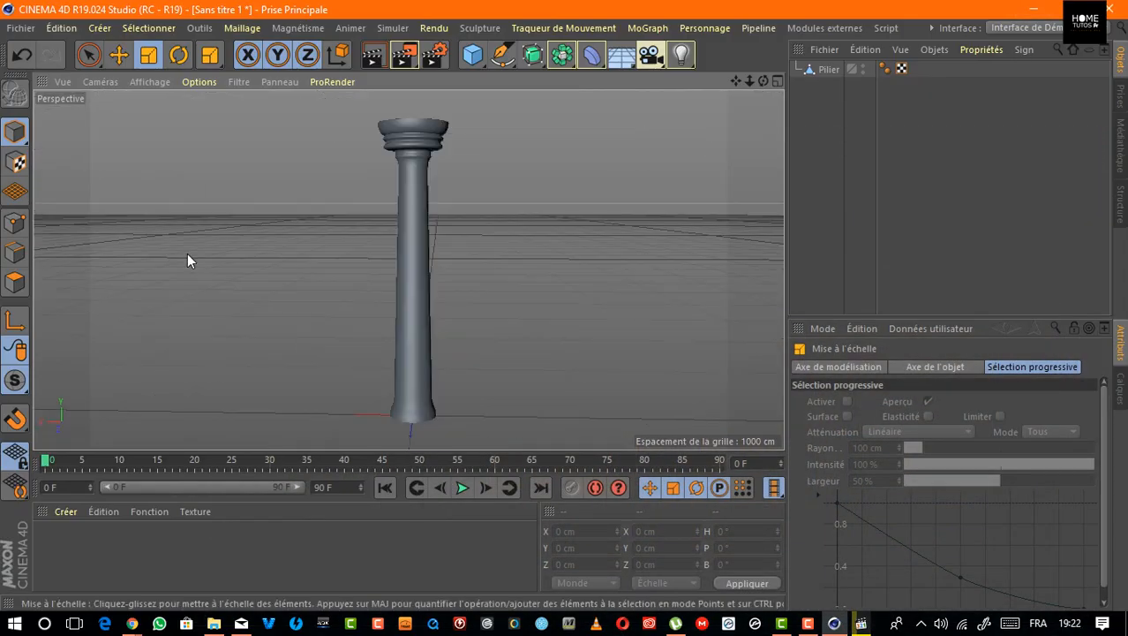
Create a new empty project for modelling the pillar.
click(20, 27)
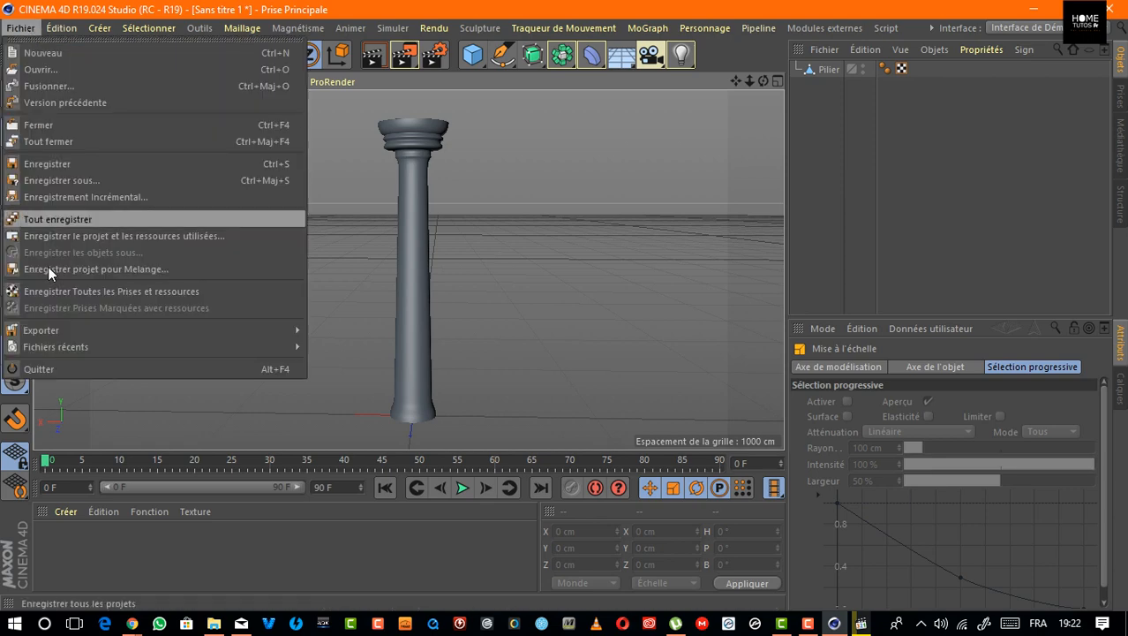
click(205, 54)
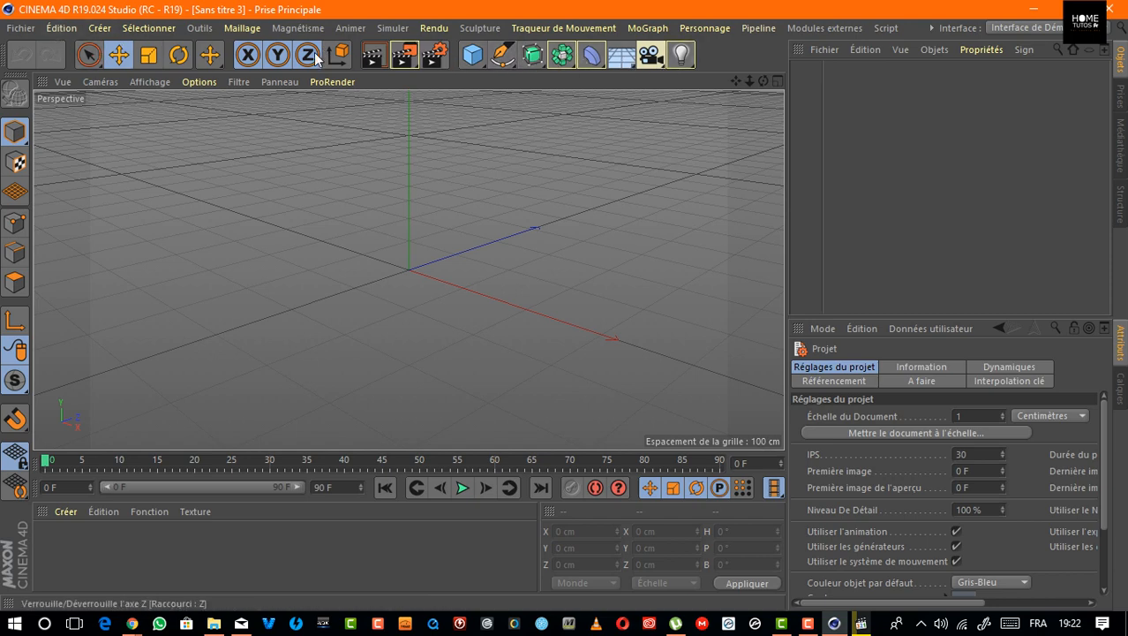
click(472, 60)
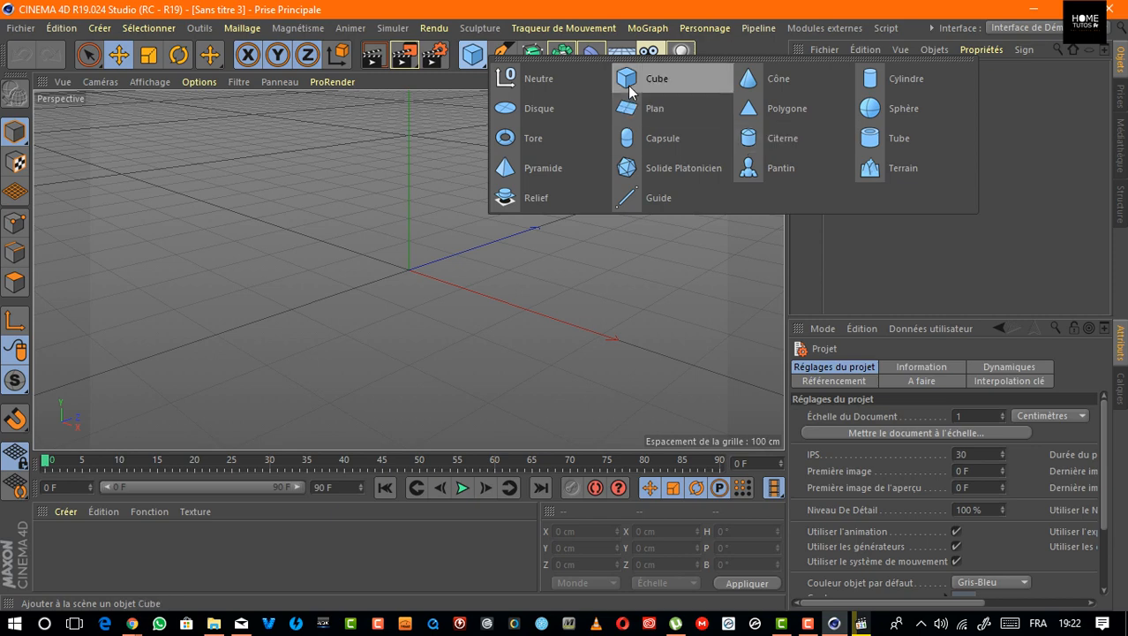
click(602, 19)
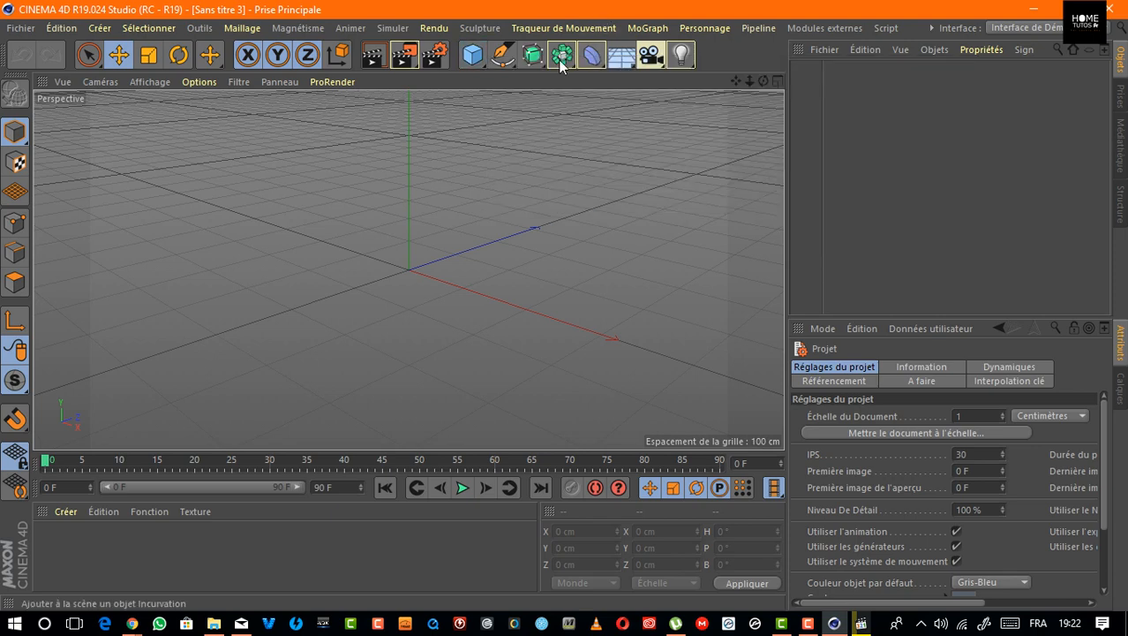
Activate the Plume spline drawing tool with the Bézier type.
click(501, 56)
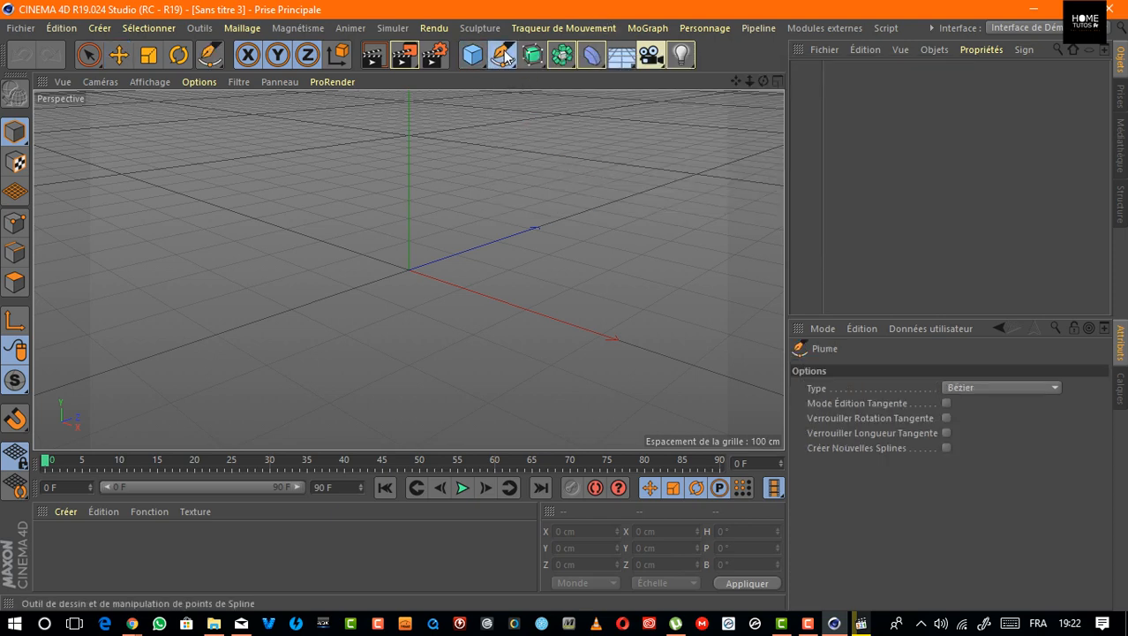
click(504, 55)
click(508, 10)
click(501, 56)
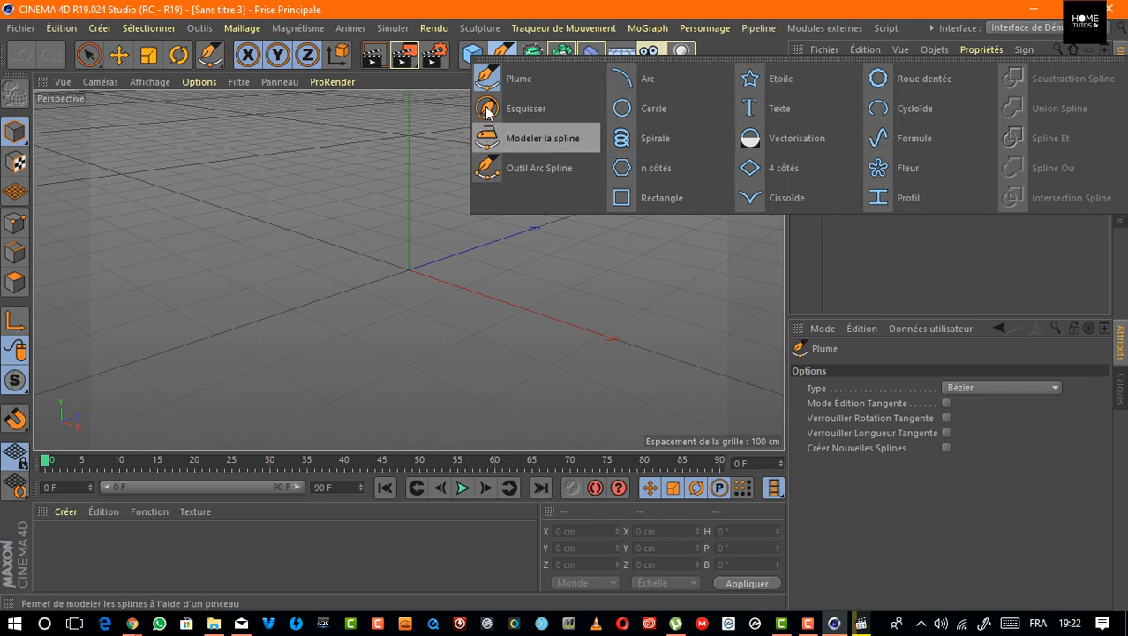
click(518, 80)
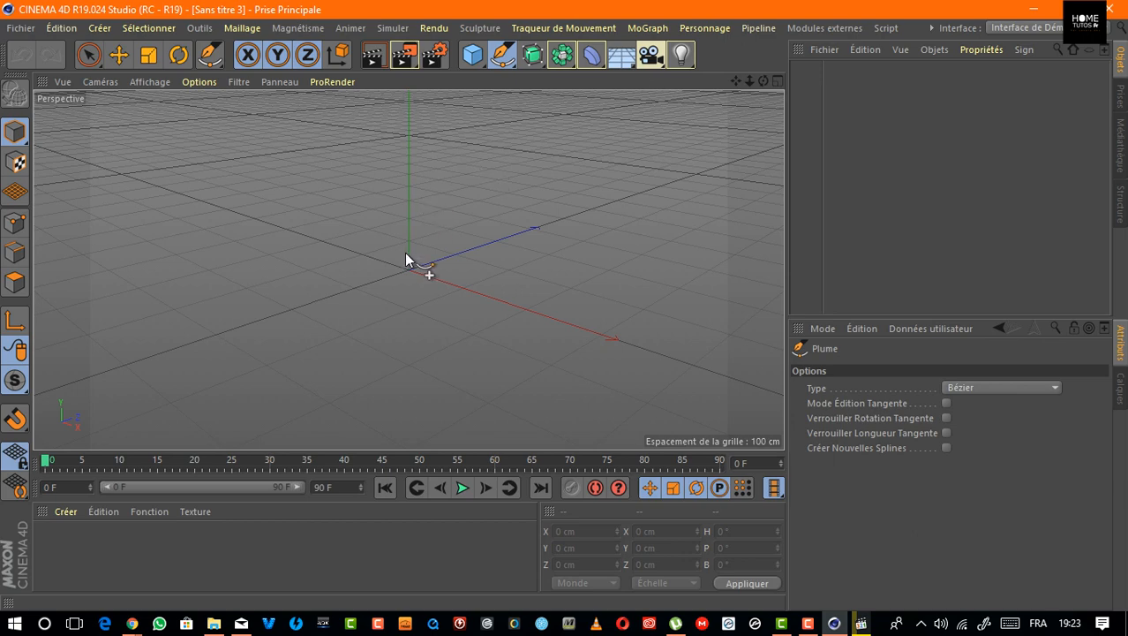
Display the four-view layout, tilt the perspective camera close to ground level, and maximize the perspective view.
middle_click(388, 266)
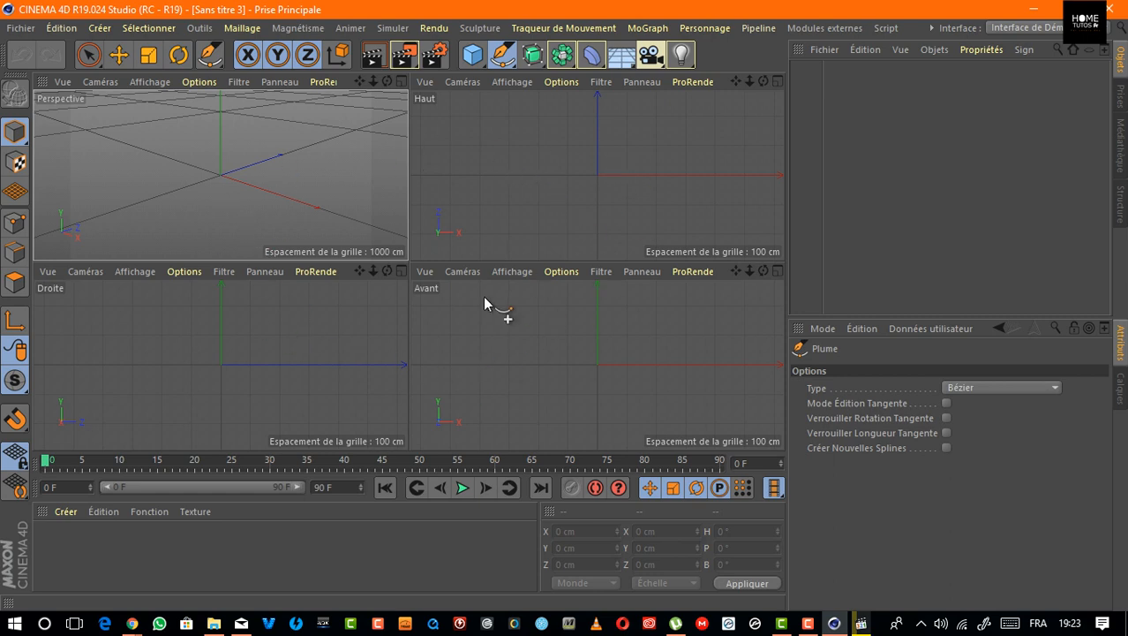
drag(386, 86, 471, 133)
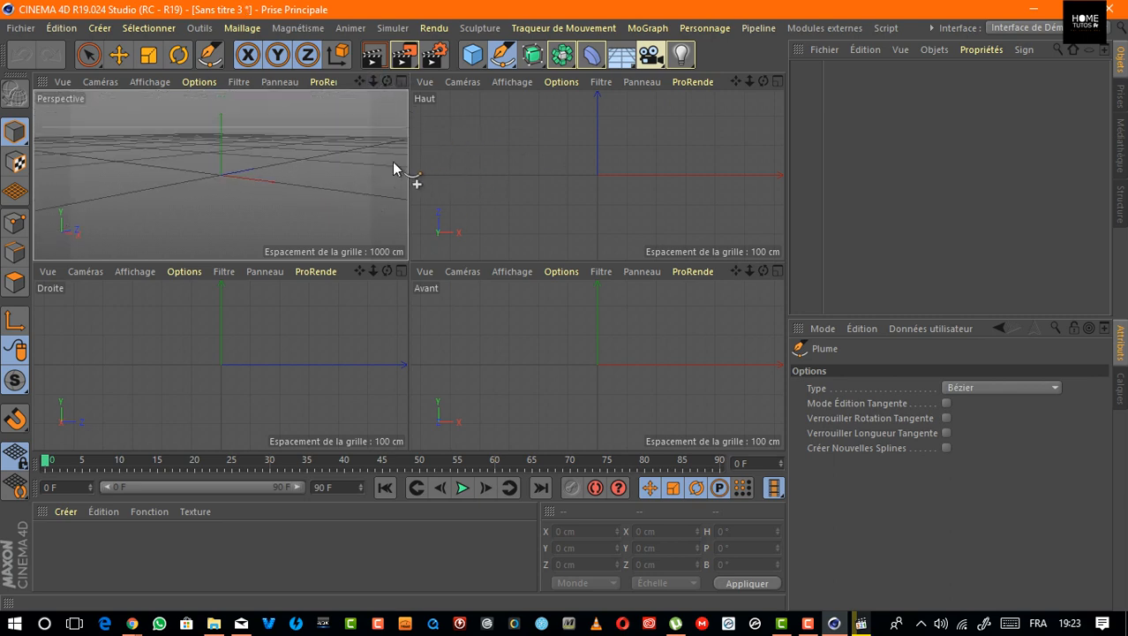
click(399, 81)
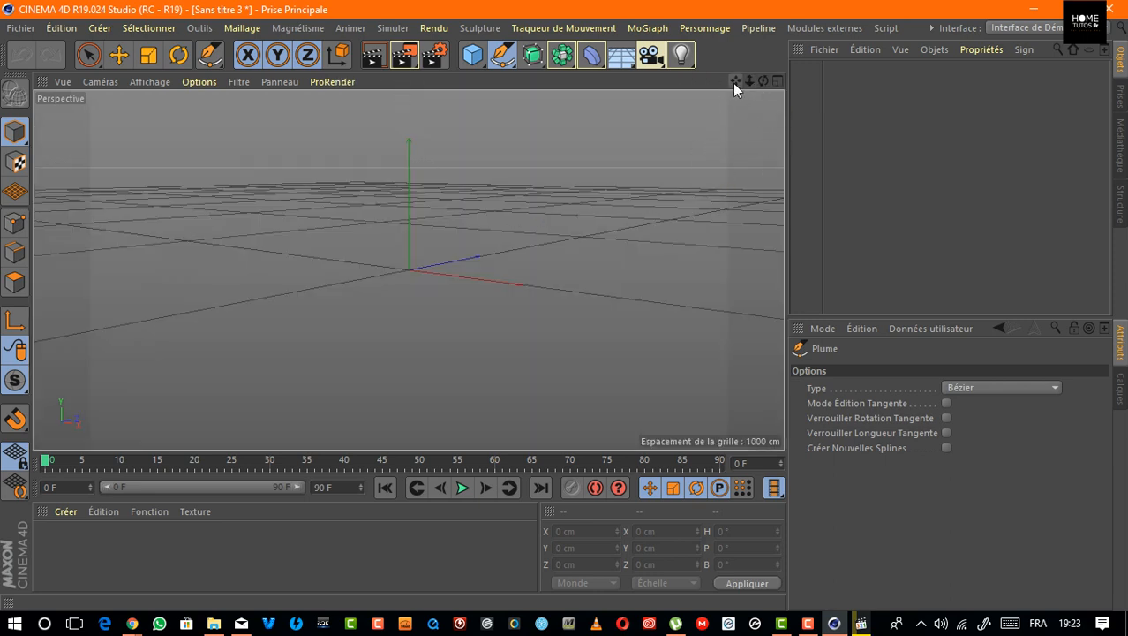
Add a default cube at the origin and view it by panning, zooming and orbiting the perspective camera.
click(469, 63)
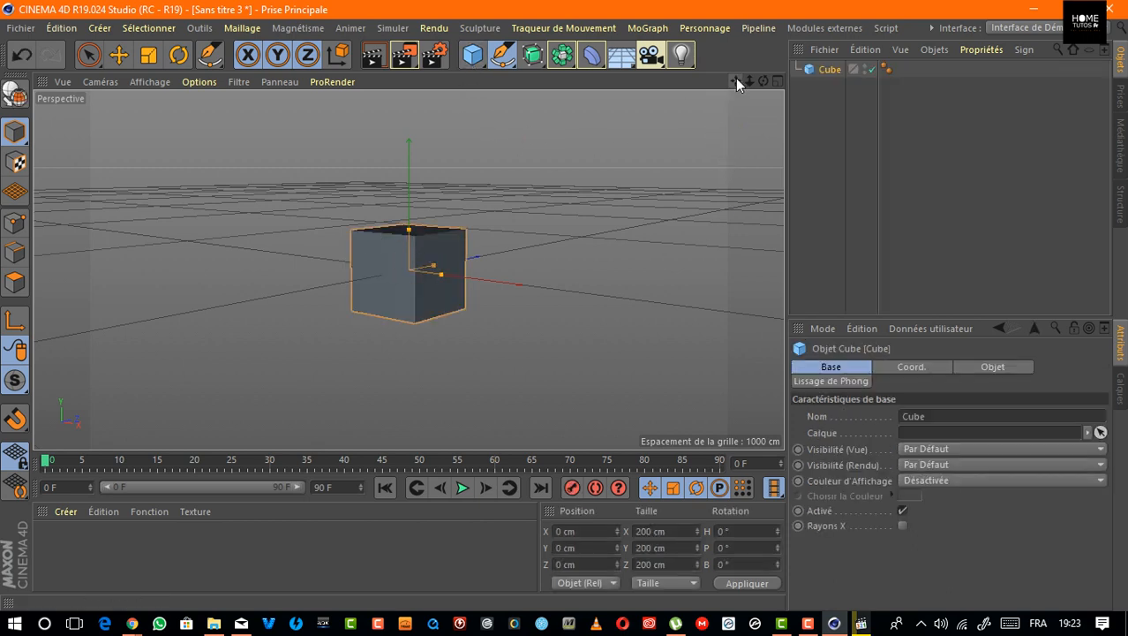
drag(737, 82, 263, 265)
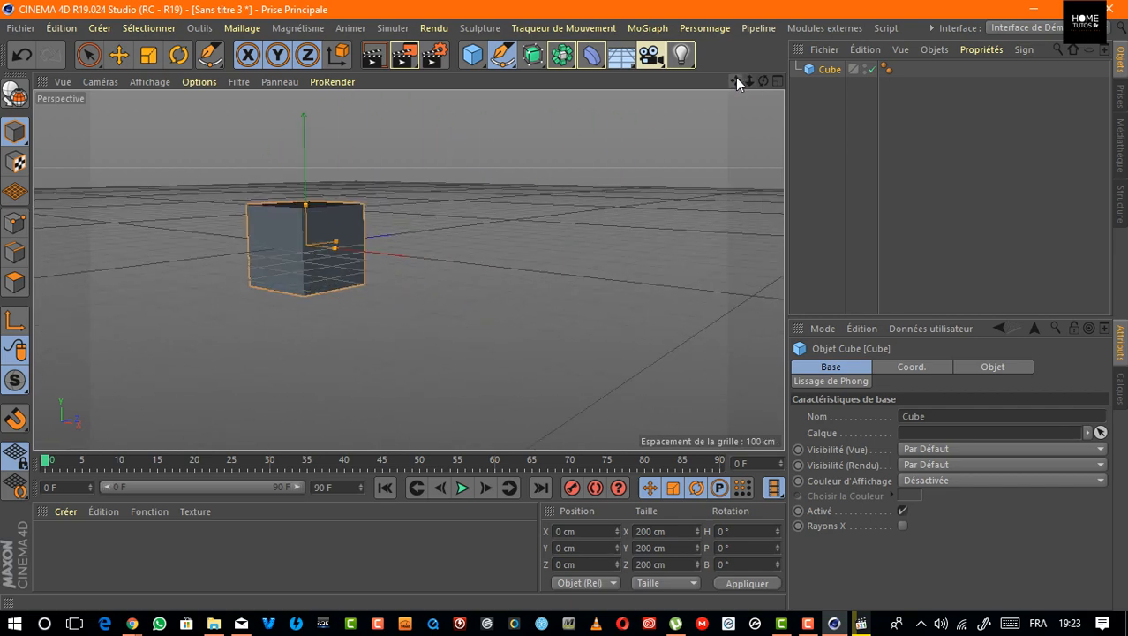
drag(738, 82, 415, 281)
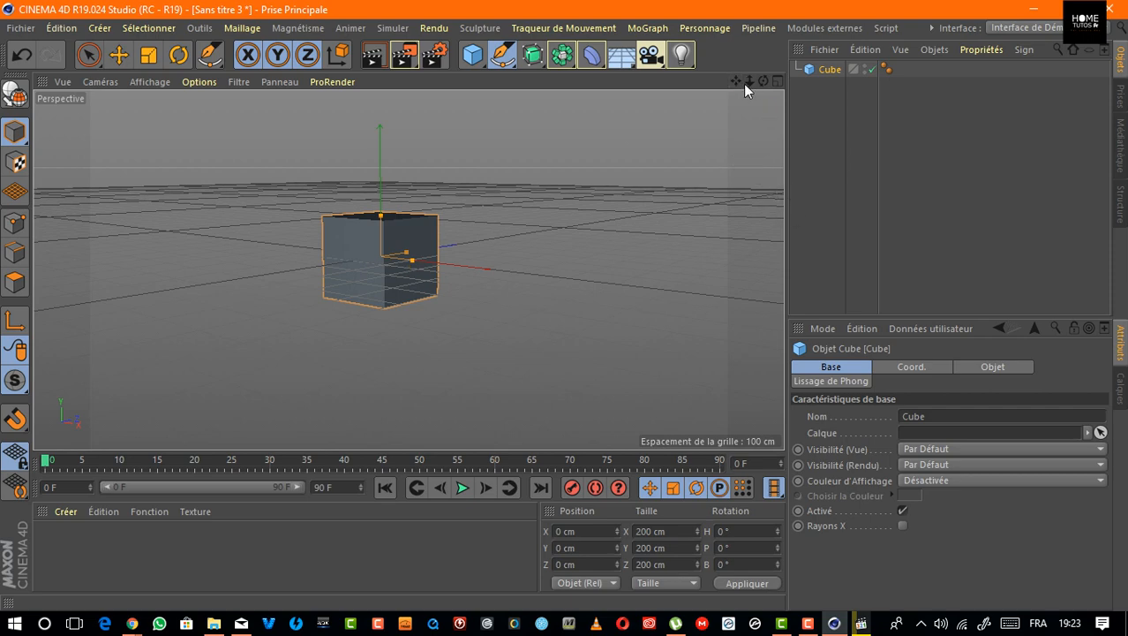
drag(749, 80, 424, 234)
drag(749, 80, 752, 131)
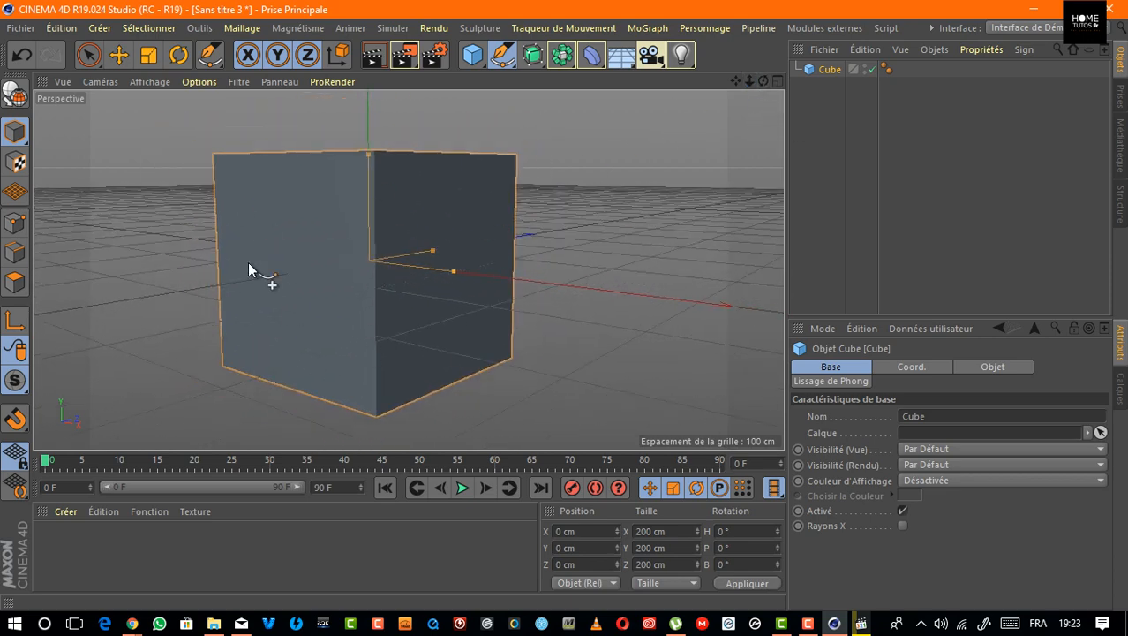
drag(765, 81, 702, 126)
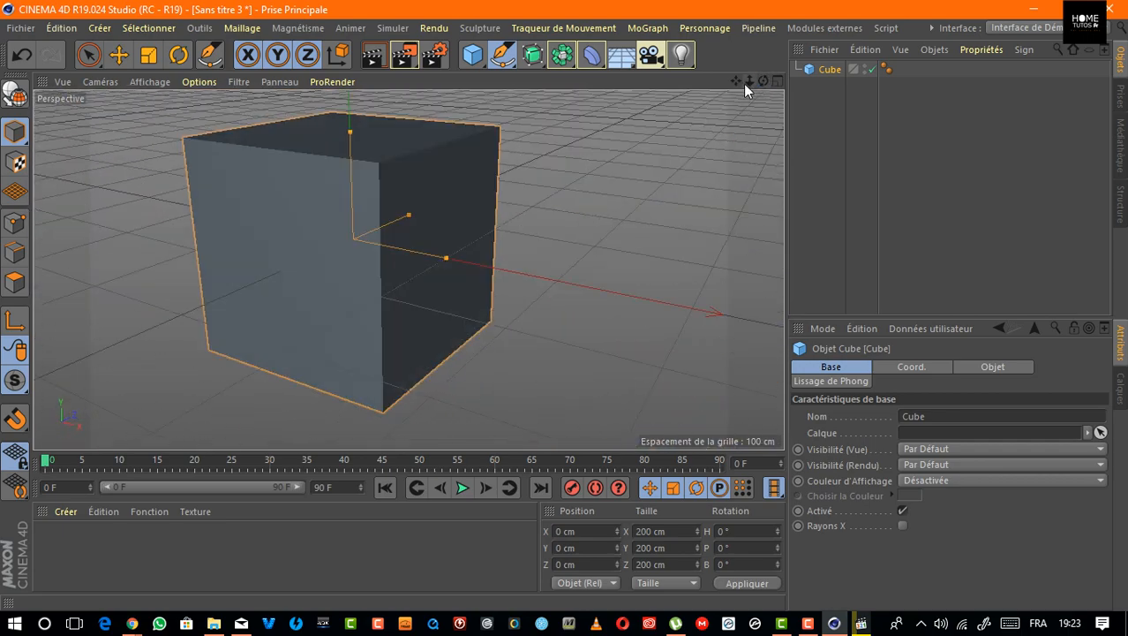
drag(749, 82, 776, 188)
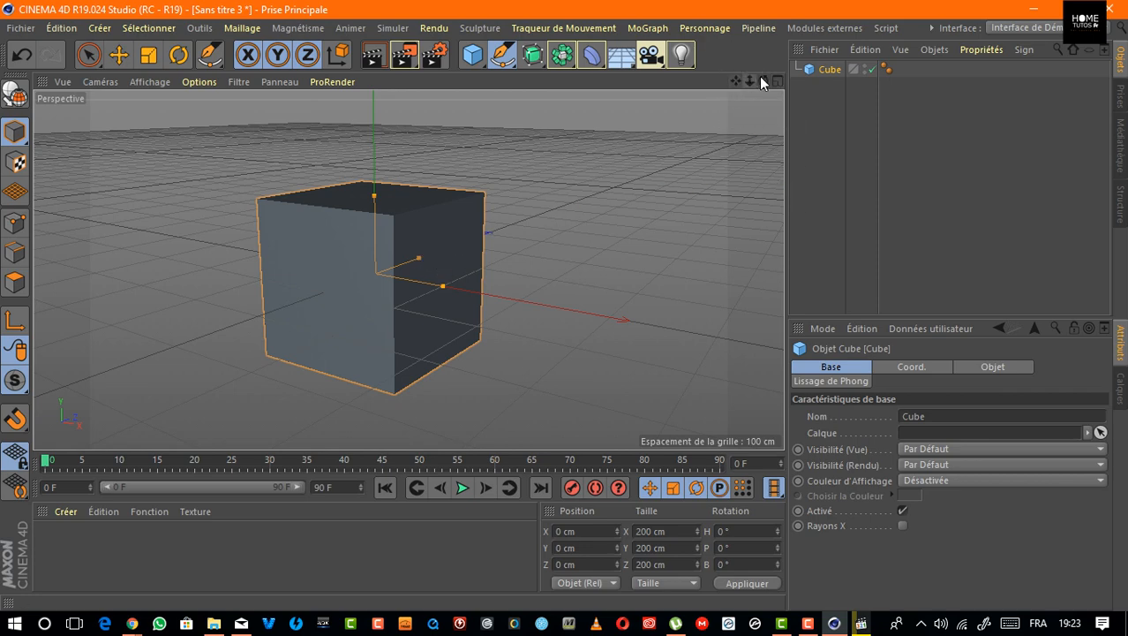
Examine the cube from its other sides and at different distances in the perspective view.
key(alt)
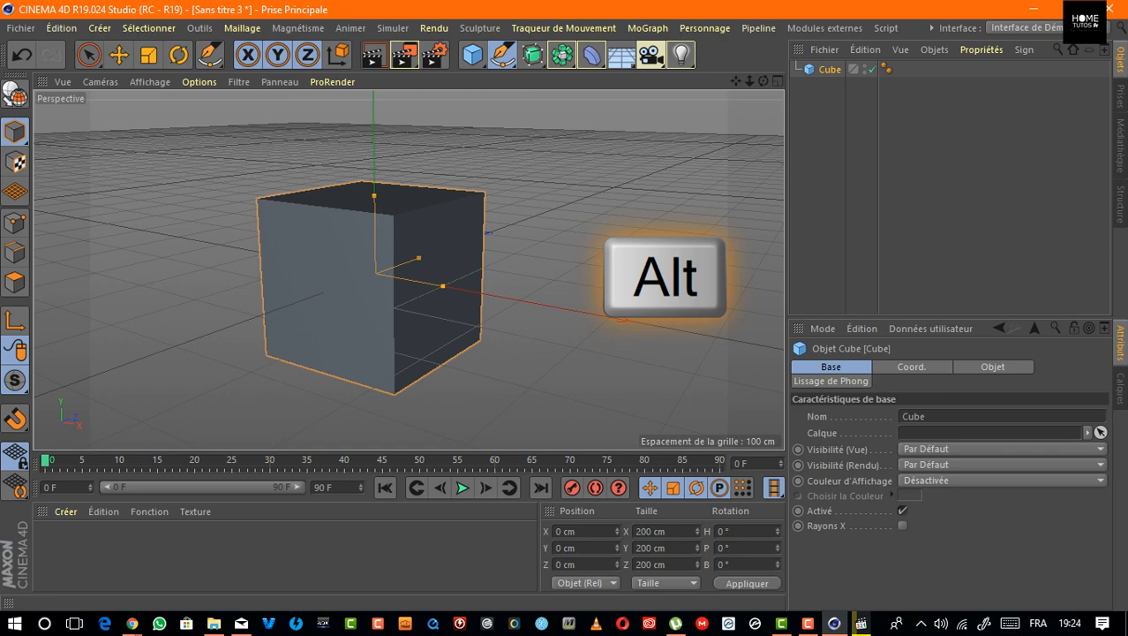
alt+drag(415, 256, 508, 238)
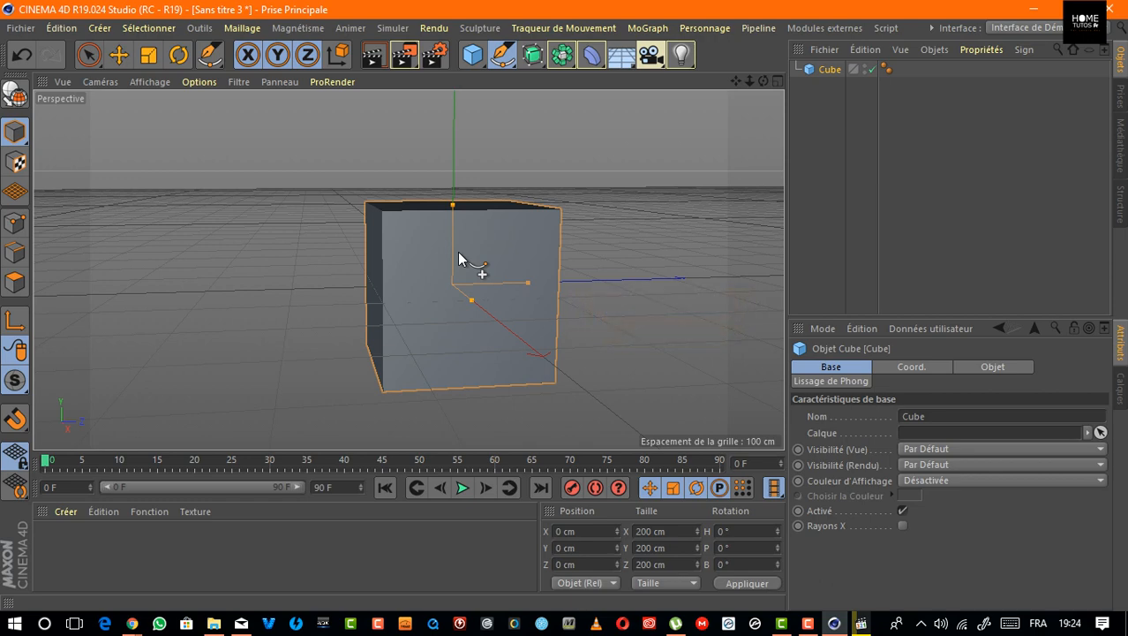
scroll(459, 258, up, 3)
scroll(459, 255, up, 2)
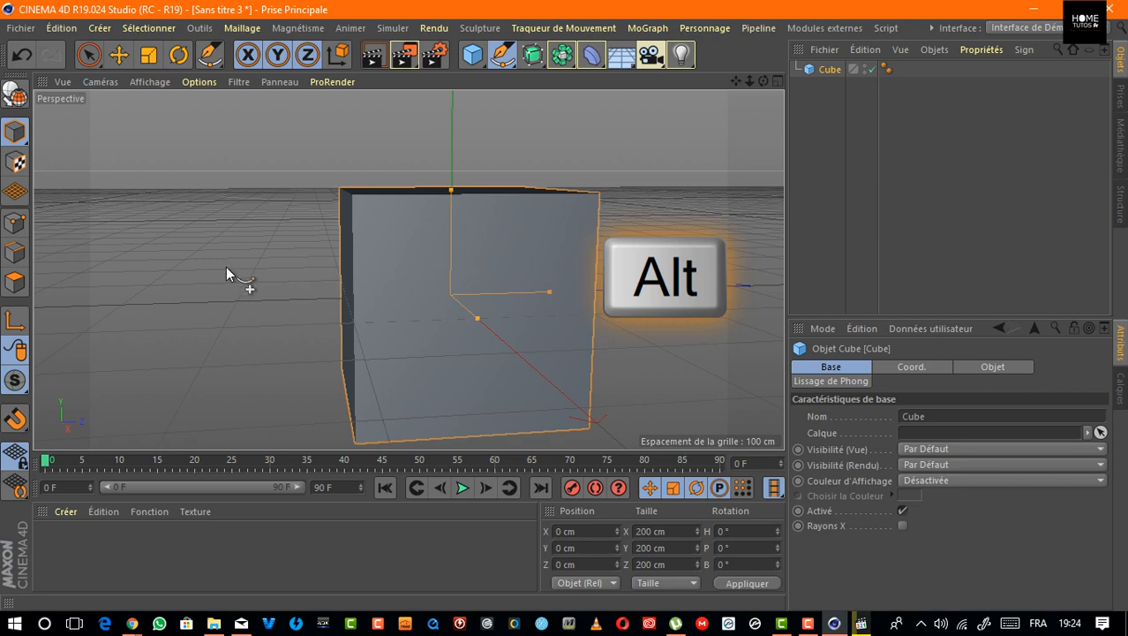
alt+drag(227, 270, 287, 215)
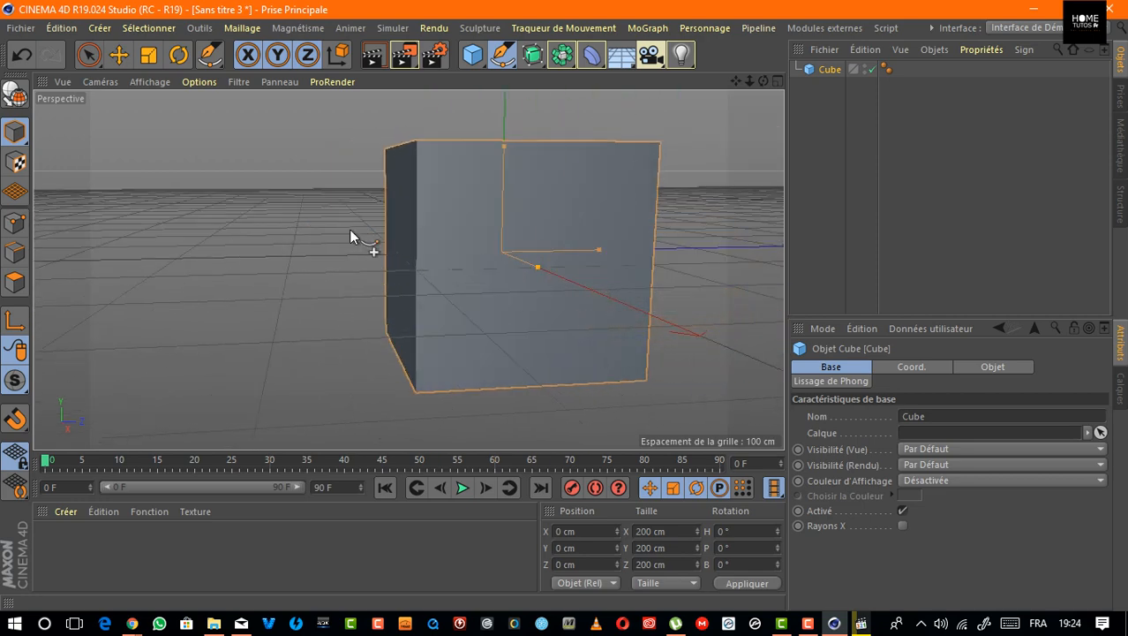
scroll(351, 231, down, 1)
scroll(350, 232, up, 1)
scroll(351, 232, down, 1)
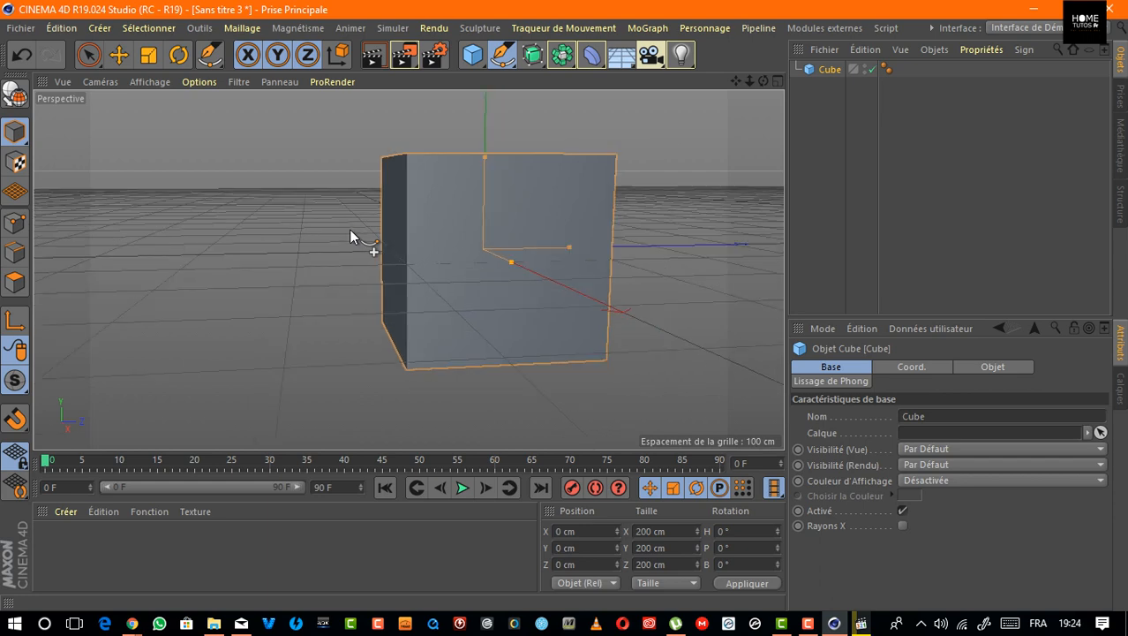
scroll(351, 231, up, 1)
Return to the four-view layout and delete the cube from the scene.
middle_click(350, 237)
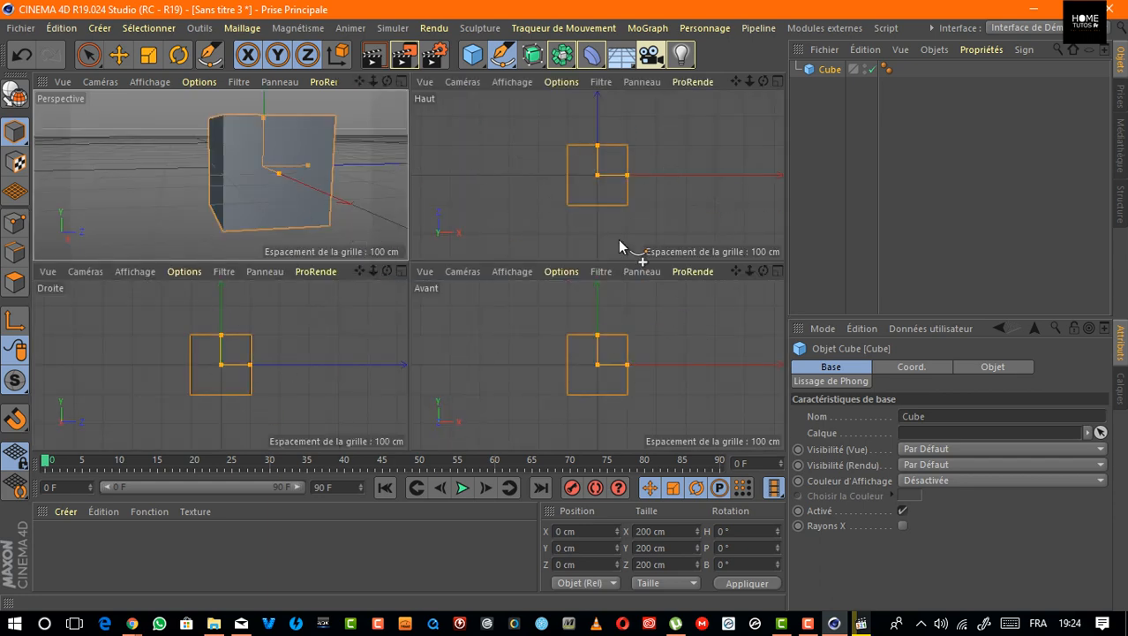
click(831, 71)
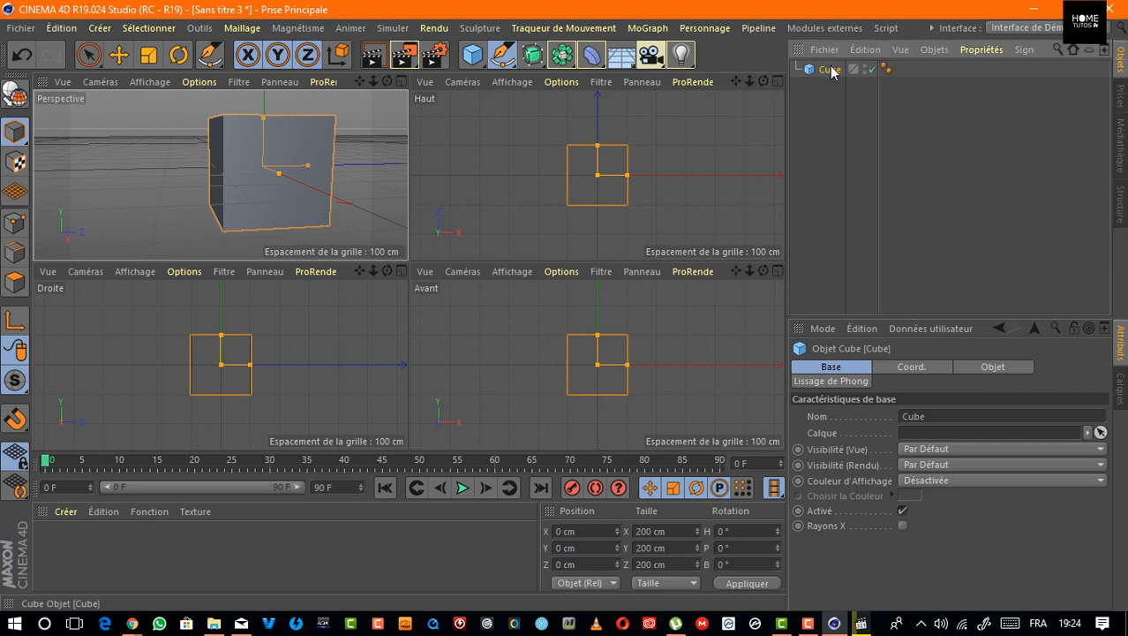
key(Delete)
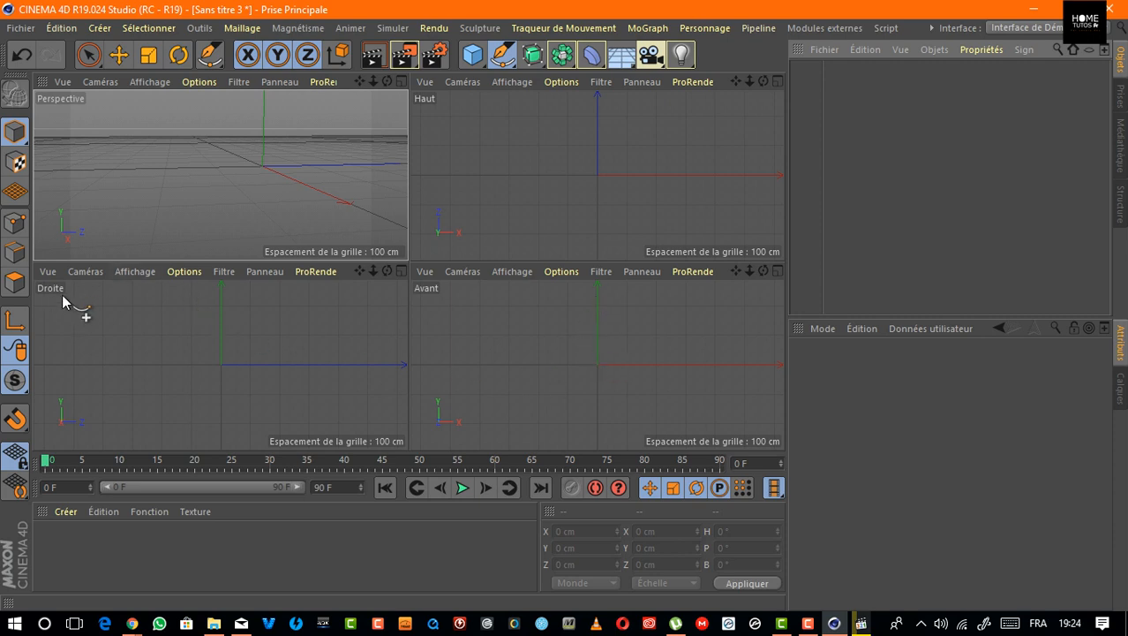
In the maximized Droite view, draw a spline with a horizontal top edge about 260 cm long, followed by an inward-slanting segment about 100 cm high.
click(403, 272)
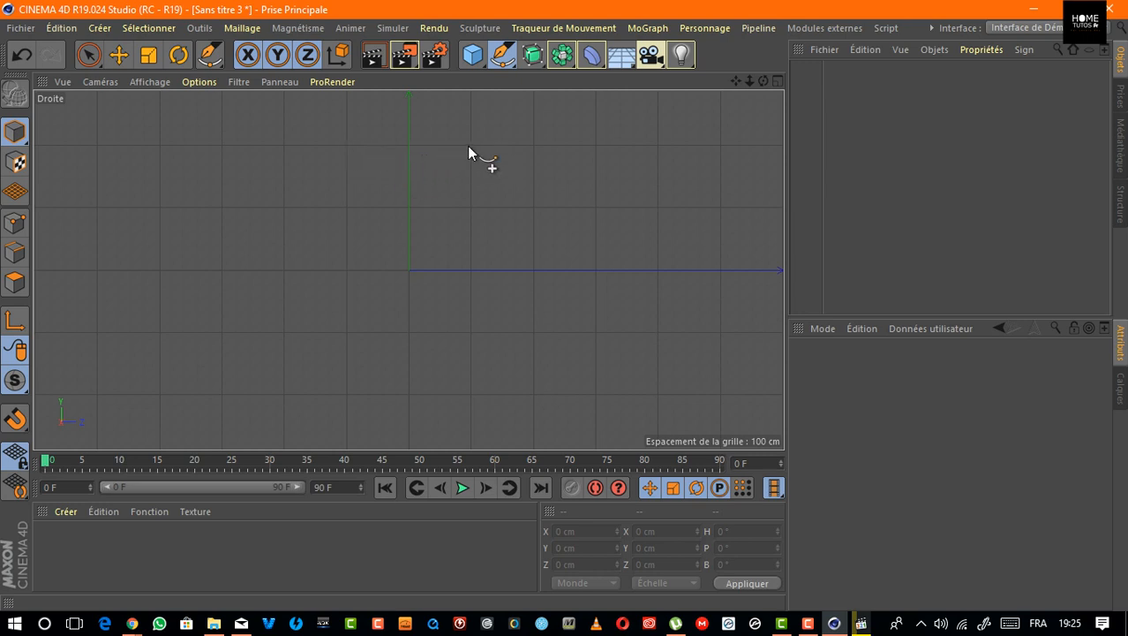
click(409, 144)
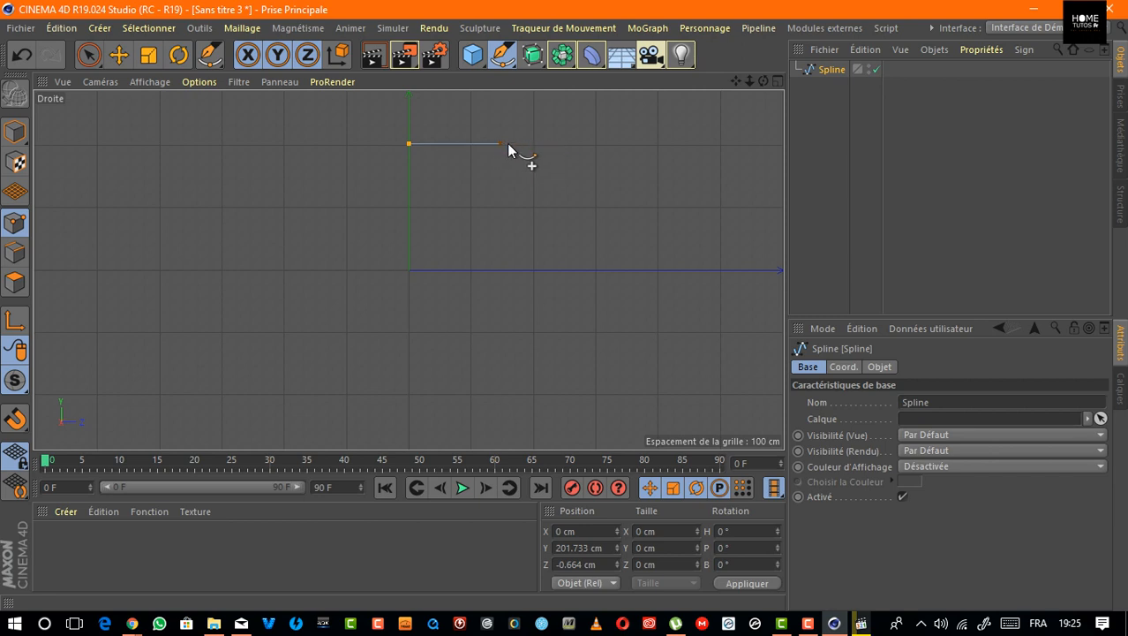
click(570, 145)
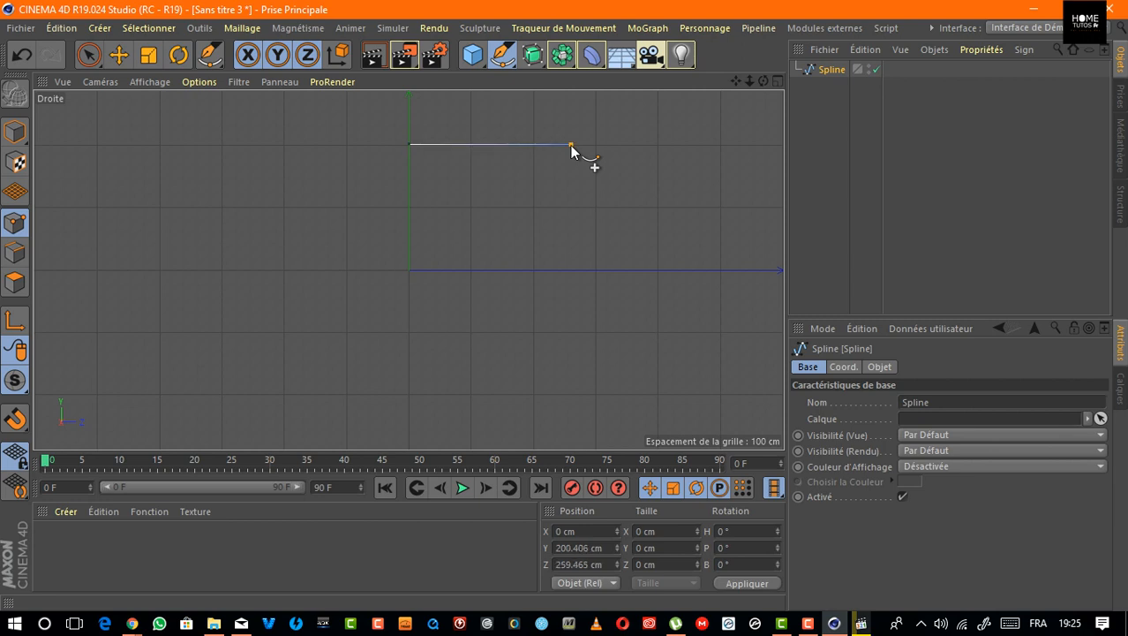
click(532, 207)
Continue the spline downward from the slanted segment with a small zigzag of five alternating outward and inward points.
click(543, 219)
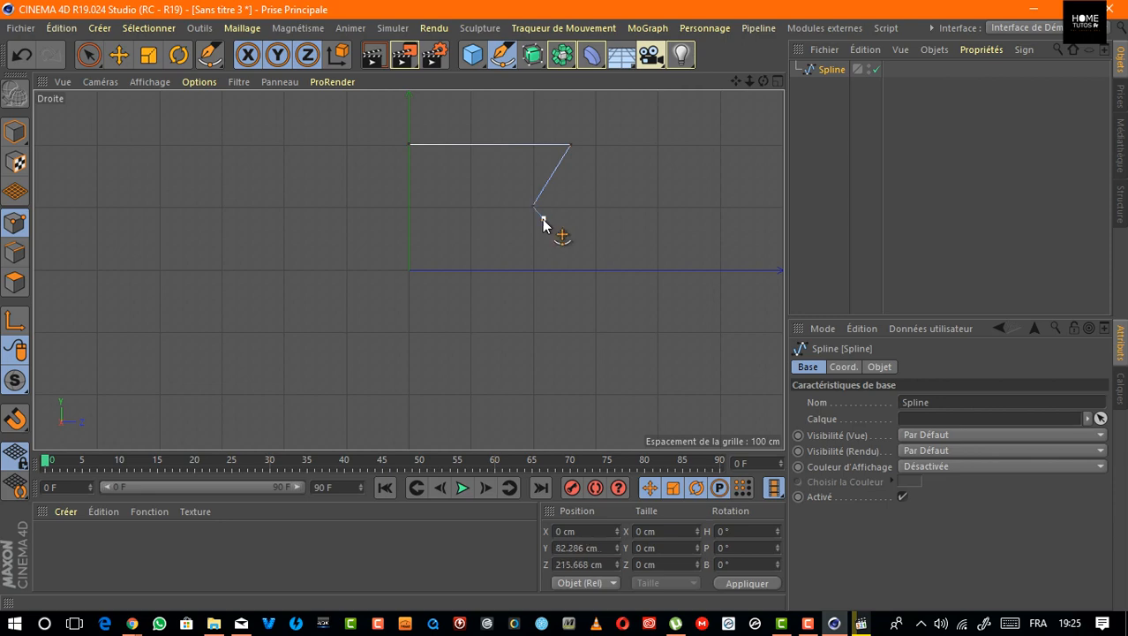
click(535, 227)
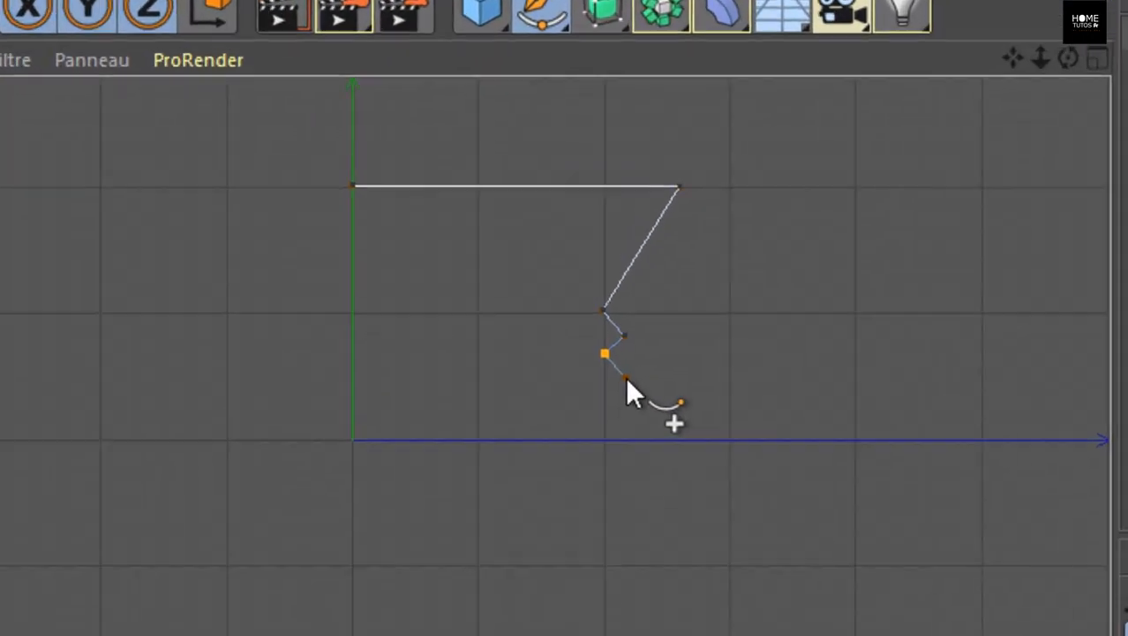
click(626, 377)
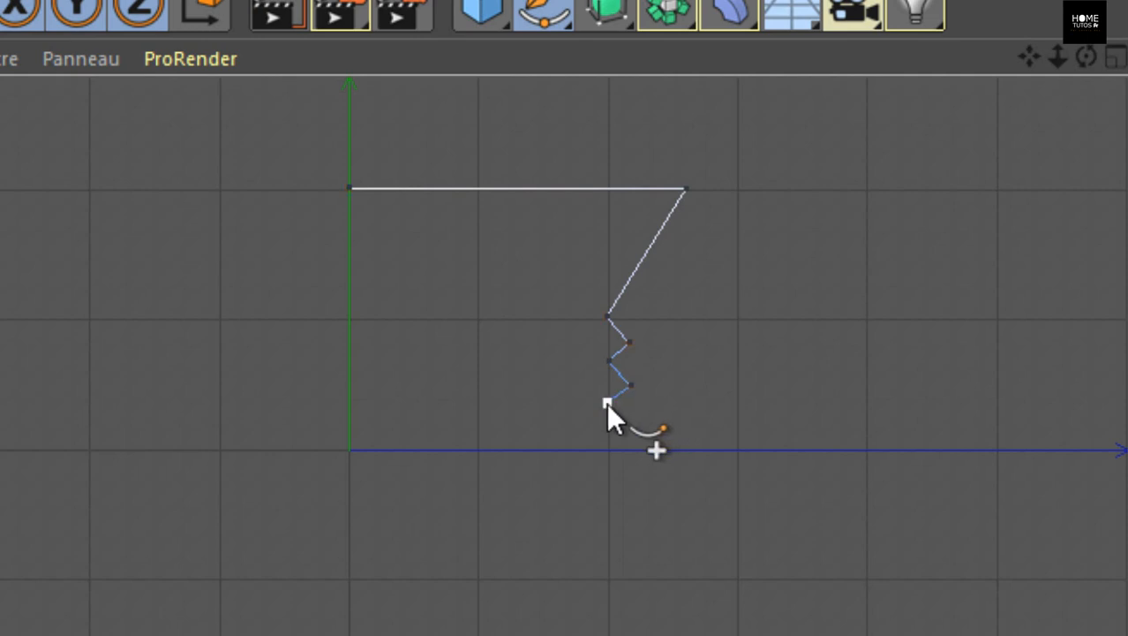
click(606, 403)
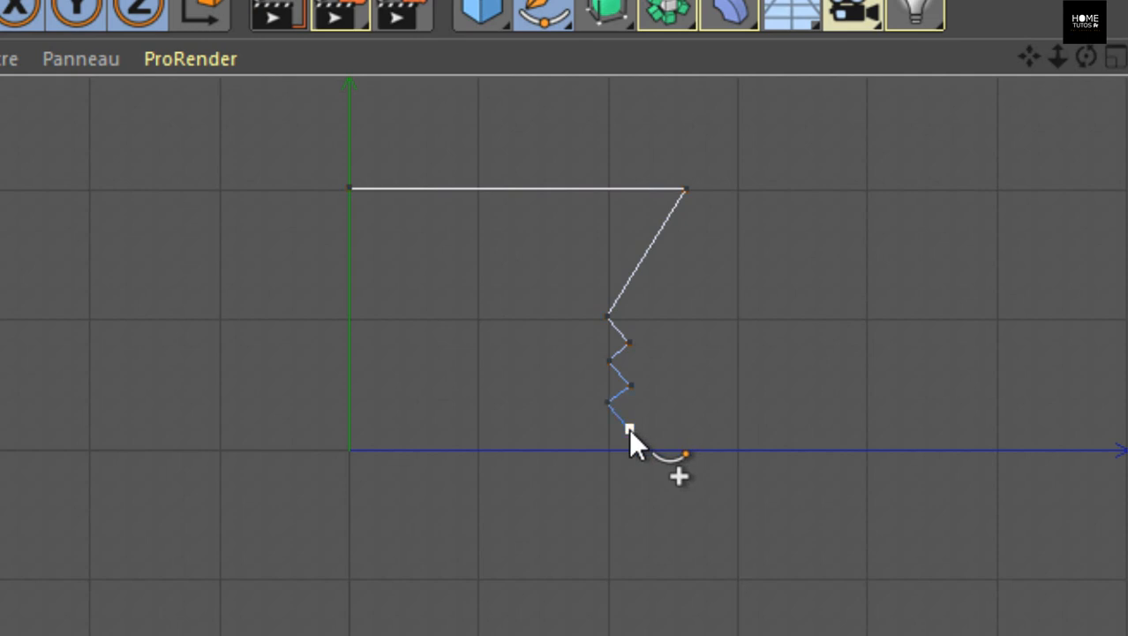
click(628, 428)
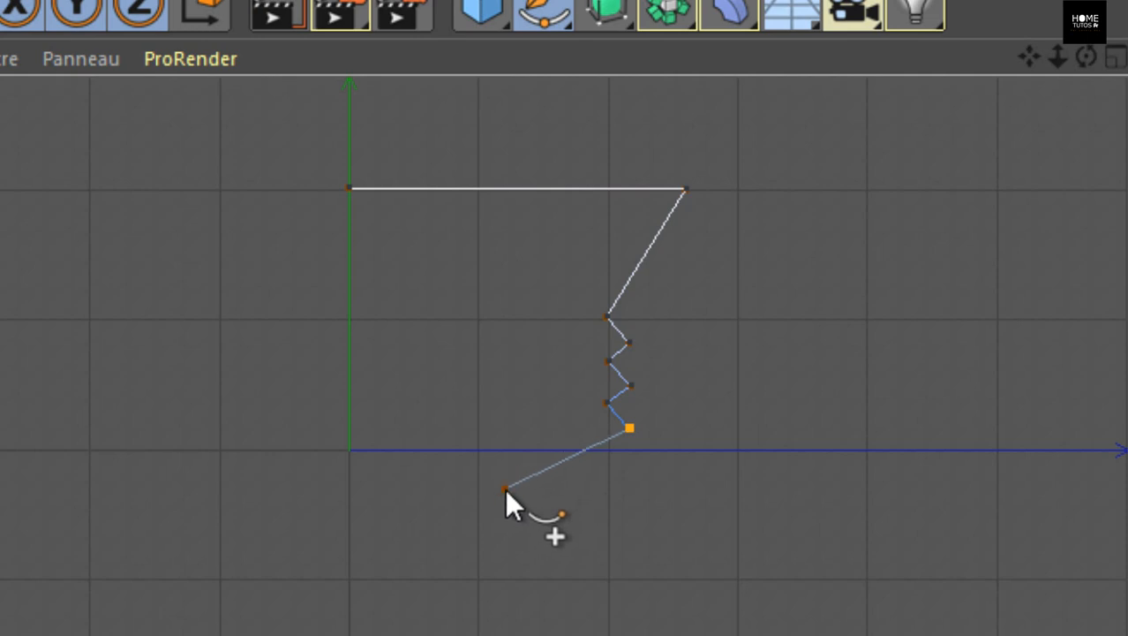
Extend the spline inward to about 100 cm from the vertical axis, run it straight down to about -200 cm, and leave it open.
click(505, 488)
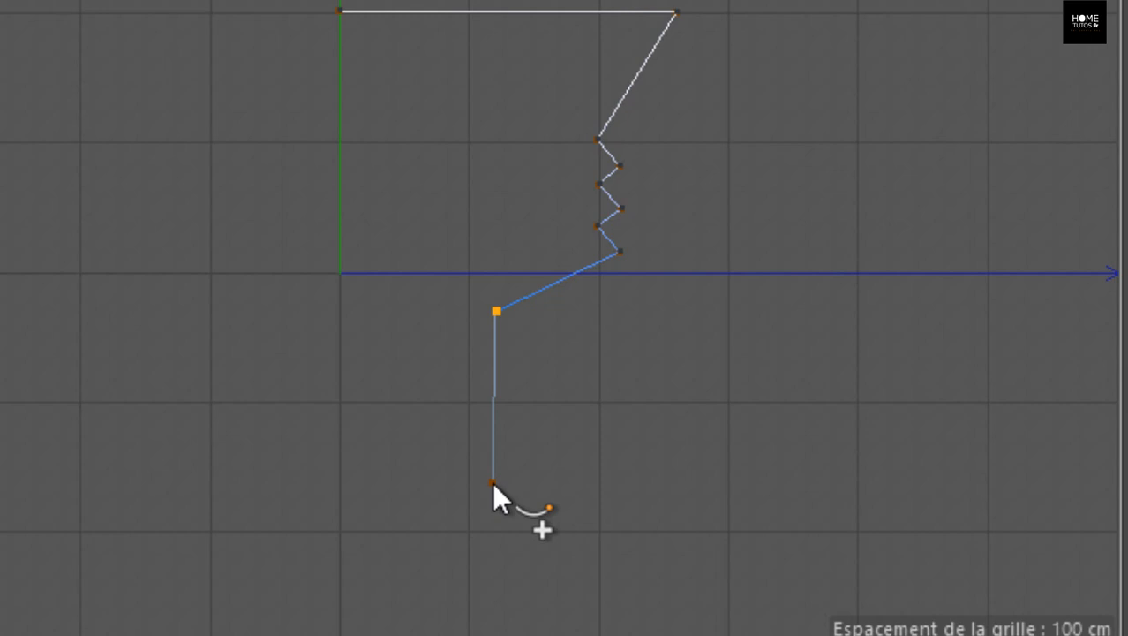
key(ctrl+z)
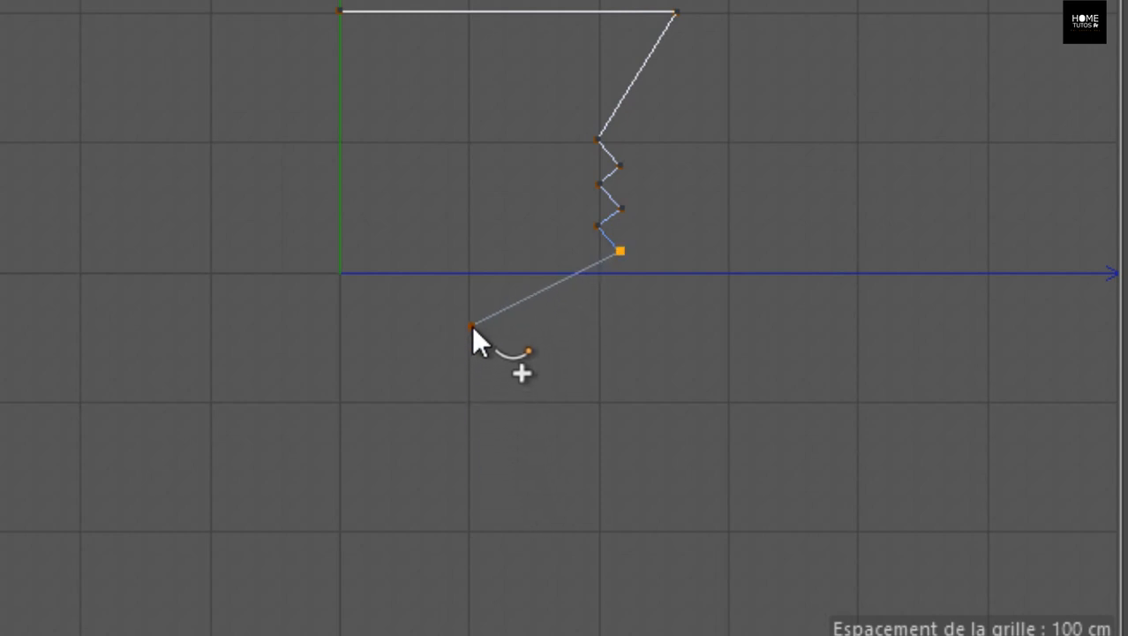
click(468, 327)
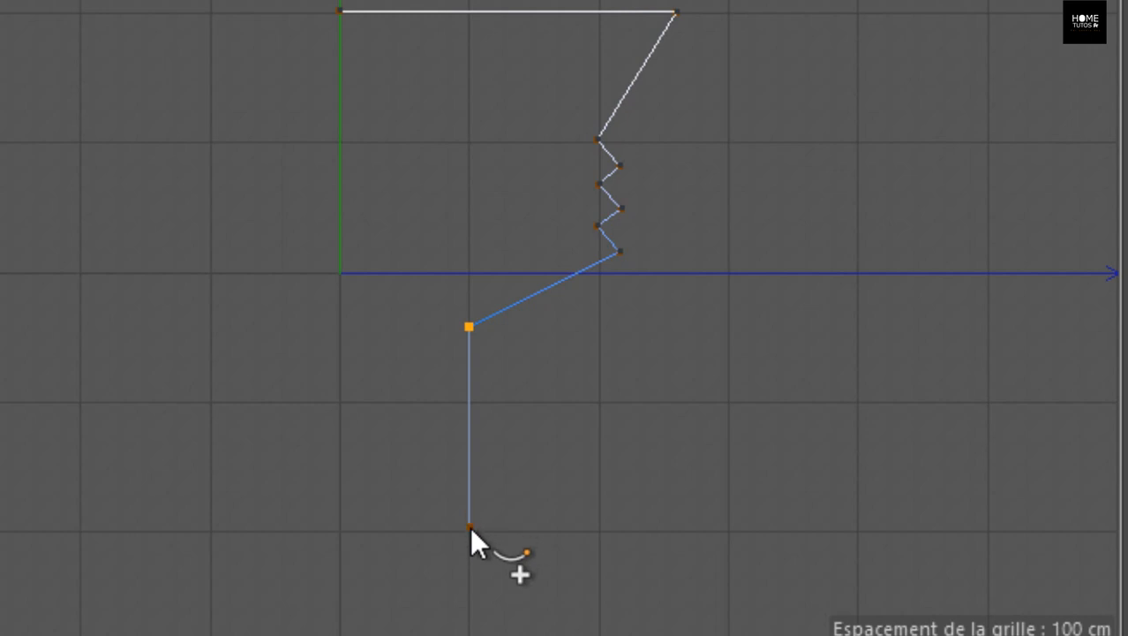
click(470, 531)
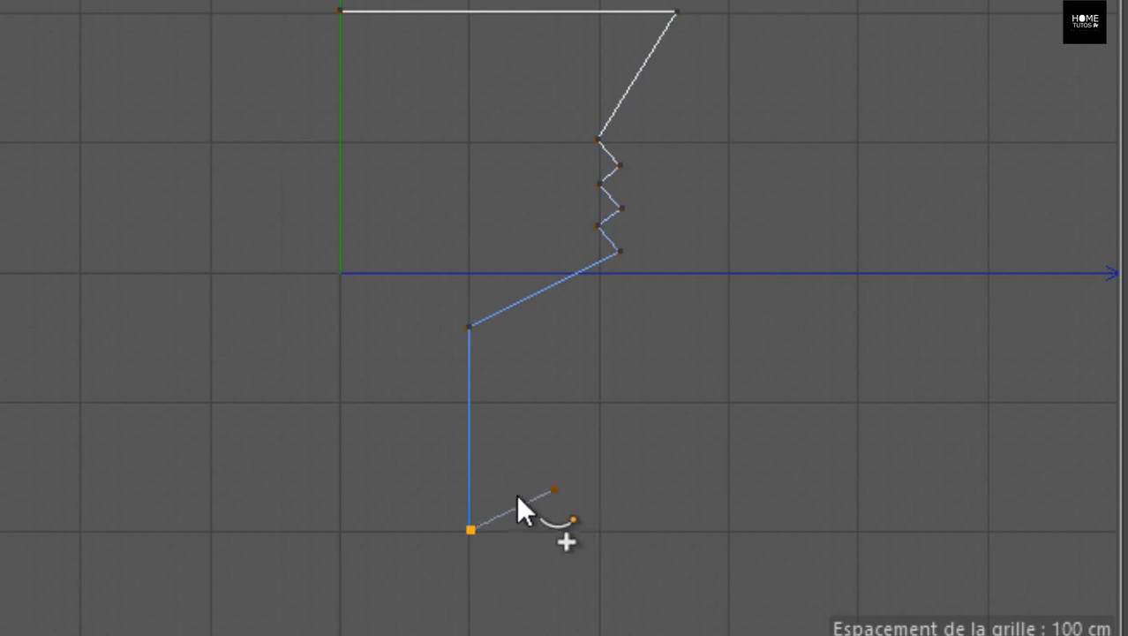
click(470, 529)
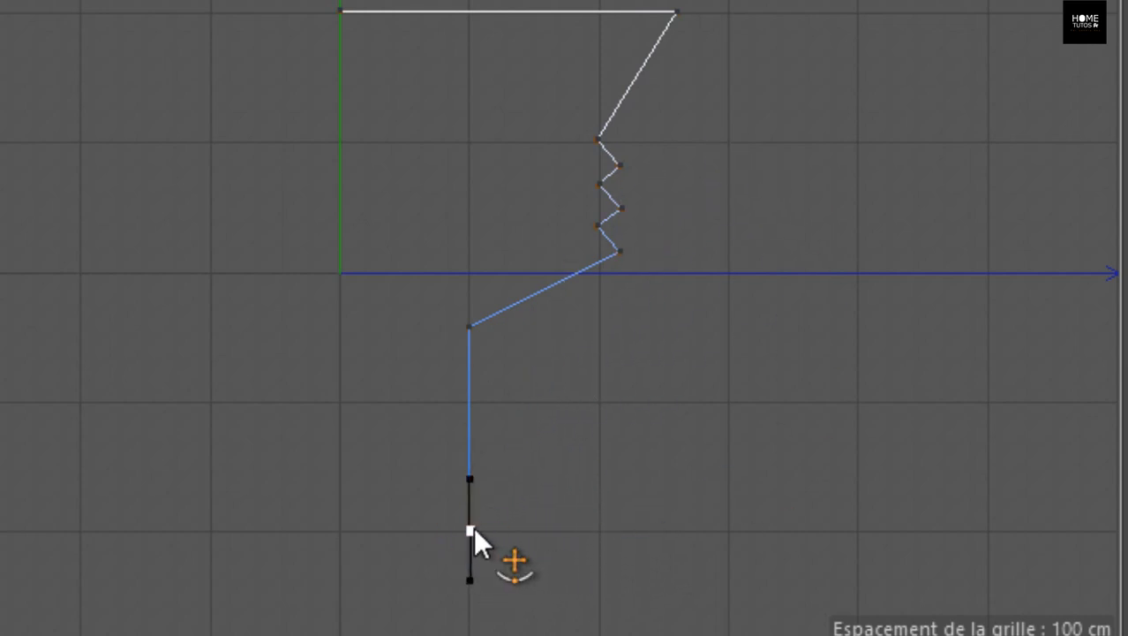
key(Escape)
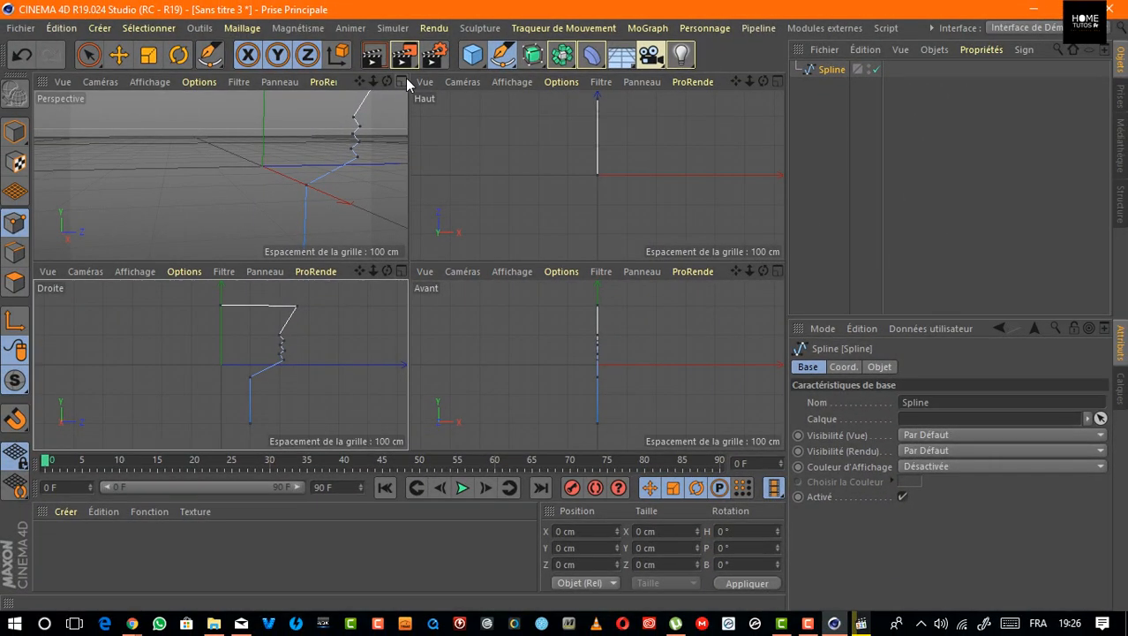
Examine the profile spline in the maximized perspective view from a different distance and angle.
click(401, 80)
drag(749, 81, 680, 96)
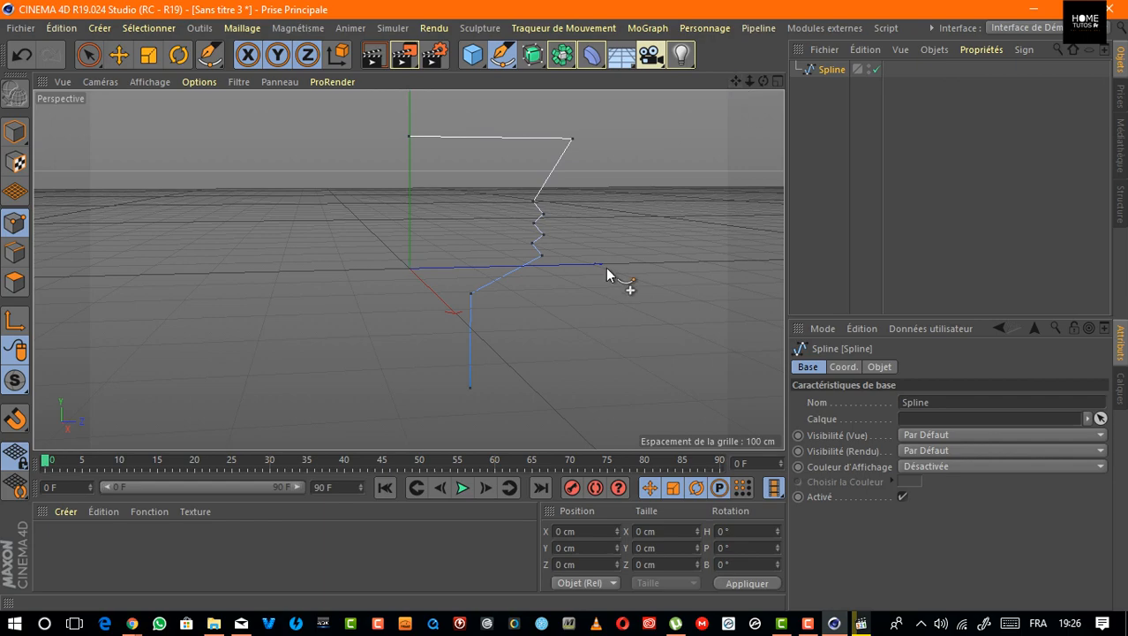
drag(761, 80, 789, 99)
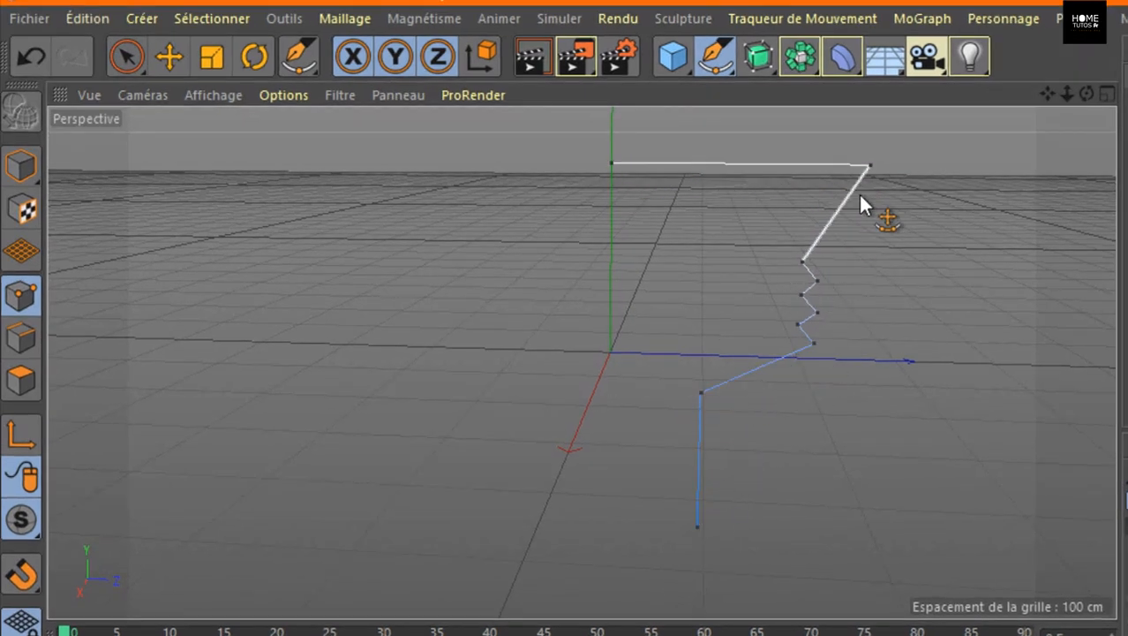
click(1108, 95)
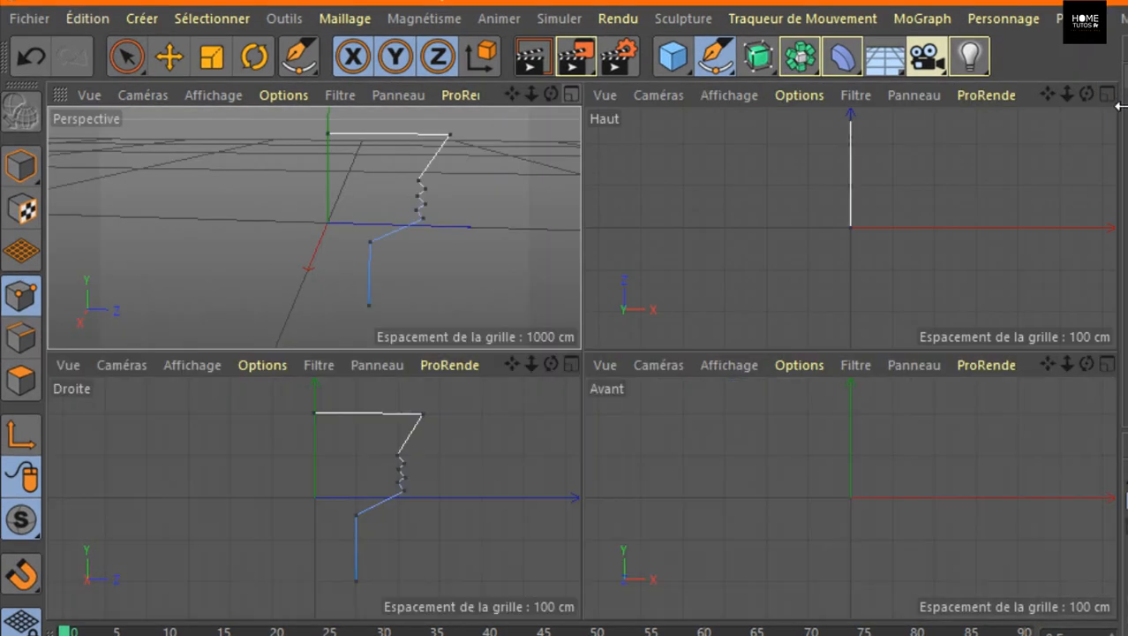
In the Droite view, turn the inner corner below the slanted segment into a smooth point and make its upper tangent steeper and longer.
click(570, 364)
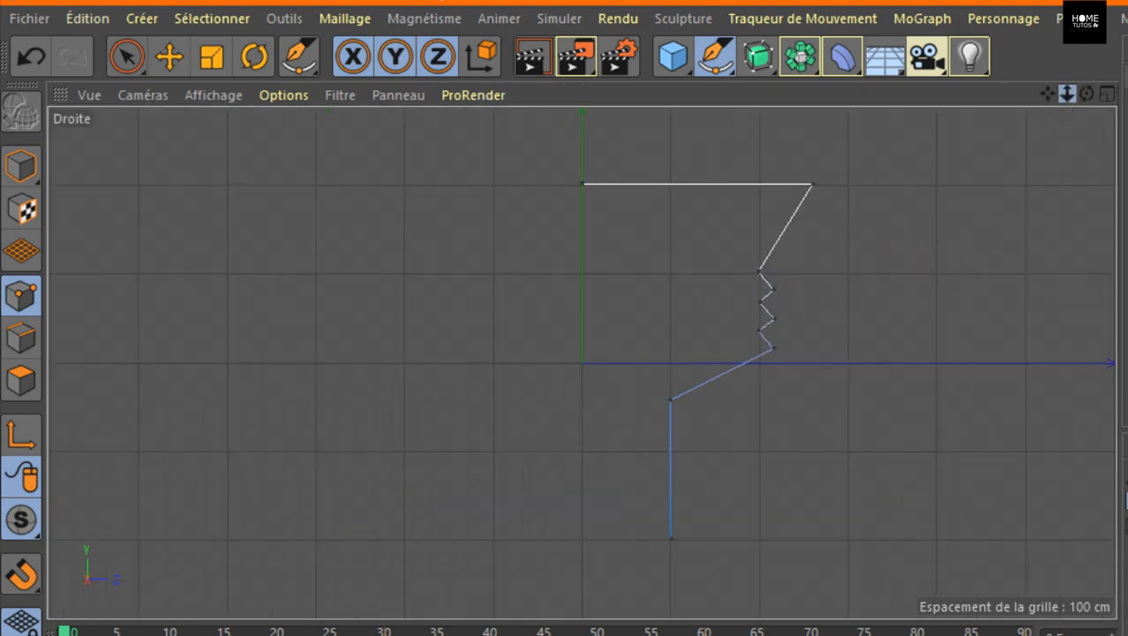
drag(1068, 93, 581, 363)
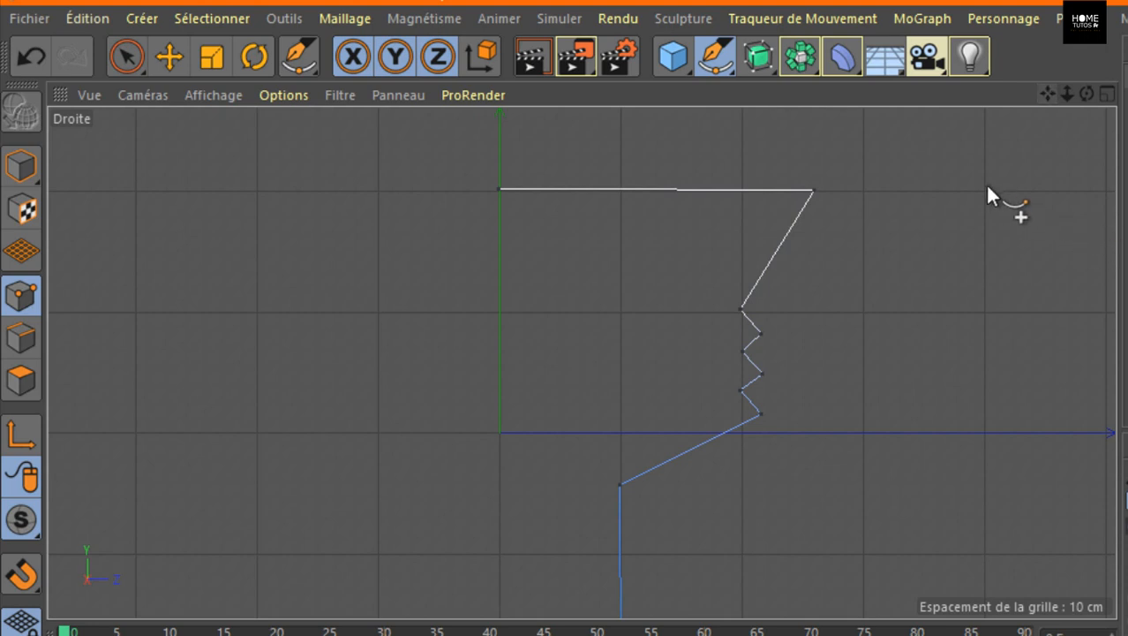
drag(1078, 88, 1086, 114)
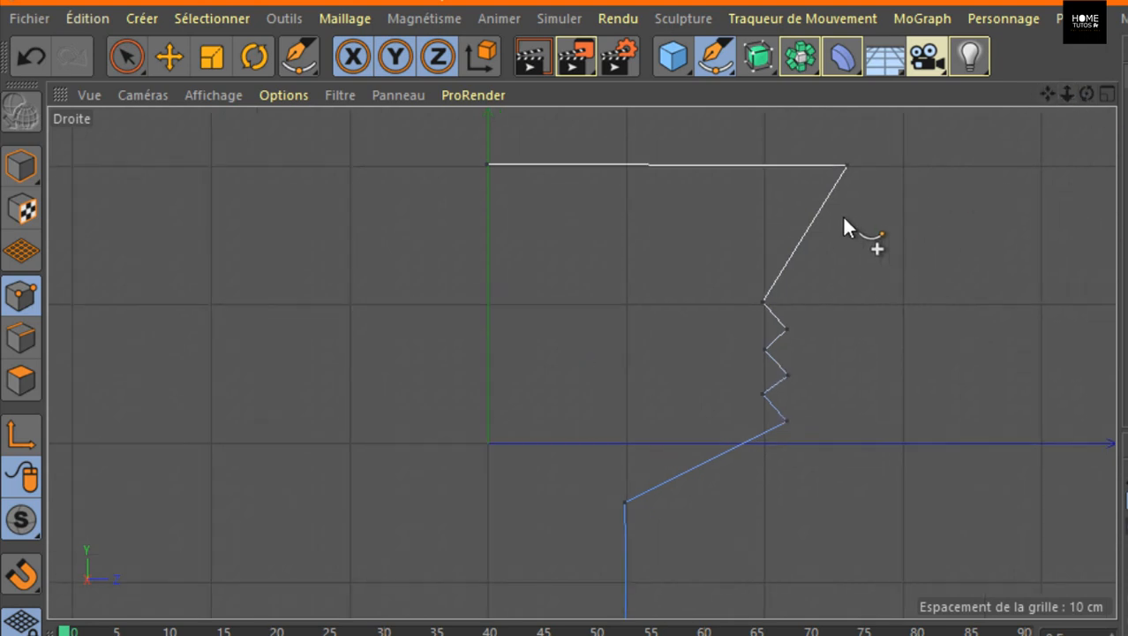
click(762, 302)
scroll(776, 287, up, 5)
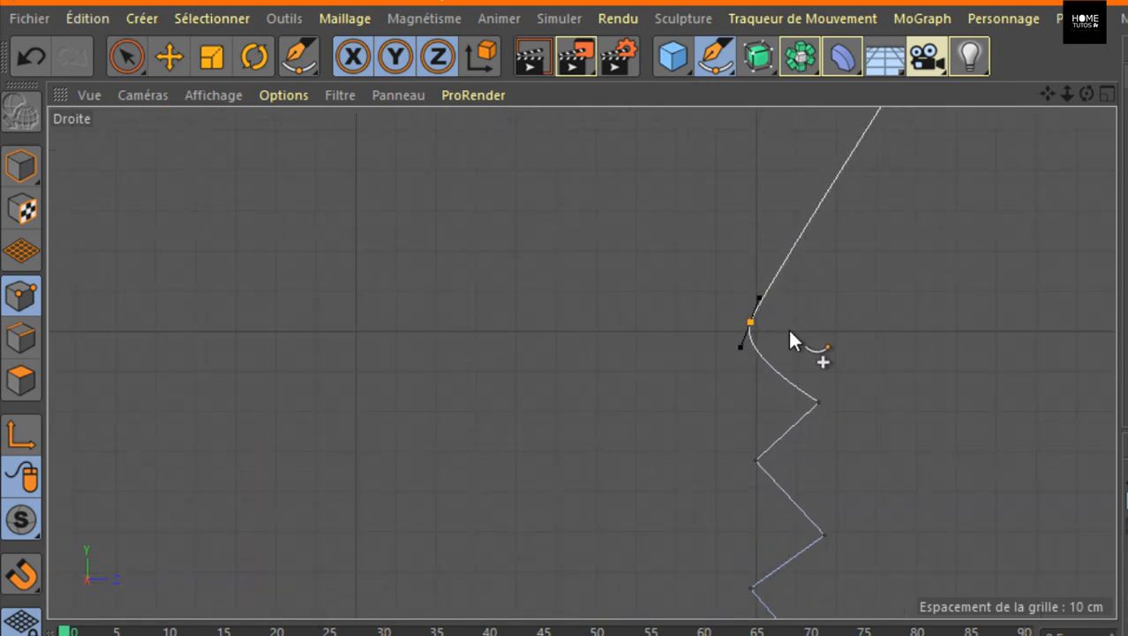
scroll(777, 325, up, 3)
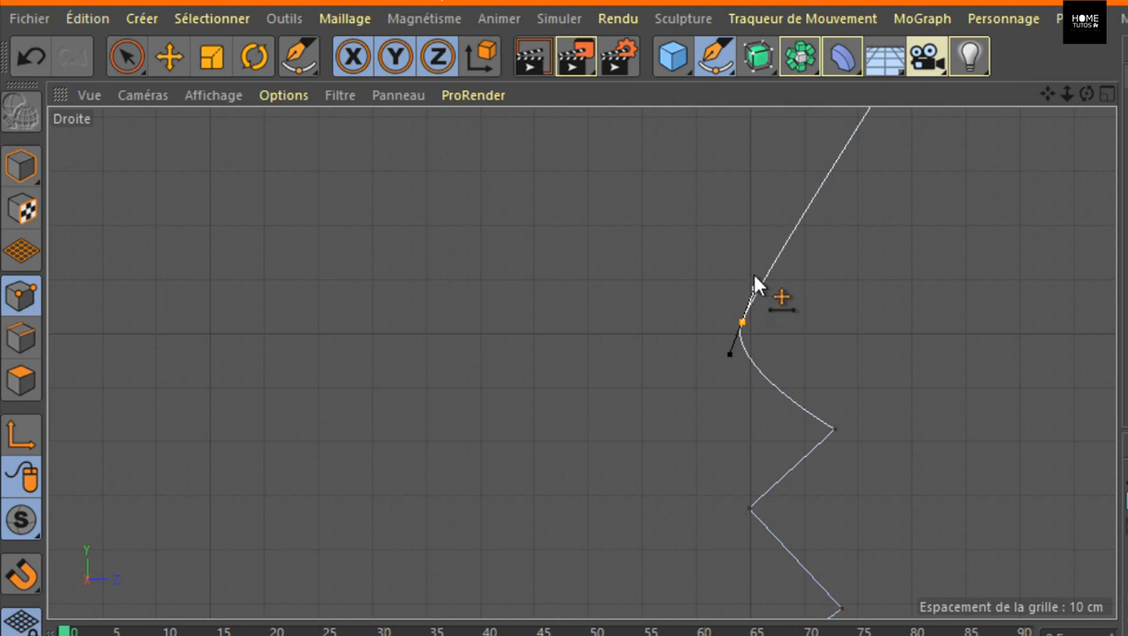
drag(755, 284, 758, 242)
scroll(876, 246, down, 3)
scroll(875, 249, down, 2)
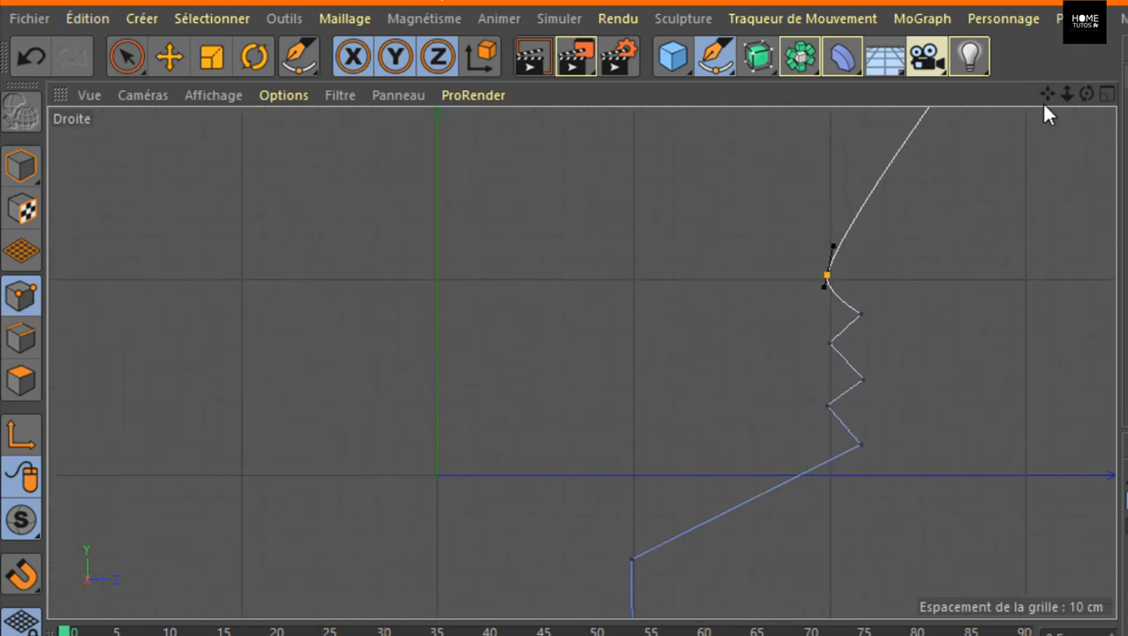
Pull that point's upper tangent outward to bulge the slanted segment into a convex curve, and adjust its lower tangent to round the inner corner.
drag(1048, 94, 970, 264)
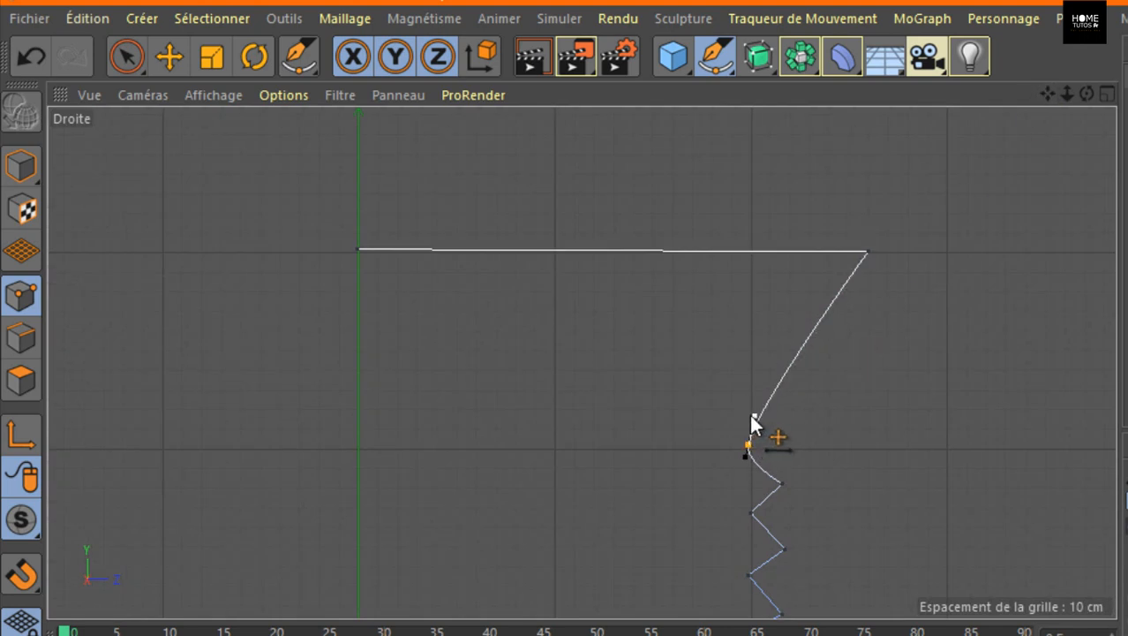
drag(752, 412, 858, 406)
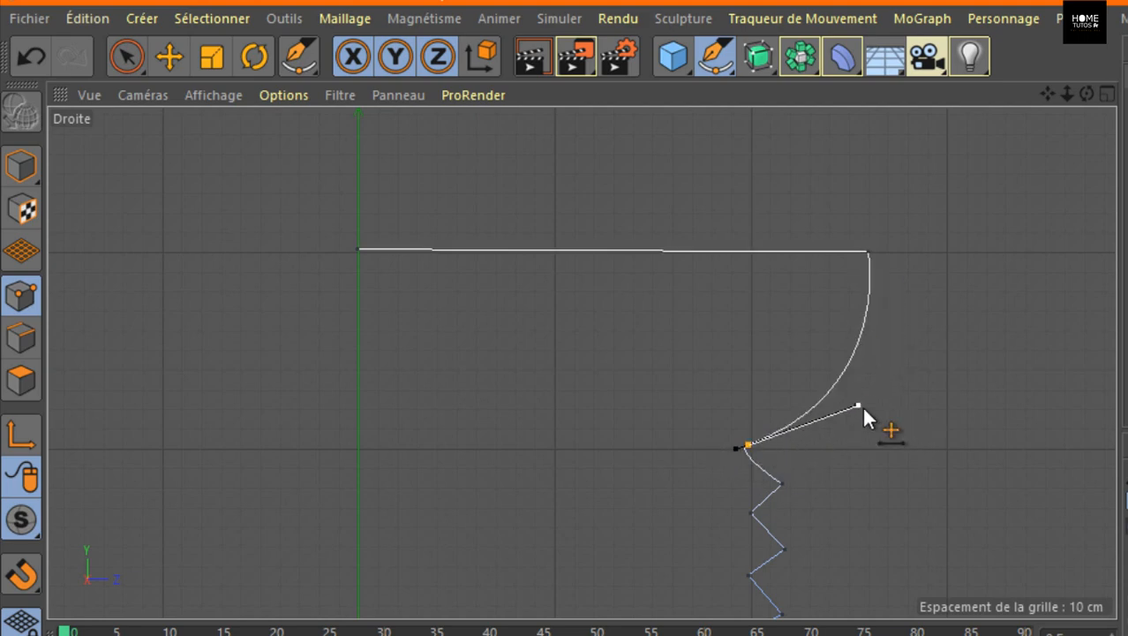
drag(1049, 94, 1063, 3)
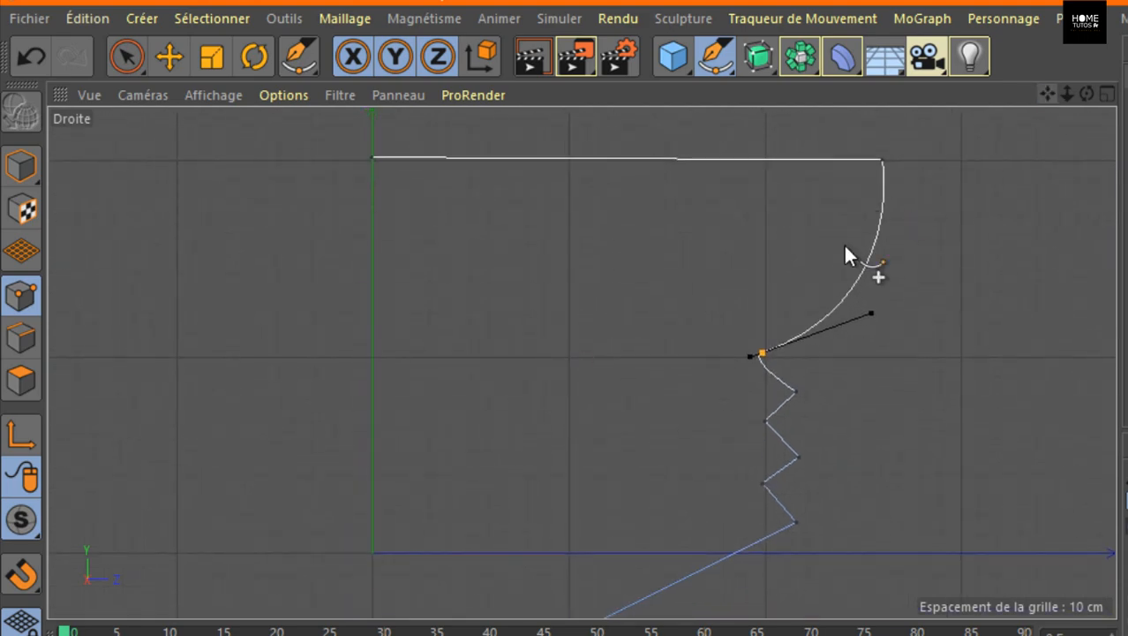
scroll(830, 287, up, 3)
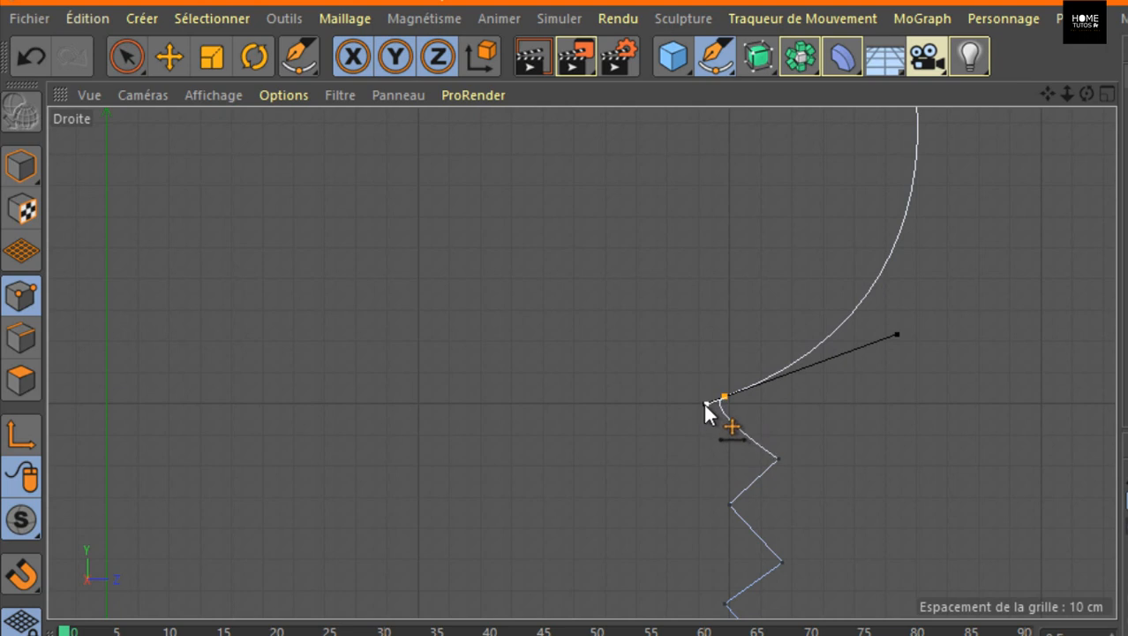
mouse_move(704, 399)
mouse_down()
mouse_move(706, 417)
mouse_move(697, 411)
mouse_up()
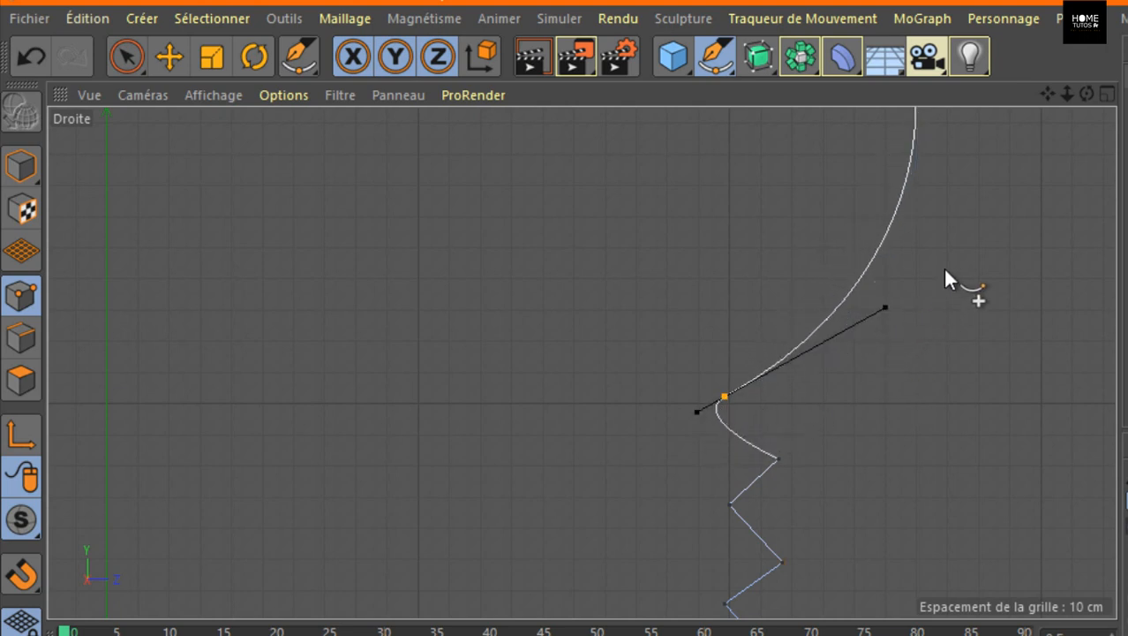
scroll(949, 270, down, 3)
scroll(1024, 299, up, 3)
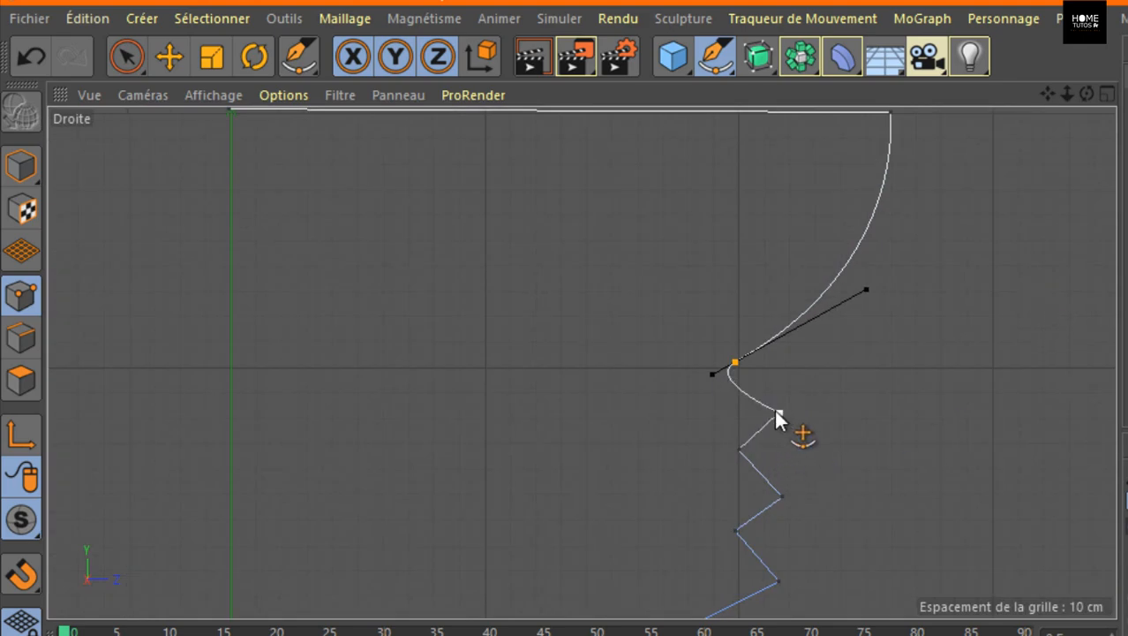
Round the next four zigzag points with near-vertical tangents to form a smooth wave along the profile.
drag(778, 413, 779, 388)
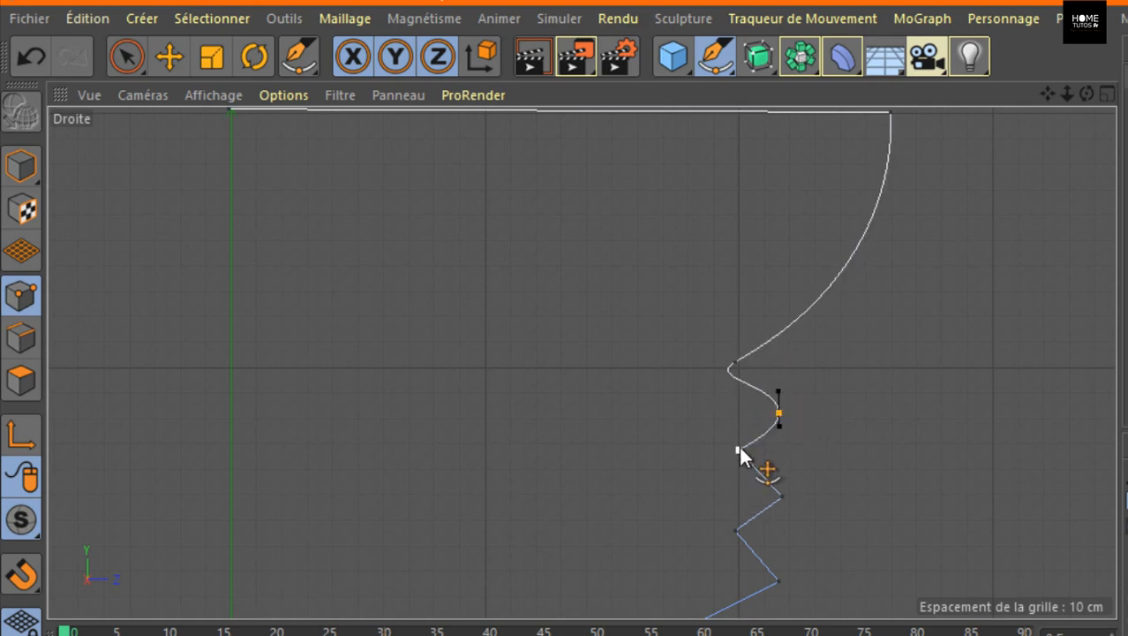
drag(739, 446, 741, 456)
click(781, 497)
click(780, 491)
click(735, 528)
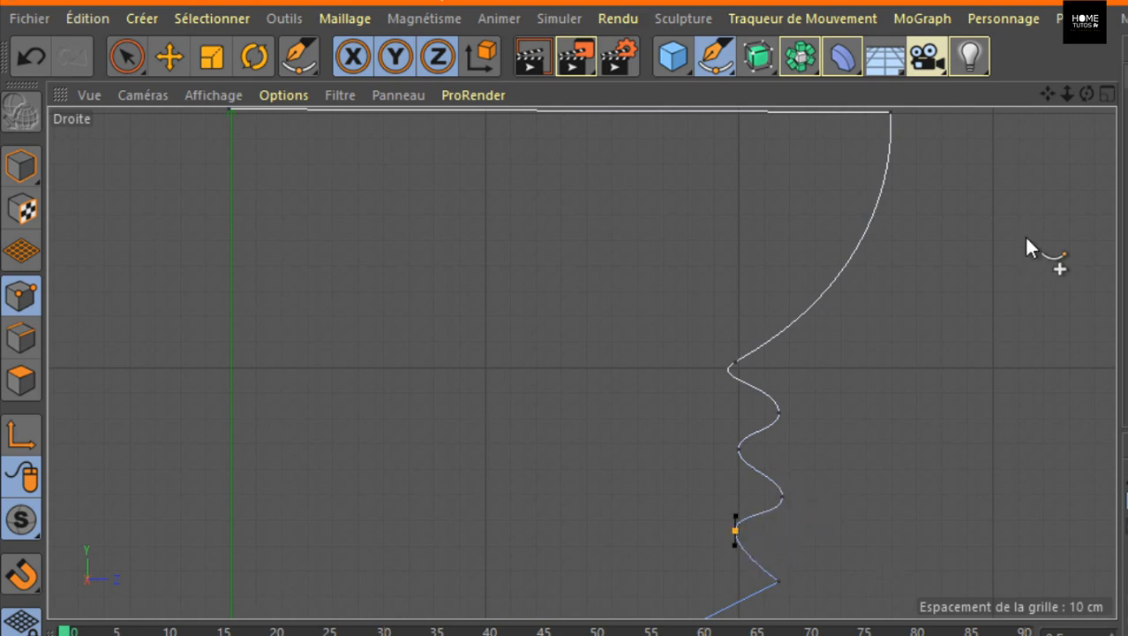
Round the lowest outer zigzag point above the shaft and set its tangent nearly vertical.
drag(1047, 92, 1039, 11)
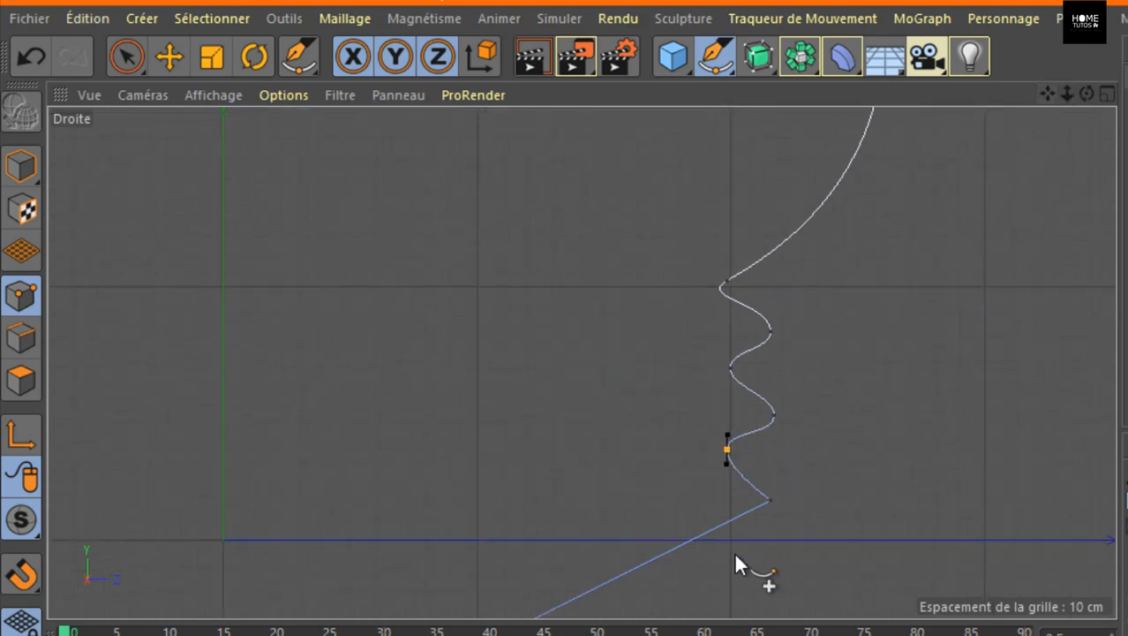
click(771, 499)
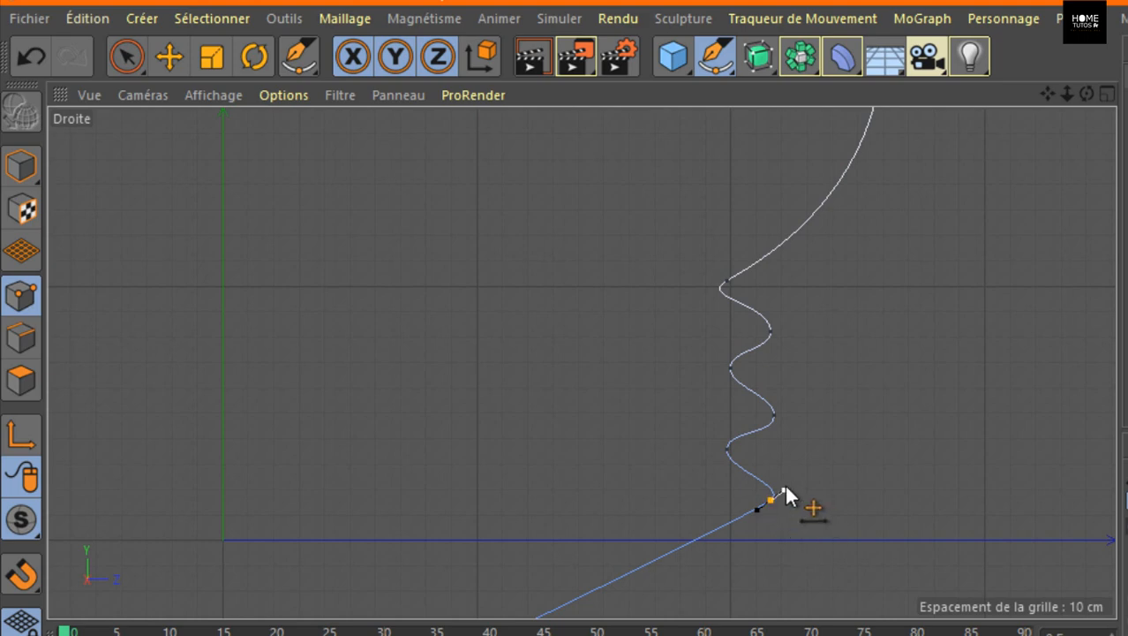
drag(784, 489, 772, 468)
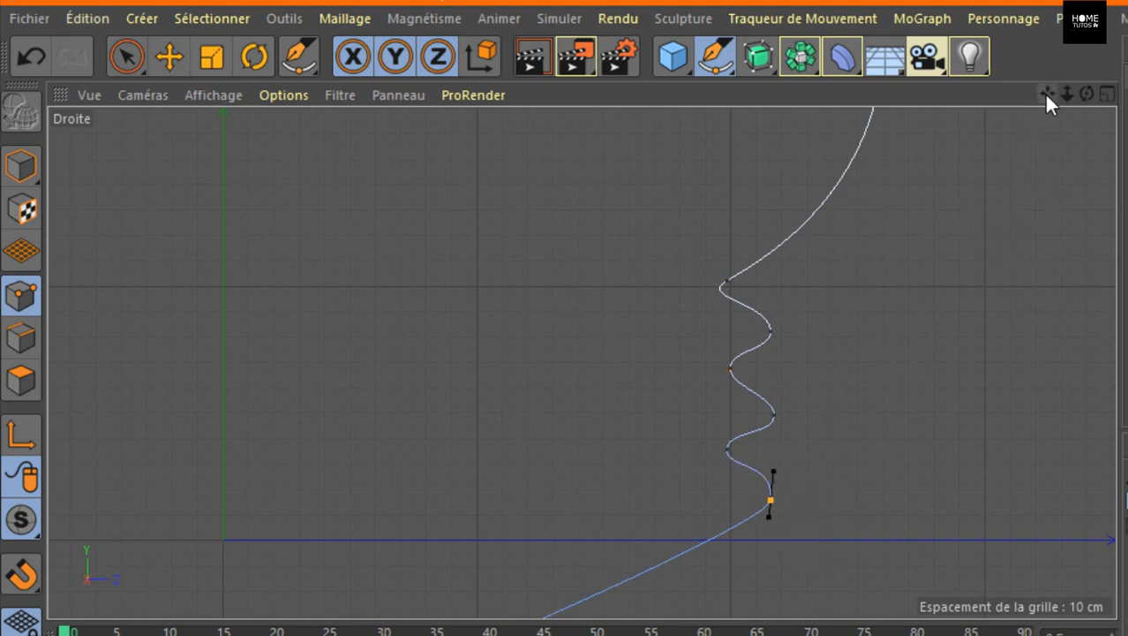
drag(1047, 93, 972, 151)
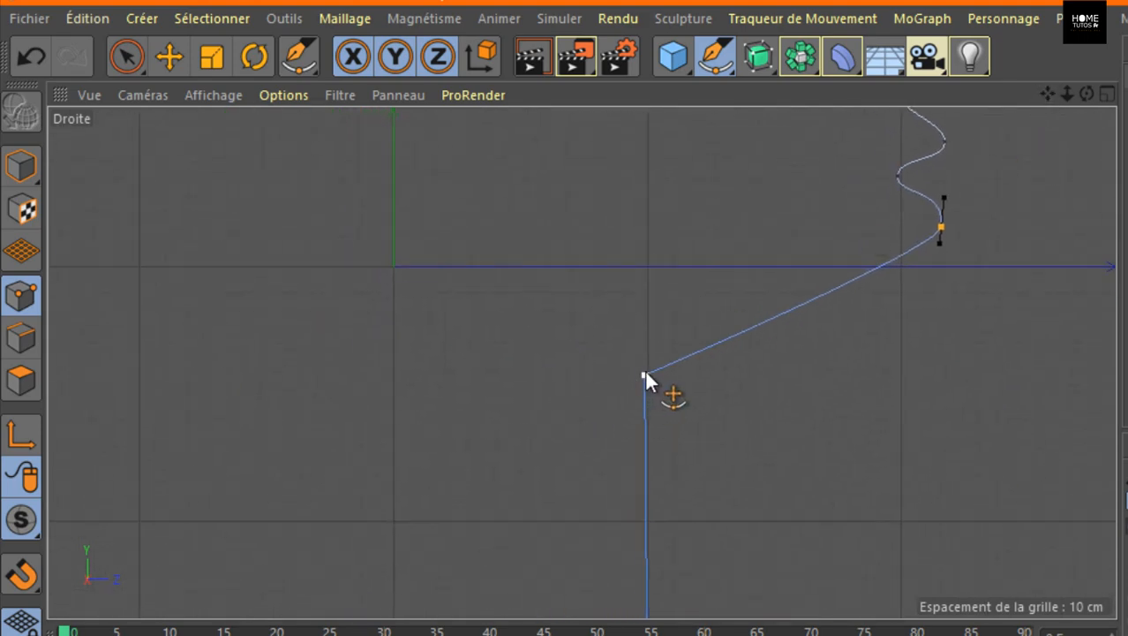
Try rounding the corner where the slanted segment meets the vertical shaft line, using a smooth point with a shifted position and steeper tangents.
drag(646, 374, 644, 392)
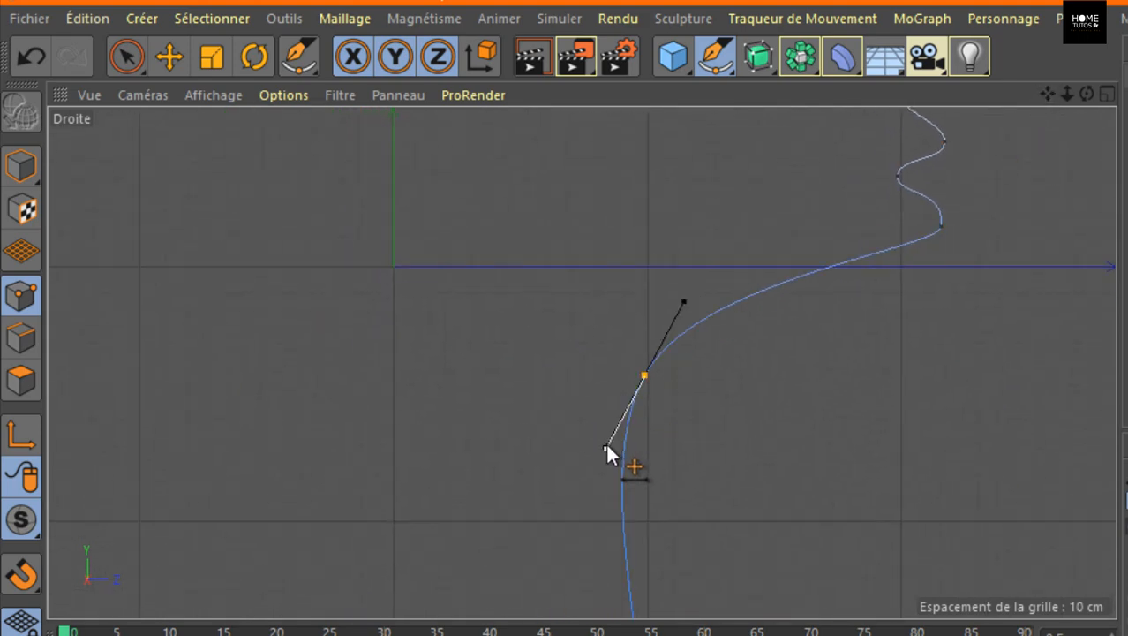
drag(606, 441, 620, 430)
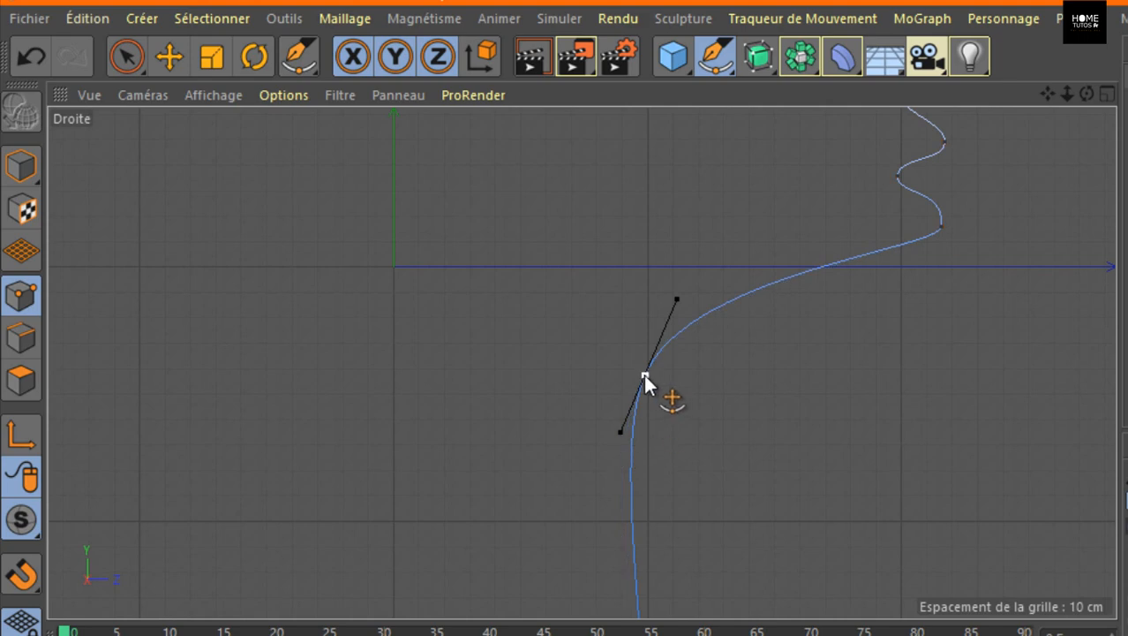
mouse_move(654, 378)
mouse_down()
mouse_move(664, 380)
mouse_move(648, 371)
mouse_move(600, 382)
mouse_move(670, 381)
mouse_move(660, 387)
mouse_up()
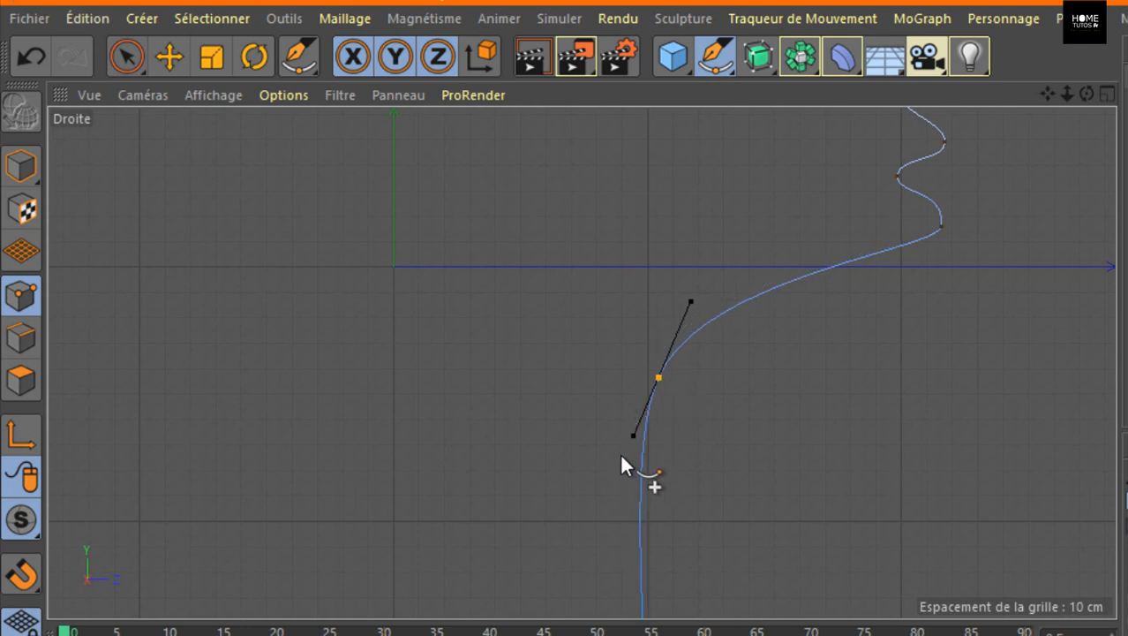
mouse_move(631, 432)
mouse_down()
mouse_move(644, 440)
mouse_move(642, 428)
mouse_up()
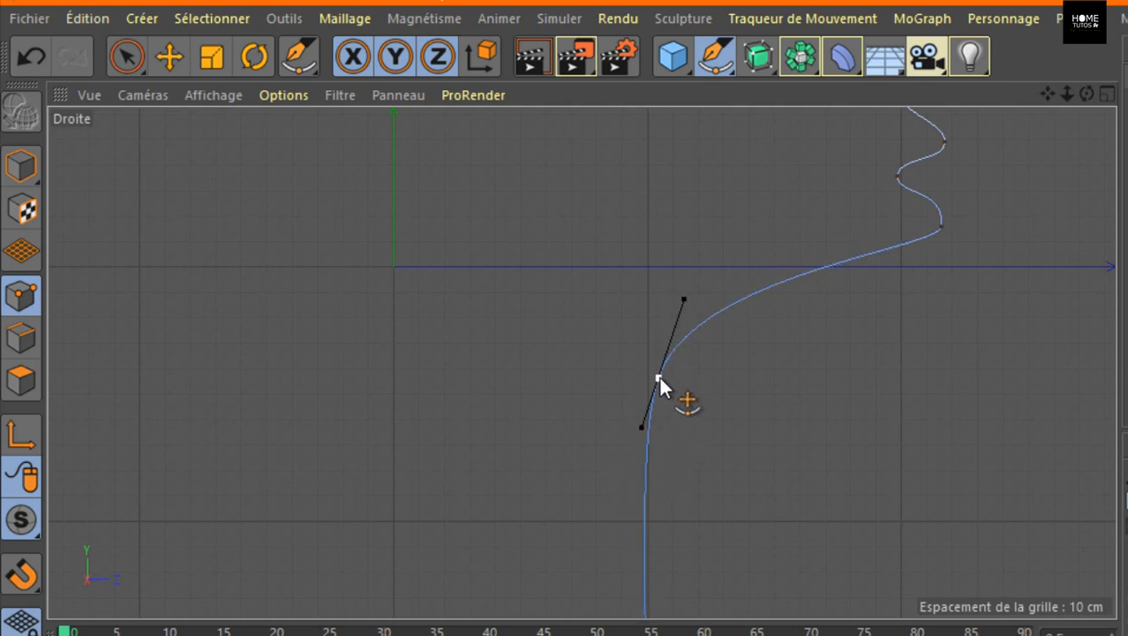
double_click(659, 377)
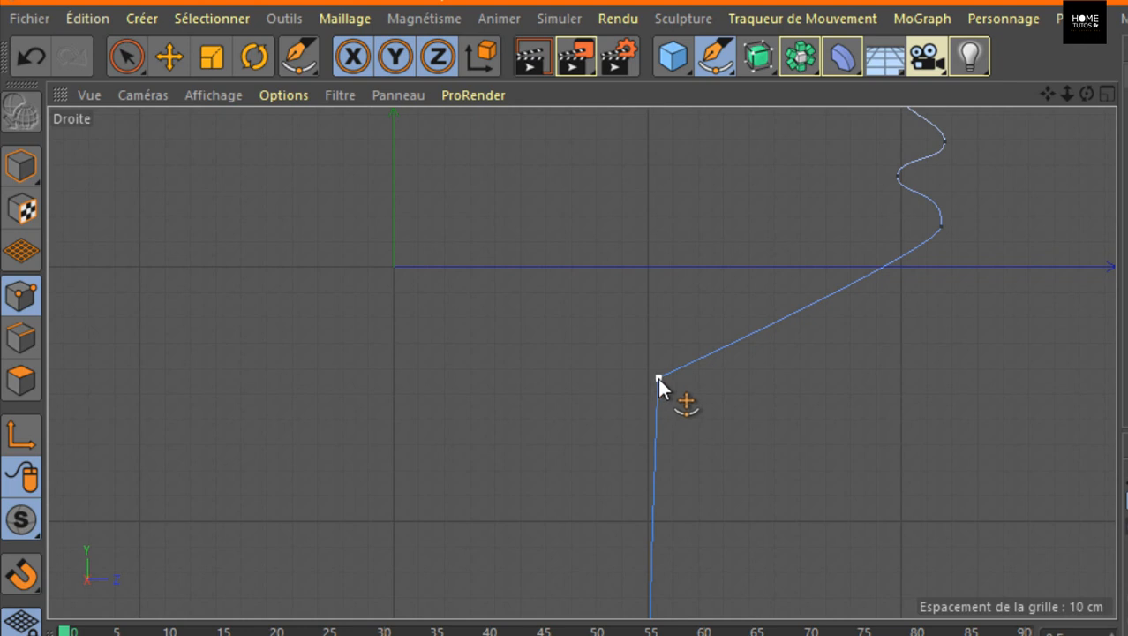
Move the corner point back in line with the vertical shaft edge and leave it as a hard corner.
drag(659, 378, 647, 374)
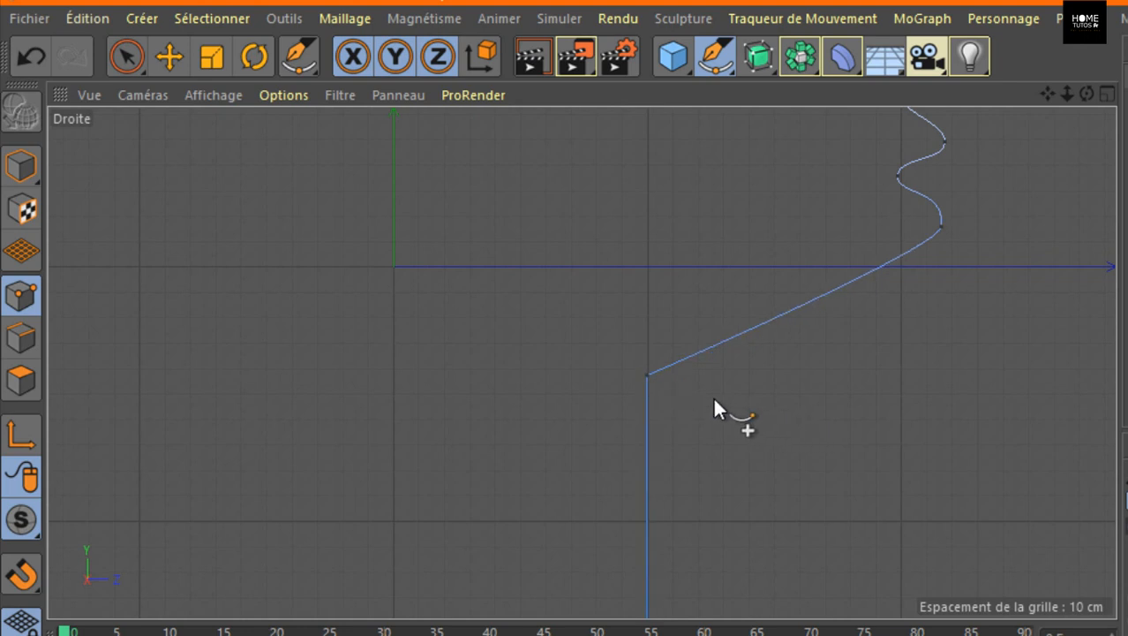
double_click(646, 374)
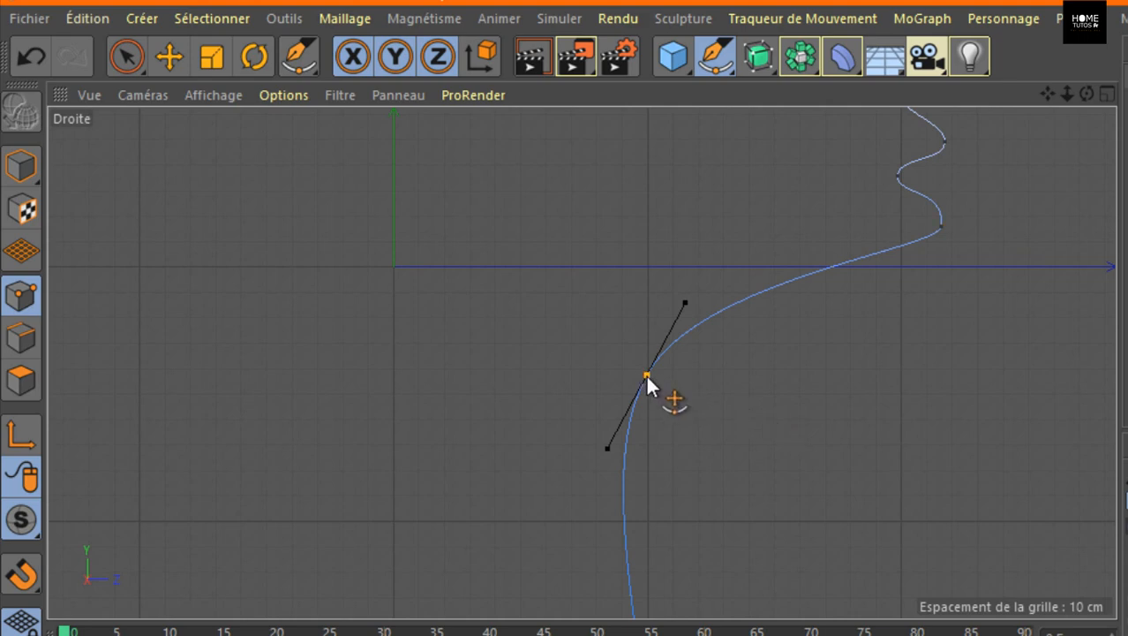
double_click(645, 373)
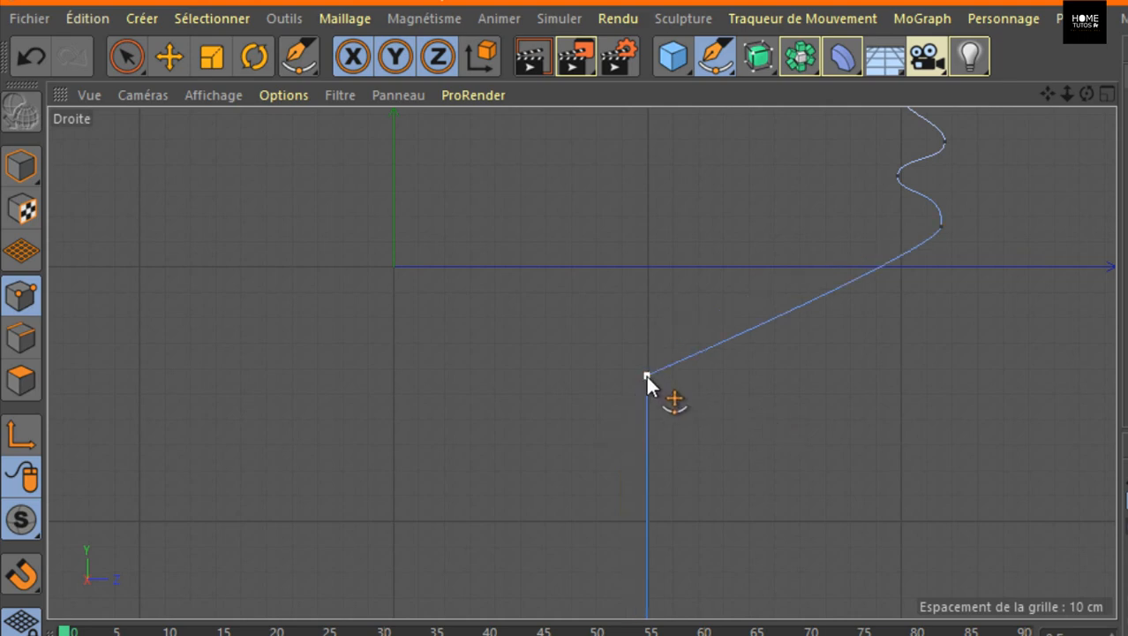
double_click(646, 373)
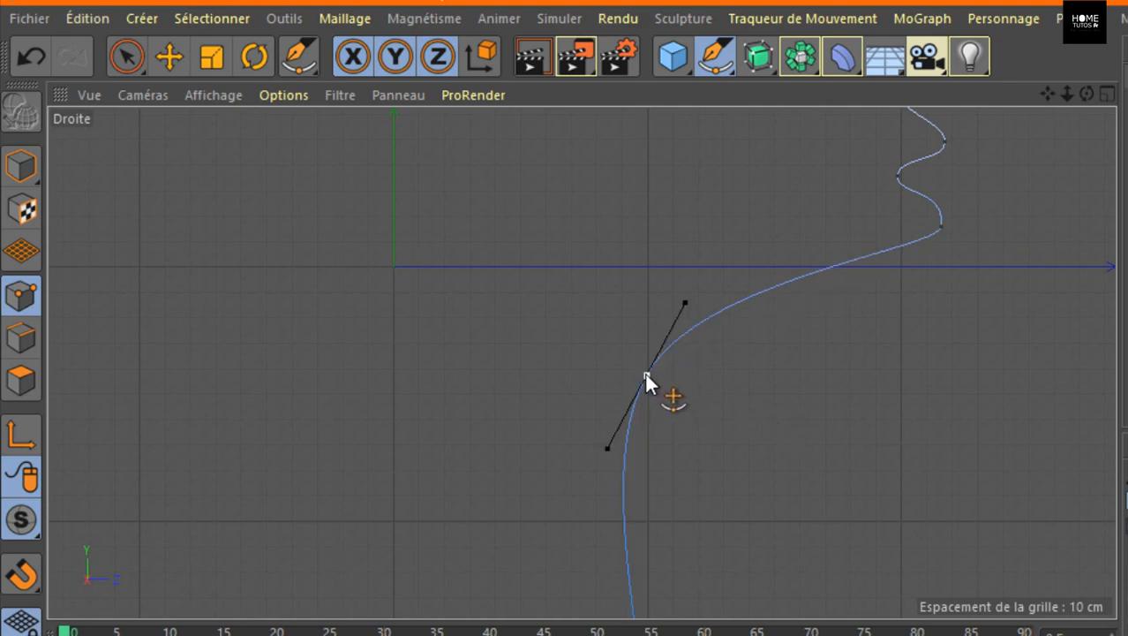
double_click(645, 373)
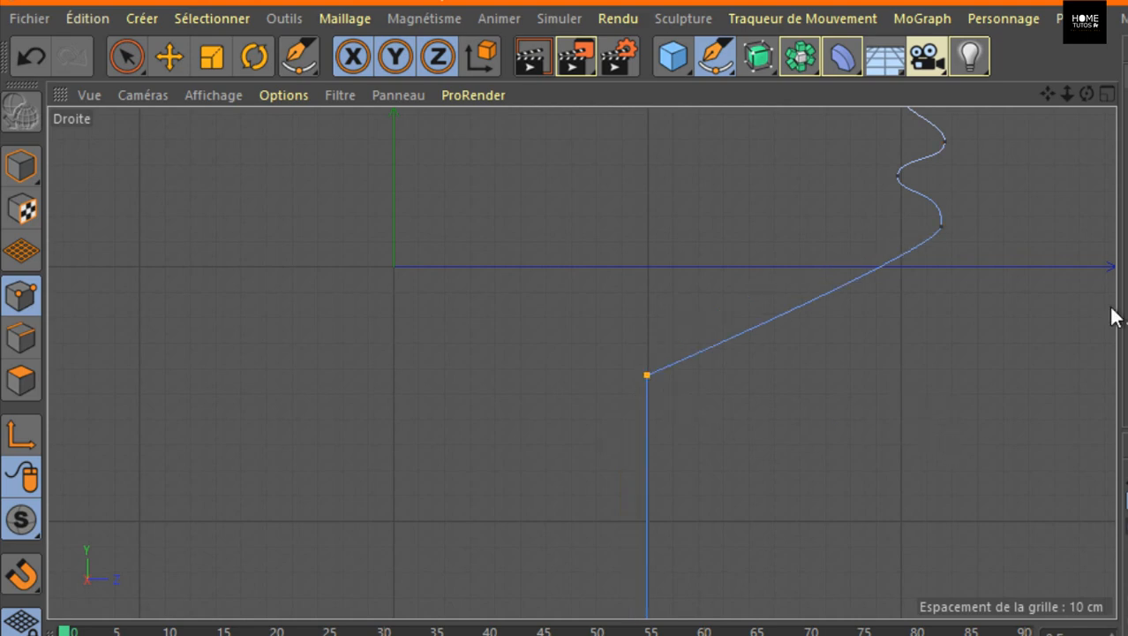
Bend the slanted segment above the shaft into a smooth S-curve.
drag(1048, 93, 1066, 8)
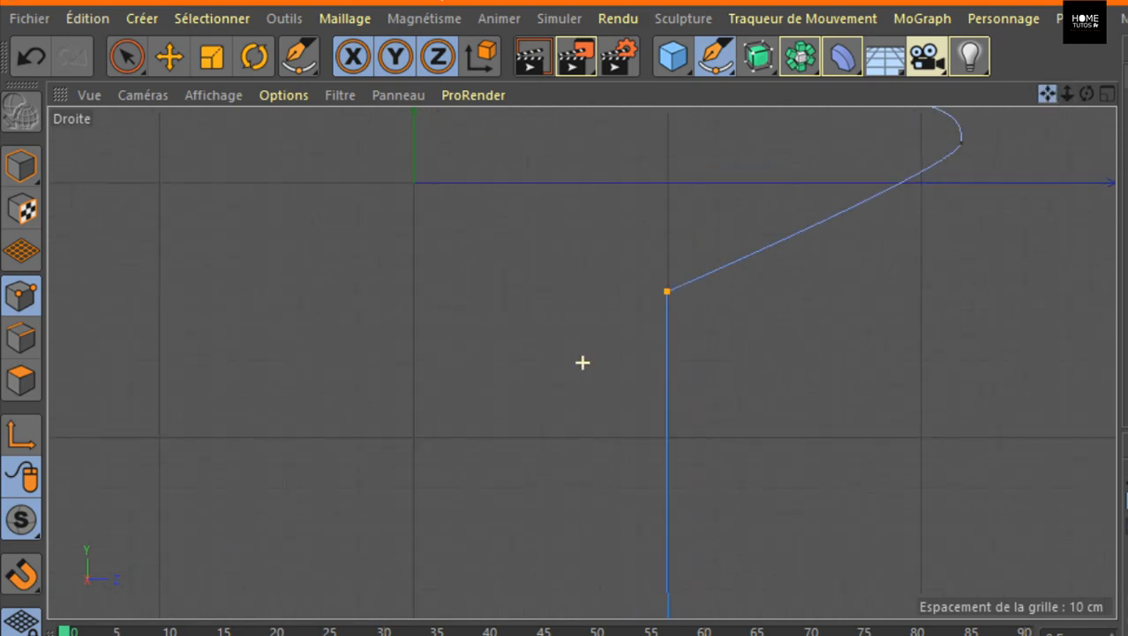
key(ctrl+z)
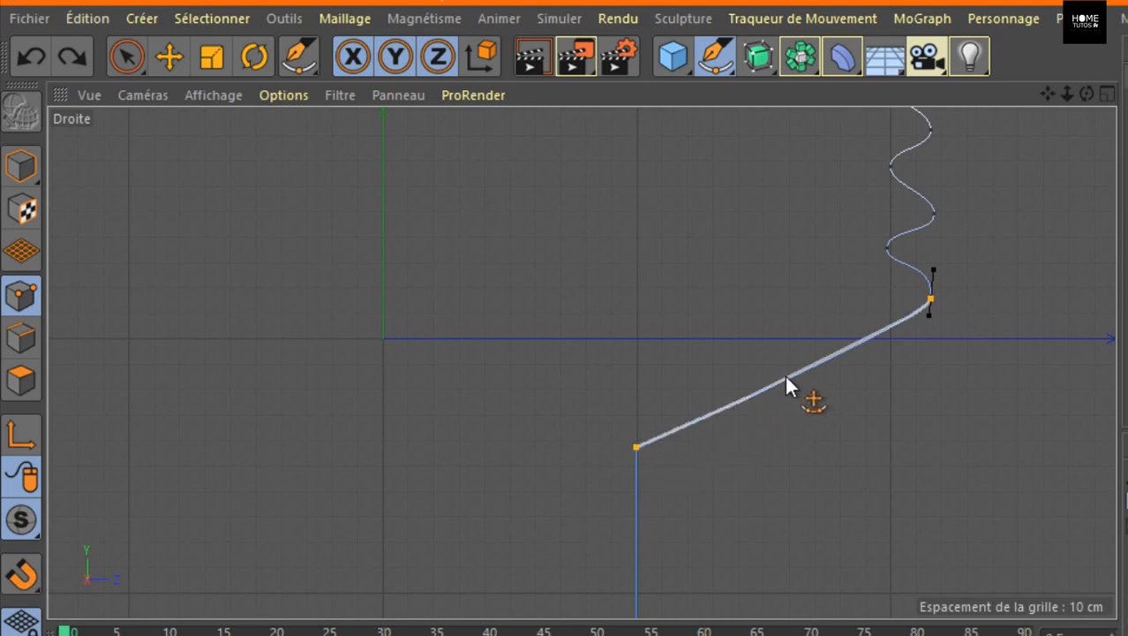
drag(784, 373, 795, 404)
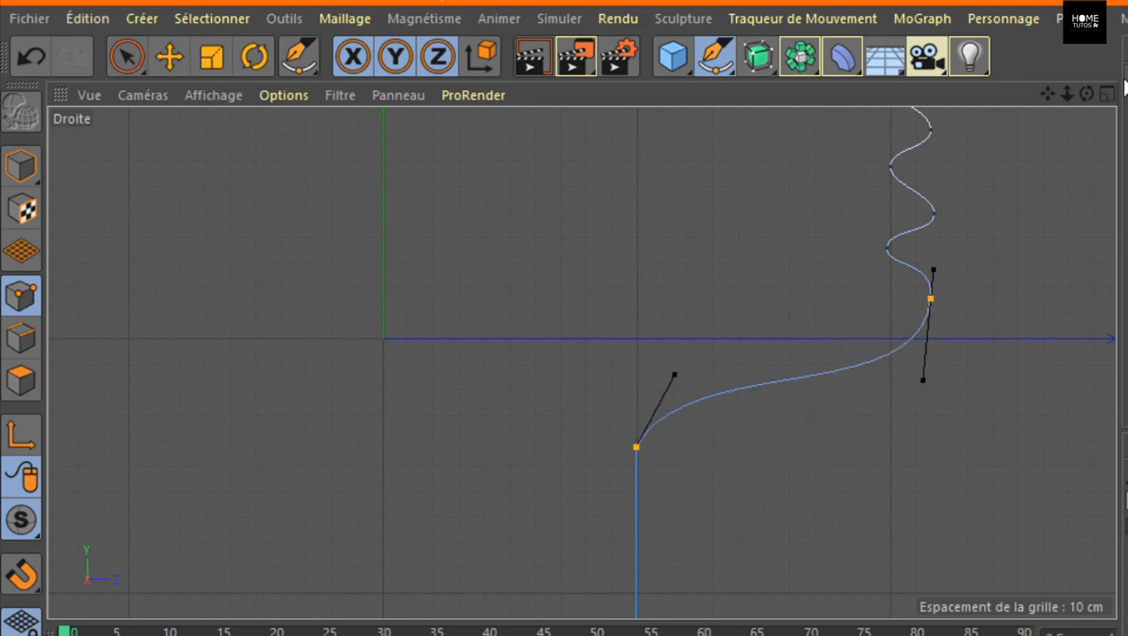
Nudge the lower point of the vertical shaft line so that the line runs straight.
drag(1047, 95, 975, 235)
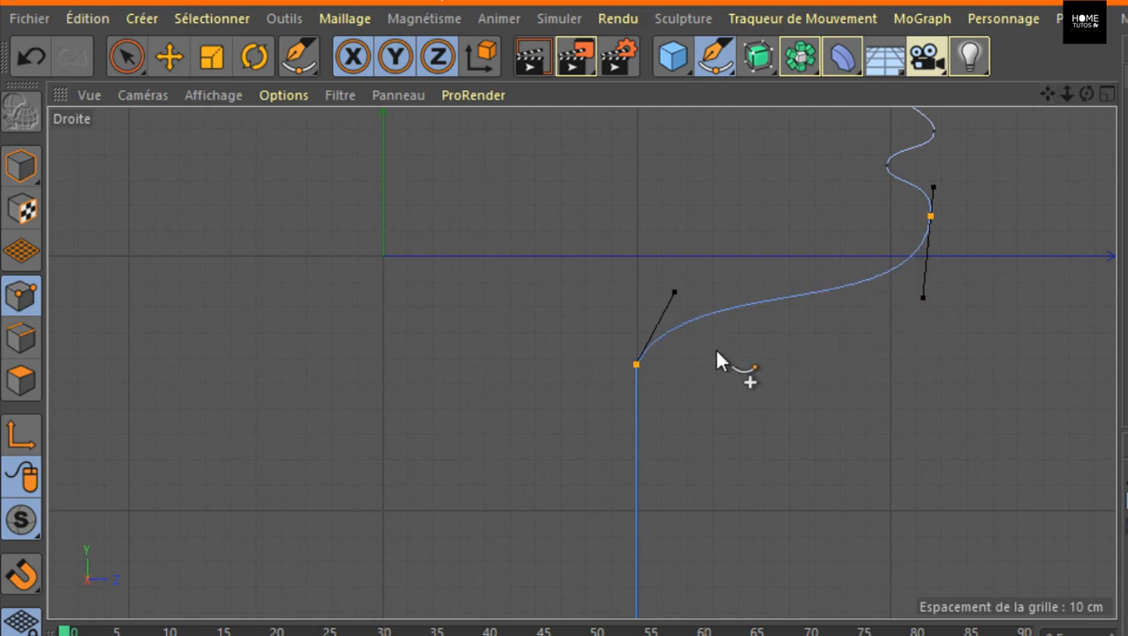
drag(1047, 94, 1050, 2)
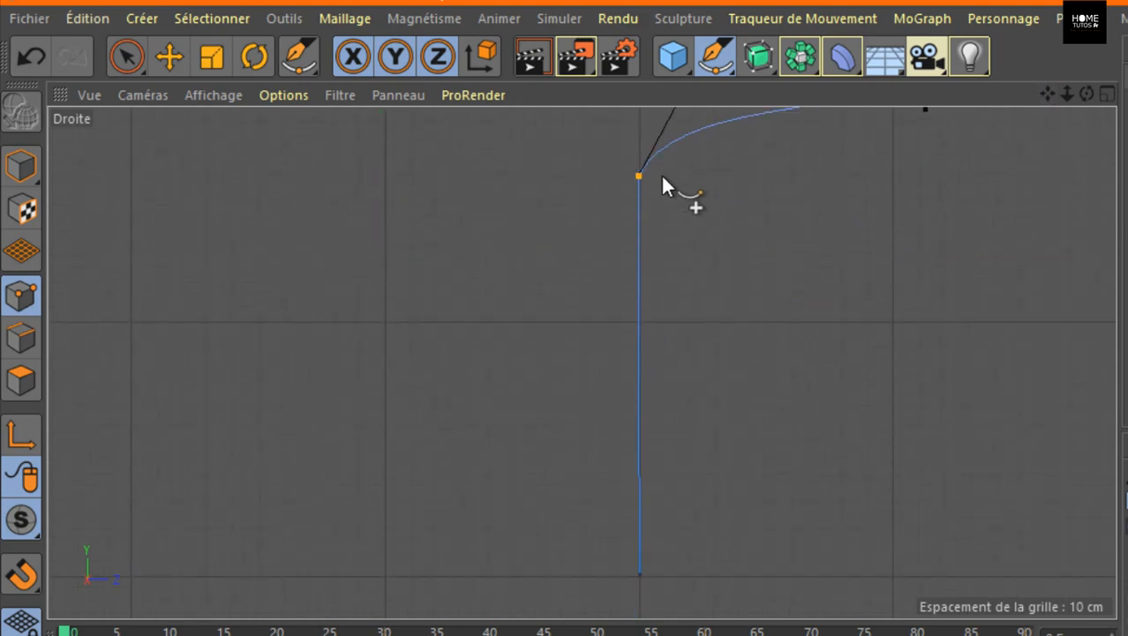
click(639, 574)
mouse_move(639, 576)
mouse_down()
mouse_move(630, 580)
mouse_move(642, 581)
mouse_up()
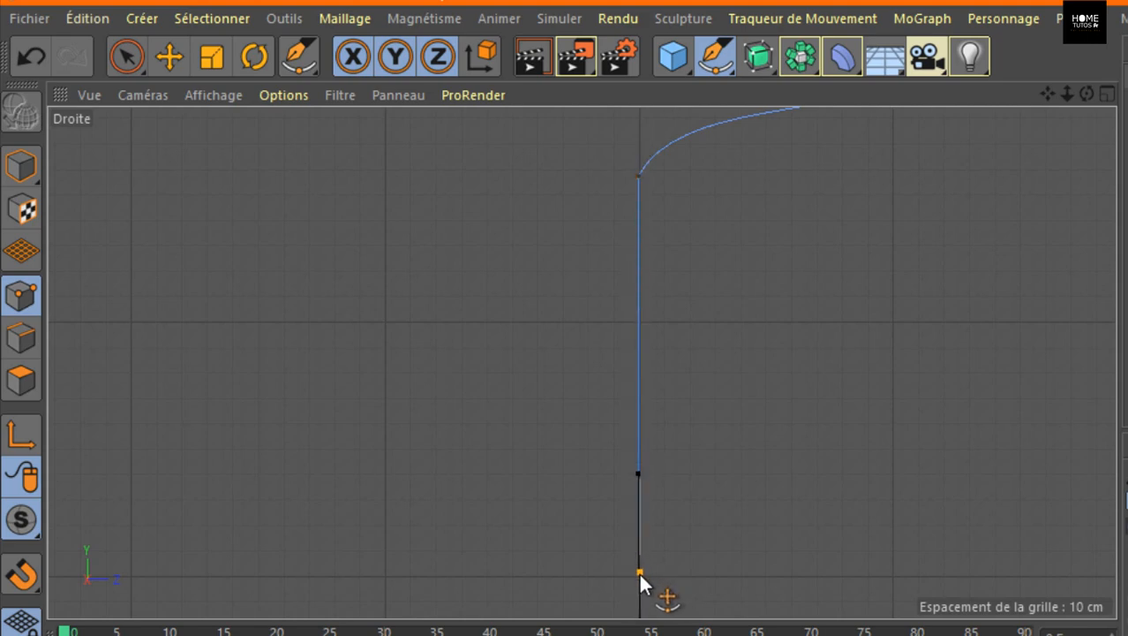
key(ctrl+z)
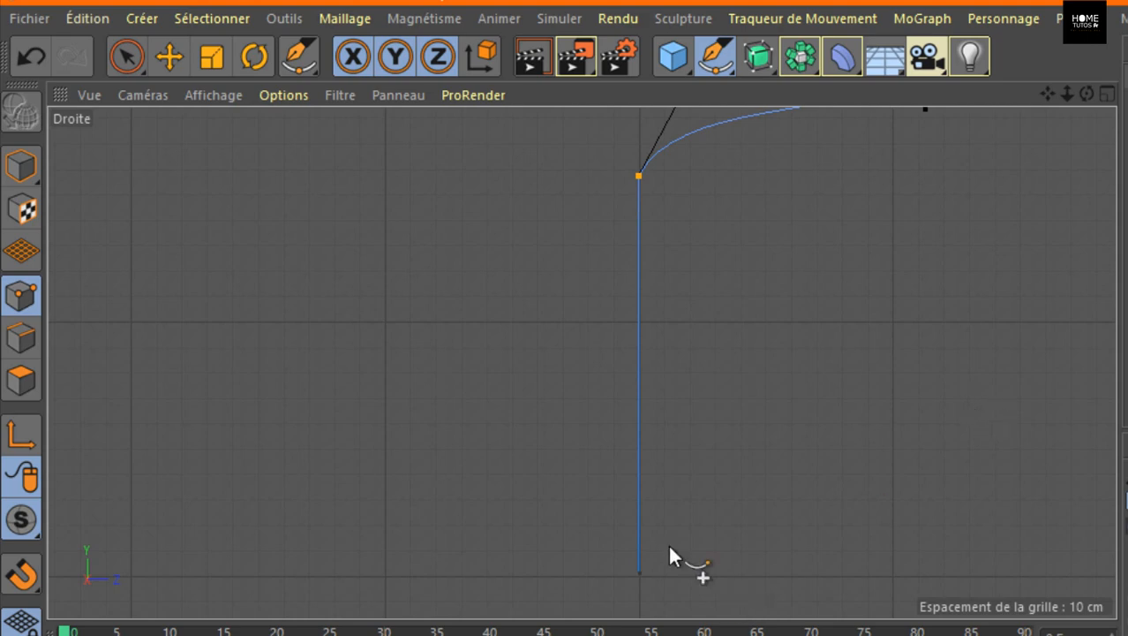
Lengthen the tangent at the S-curve's lower end upward, and shorten and tilt inward the lower tangent at its upper end.
drag(1050, 92, 1007, 283)
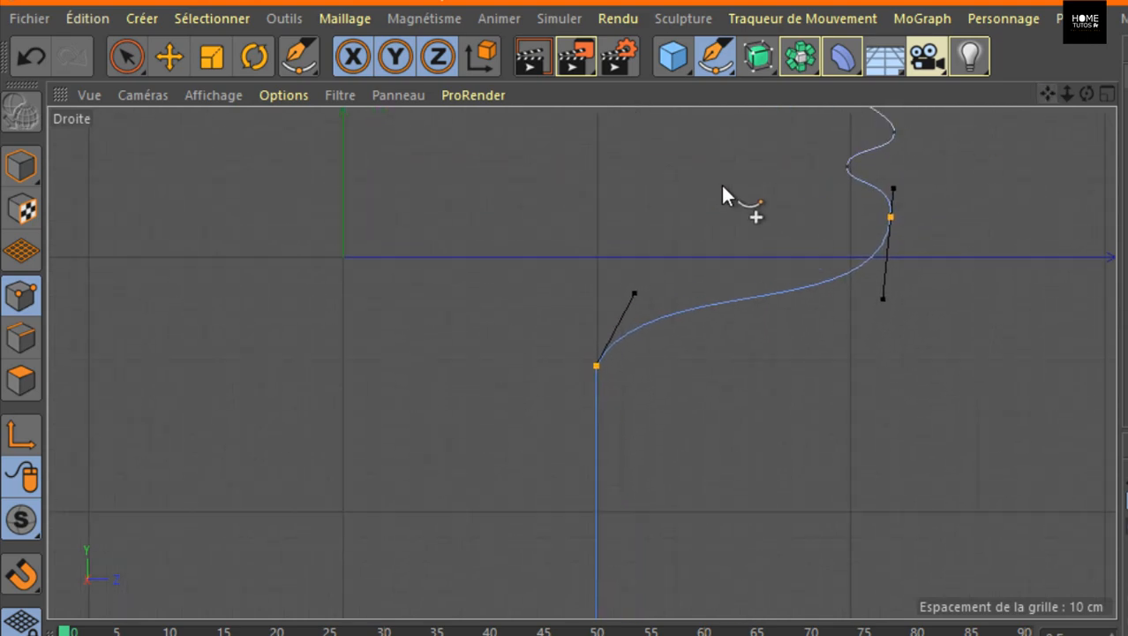
drag(633, 292, 636, 253)
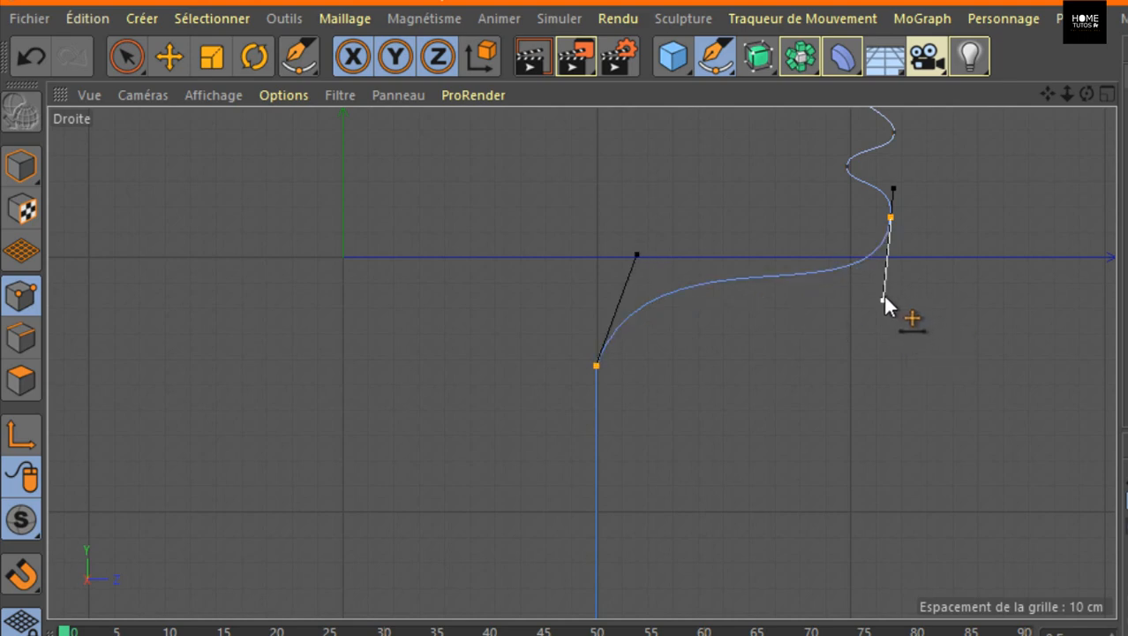
drag(883, 298, 869, 288)
Shift the wave's lowest inner point slightly outward and pull the outer point below it inward until it sits roughly beneath it.
drag(1049, 93, 991, 281)
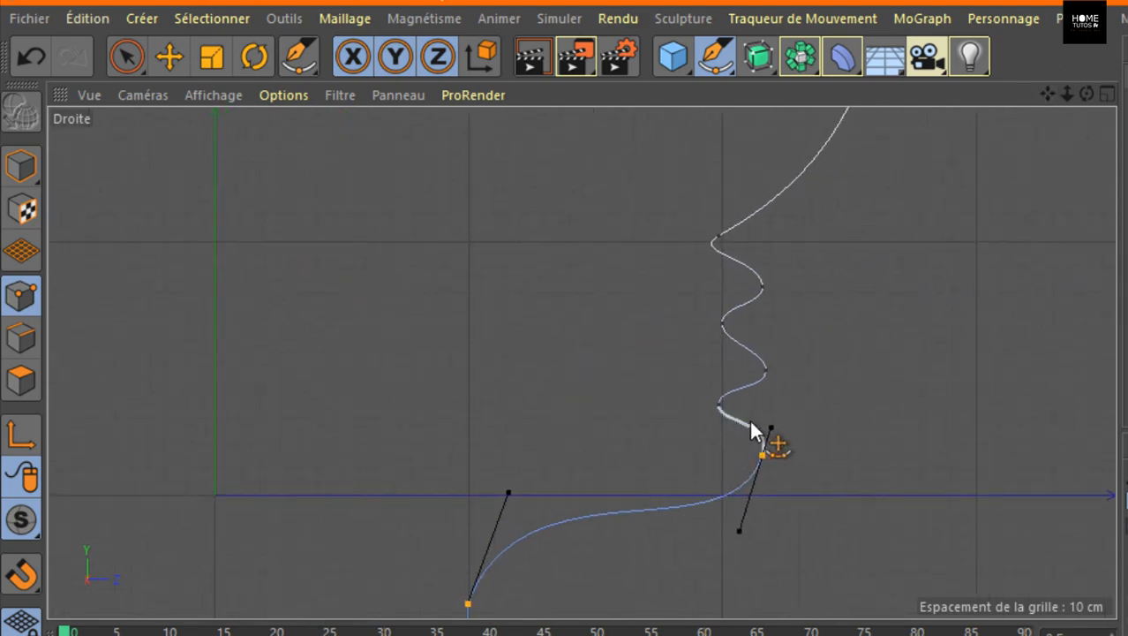
mouse_move(715, 400)
mouse_down()
mouse_move(718, 435)
mouse_move(726, 394)
mouse_up()
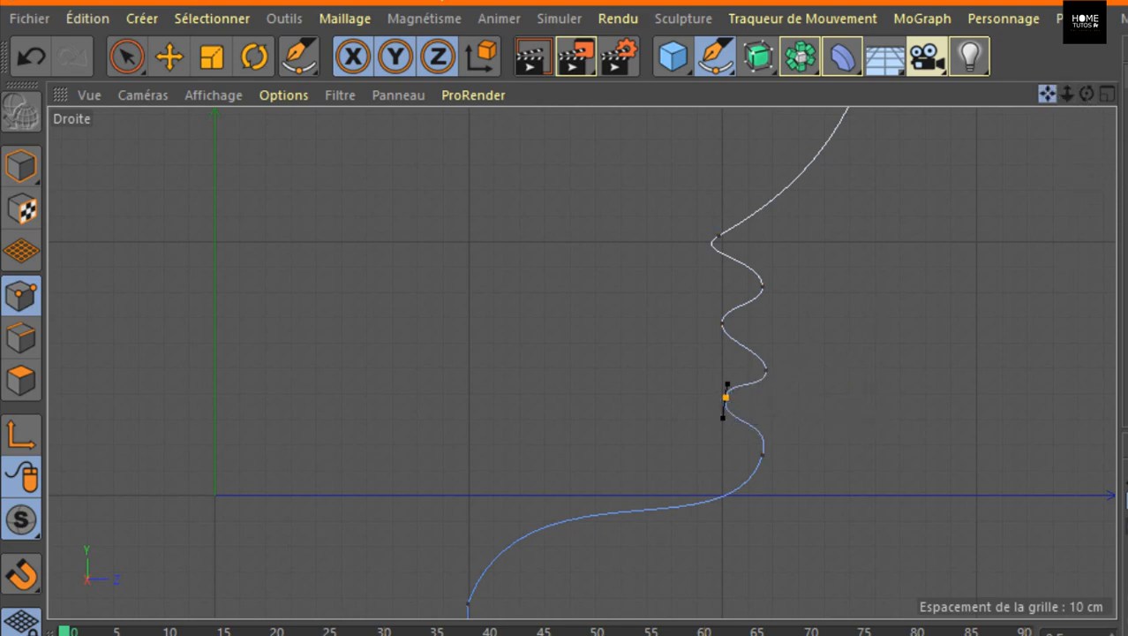
drag(1048, 93, 986, 119)
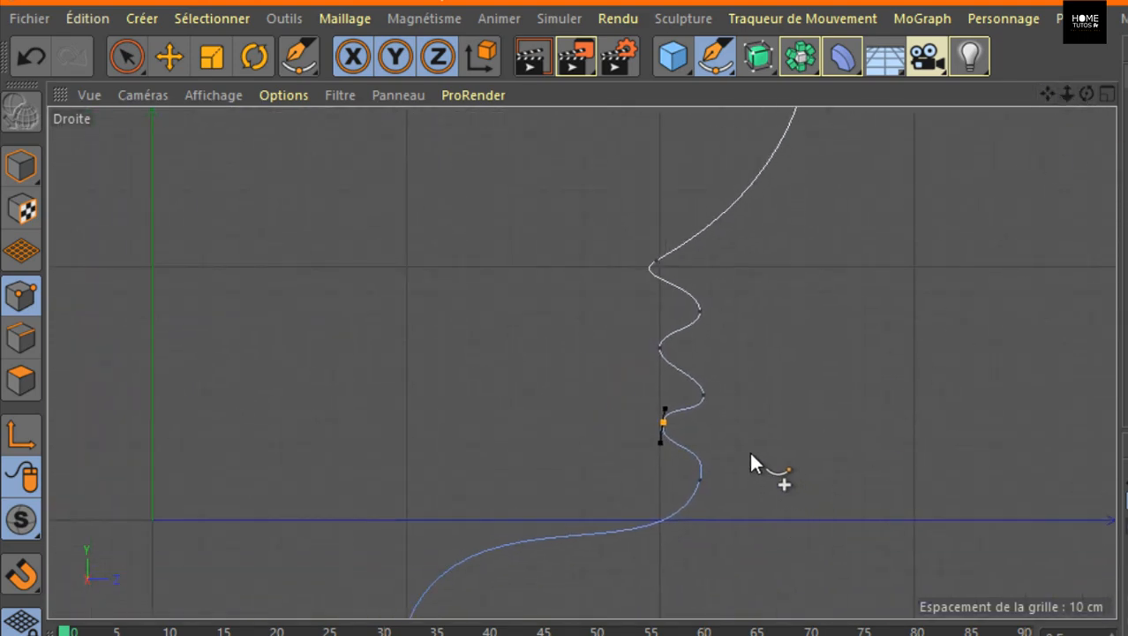
drag(700, 478, 660, 484)
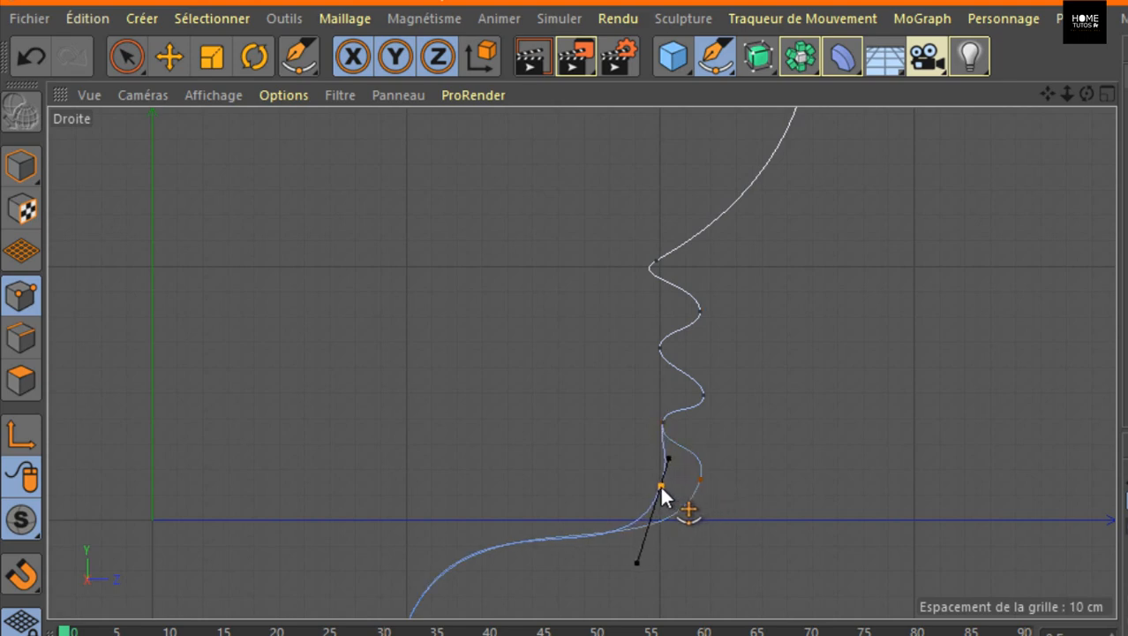
Nudge the wave's lowest inner point slightly inward and pull the outer point above it inward and up for a shallower bulge.
drag(1048, 94, 1024, 99)
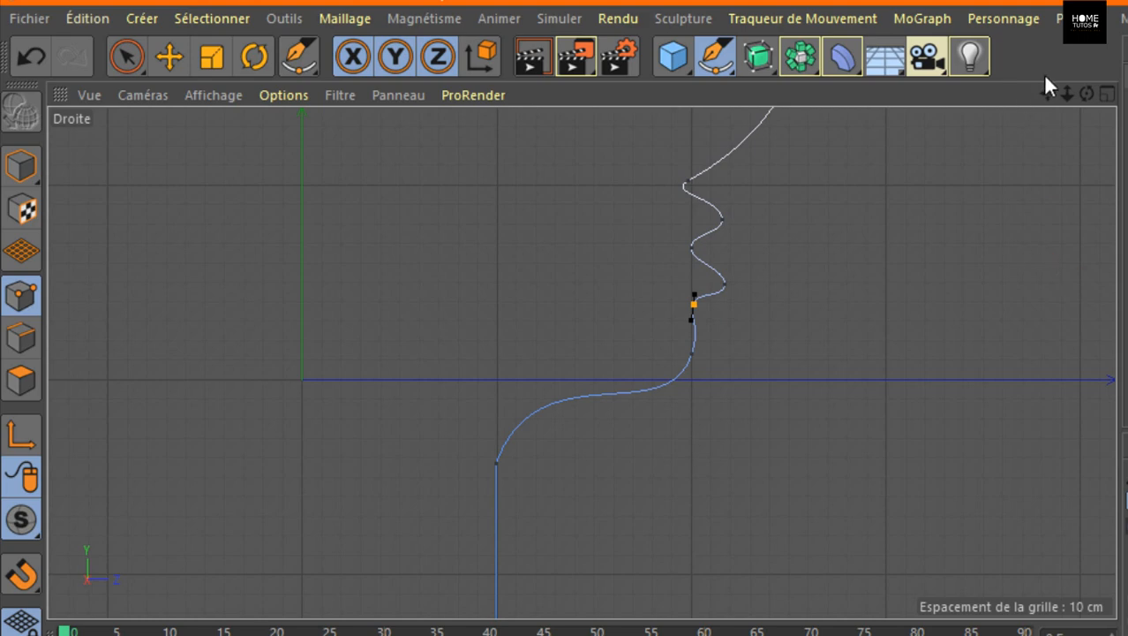
drag(1048, 94, 998, 205)
scroll(737, 286, up, 2)
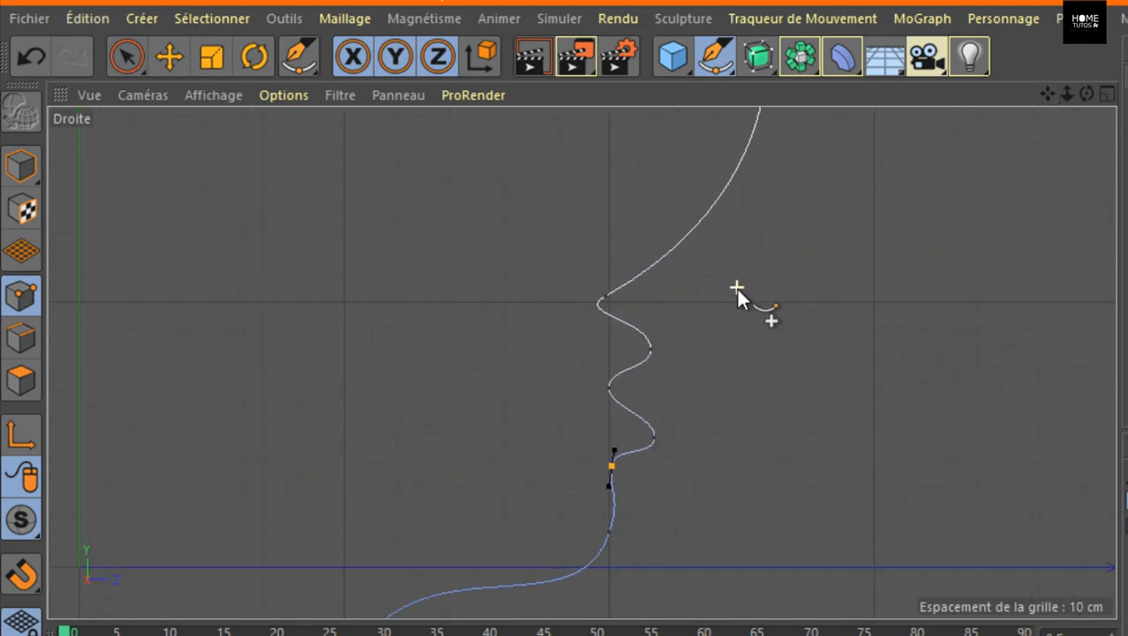
drag(609, 465, 608, 464)
drag(655, 433, 640, 423)
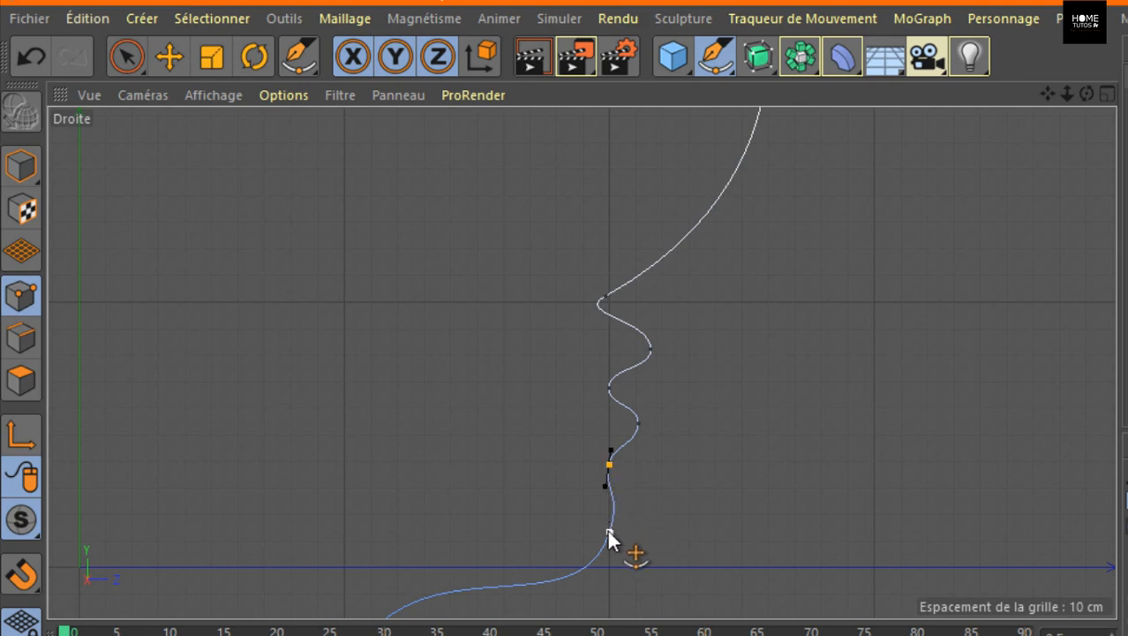
Ease the wave's bottom point slightly outward, and shorten and steepen its lower tangent to tighten the bend into the S-curve.
drag(611, 532, 621, 534)
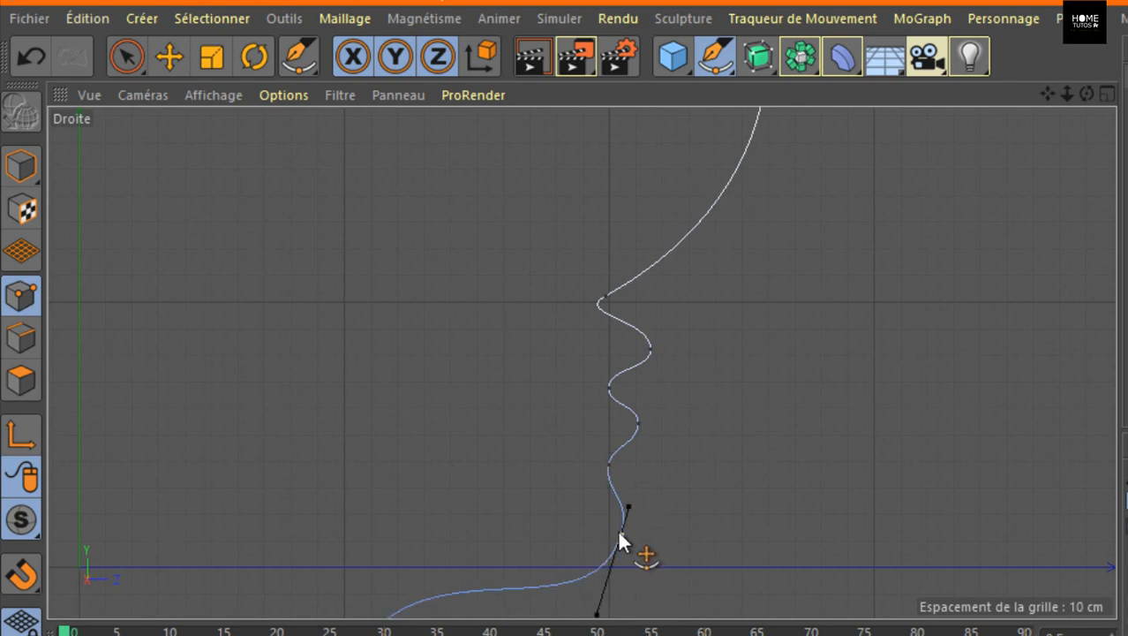
drag(1048, 94, 1024, 11)
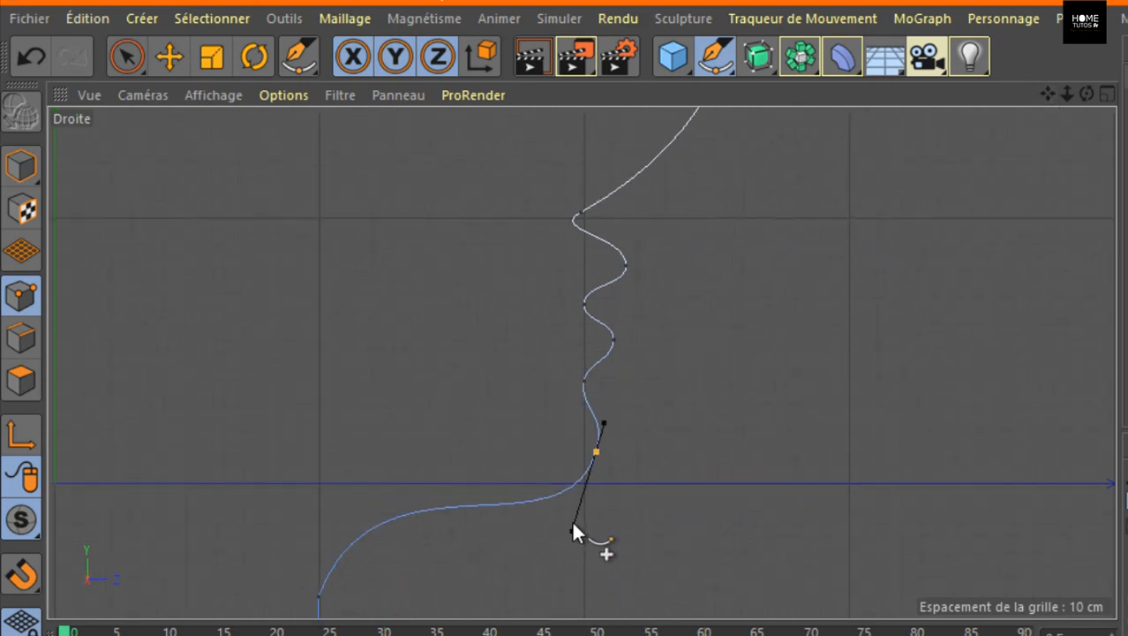
drag(573, 529, 583, 503)
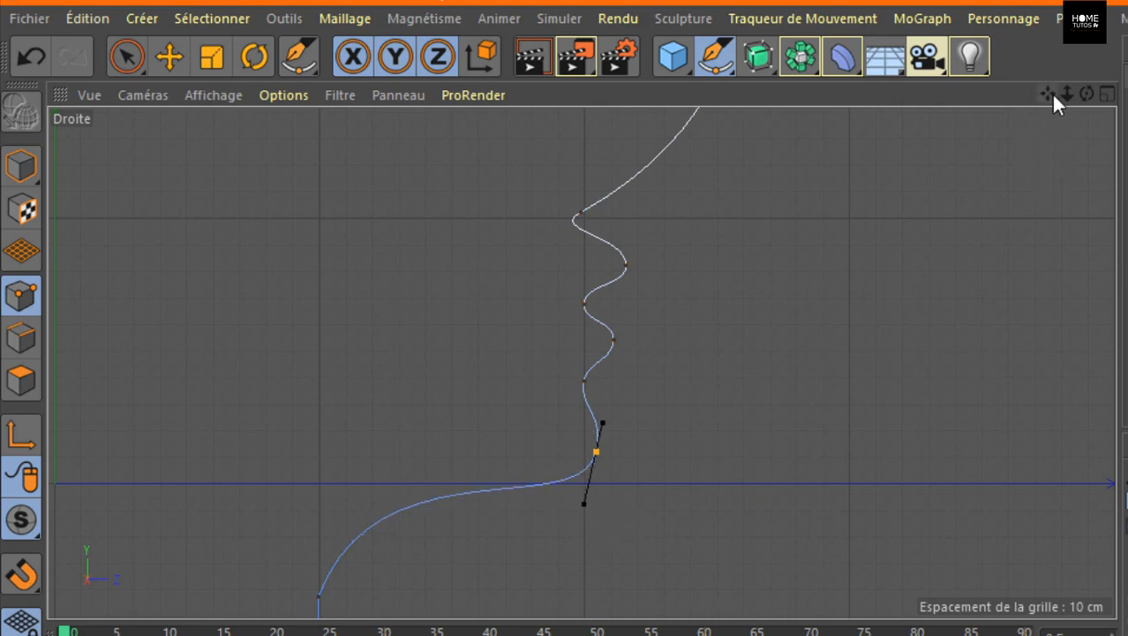
Move the inner point joining the large convex curve to the wave outward and slightly up.
drag(1050, 93, 1035, 279)
click(563, 399)
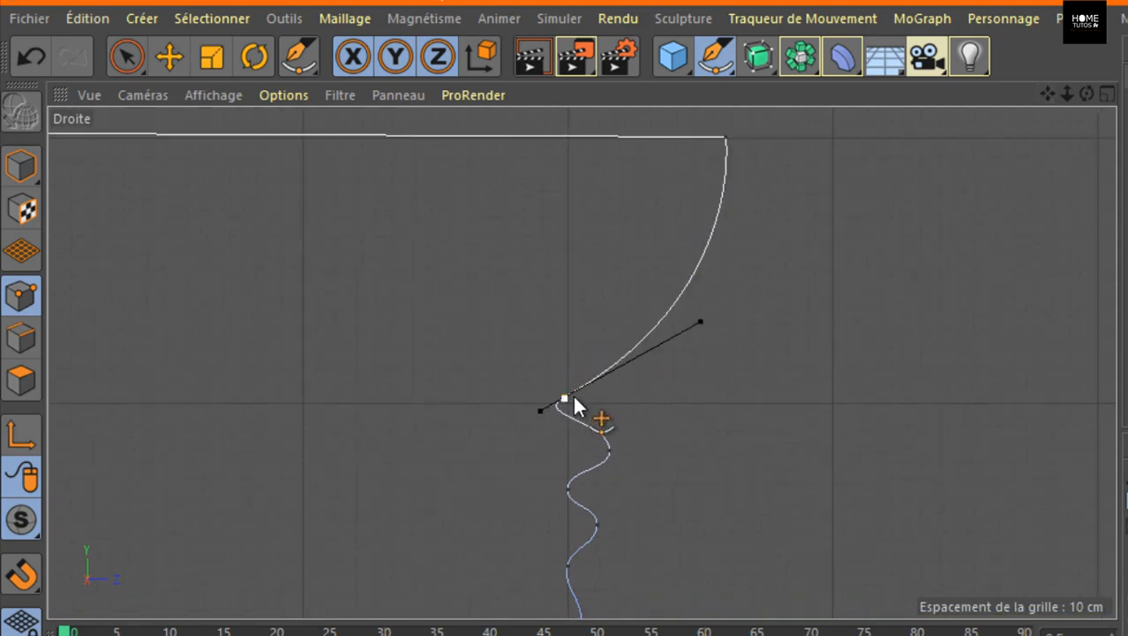
drag(574, 399, 592, 389)
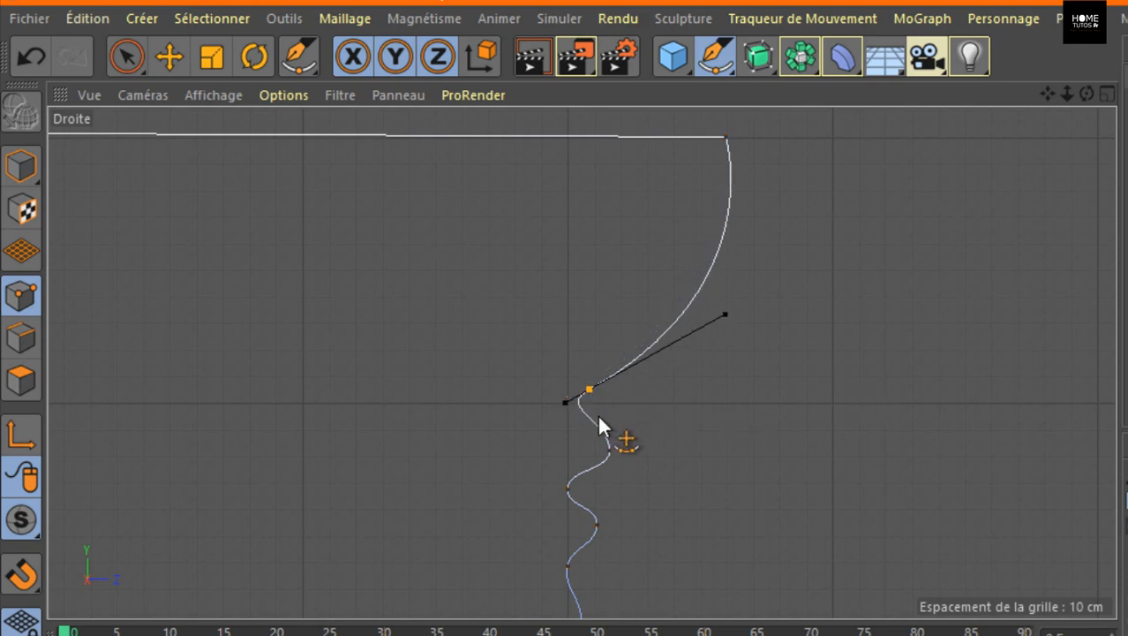
Move the wave's bottom point inward toward the shaft so the mouldings taper into the S-curve.
drag(1068, 95, 1082, 33)
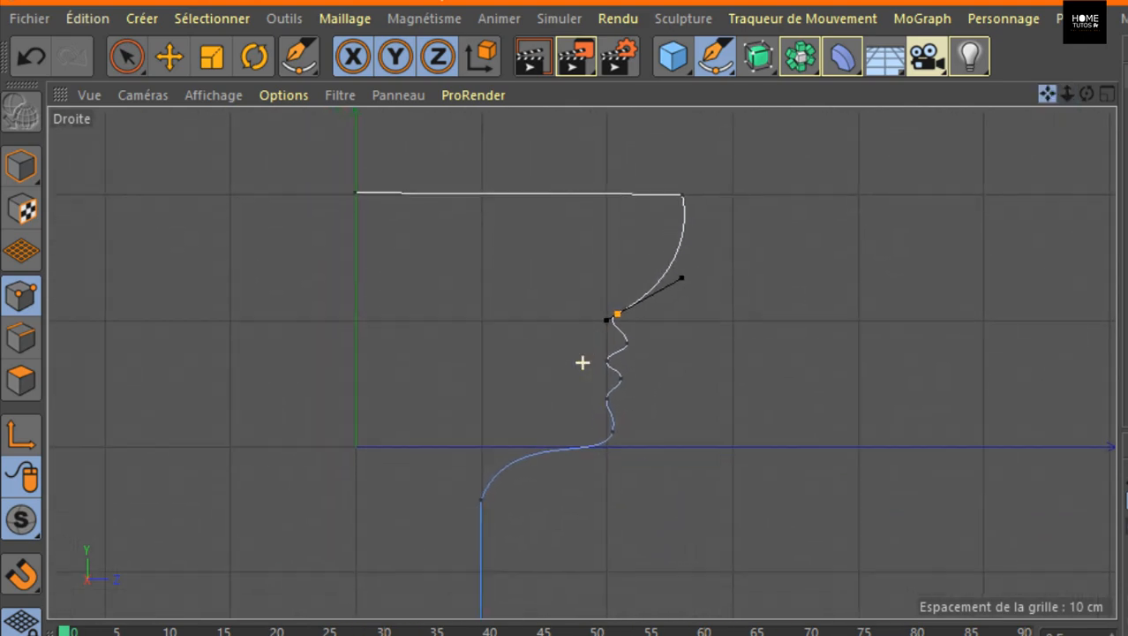
click(612, 430)
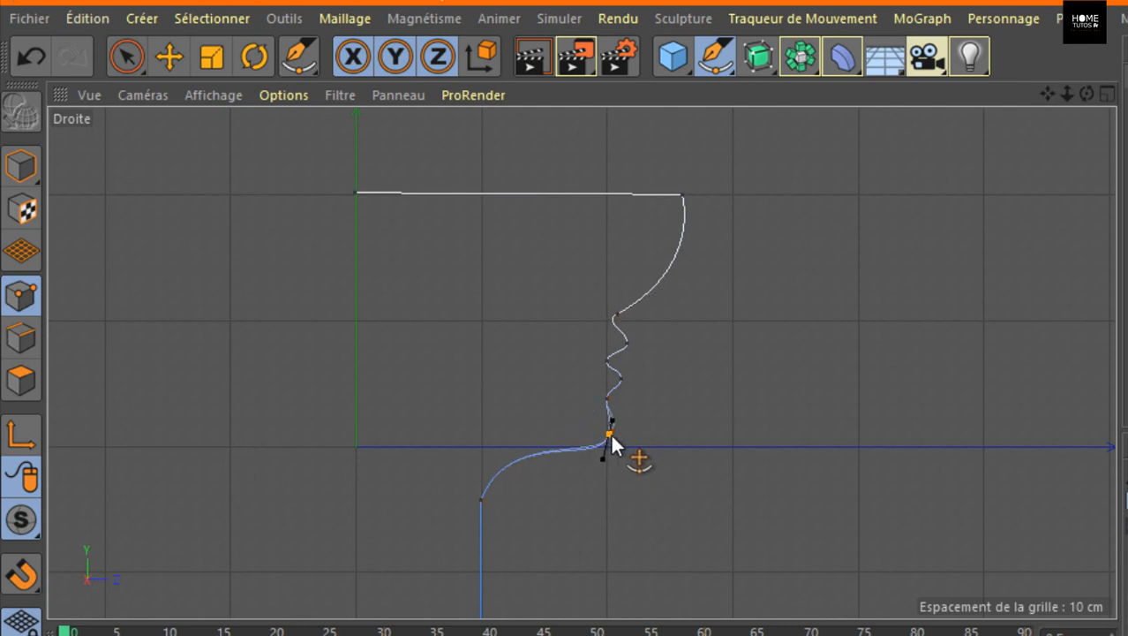
drag(612, 435, 570, 433)
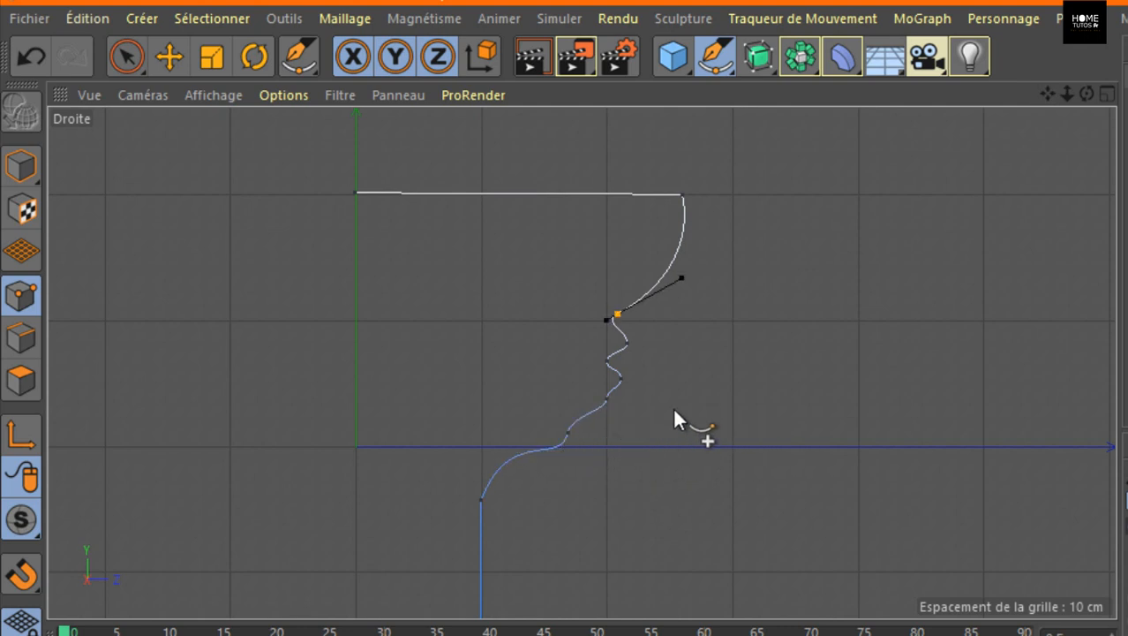
drag(567, 433, 580, 432)
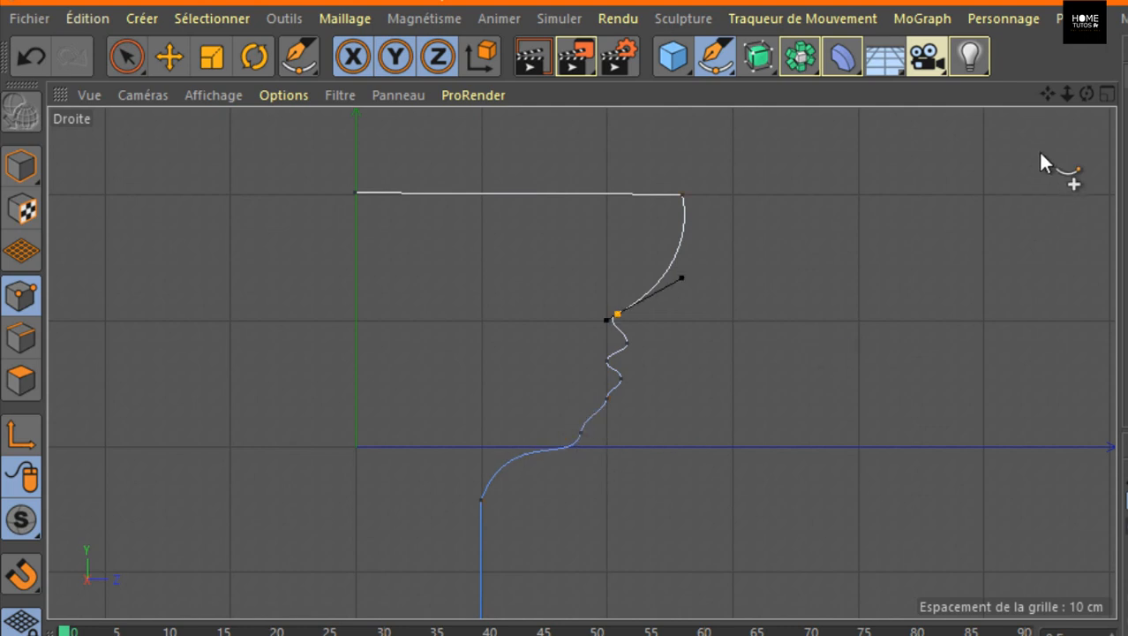
Pull the wave's lowest inner point well inward, shift the bottom point outward and up, and lower the outer point above them slightly inward.
drag(1069, 92, 1098, 81)
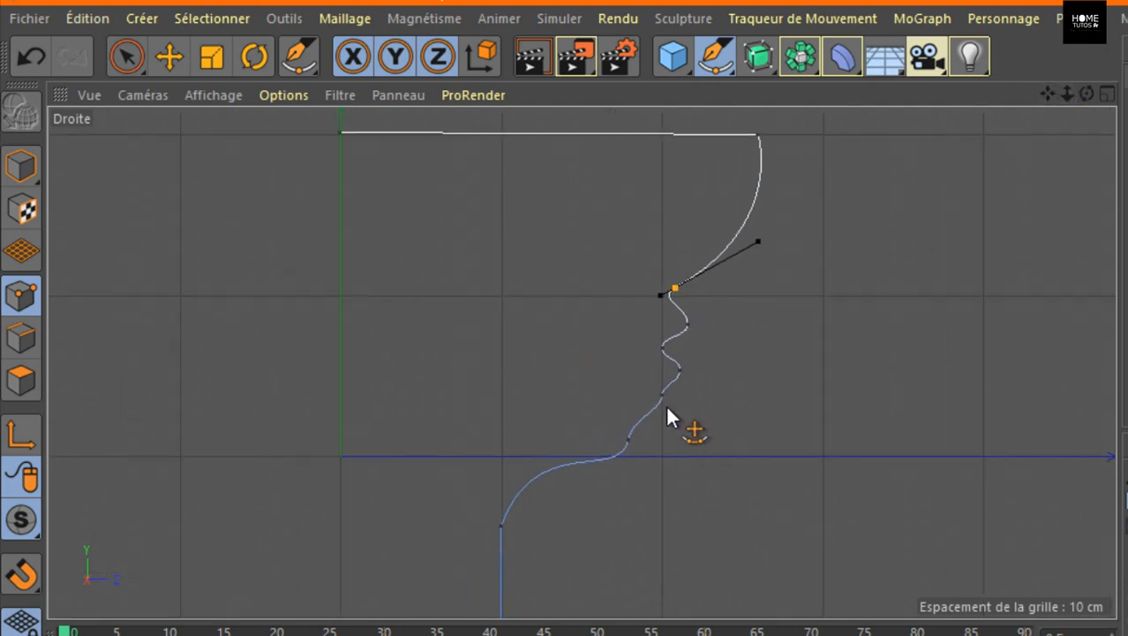
drag(662, 396, 626, 390)
drag(628, 437, 642, 427)
drag(677, 370, 669, 385)
Ease the wave's bottom point inward, raise the upper inner point, and move the point below the large convex curve up.
click(675, 288)
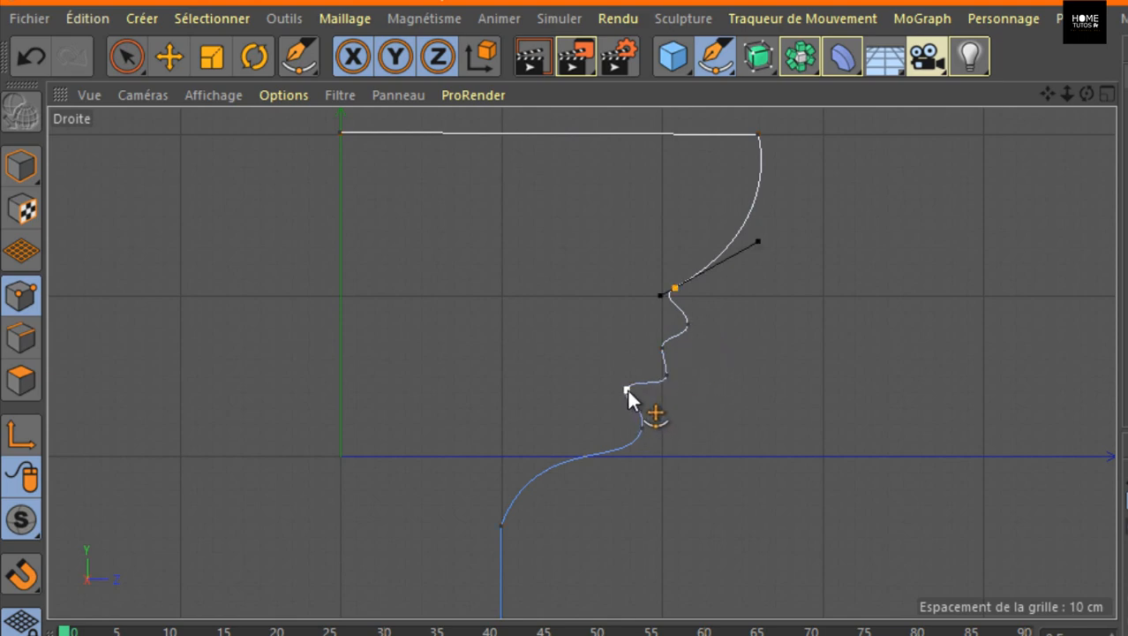
drag(643, 428, 630, 430)
drag(664, 352, 660, 340)
drag(676, 291, 675, 266)
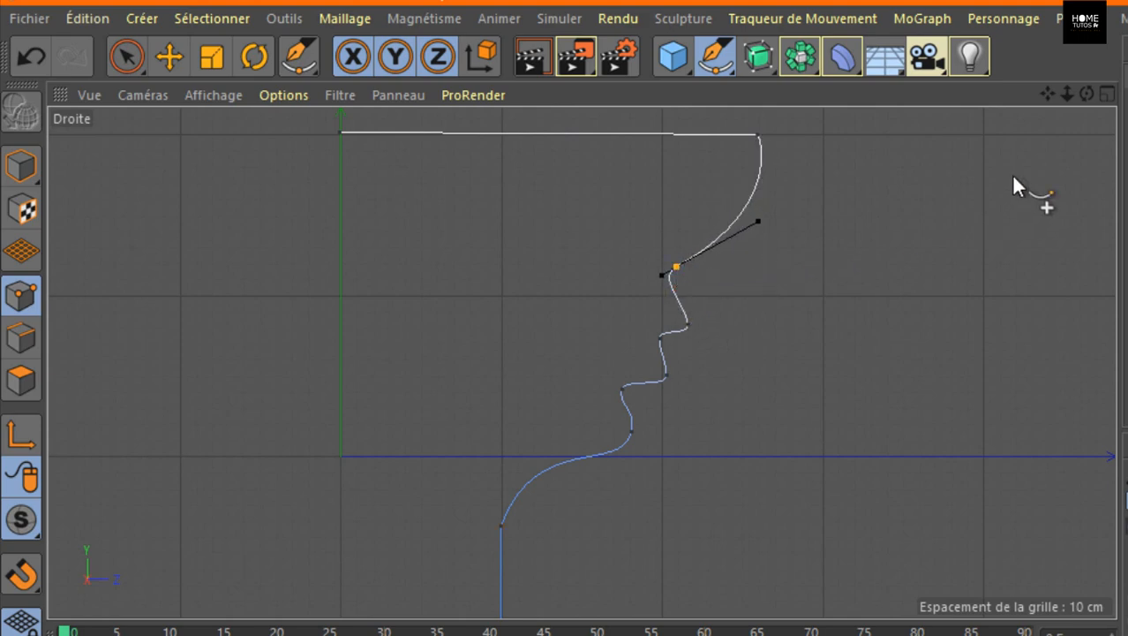
Straighten the profile's top edge by nudging its end point on the axis and raising the outer rim point level with it.
drag(1049, 89, 1065, 207)
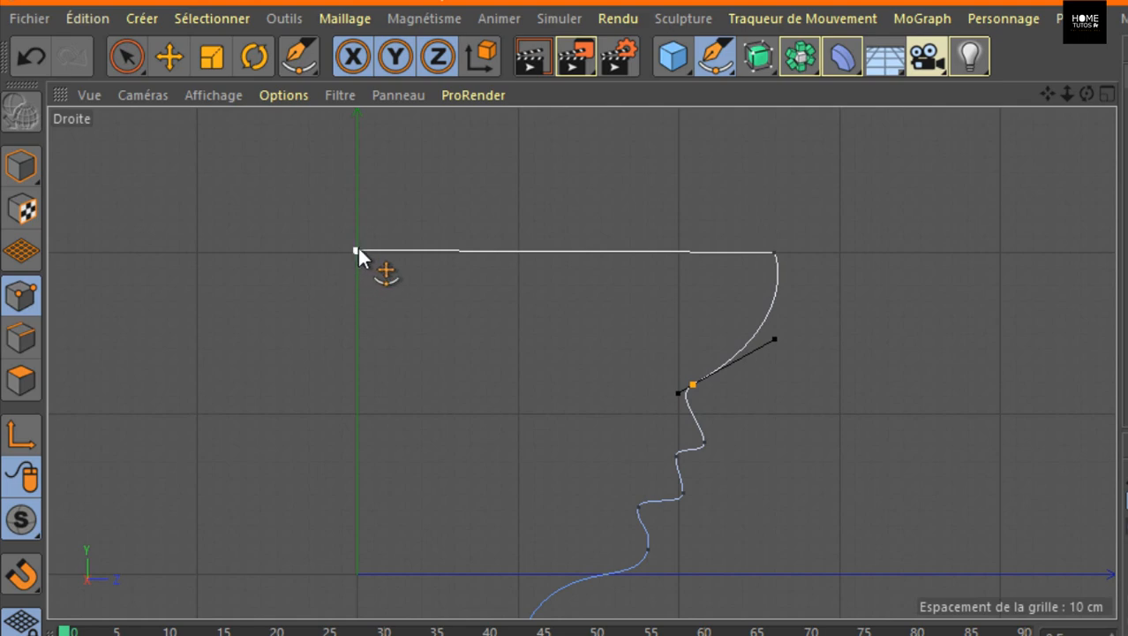
click(358, 248)
right_click(358, 248)
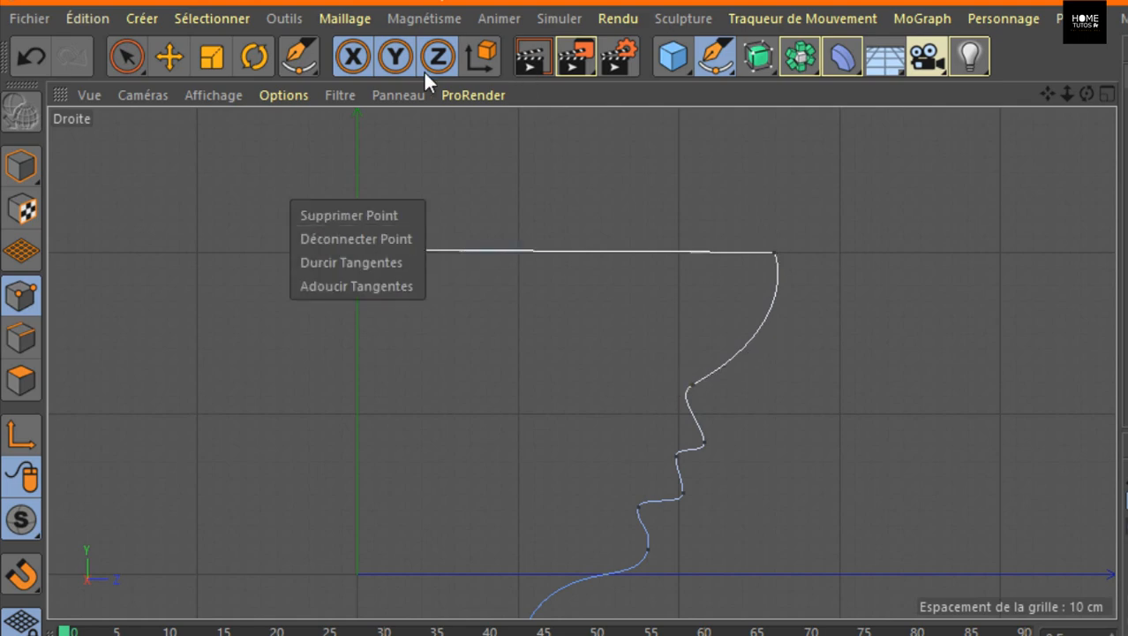
click(588, 2)
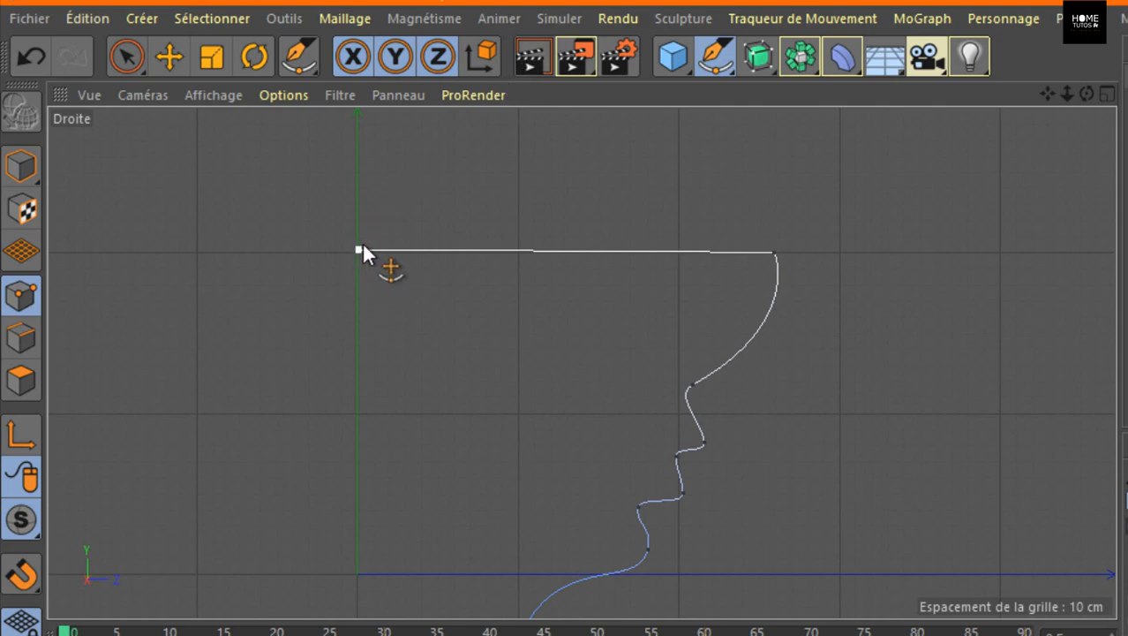
drag(358, 248, 409, 208)
key(Escape)
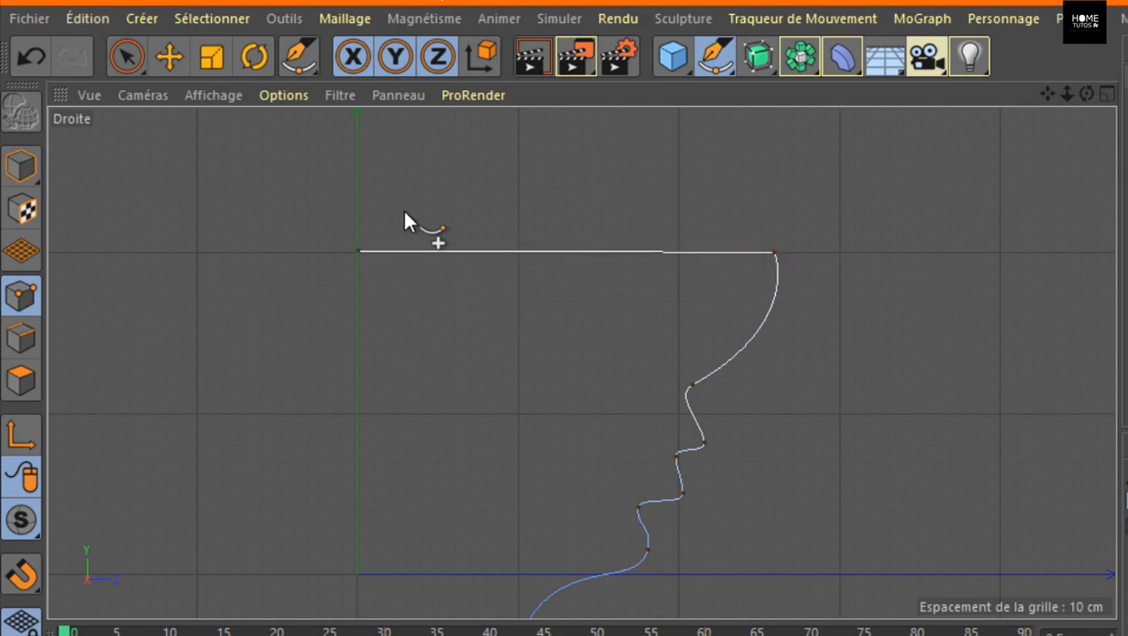
click(775, 246)
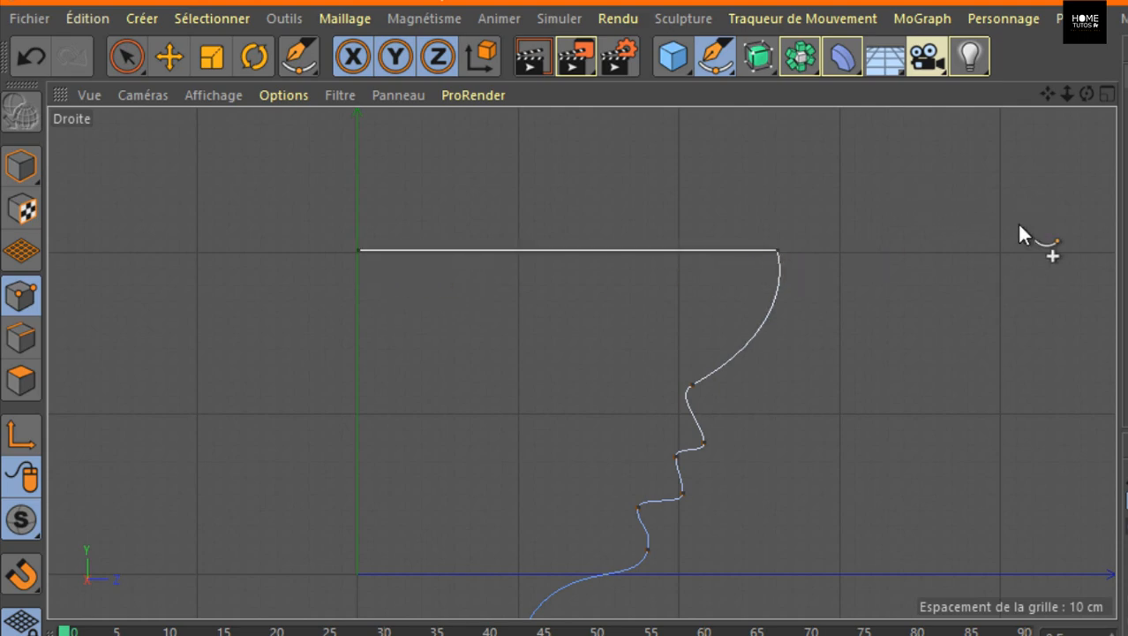
Add a Révolution generator to the scene from the Perspective view.
click(1108, 94)
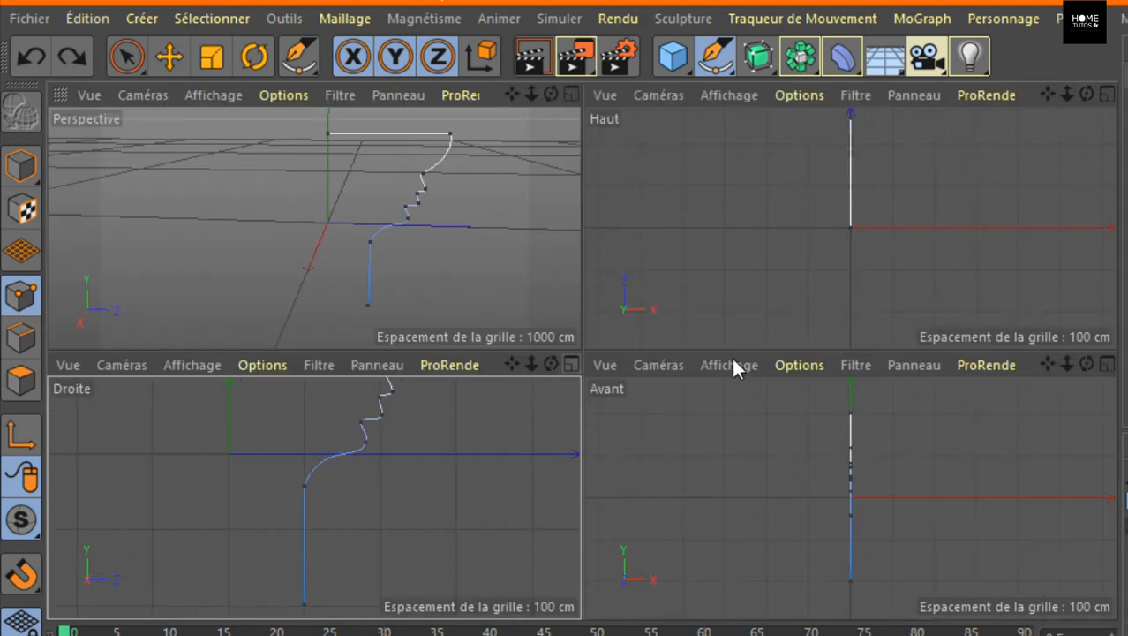
click(573, 94)
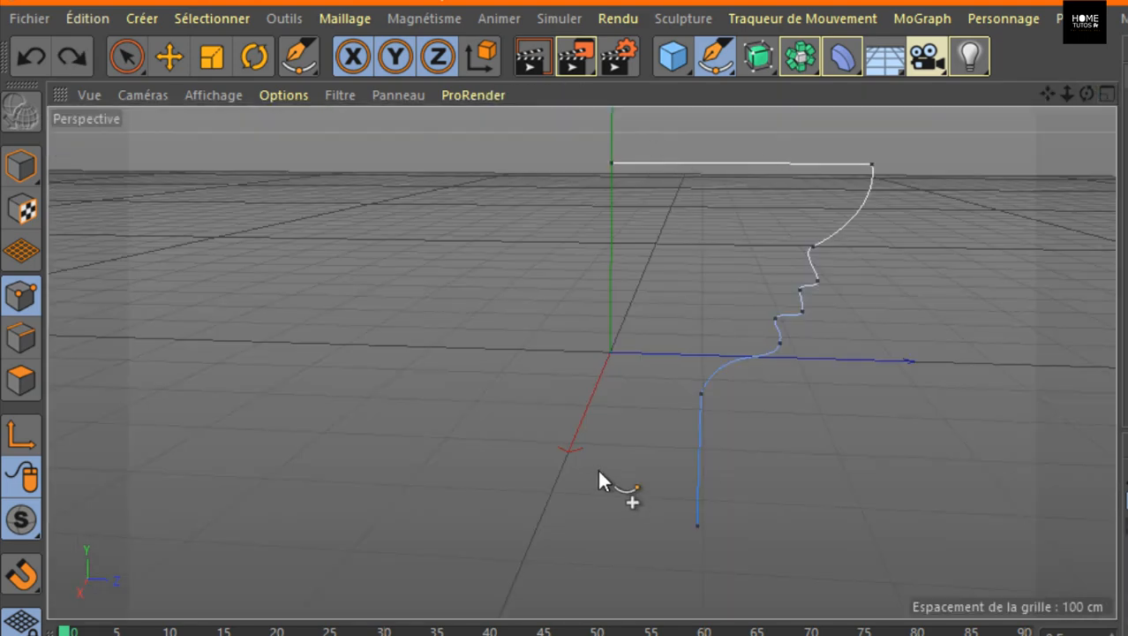
mouse_move(1047, 93)
mouse_down()
mouse_move(1045, 82)
mouse_move(1094, 69)
mouse_move(1050, 78)
mouse_up()
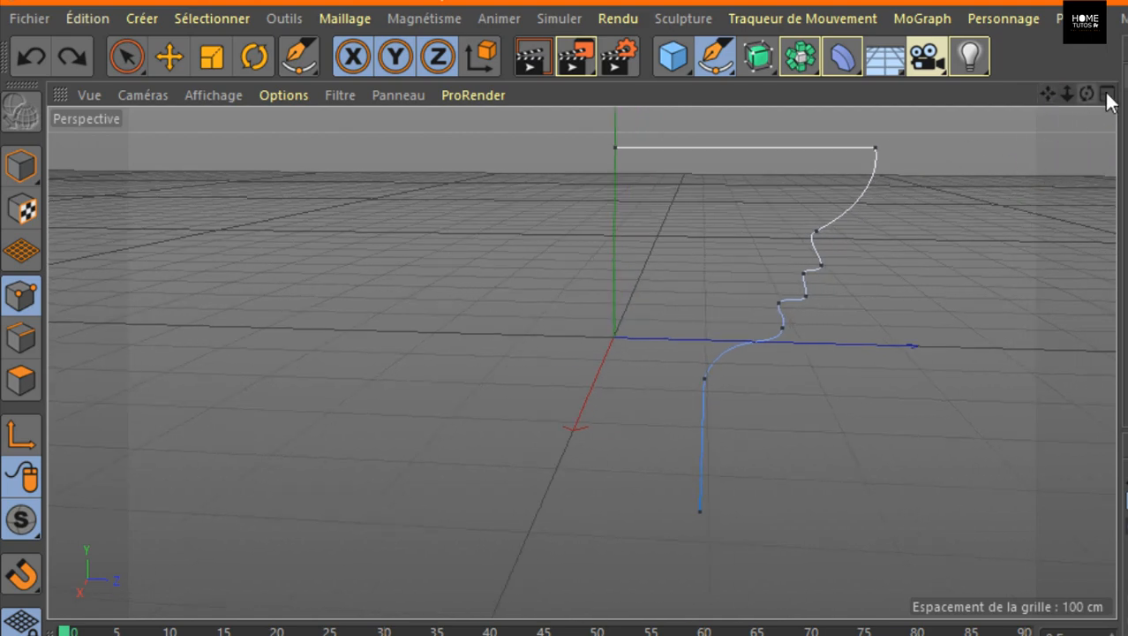
click(765, 58)
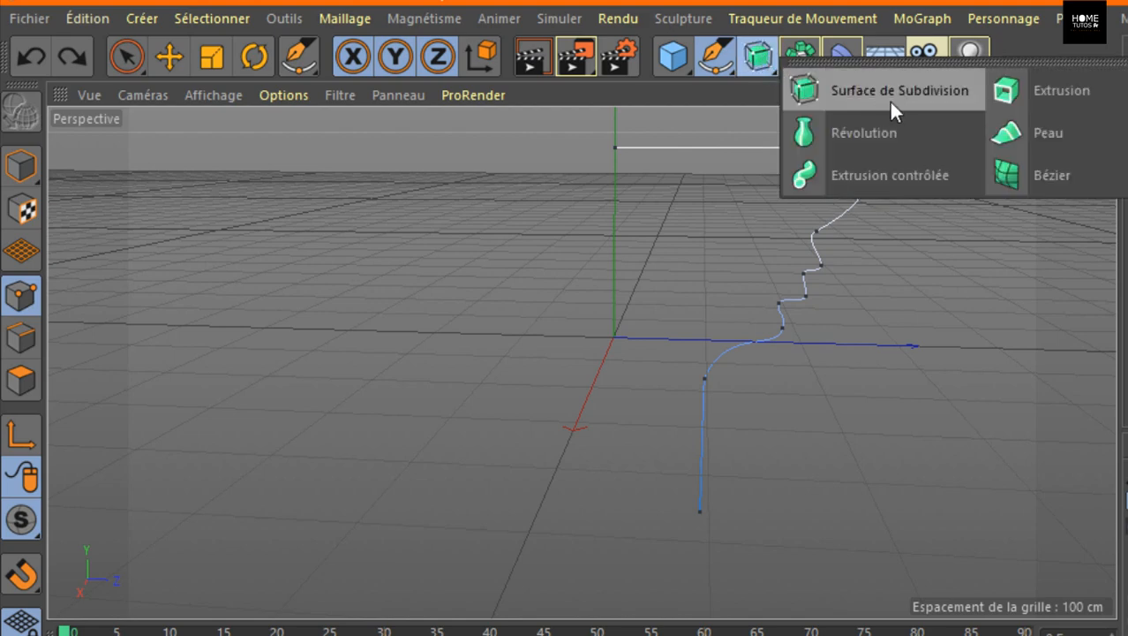
alt+click(848, 134)
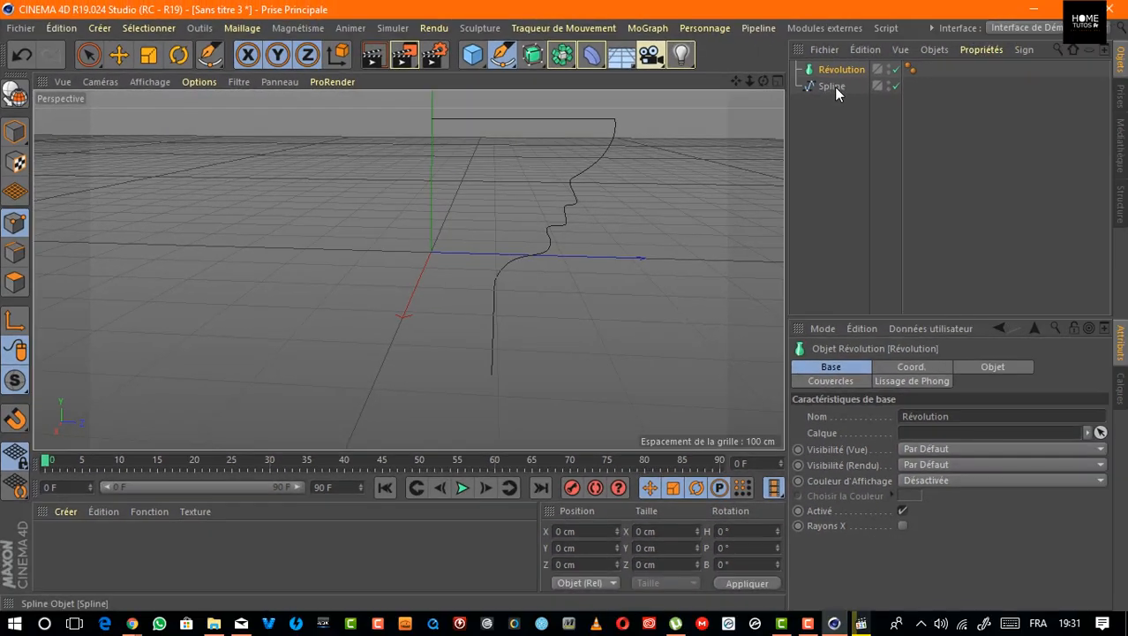
Make the Spline a child of the Révolution object so the profile is revolved into a solid.
drag(834, 86, 829, 93)
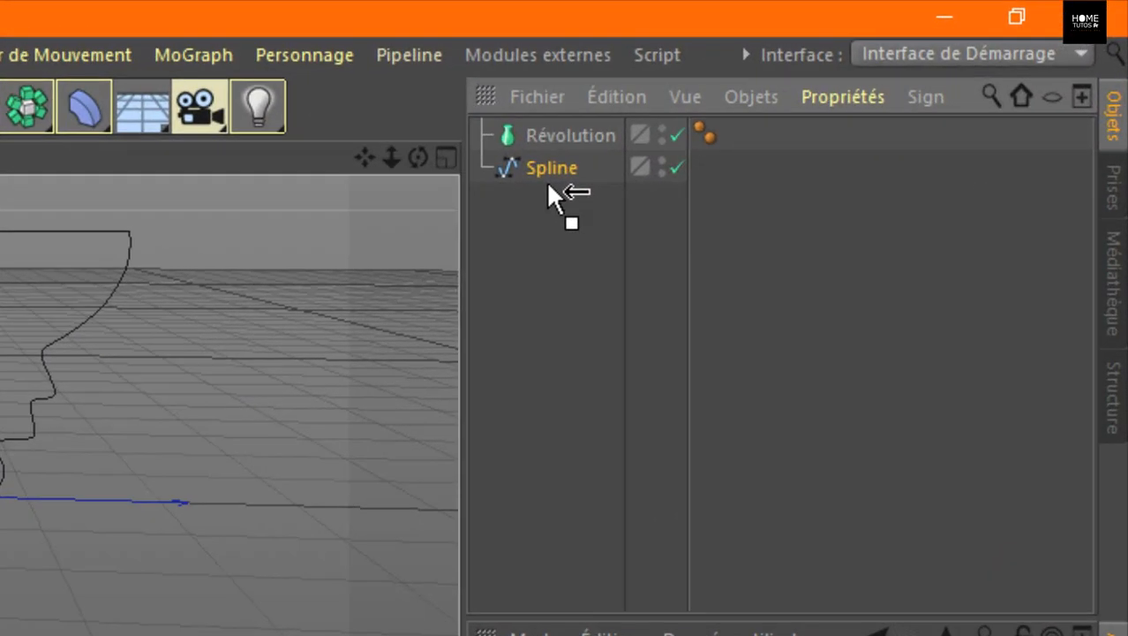
drag(549, 184, 565, 205)
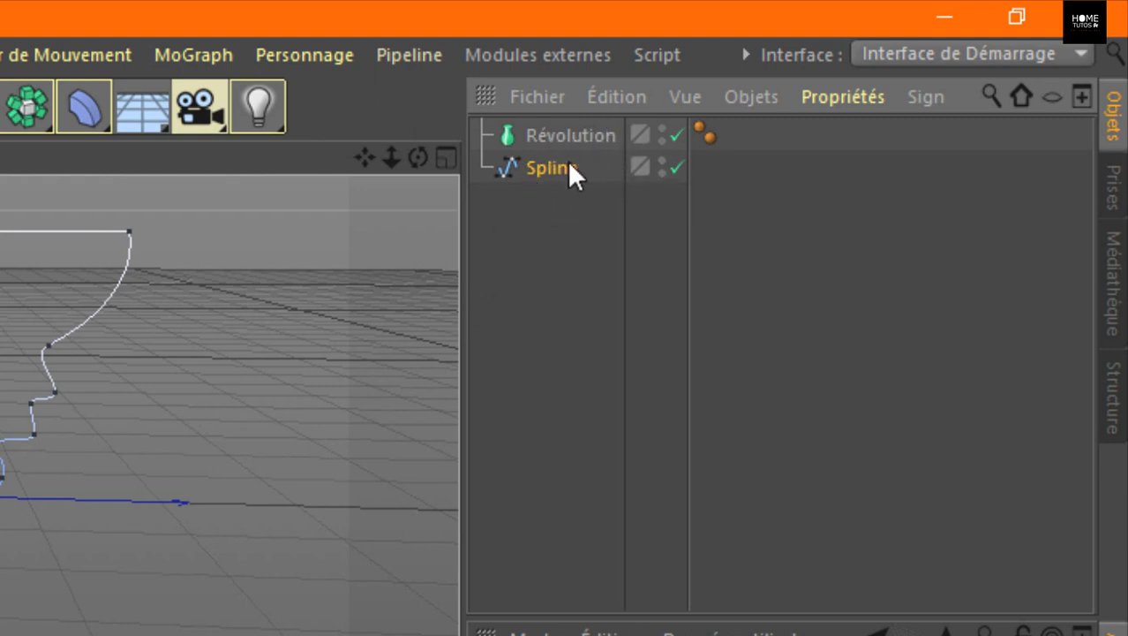
click(540, 132)
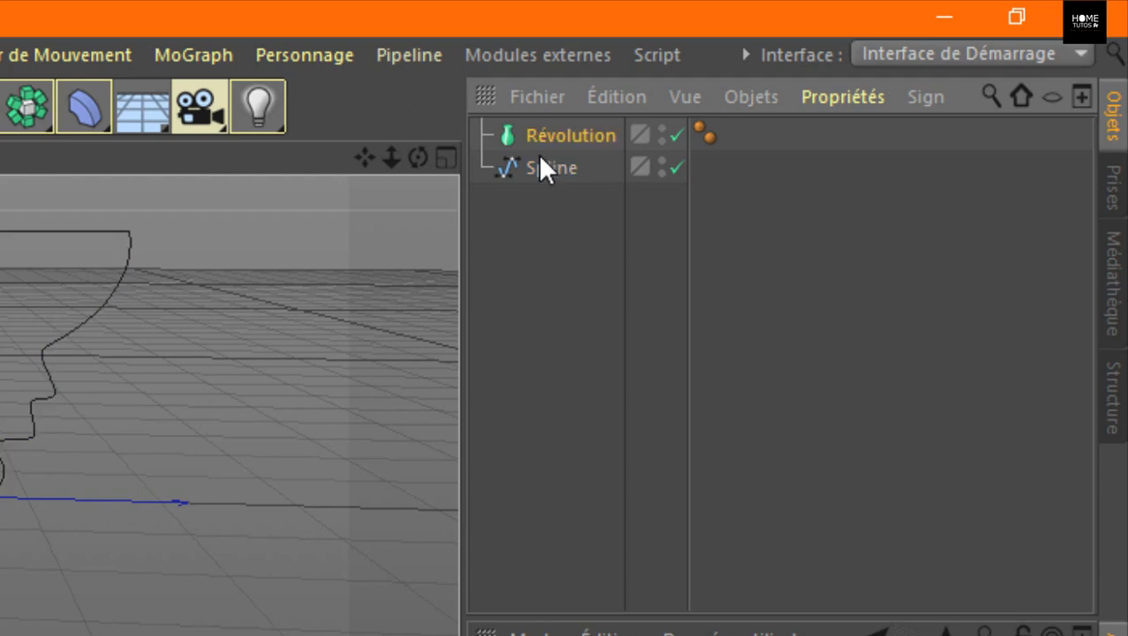
click(543, 159)
click(551, 141)
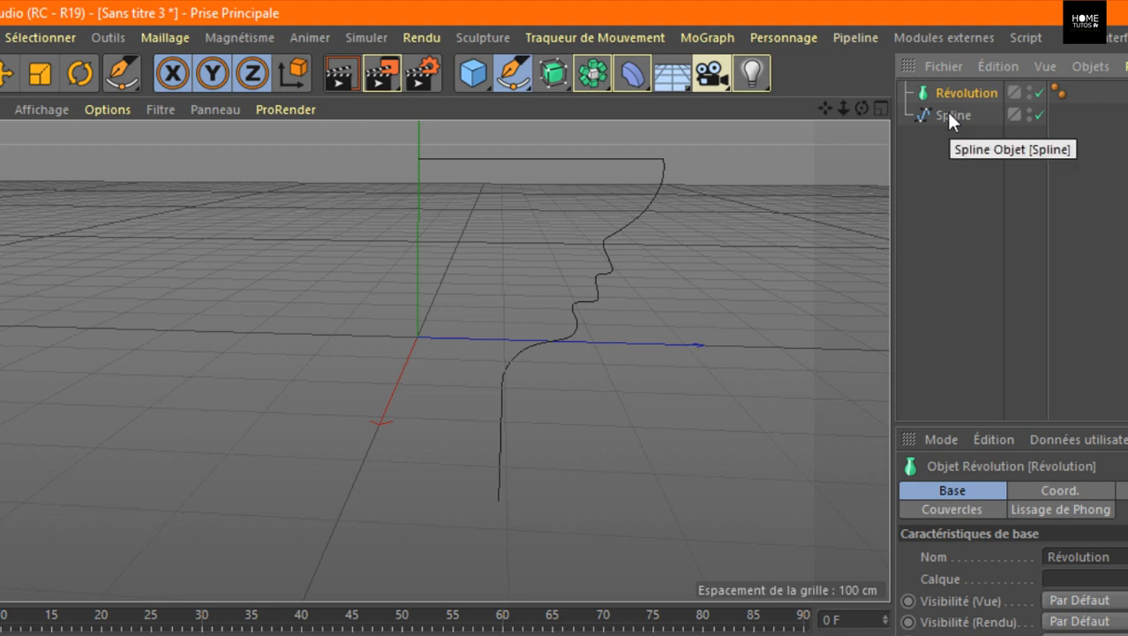
drag(949, 115, 966, 97)
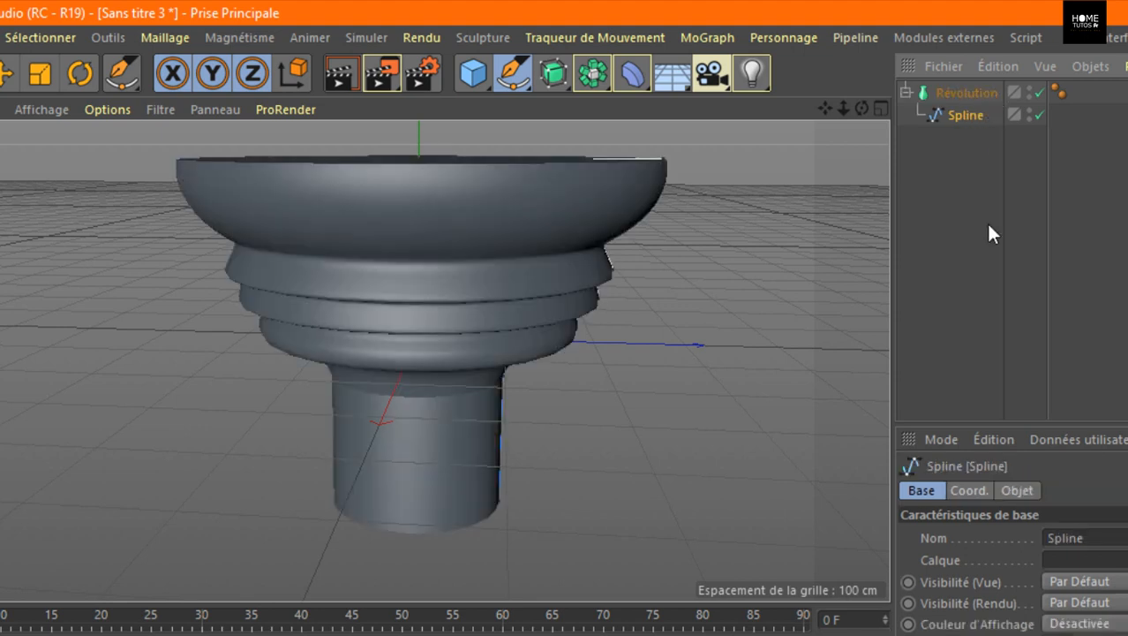
Examine the revolved capital in the Perspective and Droite views and select the profile's outer top rim point.
mouse_move(862, 111)
mouse_down()
mouse_move(870, 155)
mouse_move(852, 133)
mouse_move(856, 113)
mouse_move(850, 132)
mouse_move(870, 124)
mouse_move(868, 109)
mouse_up()
click(881, 108)
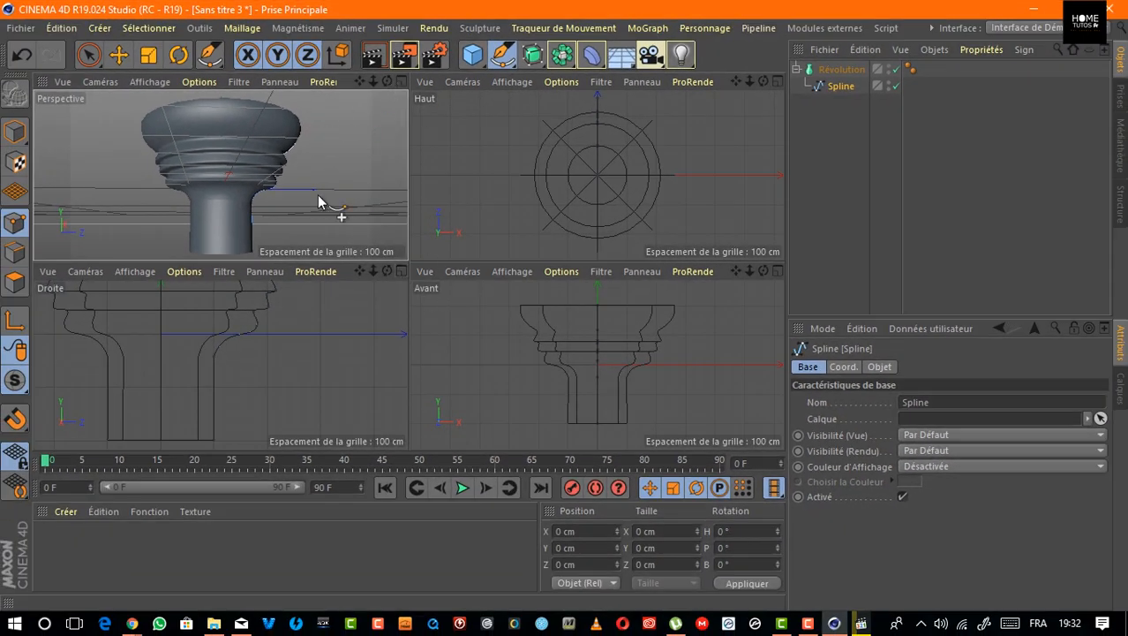
click(400, 271)
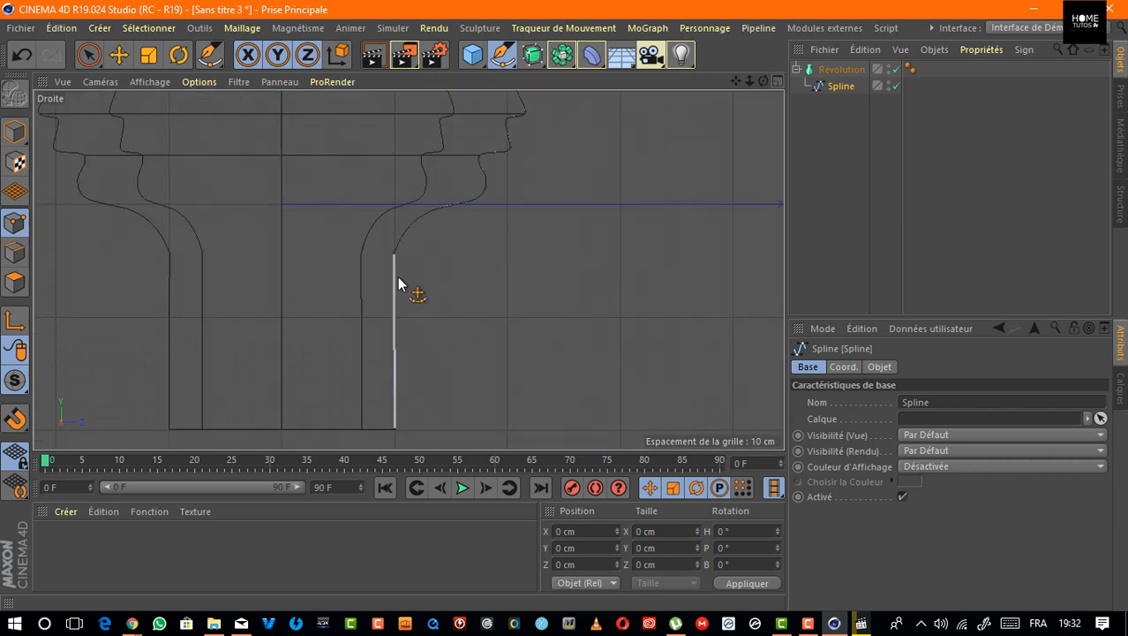
drag(735, 80, 697, 146)
scroll(626, 161, up, 3)
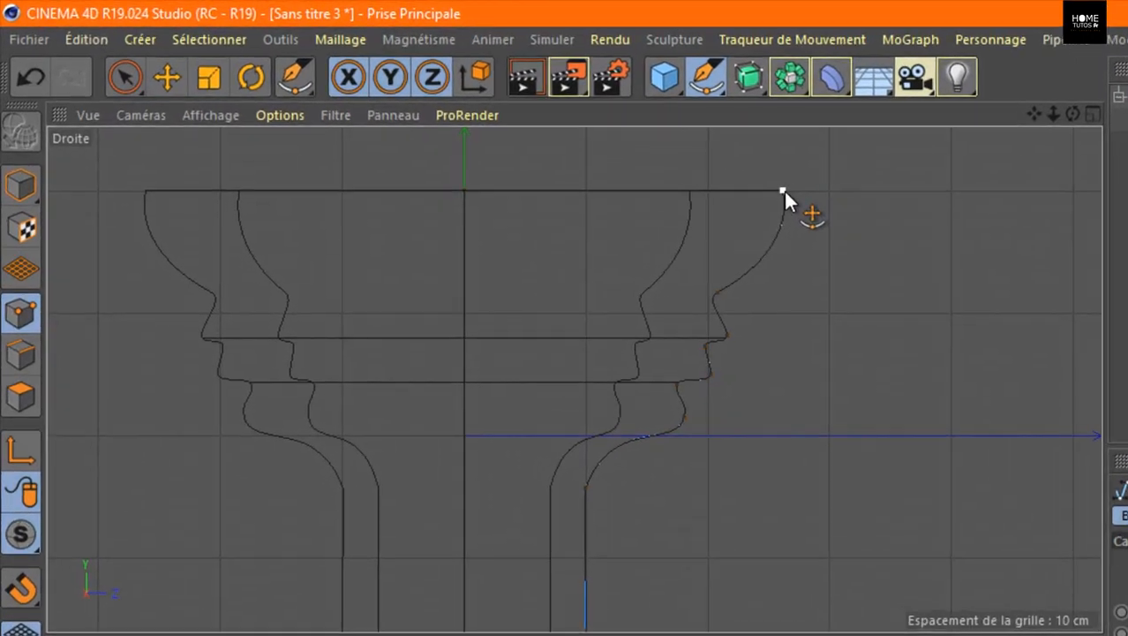
click(558, 135)
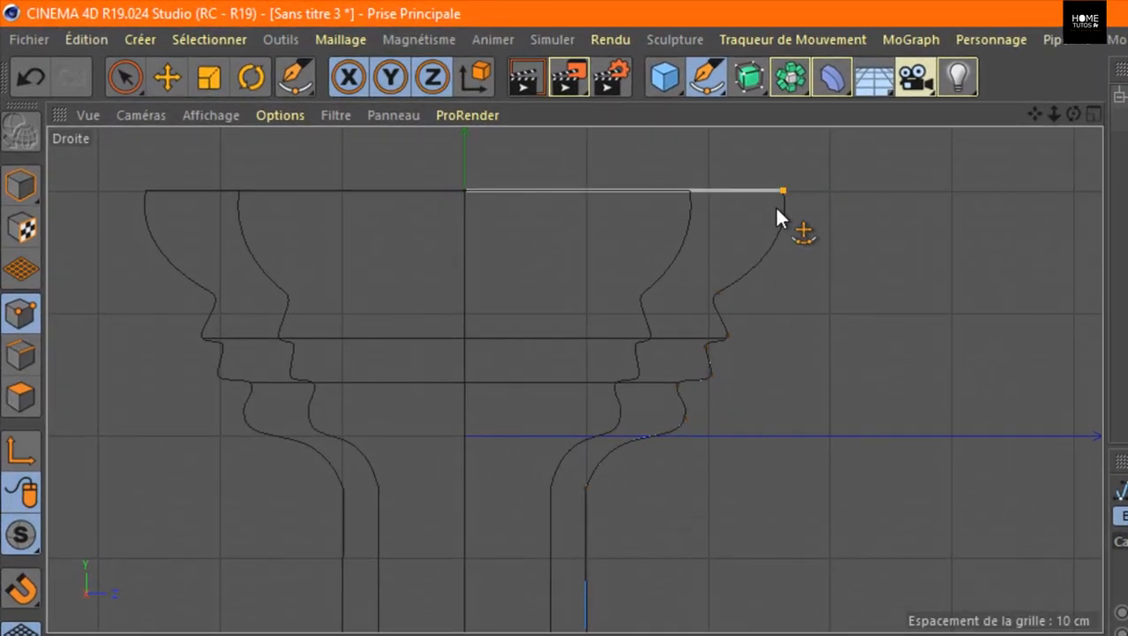
Try raising the profile's outer top rim point in the Perspective view.
click(1093, 115)
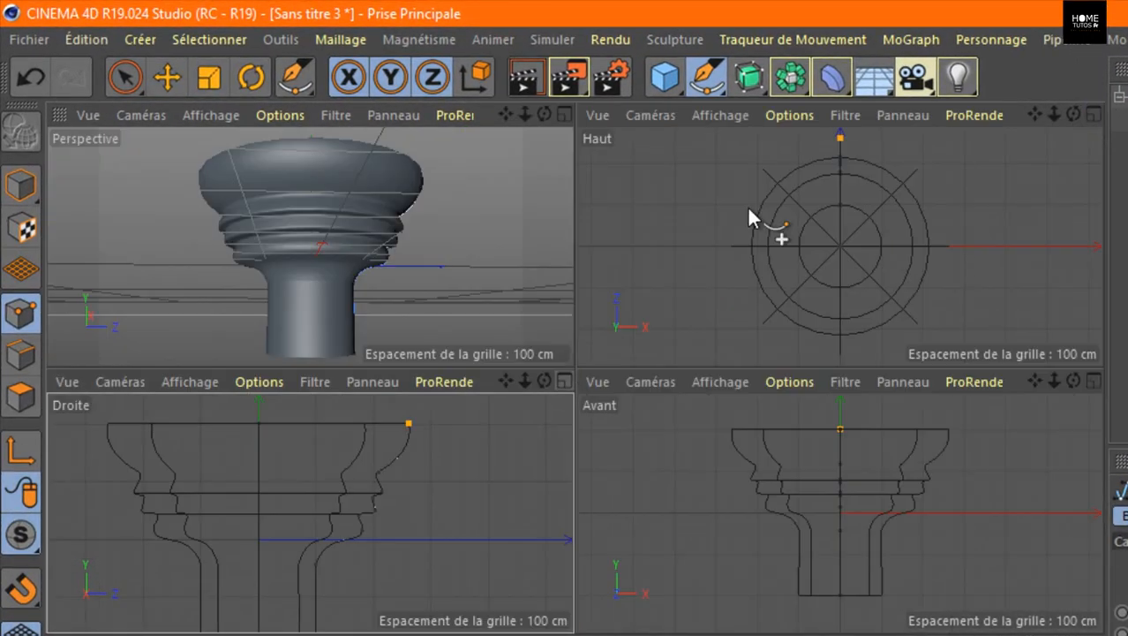
click(565, 114)
drag(1073, 115, 1073, 155)
click(845, 175)
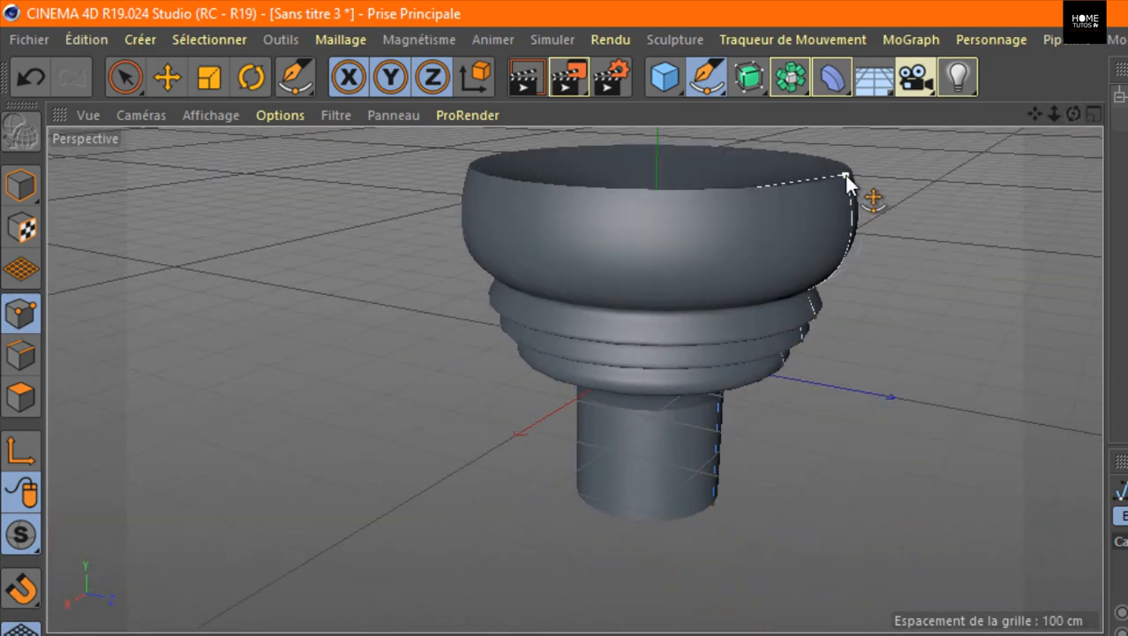
click(846, 159)
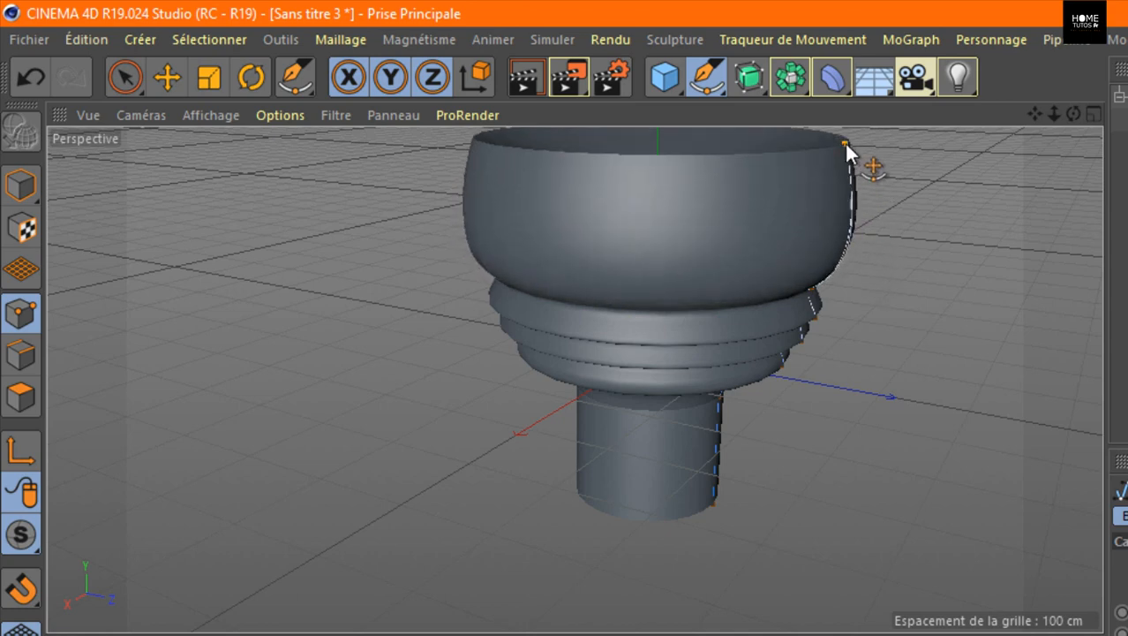
key(ctrl+z)
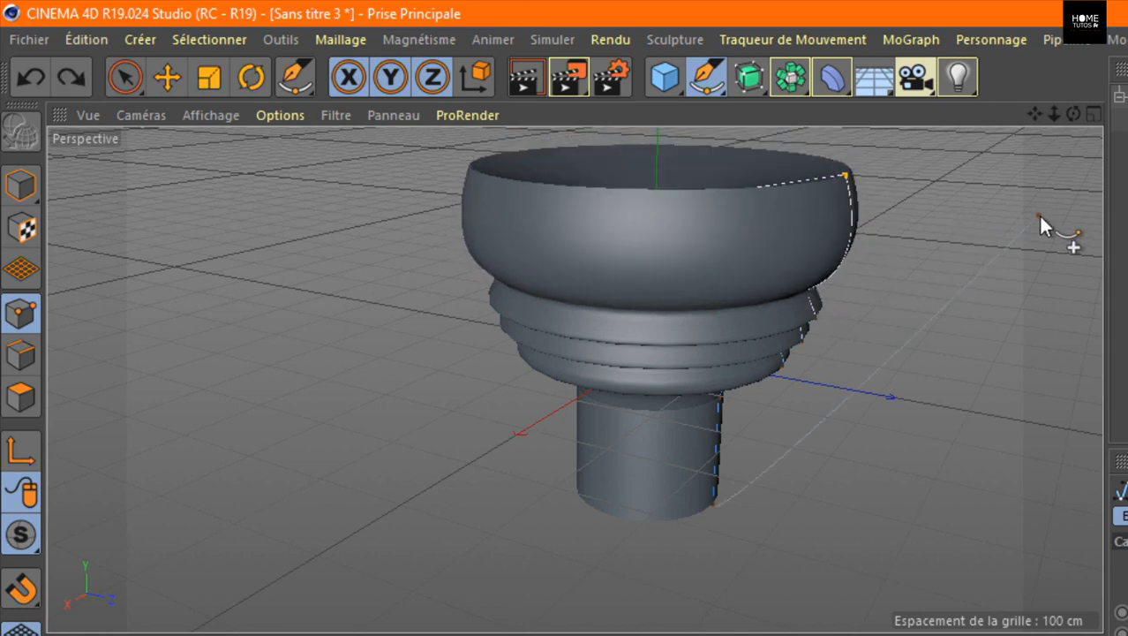
key(ctrl+z)
In the Droite view, raise the outer point of the upper moulding and move the inner point below it inward and up.
click(1093, 115)
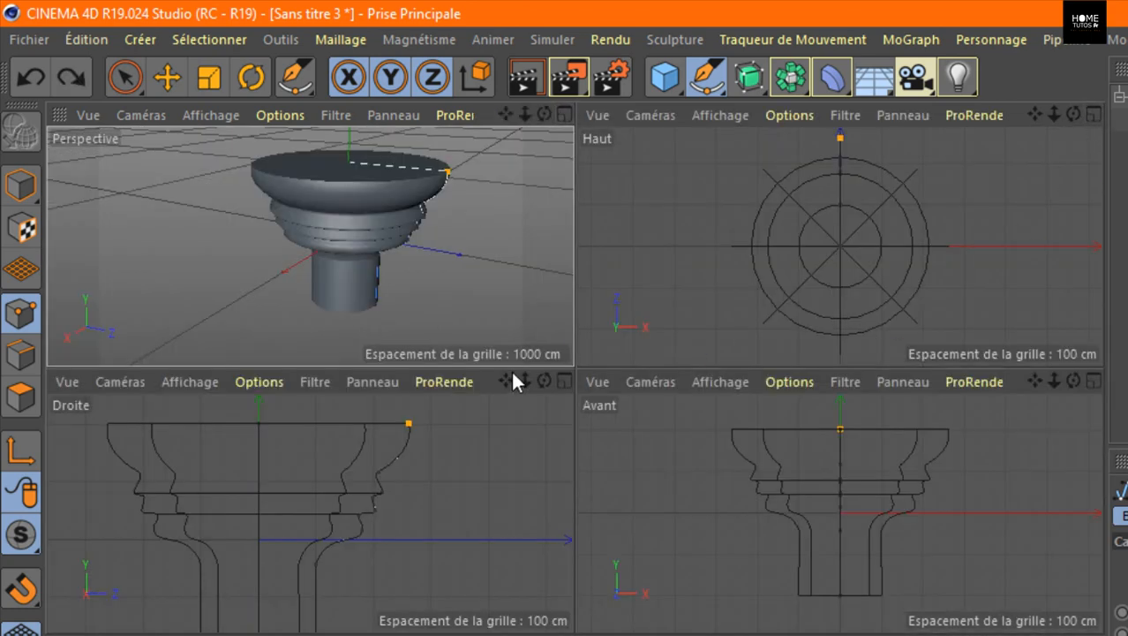
click(567, 382)
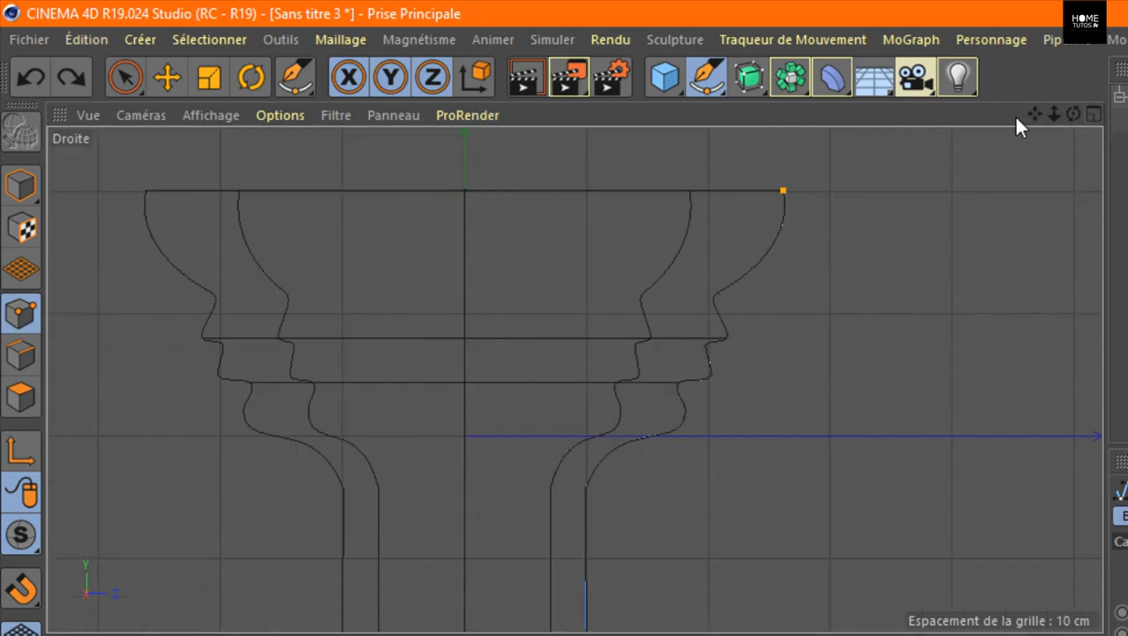
drag(1035, 114, 1080, 2)
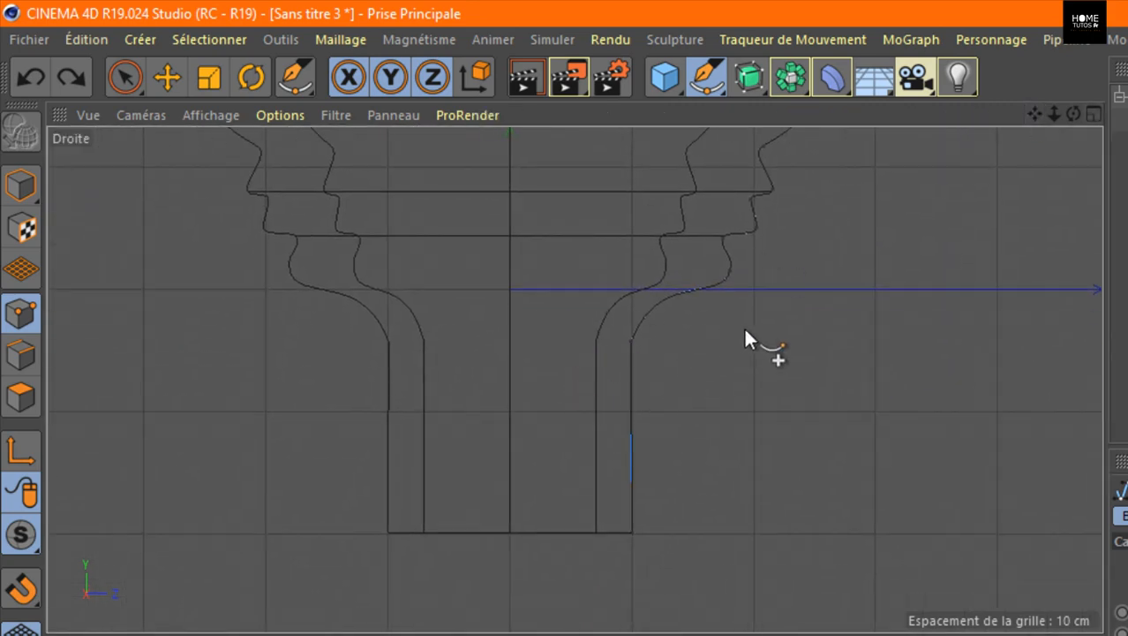
drag(1036, 112, 910, 269)
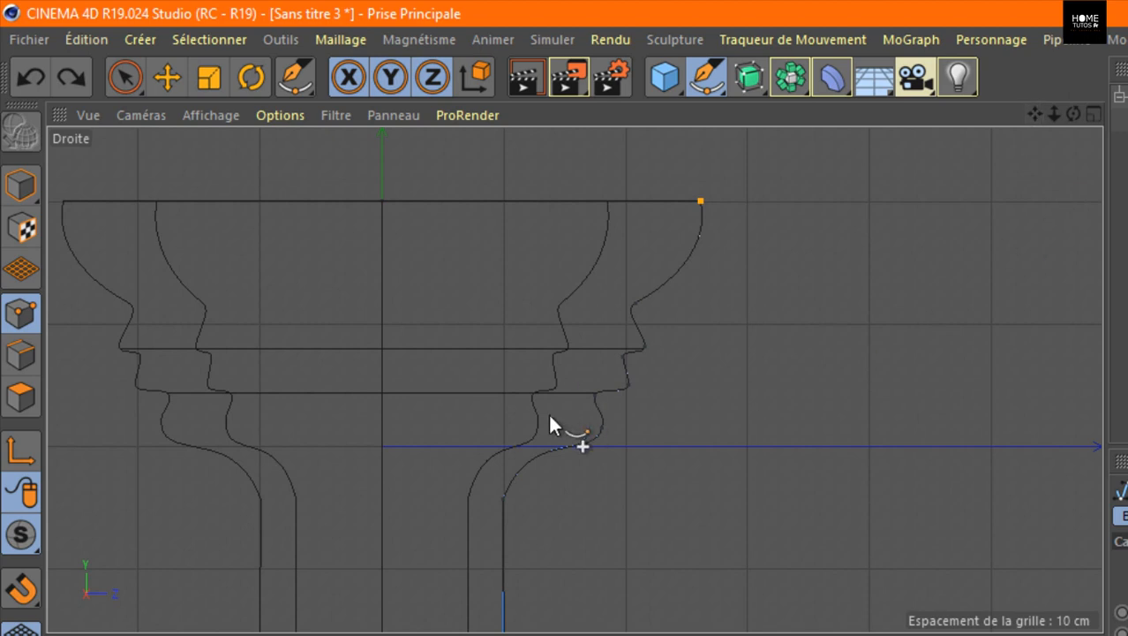
click(645, 341)
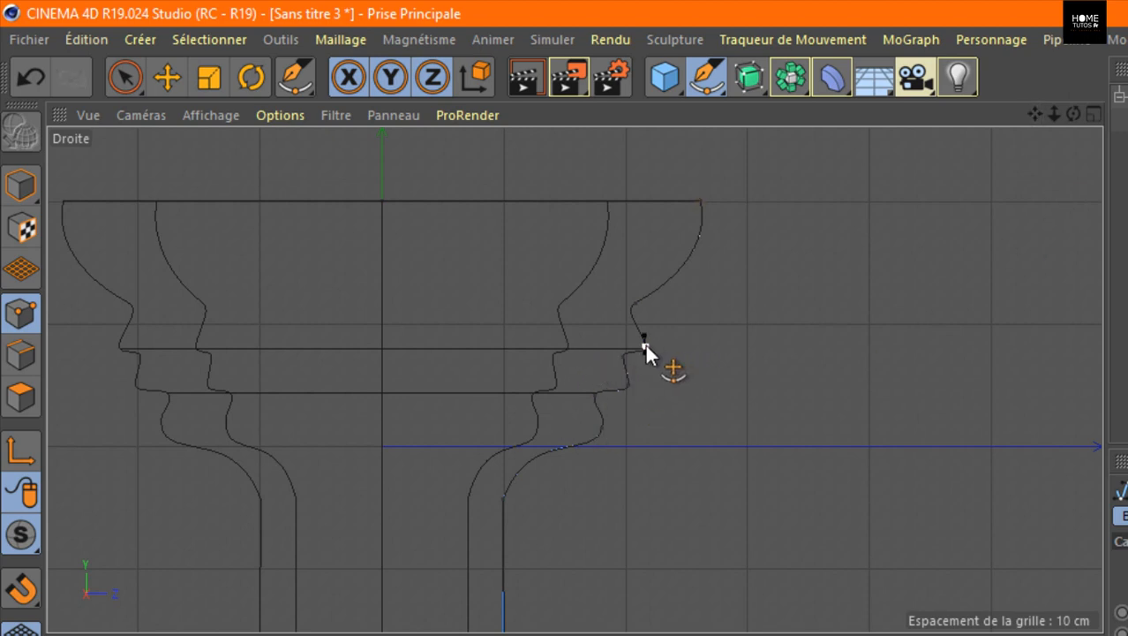
drag(645, 342, 645, 323)
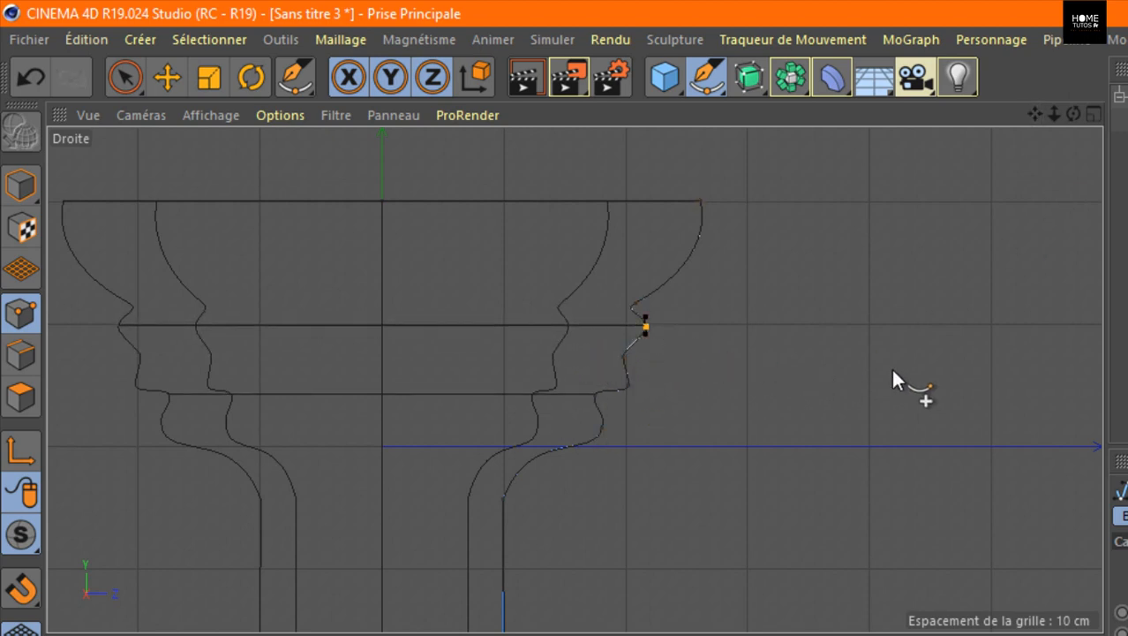
click(618, 346)
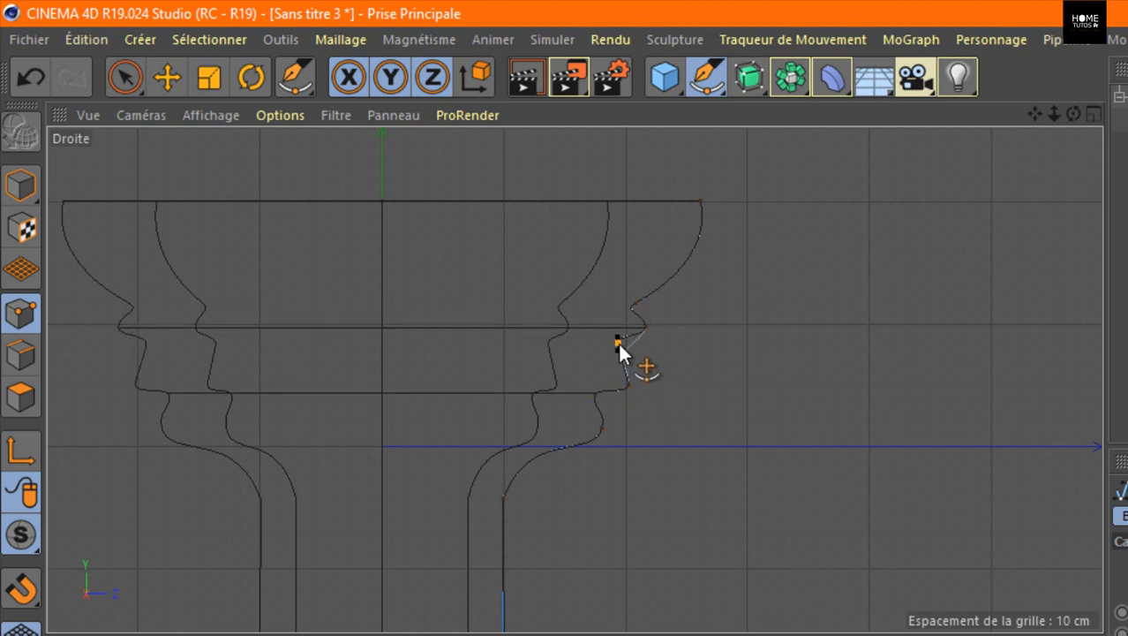
Lengthen the lower tangent of the upper moulding's outer point downward to round its underside.
click(645, 328)
scroll(651, 327, up, 4)
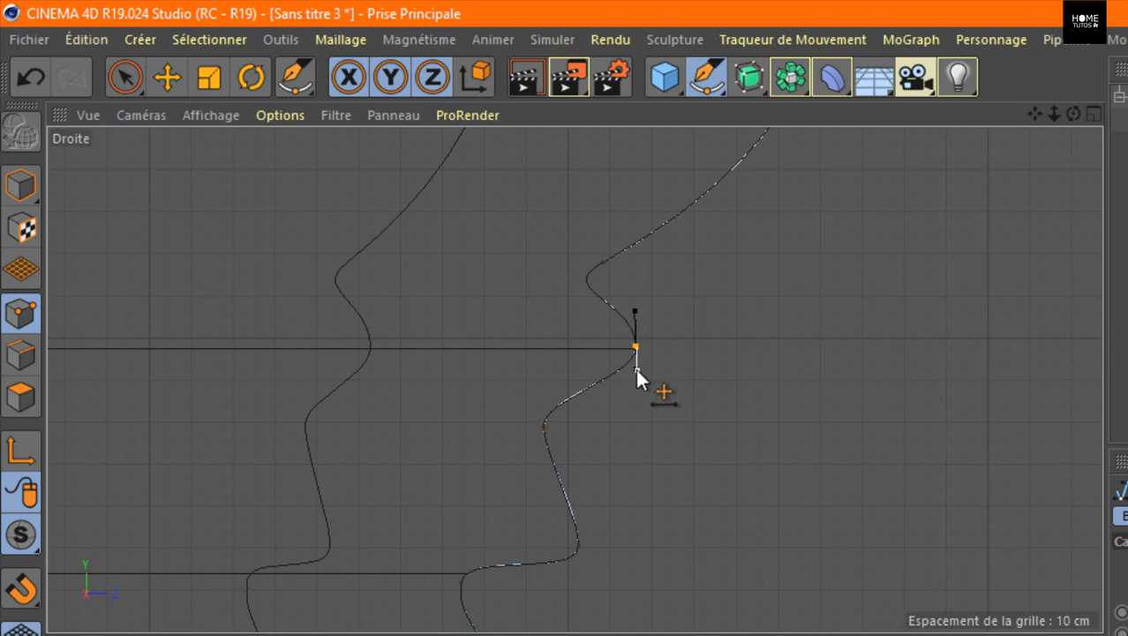
drag(636, 369, 634, 394)
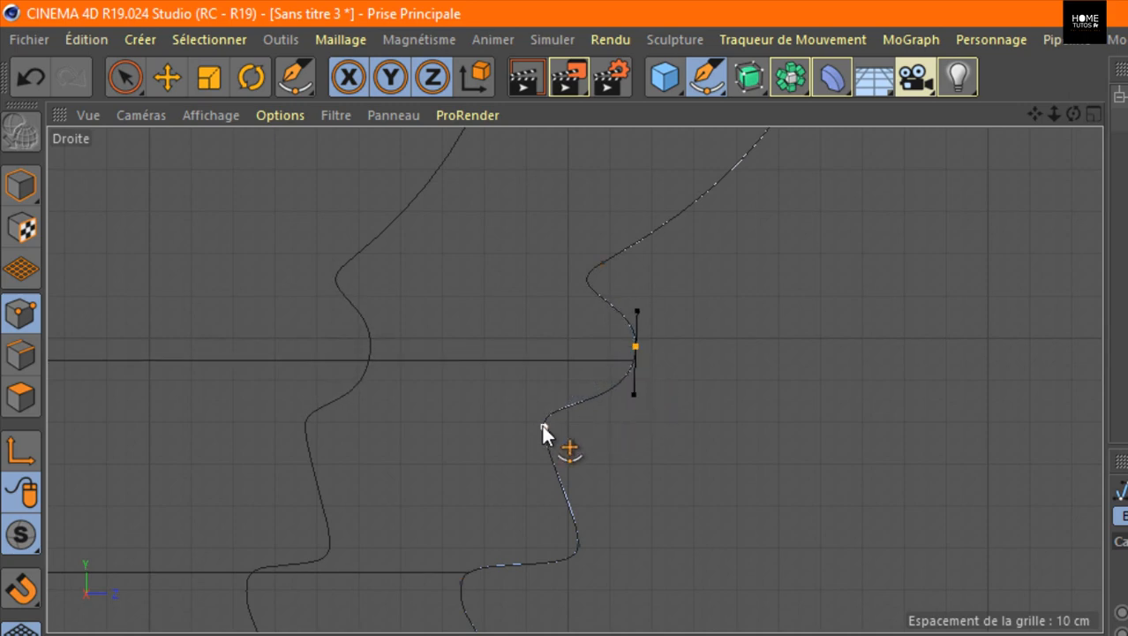
Adjust the lower tangent of the inner point below the upper moulding and lengthen the upper tangent of the middle moulding's outer point.
click(544, 428)
mouse_move(545, 446)
mouse_down()
mouse_move(529, 485)
mouse_move(529, 473)
mouse_move(572, 463)
mouse_move(564, 442)
mouse_move(528, 453)
mouse_move(538, 450)
mouse_up()
click(578, 545)
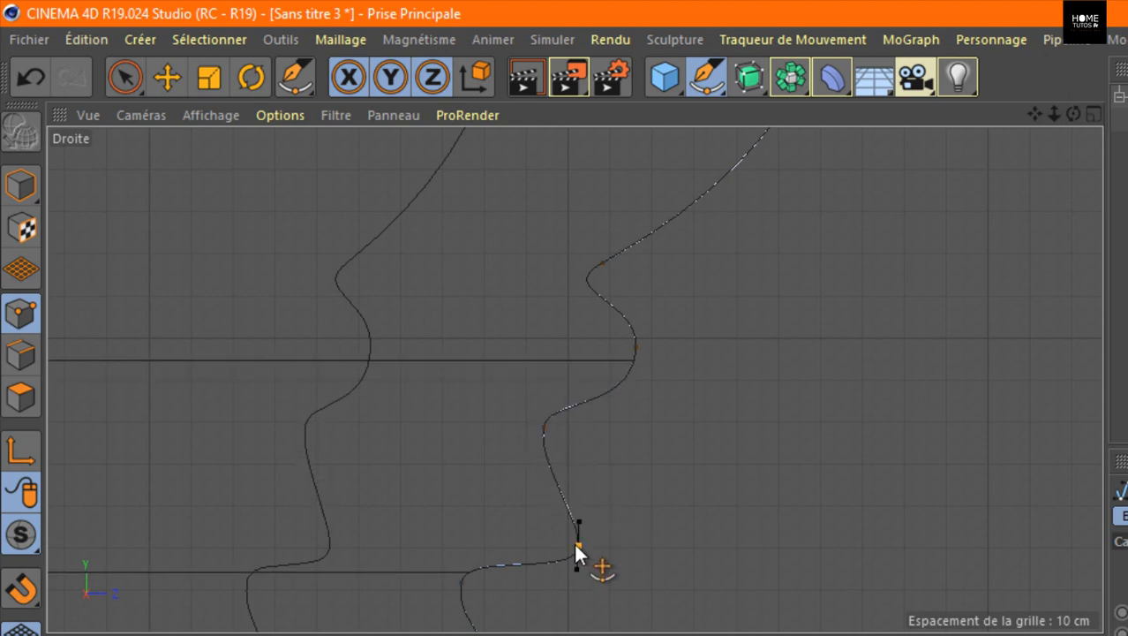
drag(580, 517, 580, 485)
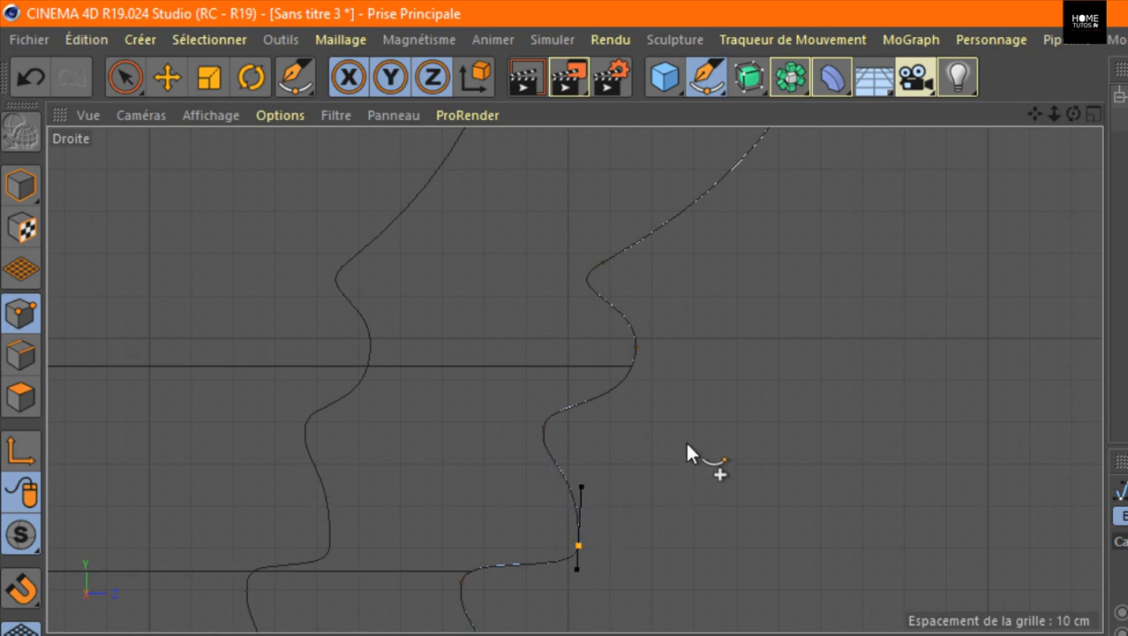
Lower the upper moulding's outer point and the inner point beneath it slightly, and pull the outer points of the two mouldings below inward.
drag(543, 427, 545, 438)
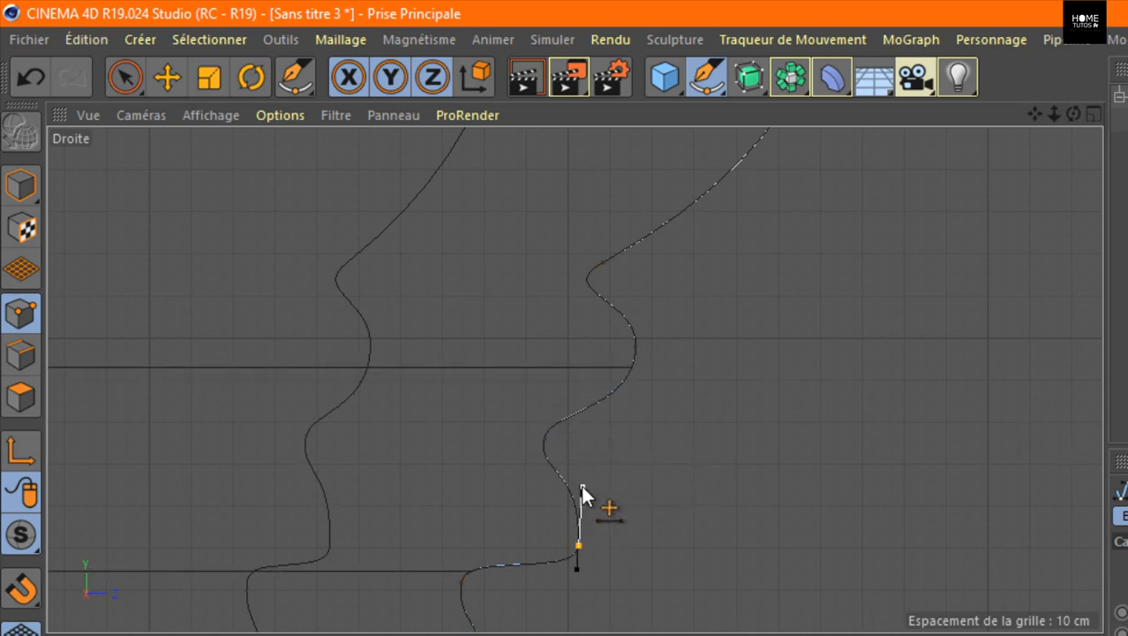
drag(636, 345, 638, 356)
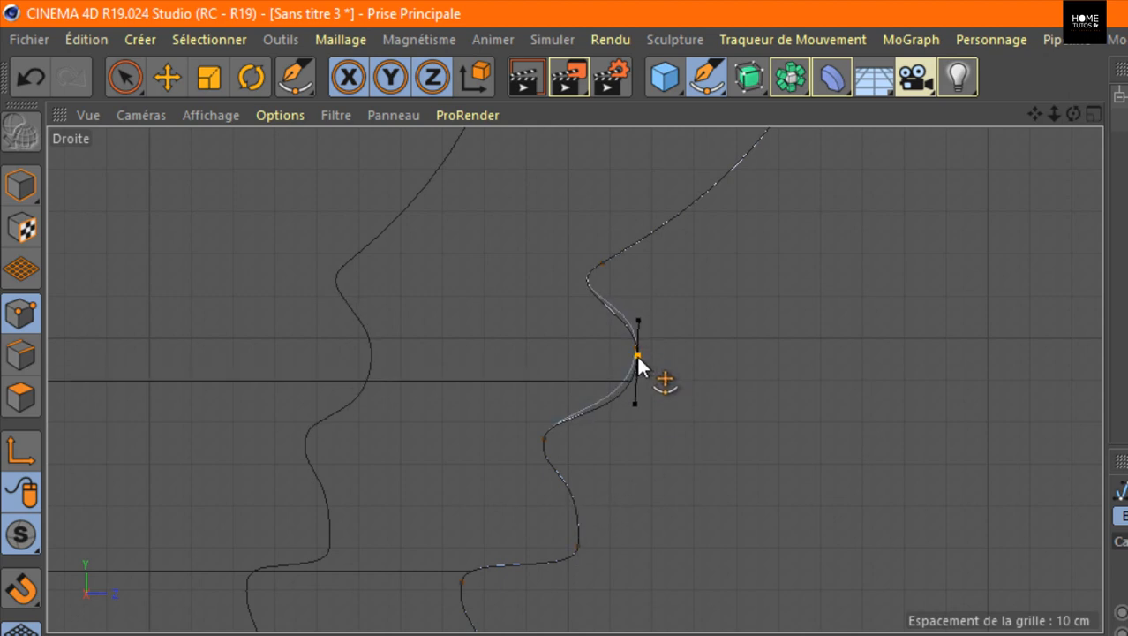
scroll(847, 345, down, 4)
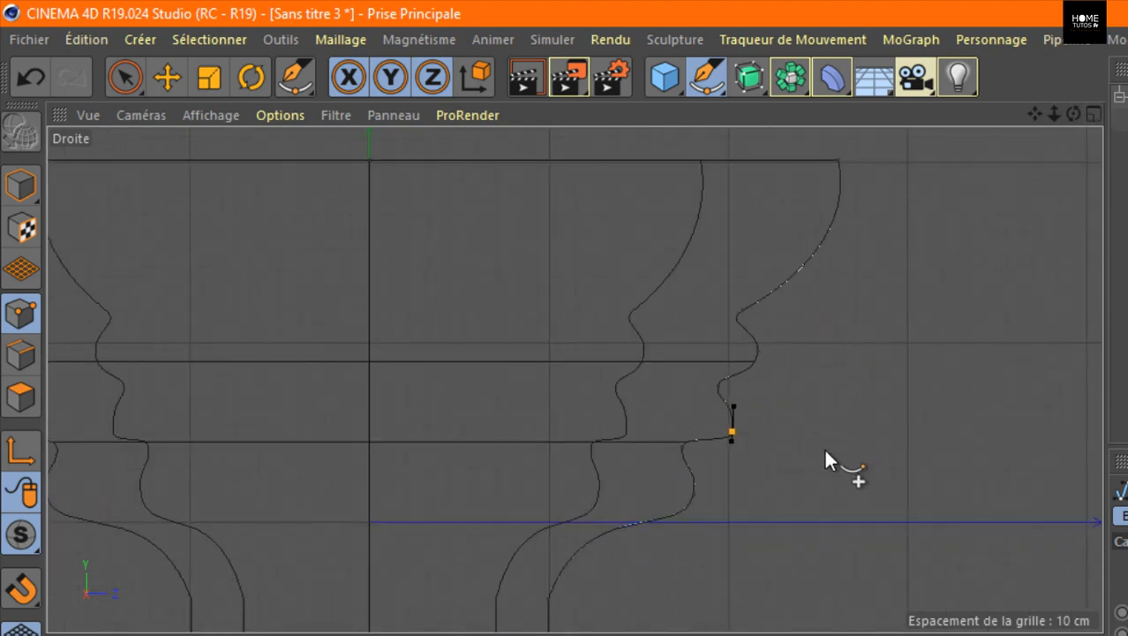
drag(733, 433, 724, 424)
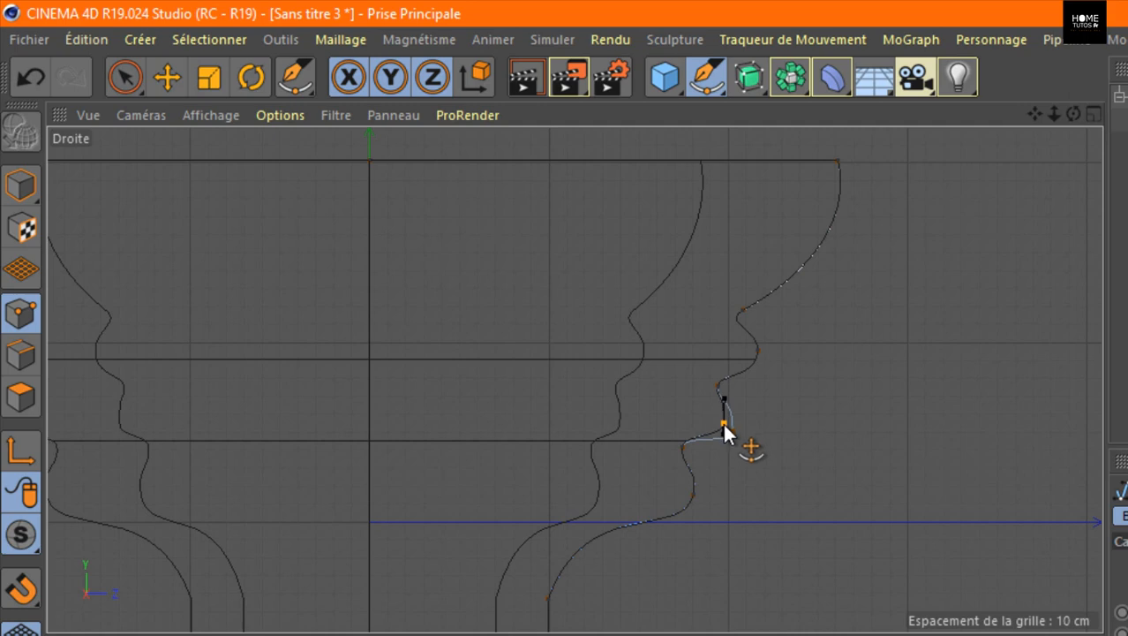
mouse_move(692, 491)
mouse_down()
mouse_move(676, 495)
mouse_move(689, 494)
mouse_up()
key(ctrl+z)
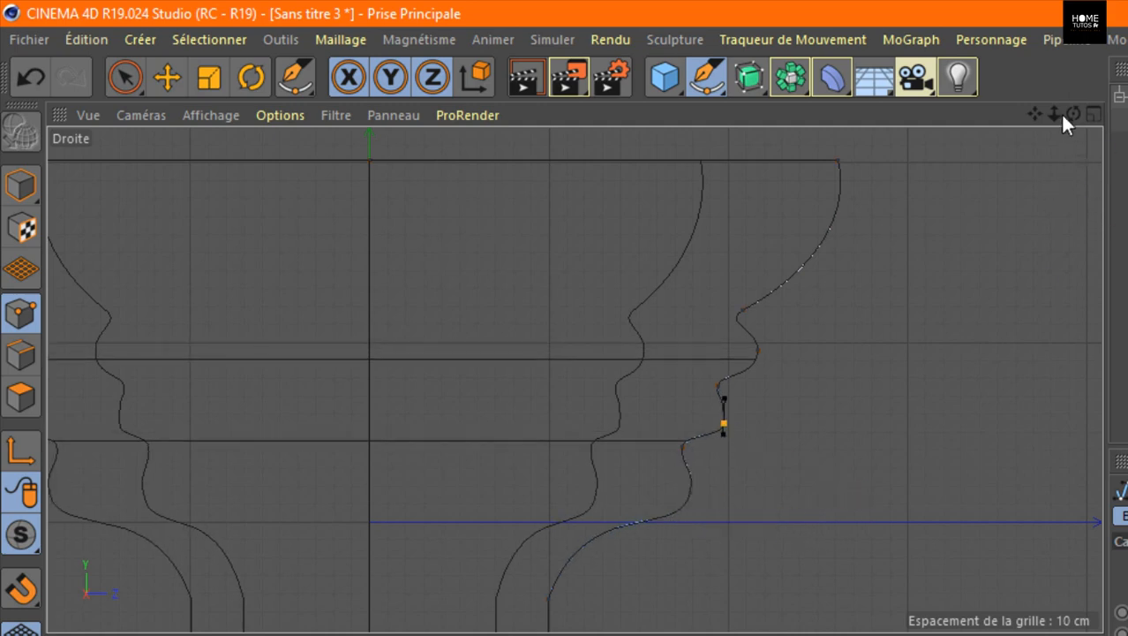
Examine the revolved capital's mouldings and its junction with the shaft from below in the Perspective view, and return to the Droite view.
drag(1055, 115, 994, 119)
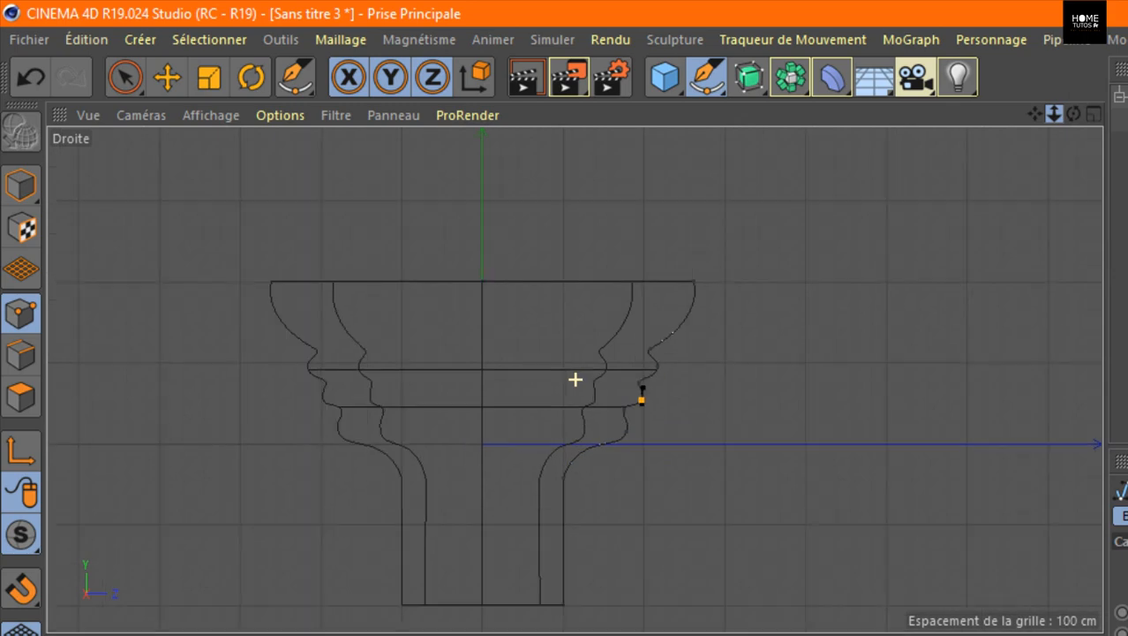
click(1093, 114)
click(566, 114)
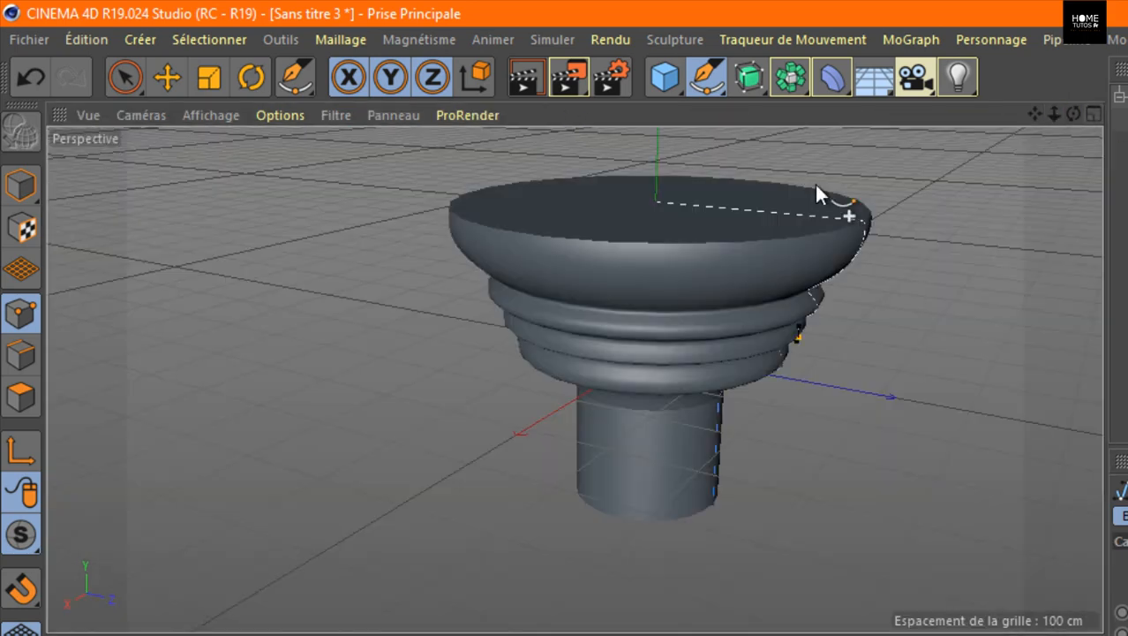
drag(1074, 114, 1072, 53)
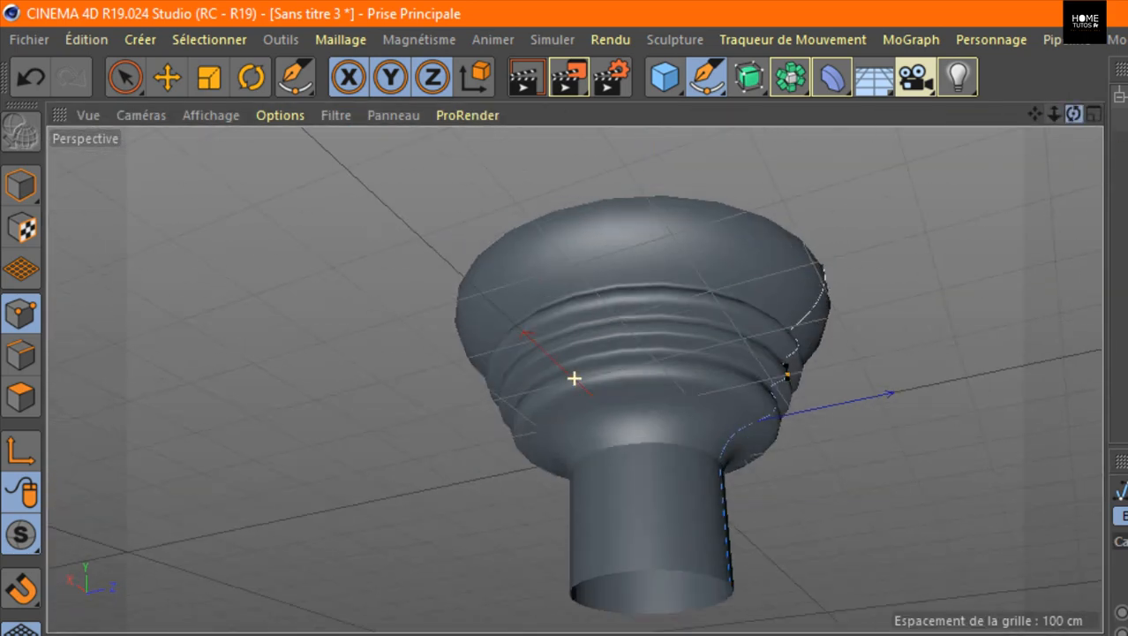
scroll(705, 452, up, 5)
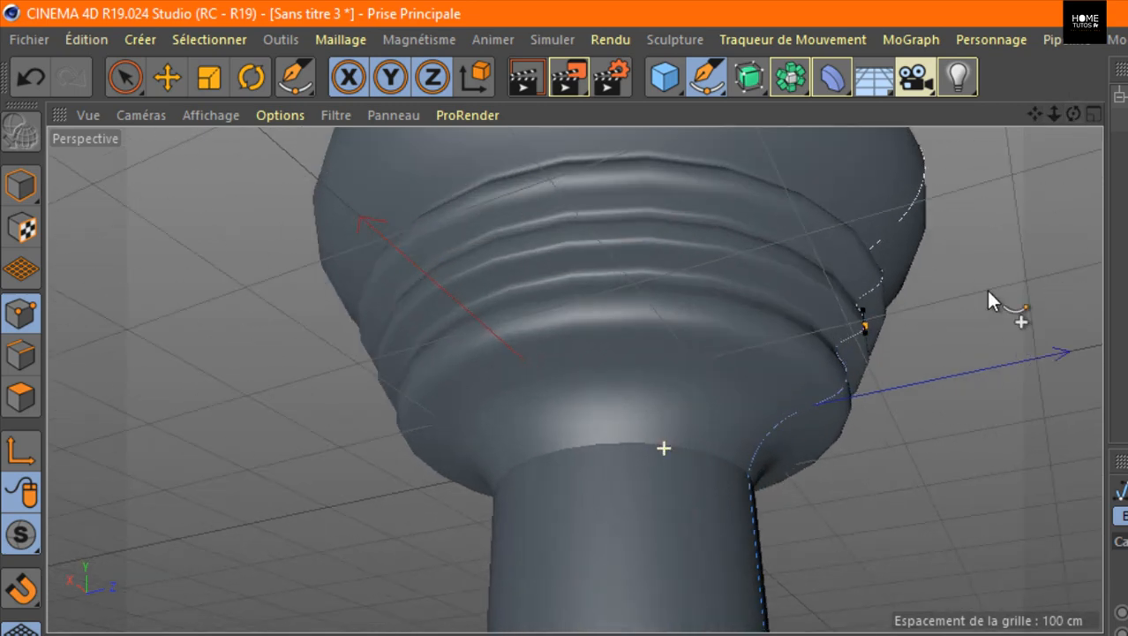
drag(1034, 114, 1034, 46)
drag(1073, 113, 1067, 155)
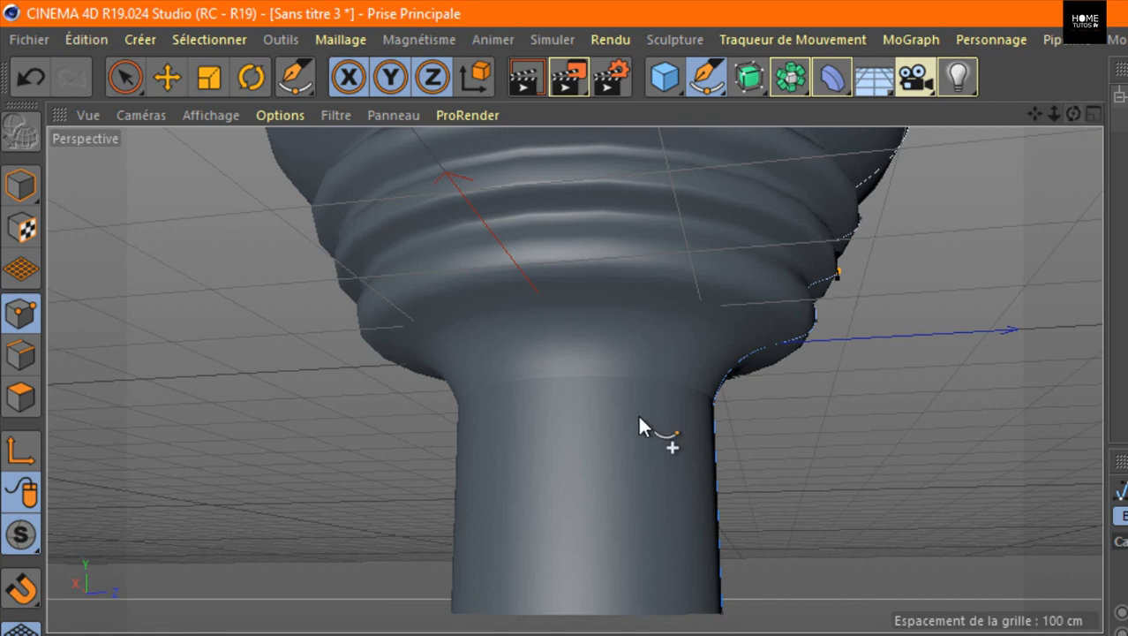
click(1094, 114)
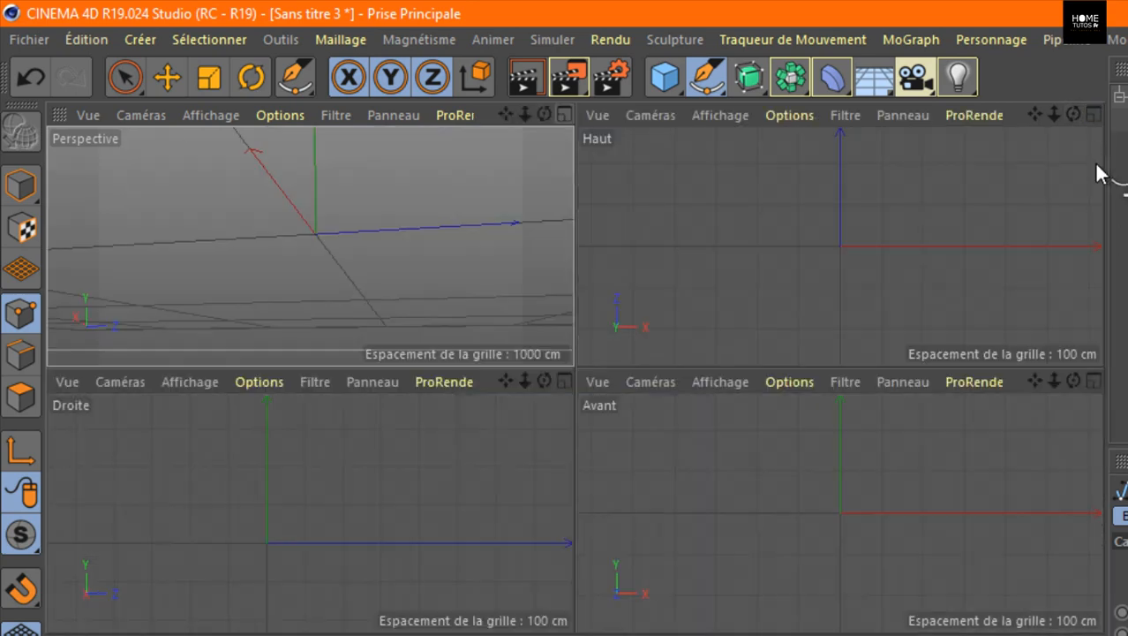
click(564, 382)
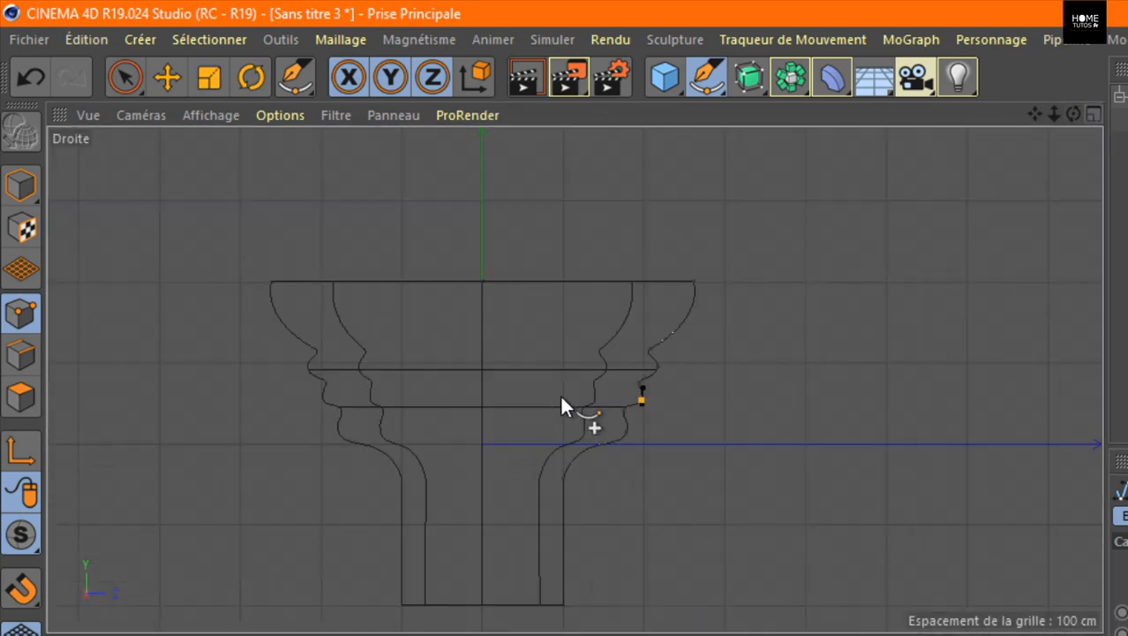
Try to smooth the corner point where the shaft meets the capital and steepen its lower tangent.
scroll(559, 473, up, 5)
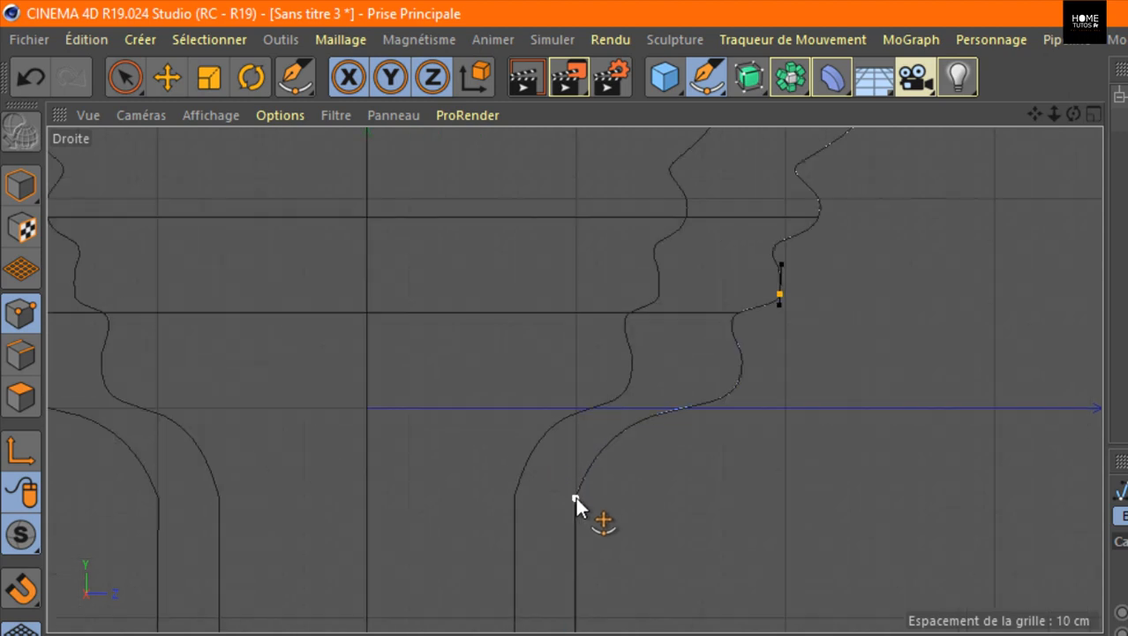
click(575, 497)
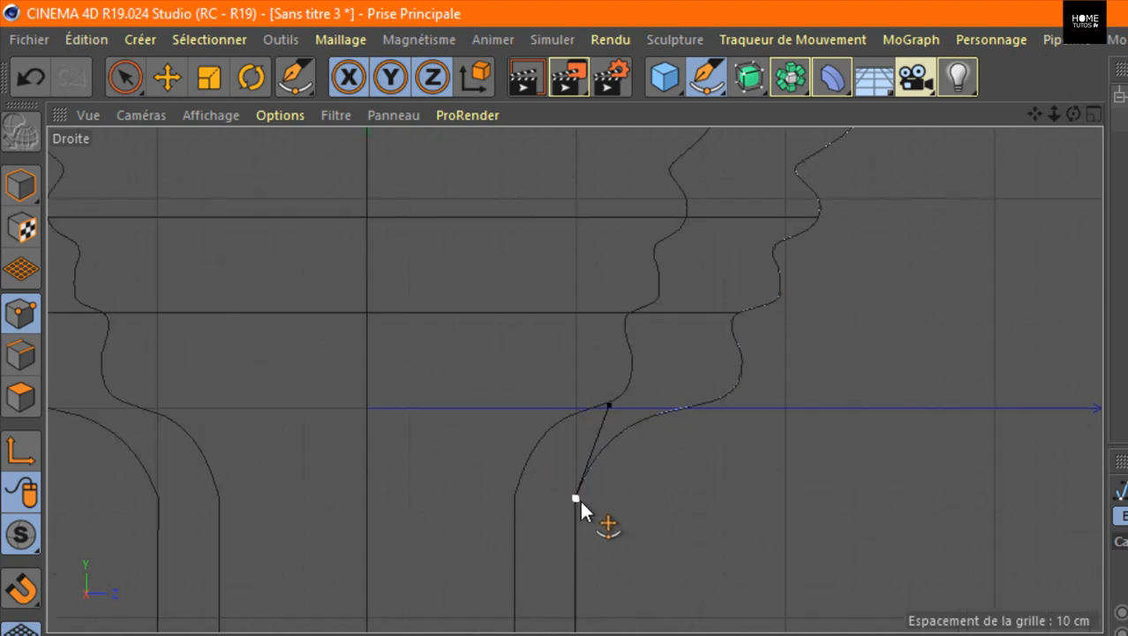
click(608, 407)
scroll(623, 484, up, 3)
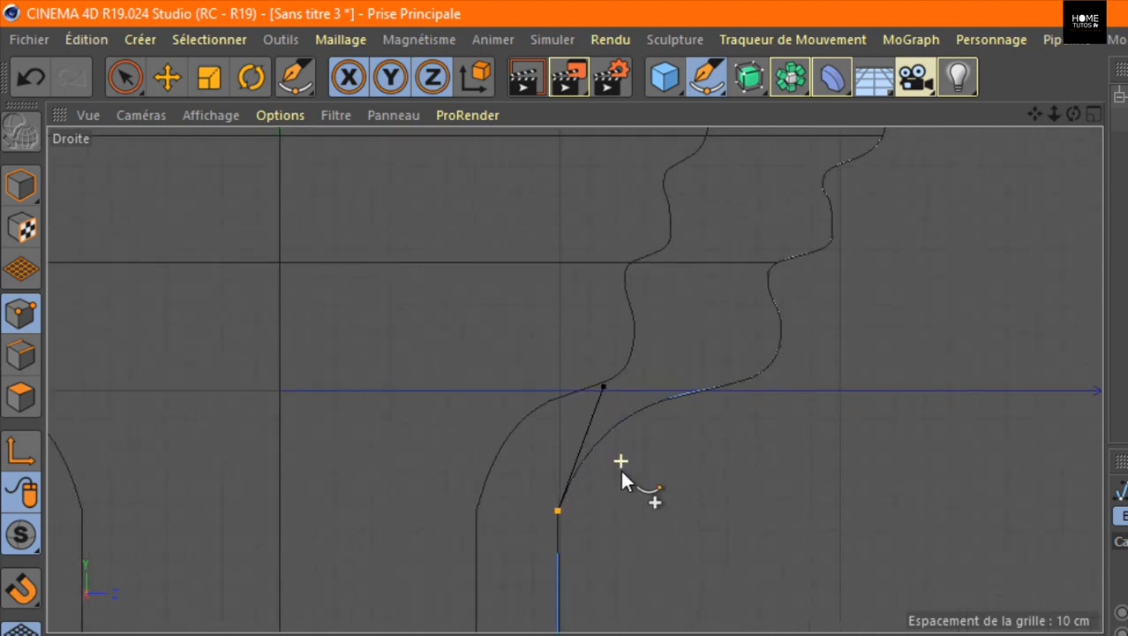
double_click(548, 539)
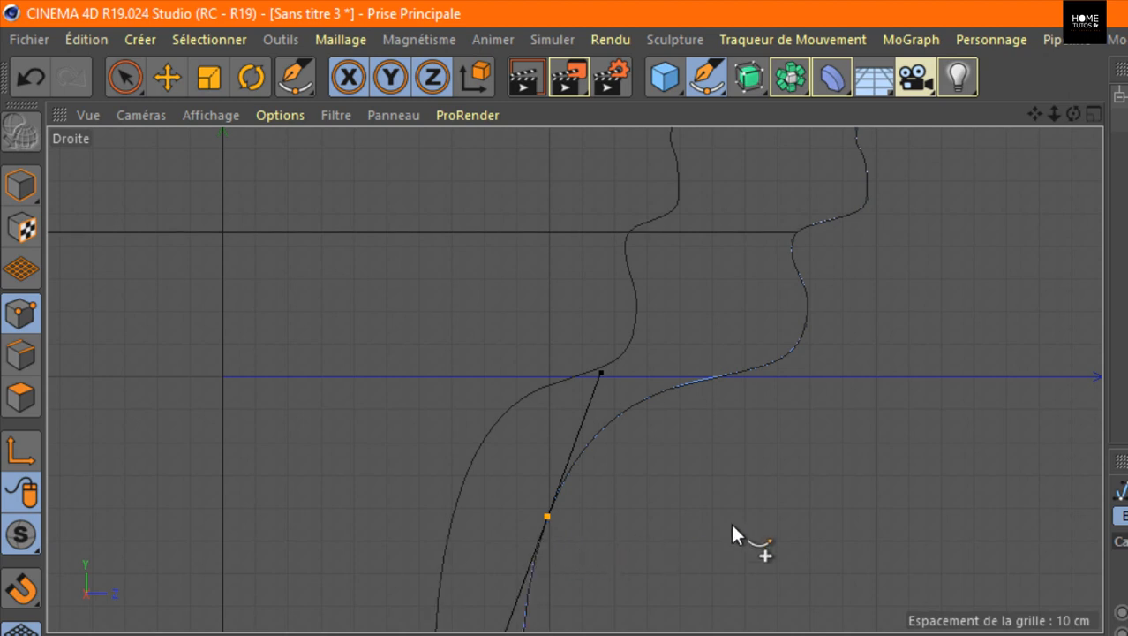
scroll(783, 498, down, 4)
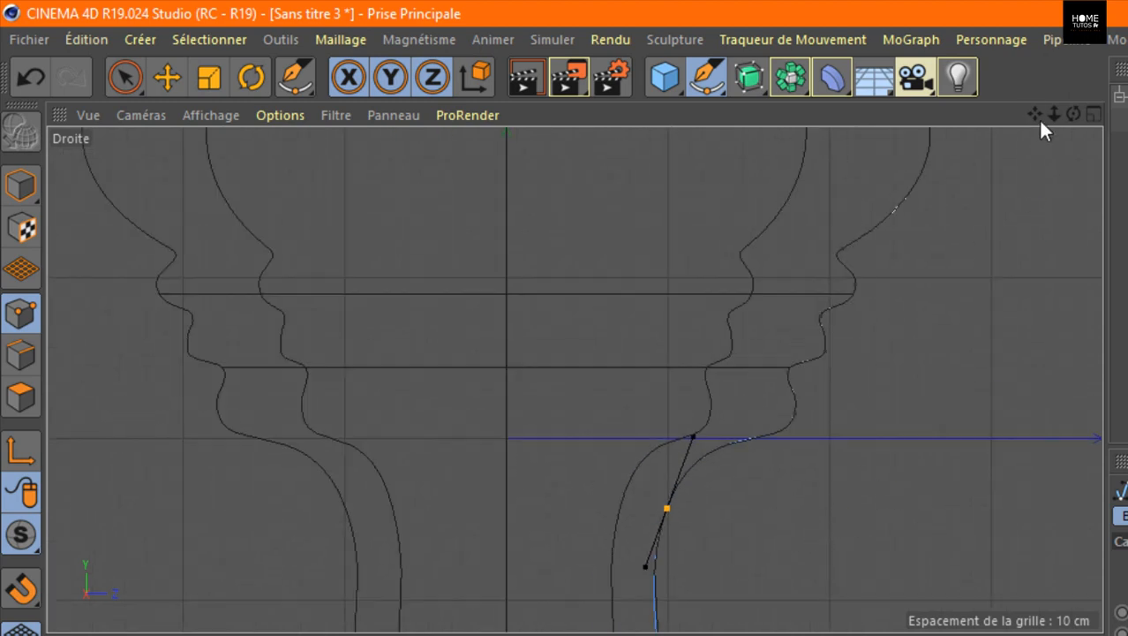
drag(1035, 114, 980, 53)
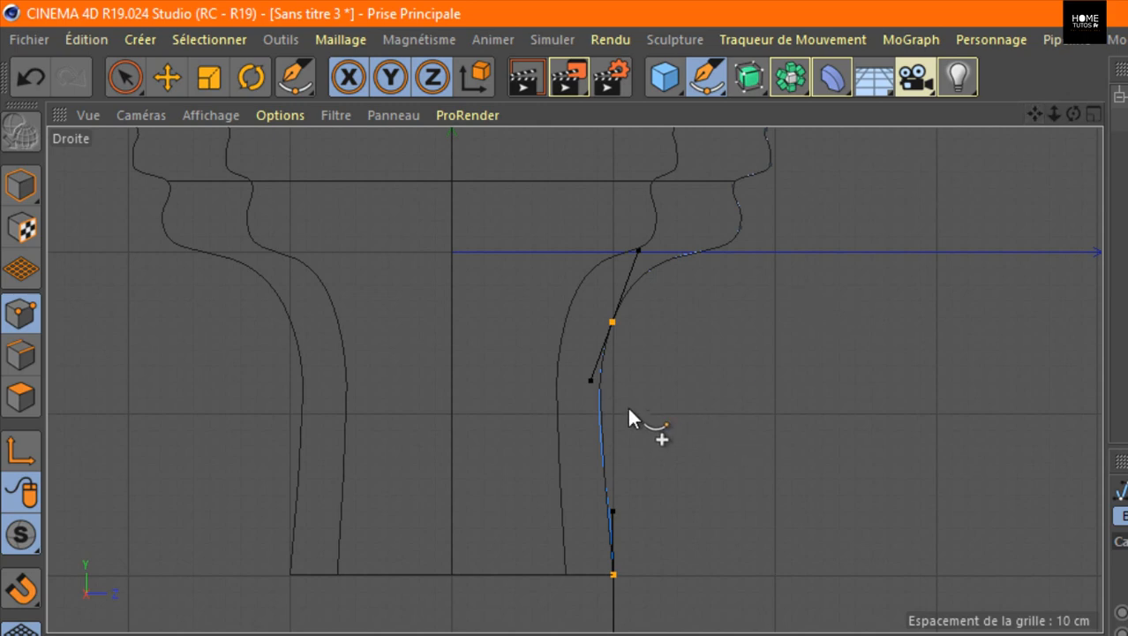
drag(591, 385, 607, 364)
scroll(670, 376, up, 5)
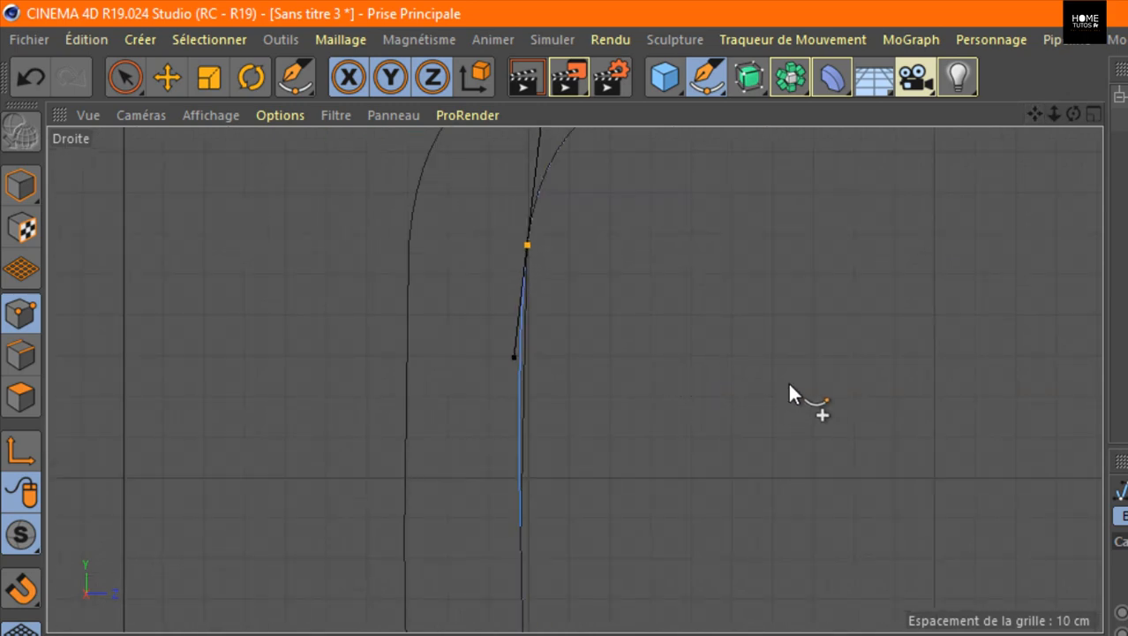
key(ctrl+z)
key(ctrl+z)
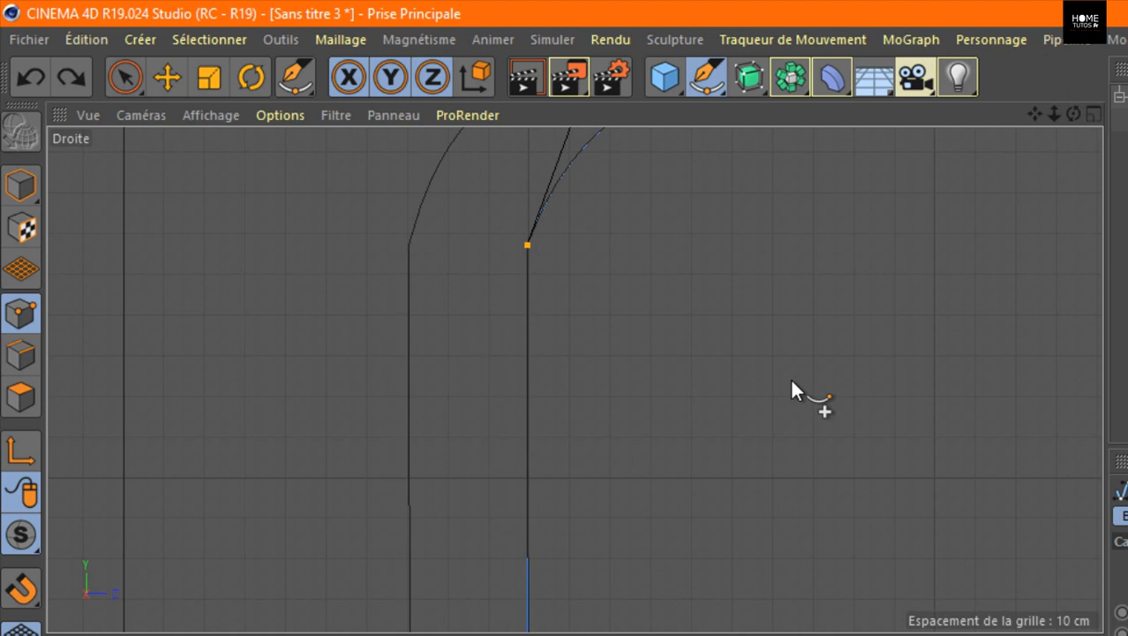
Smooth the corner point at the top of the shaft with equal tangents and check the junction in the Perspective view.
click(526, 245)
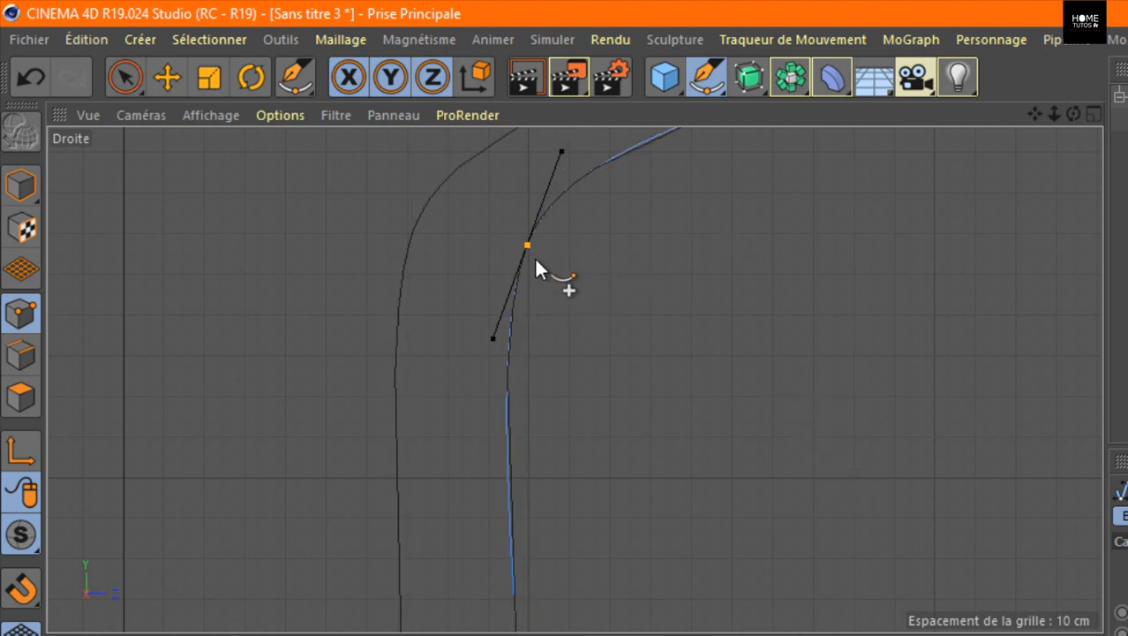
drag(1054, 113, 577, 378)
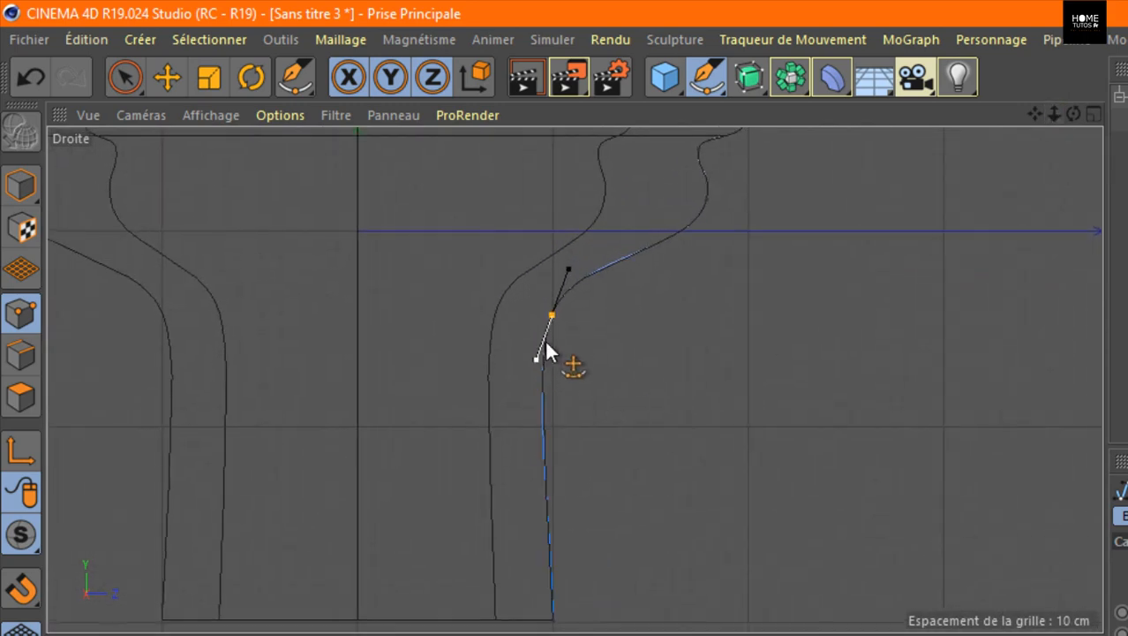
click(1093, 114)
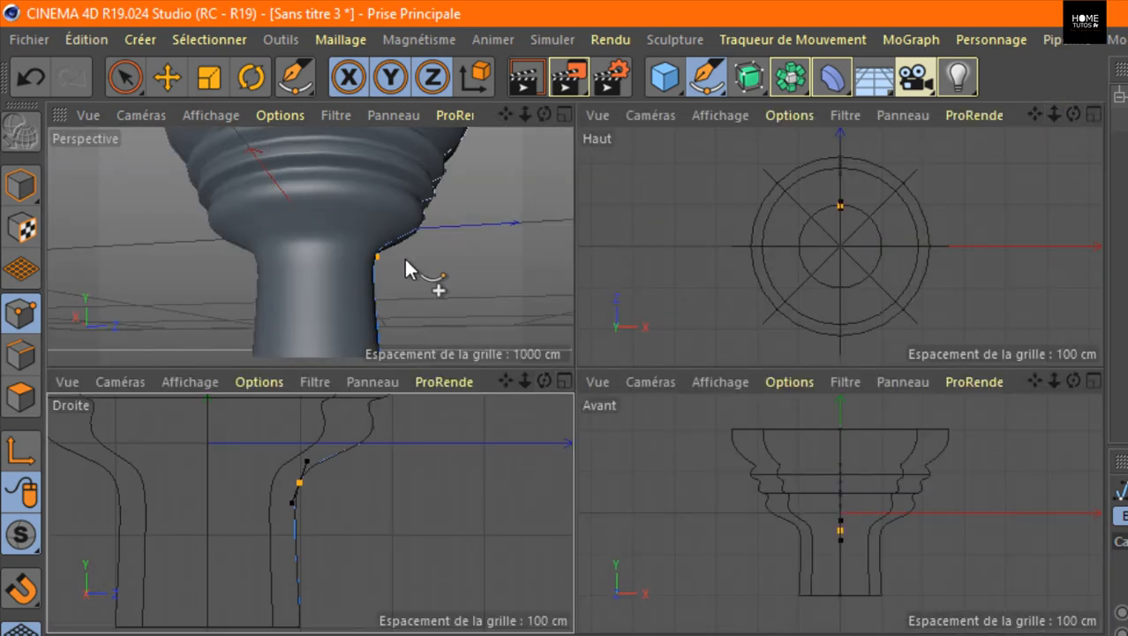
click(561, 115)
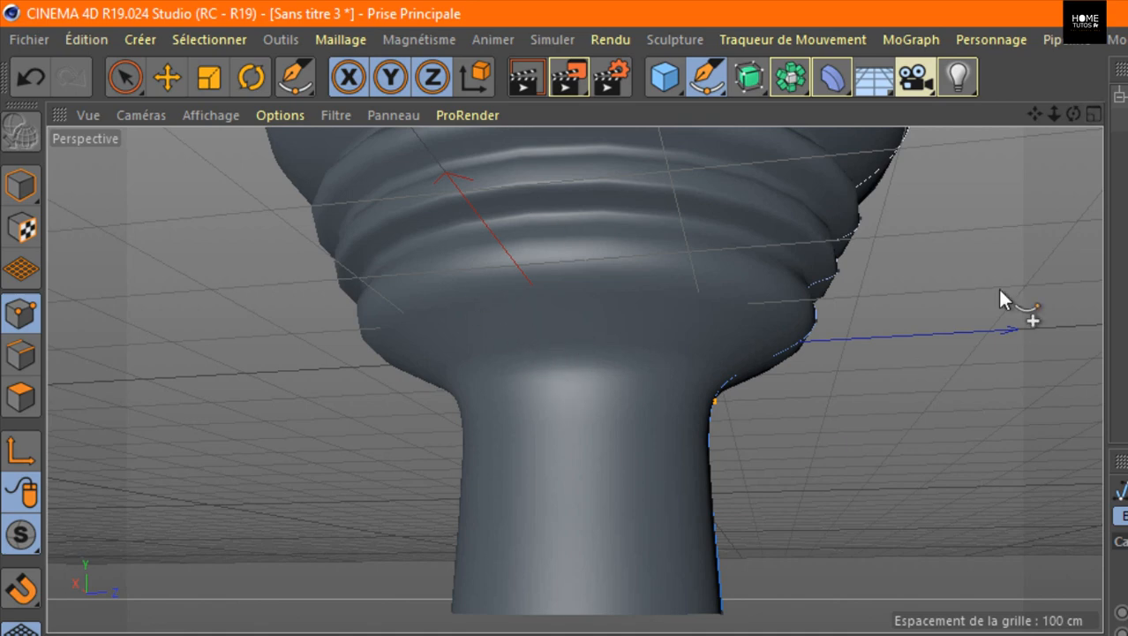
In the Droite view, move the smoothed point at the top of the shaft outward to straighten the shaft's side.
click(1093, 115)
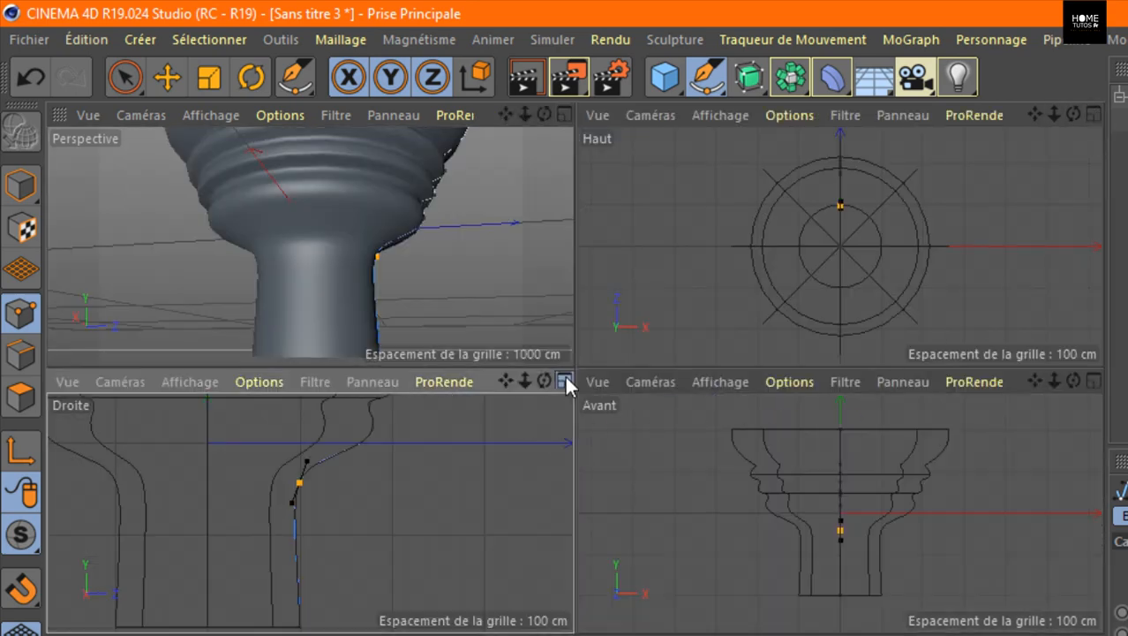
click(563, 381)
drag(1037, 115, 1126, 0)
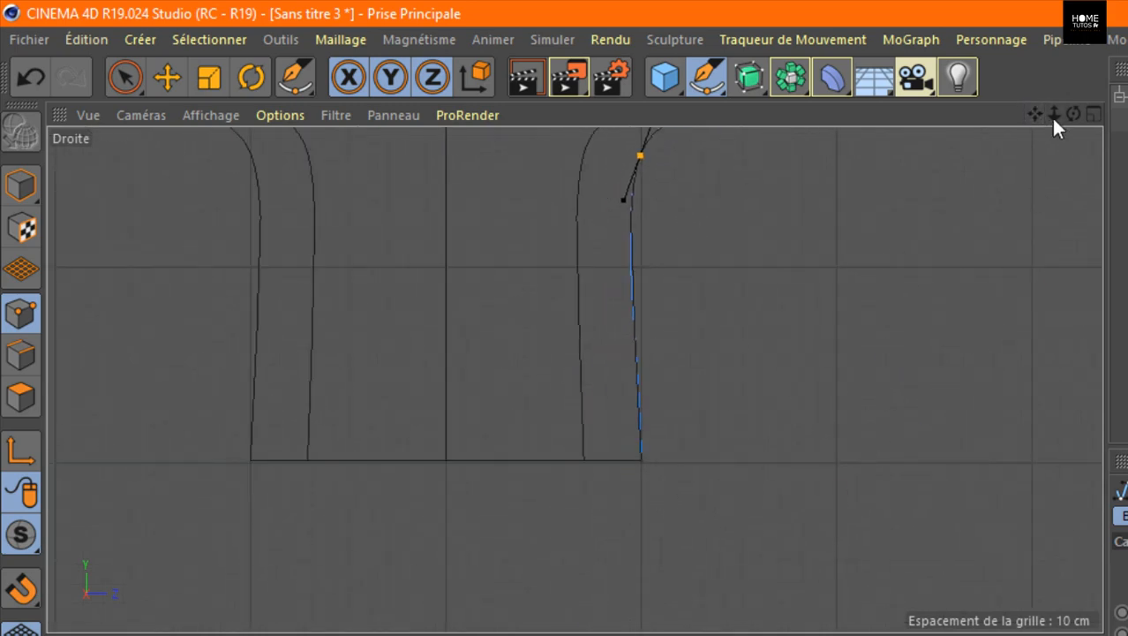
drag(1035, 114, 1023, 162)
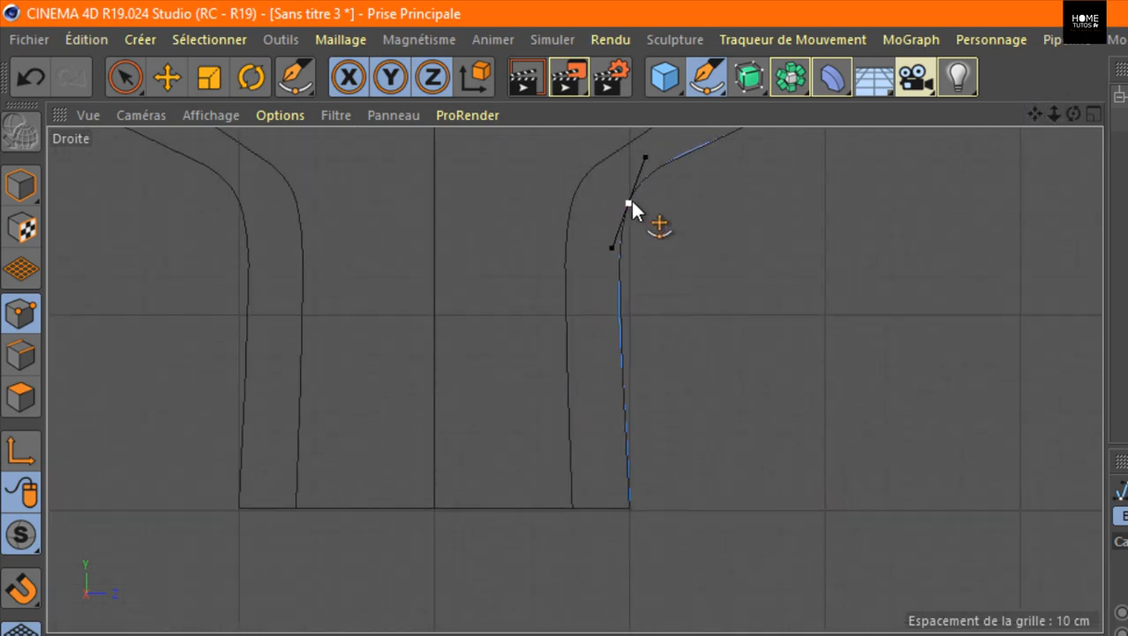
drag(628, 202, 641, 201)
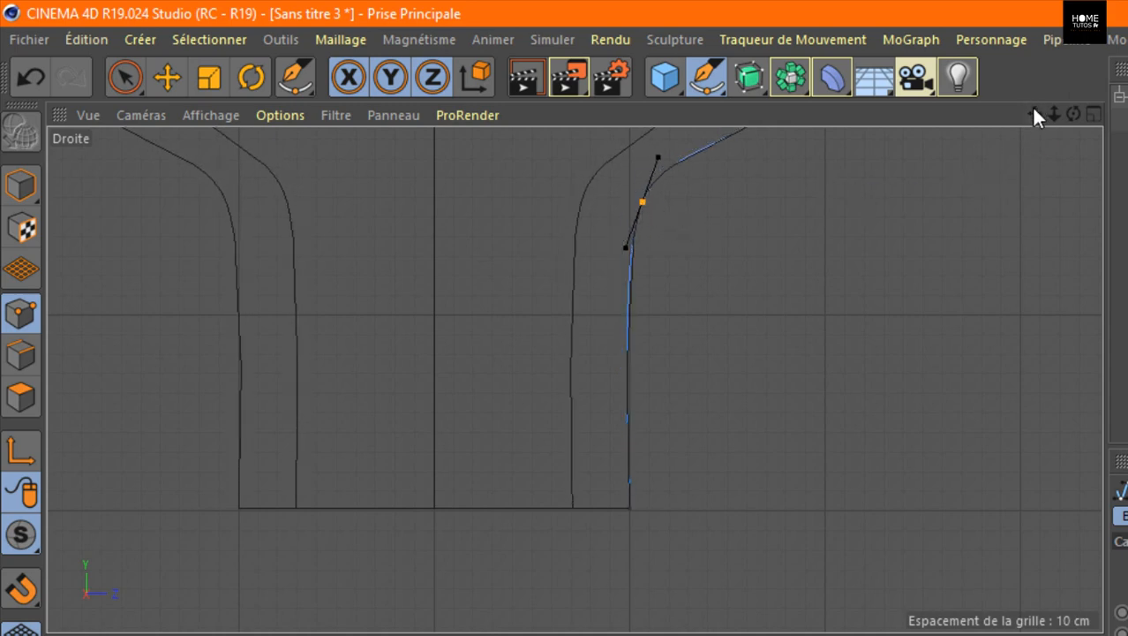
Nudge the shaft's top point outward and up to about Y -41.9 cm, Z 107.5 cm, and check the shape in Perspective.
drag(1035, 114, 960, 185)
drag(575, 379, 622, 272)
scroll(622, 272, up, 2)
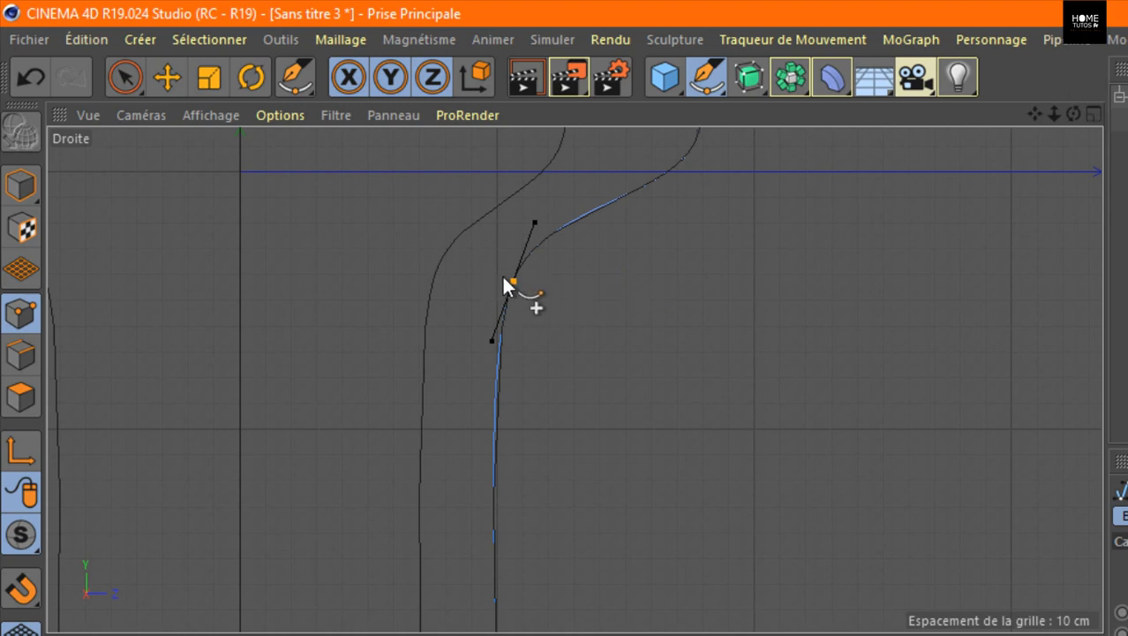
mouse_move(513, 278)
mouse_down()
mouse_move(531, 279)
mouse_move(517, 281)
mouse_up()
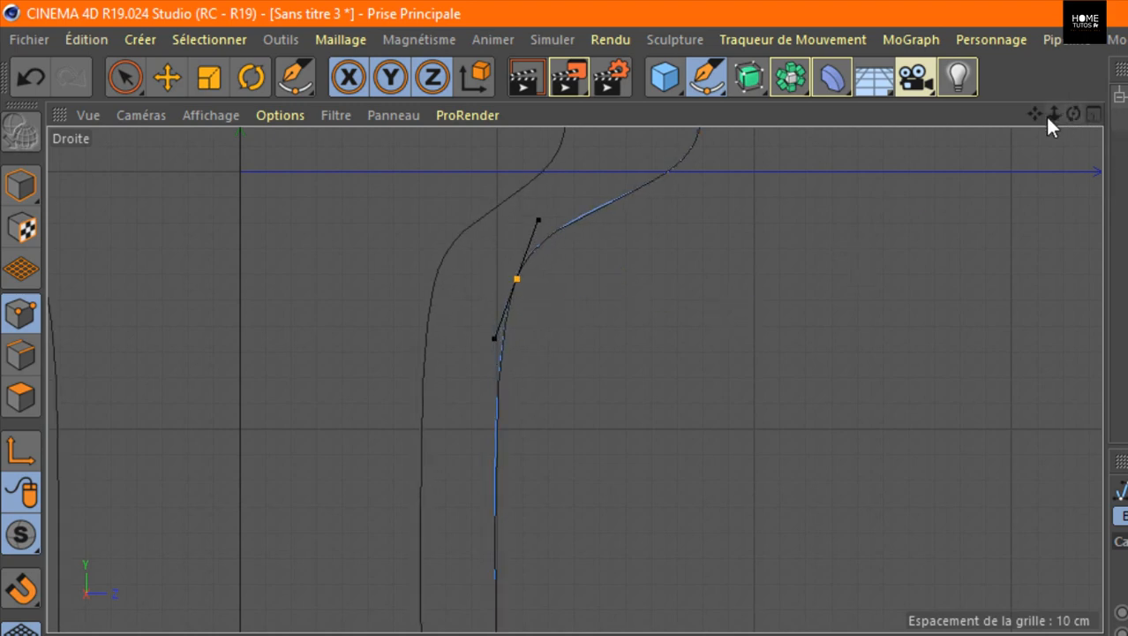
drag(1050, 116, 1028, 115)
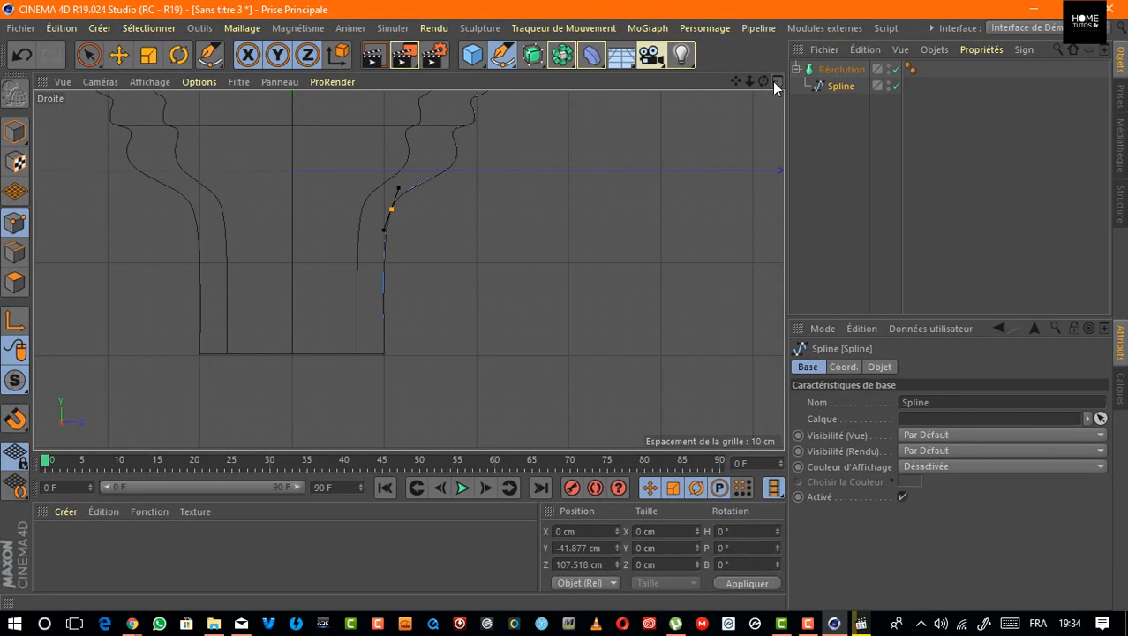
click(1091, 115)
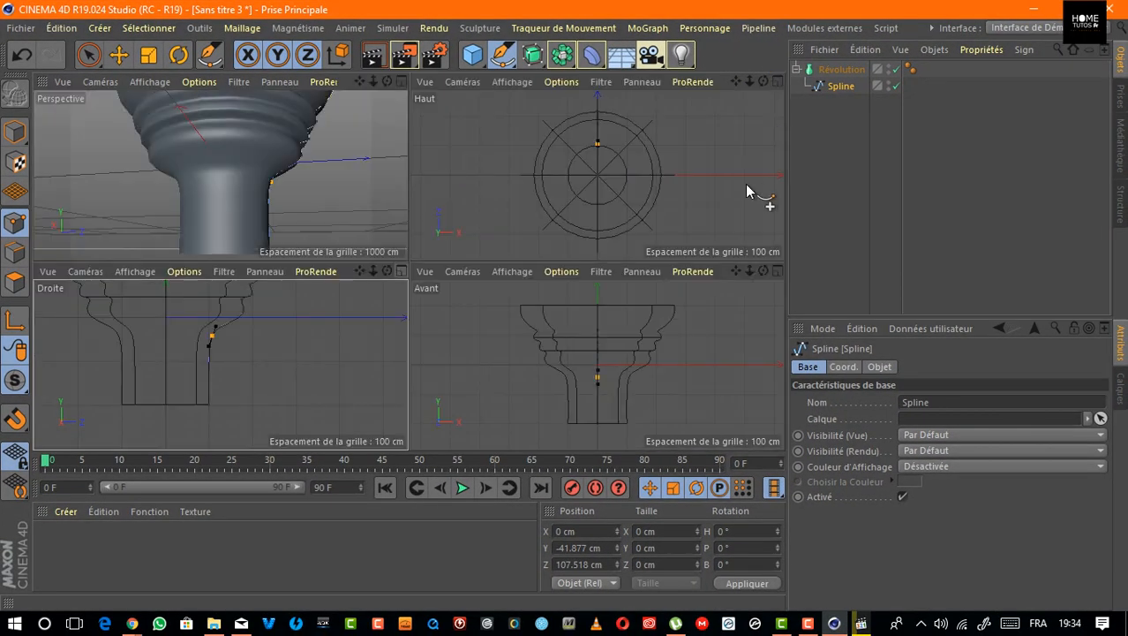
click(402, 81)
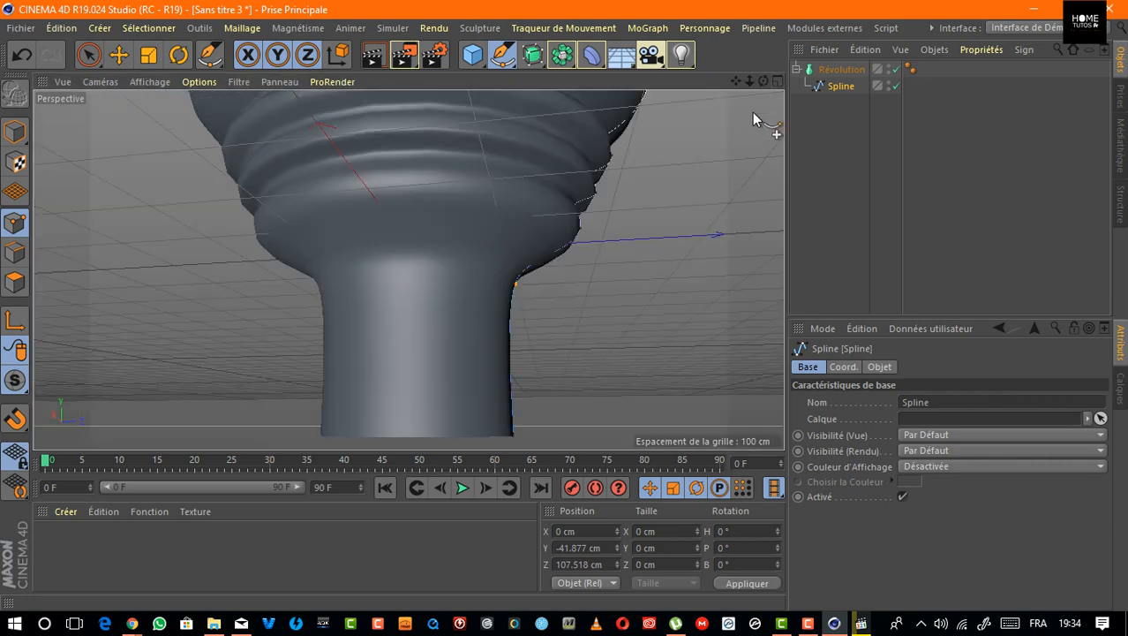
Examine the capital's overall proportions in the Perspective and Droite views.
drag(750, 80, 817, 133)
mouse_move(408, 268)
mouse_down()
mouse_move(406, 231)
mouse_move(413, 292)
mouse_move(408, 228)
mouse_move(412, 262)
mouse_up()
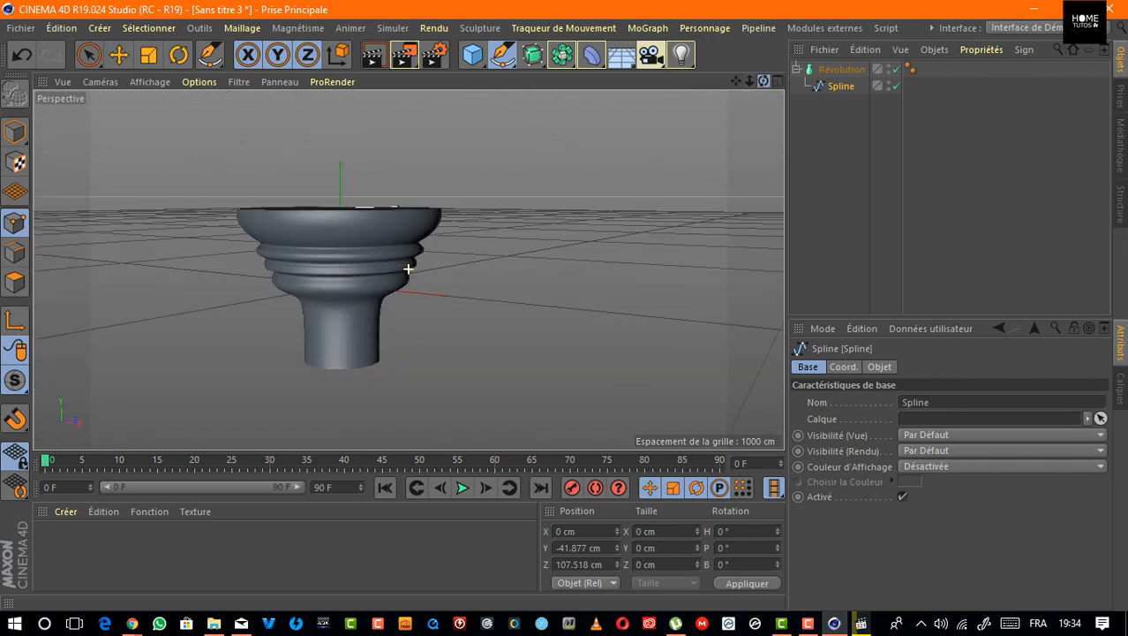
click(777, 80)
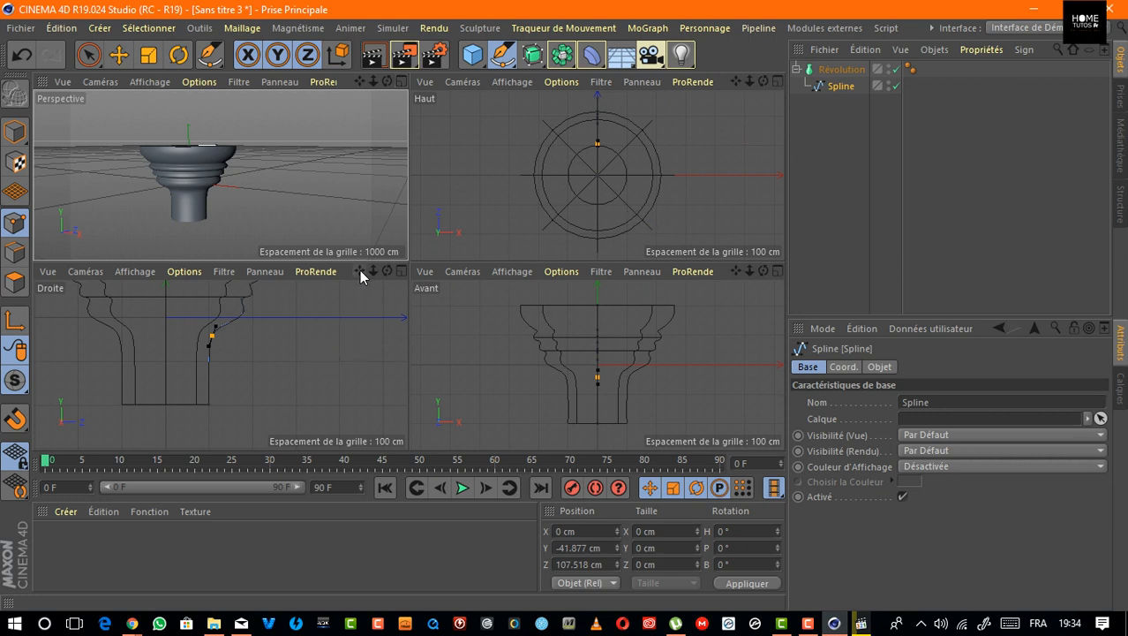
scroll(220, 365, down, 2)
drag(220, 365, 226, 370)
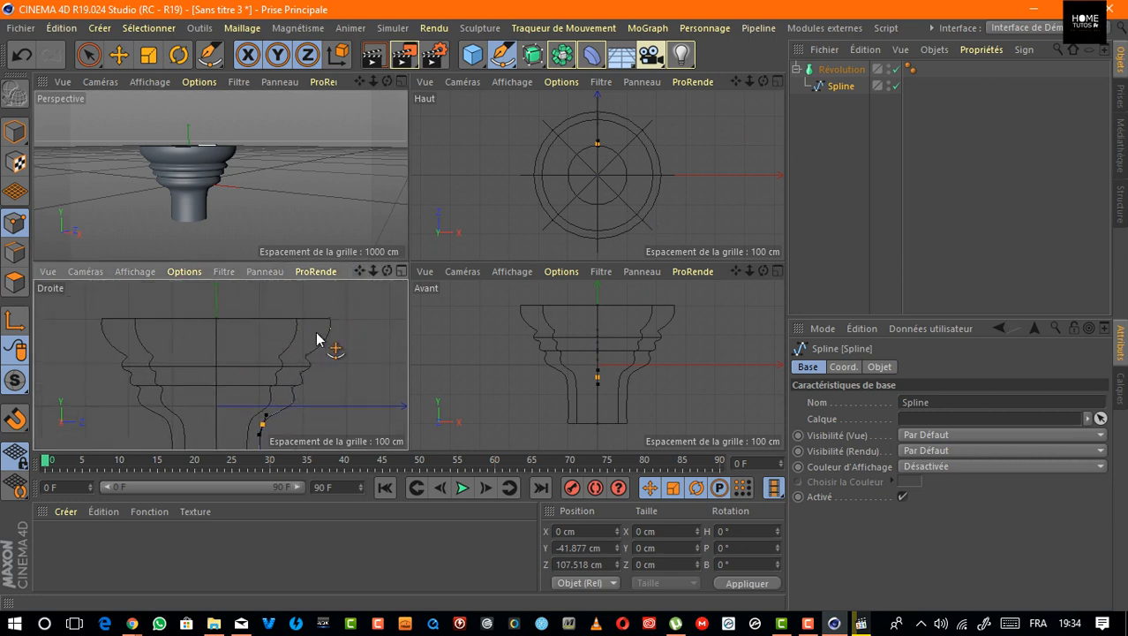
click(401, 81)
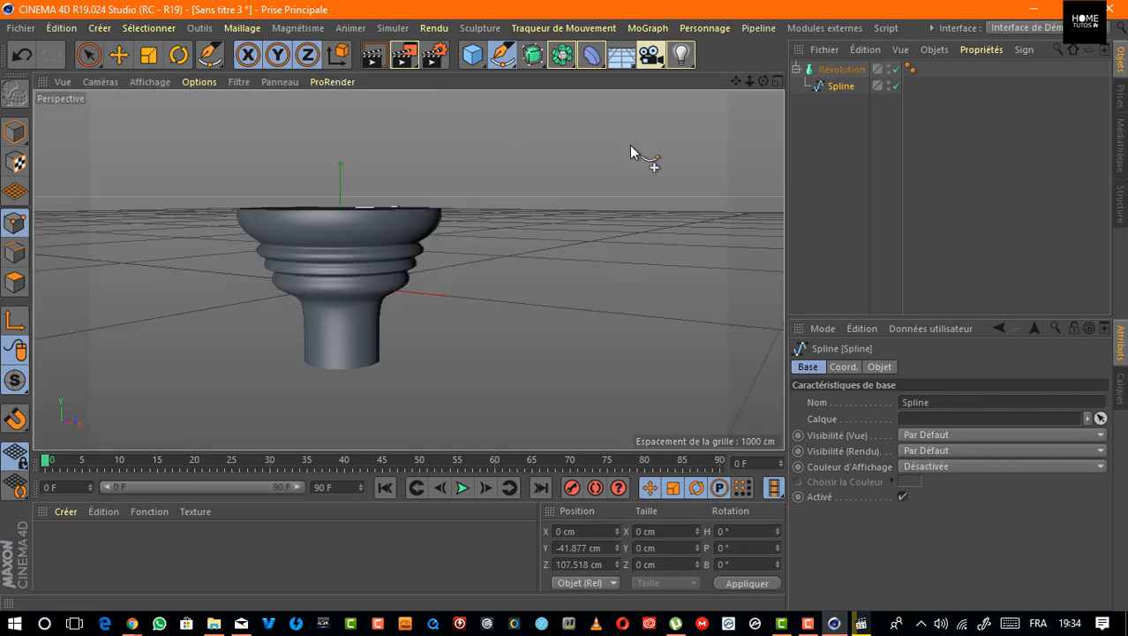
drag(737, 77, 752, 78)
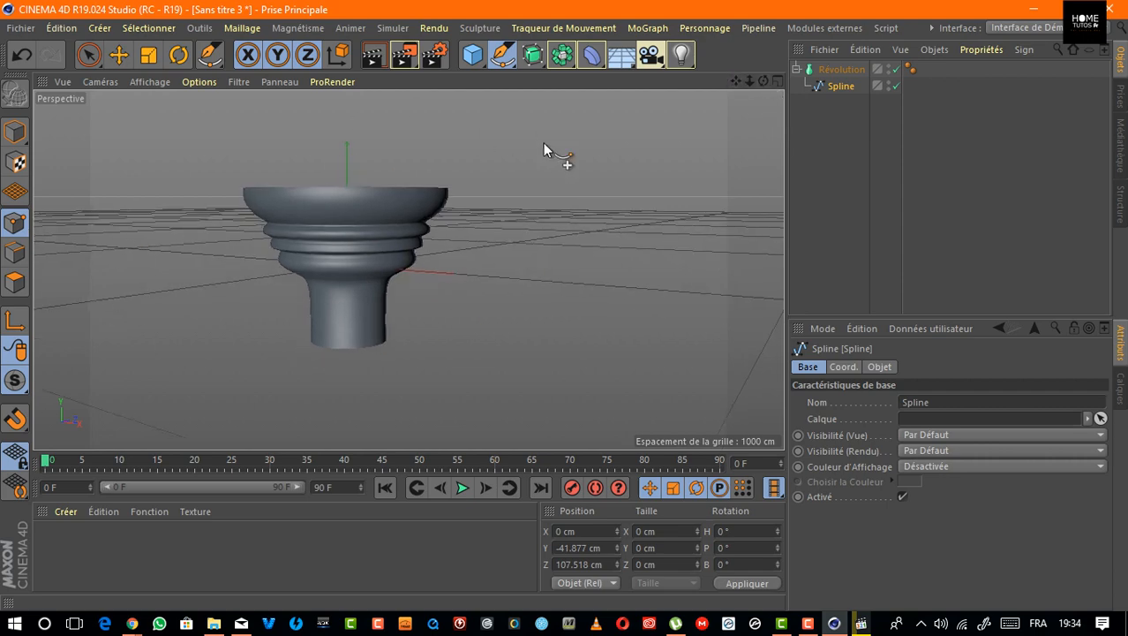
Try moving the spline's selected shaft point with the Move tool, and undo the move.
click(843, 71)
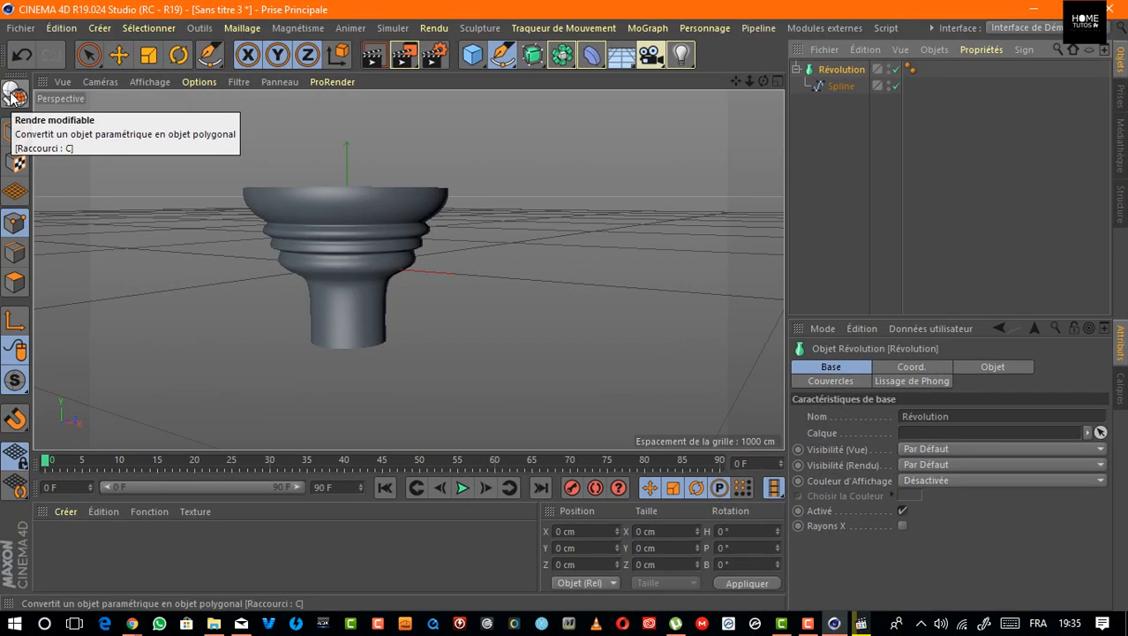
click(842, 87)
click(118, 55)
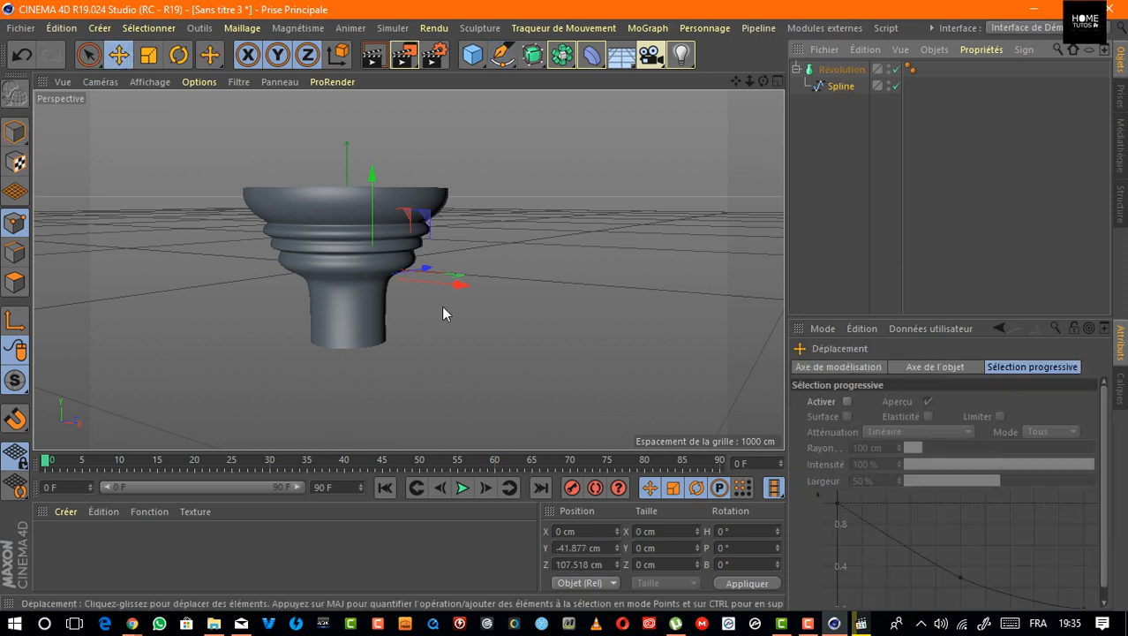
drag(457, 293, 495, 301)
key(ctrl+z)
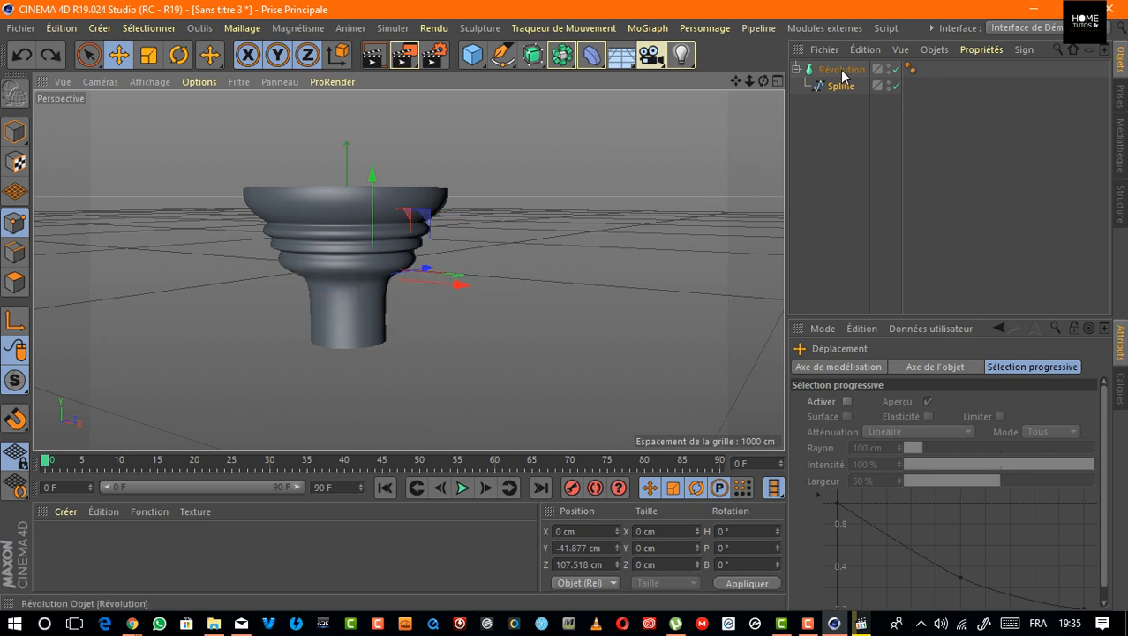
key(ctrl+z)
Try moving the whole Révolution object along X and along Y, undoing the moves.
drag(429, 272, 370, 265)
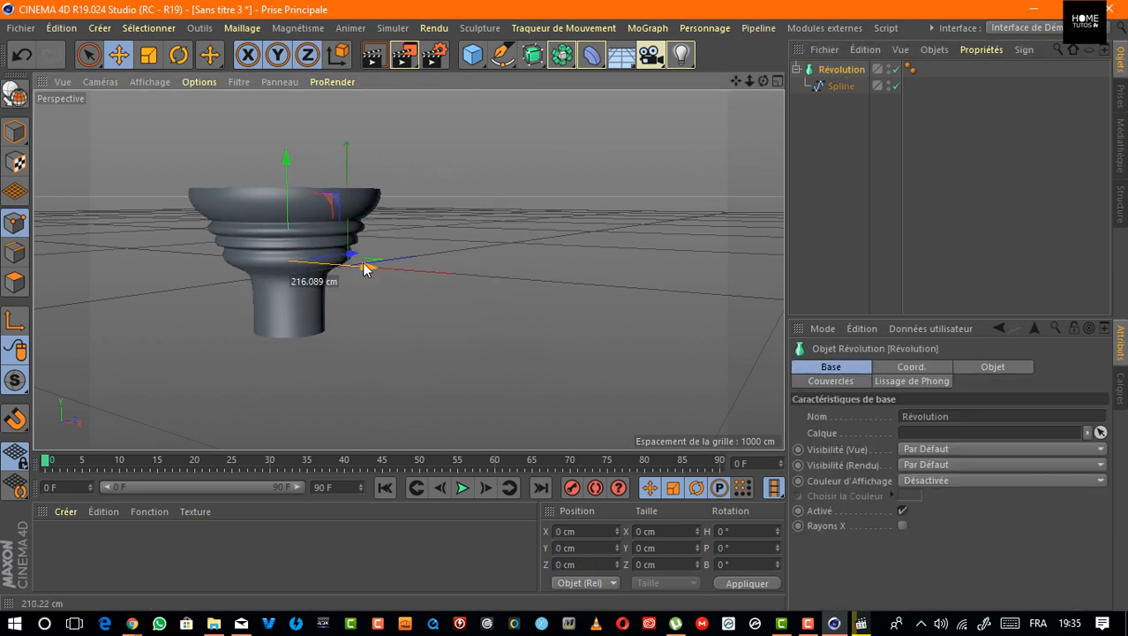
drag(764, 81, 777, 124)
drag(408, 268, 405, 121)
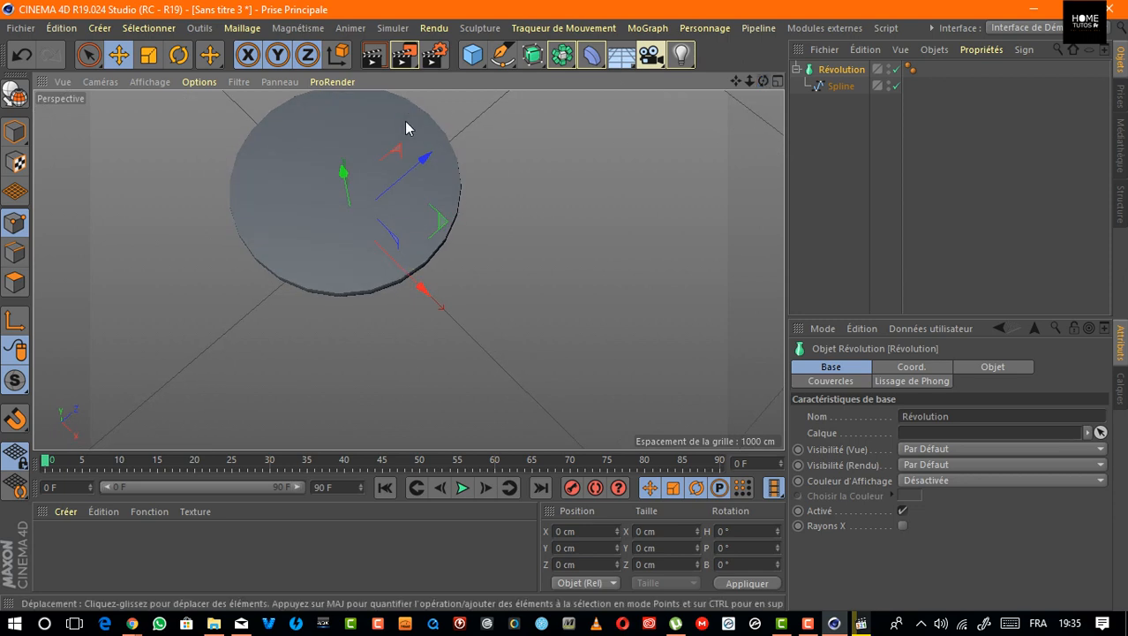
drag(764, 81, 279, 332)
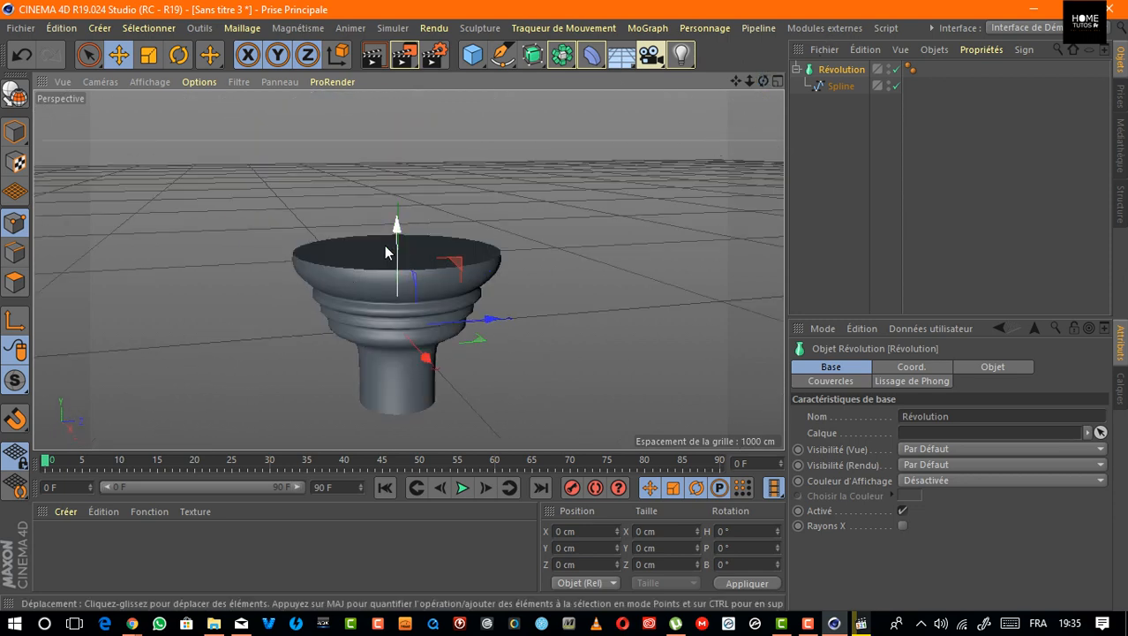
drag(398, 240, 396, 201)
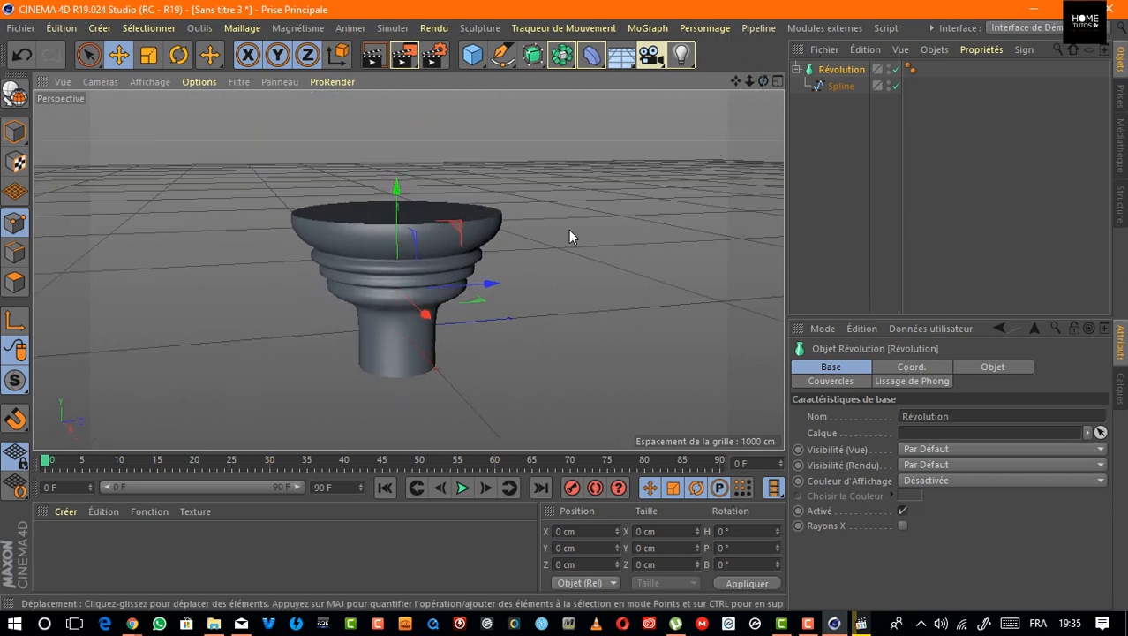
key(ctrl+z)
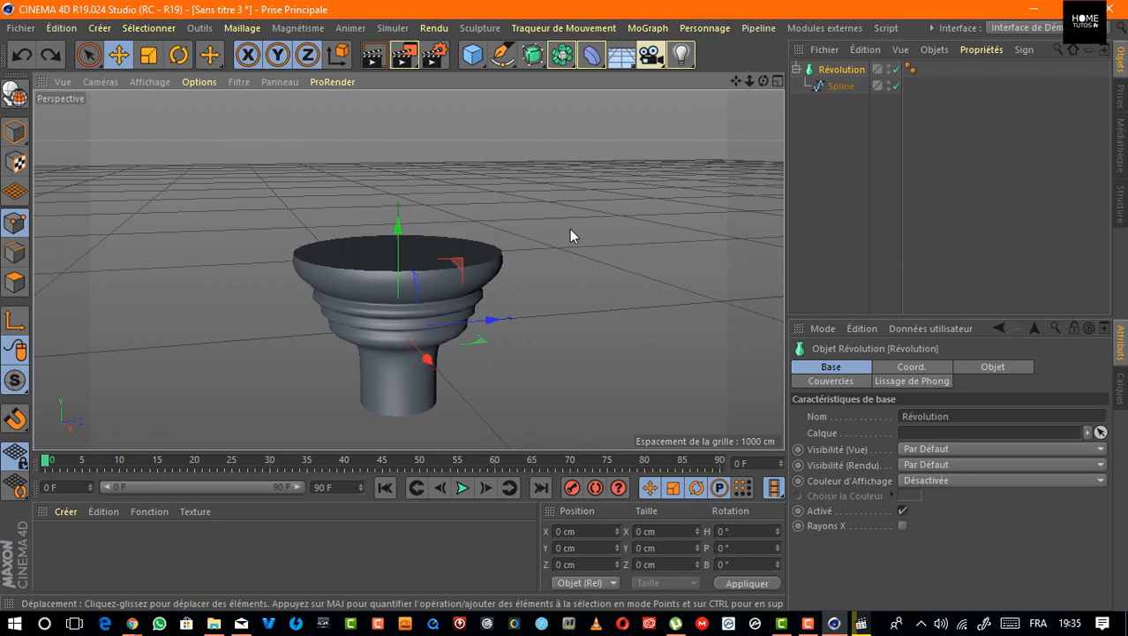
Convert the Révolution object to an editable polygon object and inspect its mesh from the side.
drag(763, 81, 770, 94)
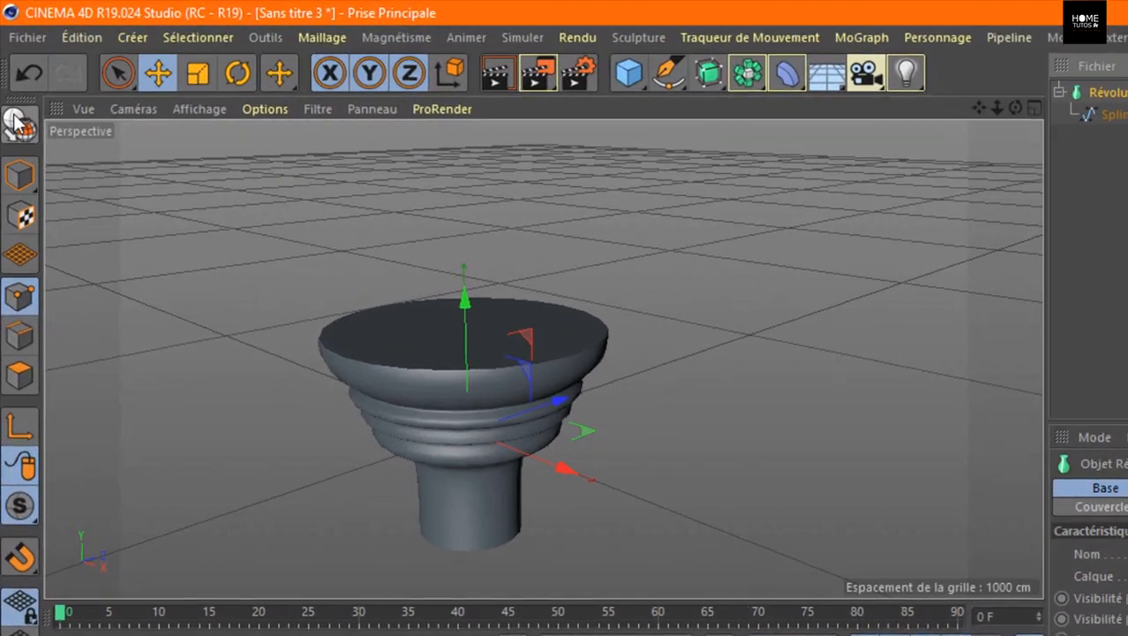
click(14, 93)
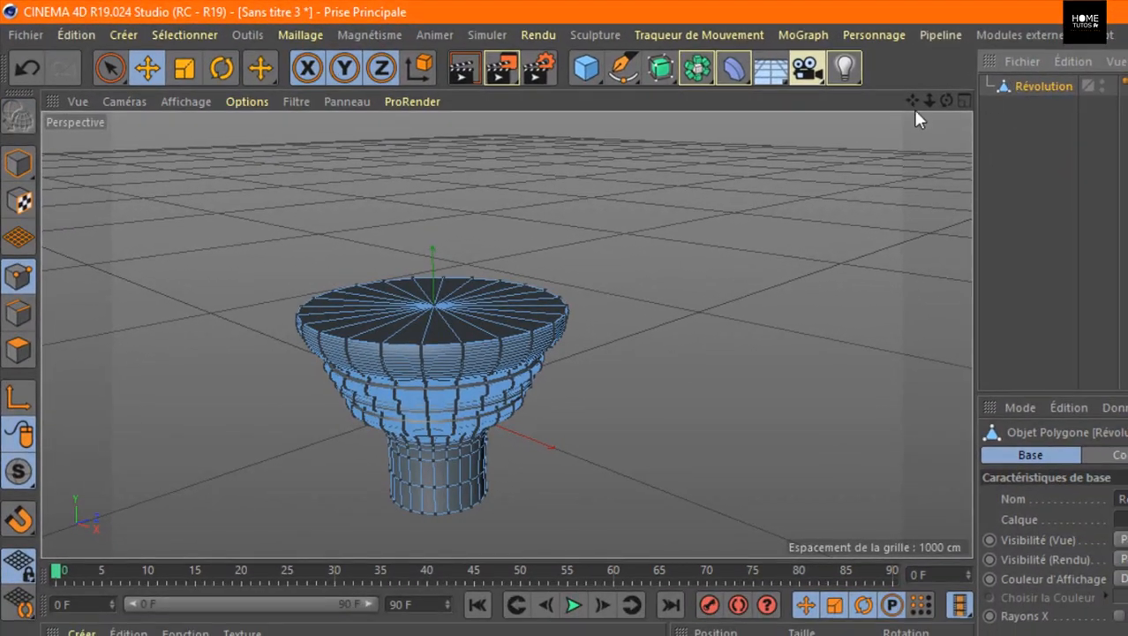
drag(912, 100, 942, 38)
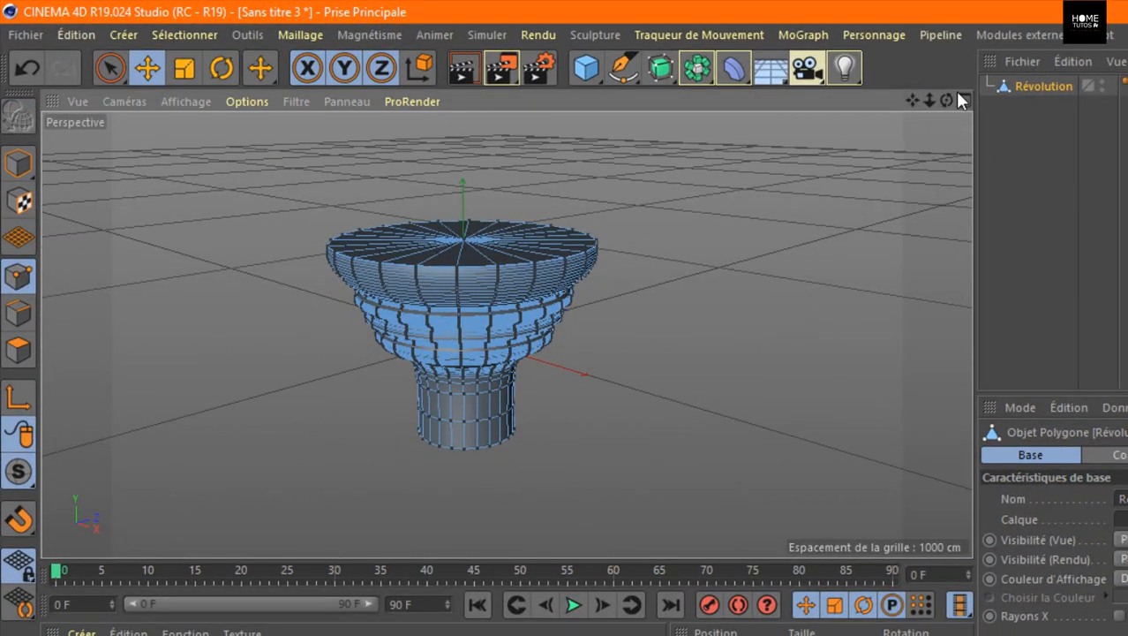
drag(945, 100, 945, 67)
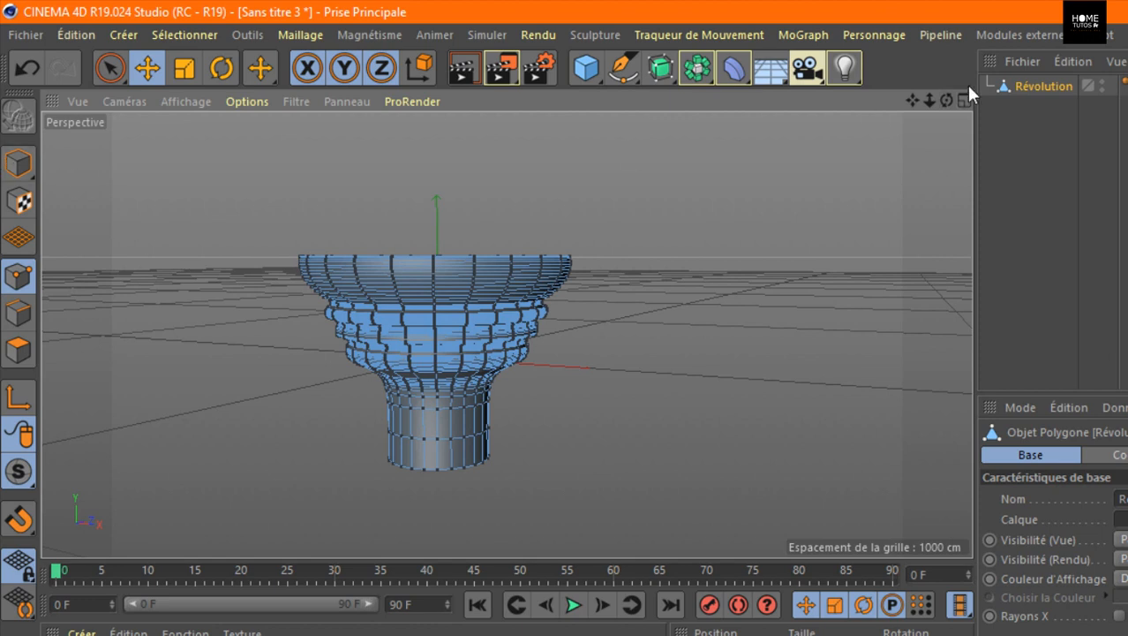
scroll(505, 330, up, 2)
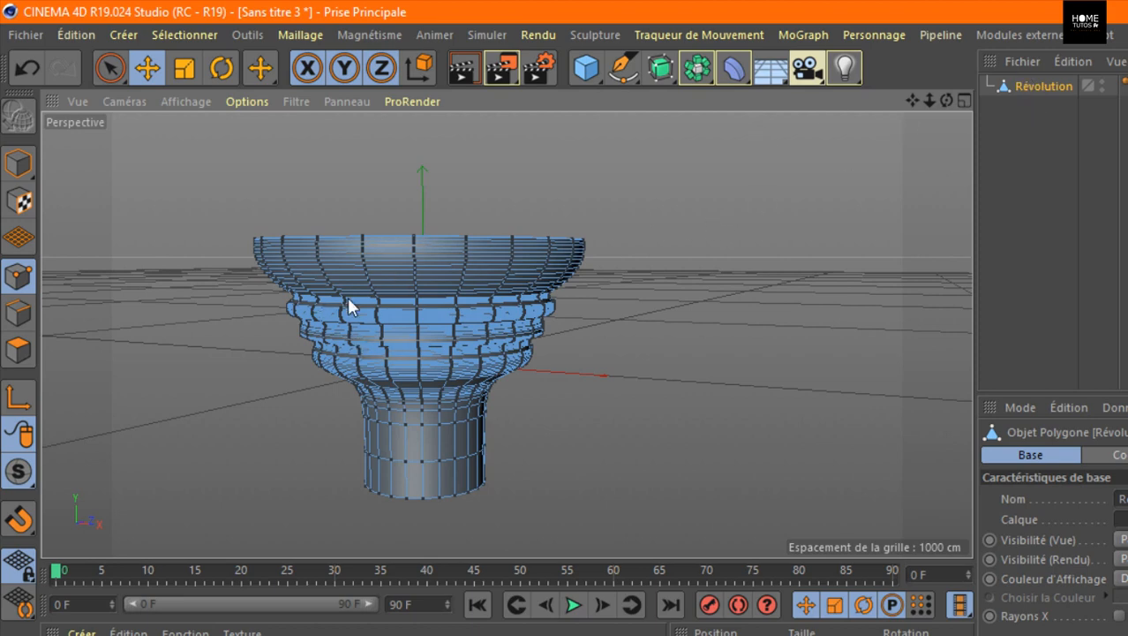
mouse_move(946, 100)
mouse_down()
mouse_move(957, 132)
mouse_move(946, 100)
mouse_up()
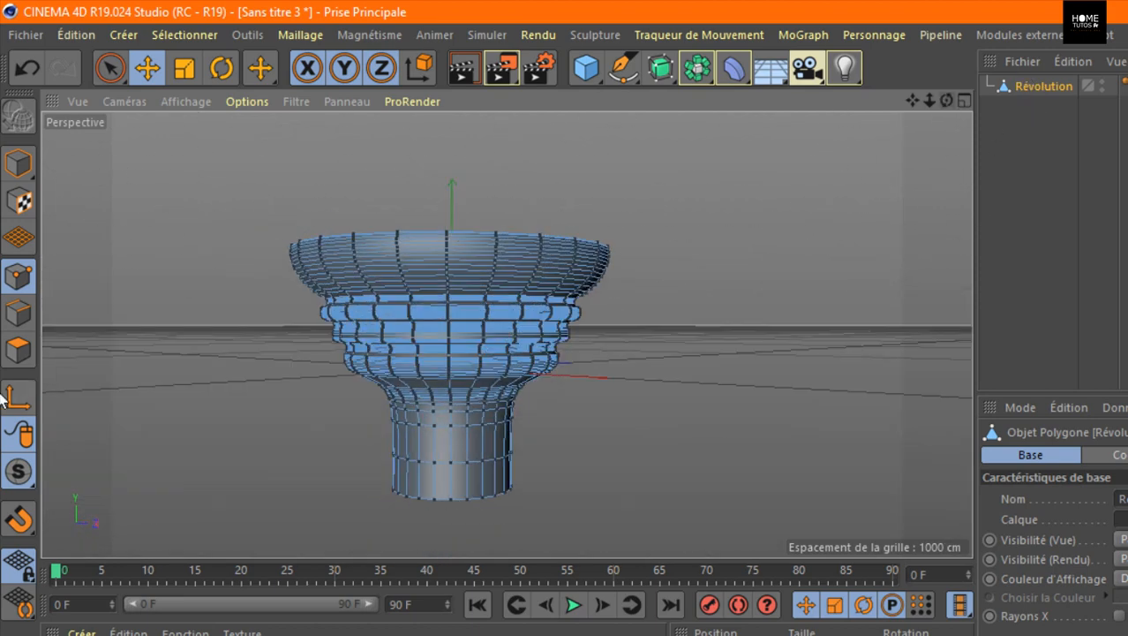
In polygon mode, try to move a single shaft polygon picked with Pinceau de sélection, undo the move and clear the selection.
click(18, 349)
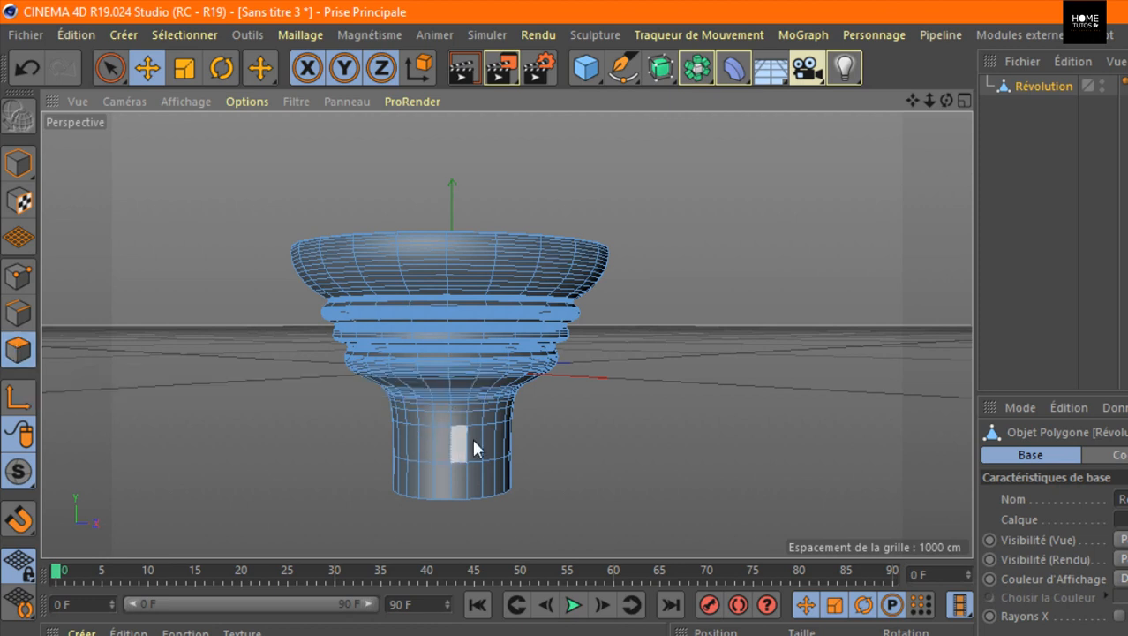
click(110, 66)
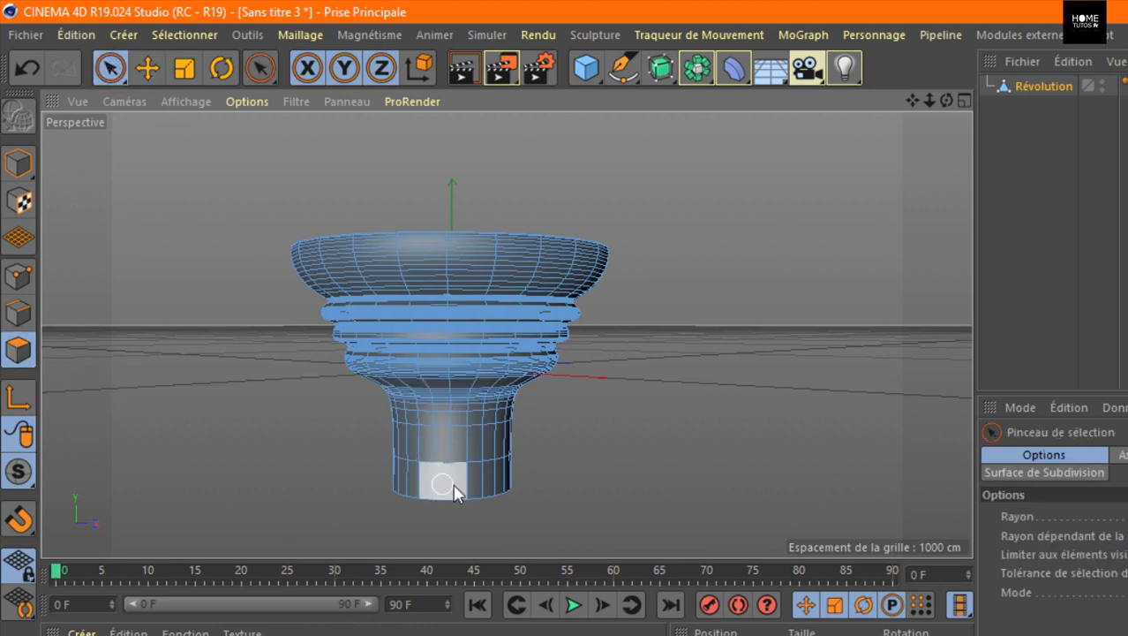
scroll(472, 451, up, 5)
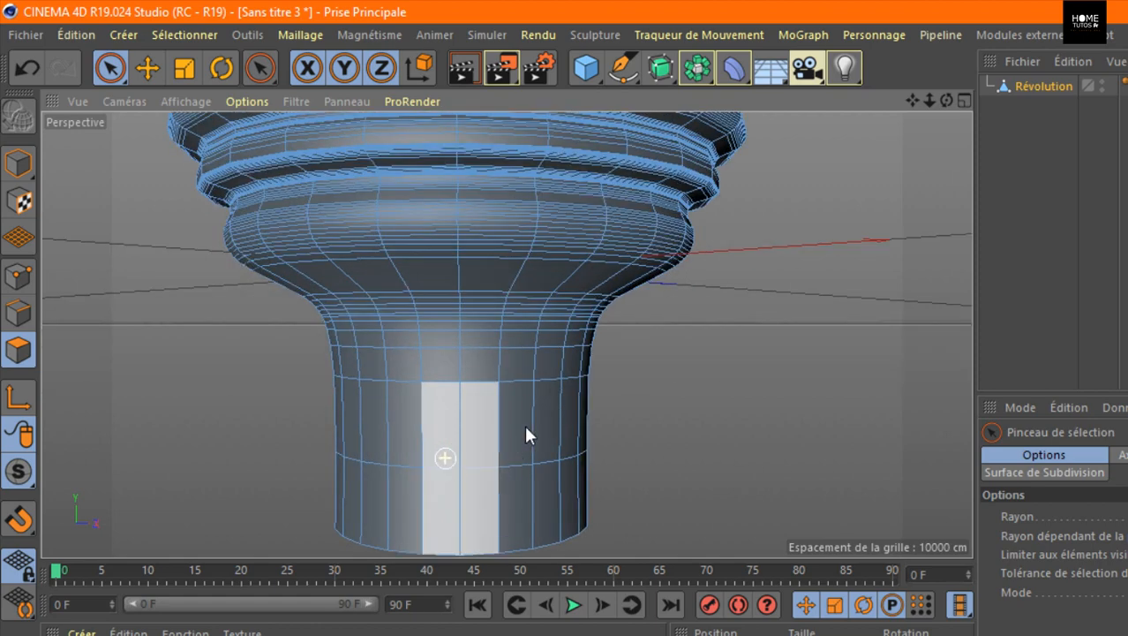
click(517, 431)
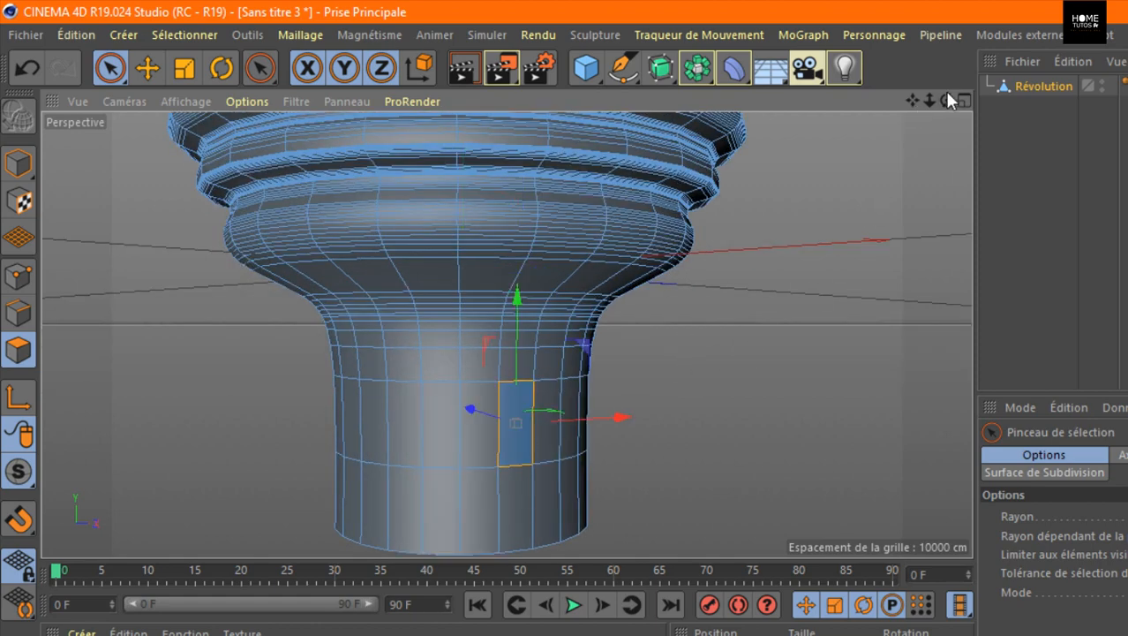
drag(946, 100, 884, 107)
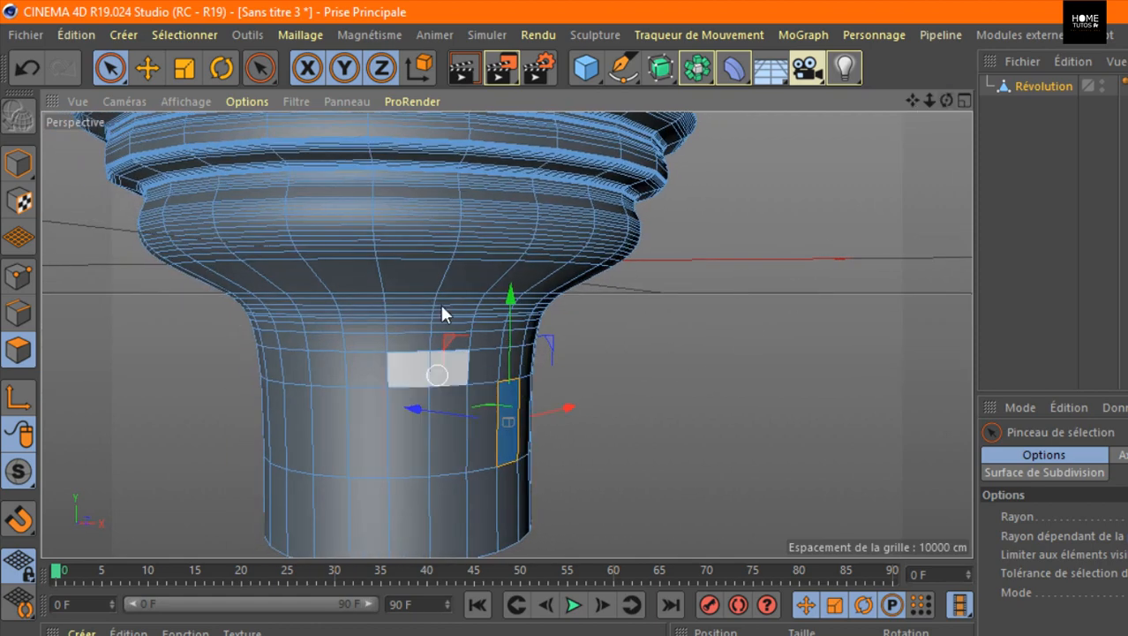
mouse_move(417, 408)
mouse_down()
mouse_move(469, 423)
mouse_move(428, 413)
mouse_up()
drag(943, 99, 887, 103)
drag(631, 426, 597, 427)
mouse_move(946, 100)
mouse_down()
mouse_move(876, 104)
mouse_move(932, 101)
mouse_move(909, 100)
mouse_up()
key(ctrl+z)
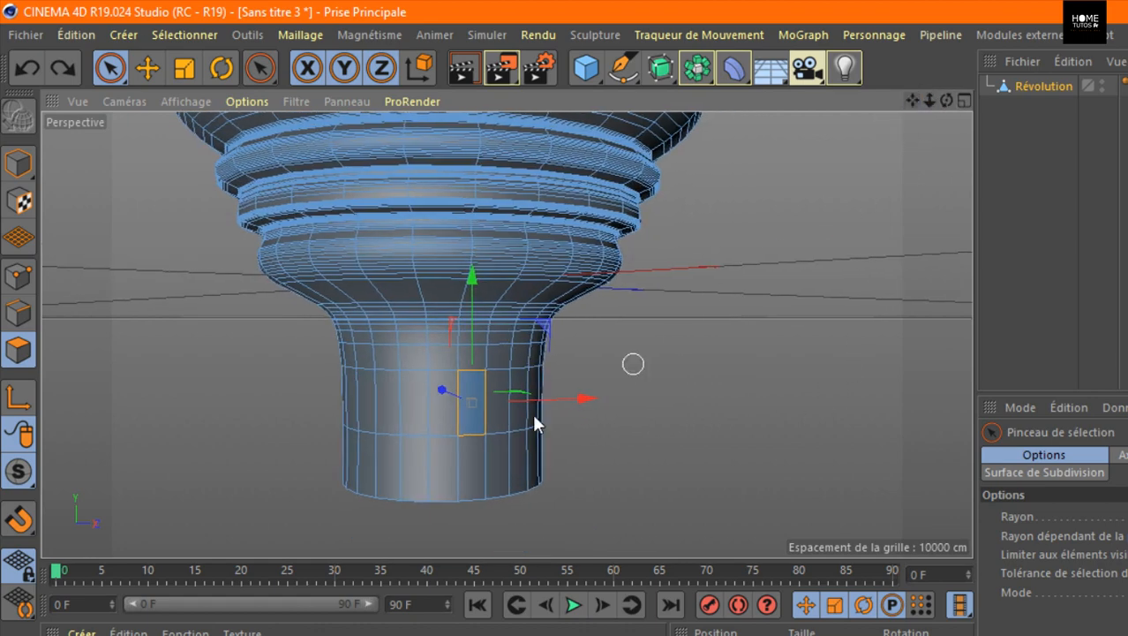
click(201, 367)
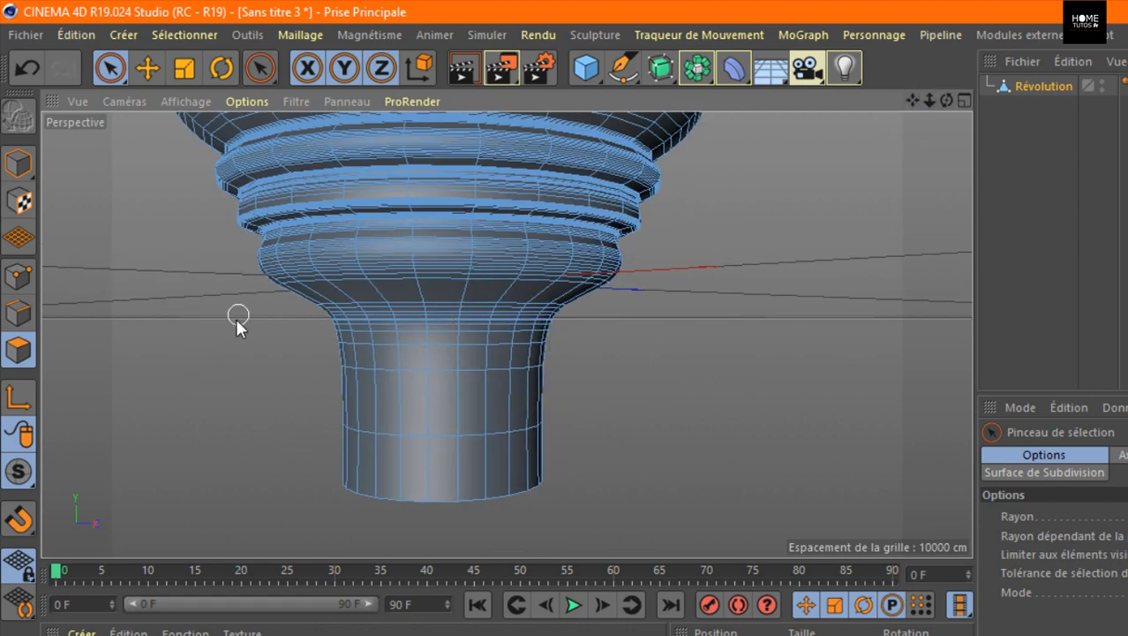
In point mode, try to pull a point on the capital's top rim outward and up, and undo the move.
click(19, 277)
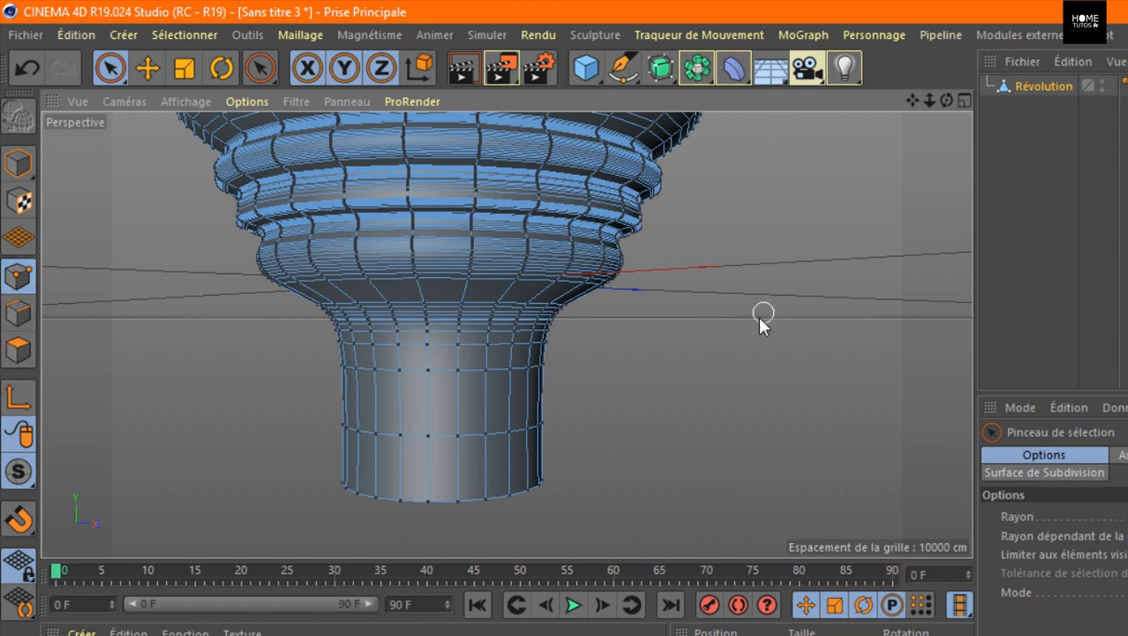
drag(910, 101, 786, 309)
drag(943, 103, 1026, 181)
click(615, 347)
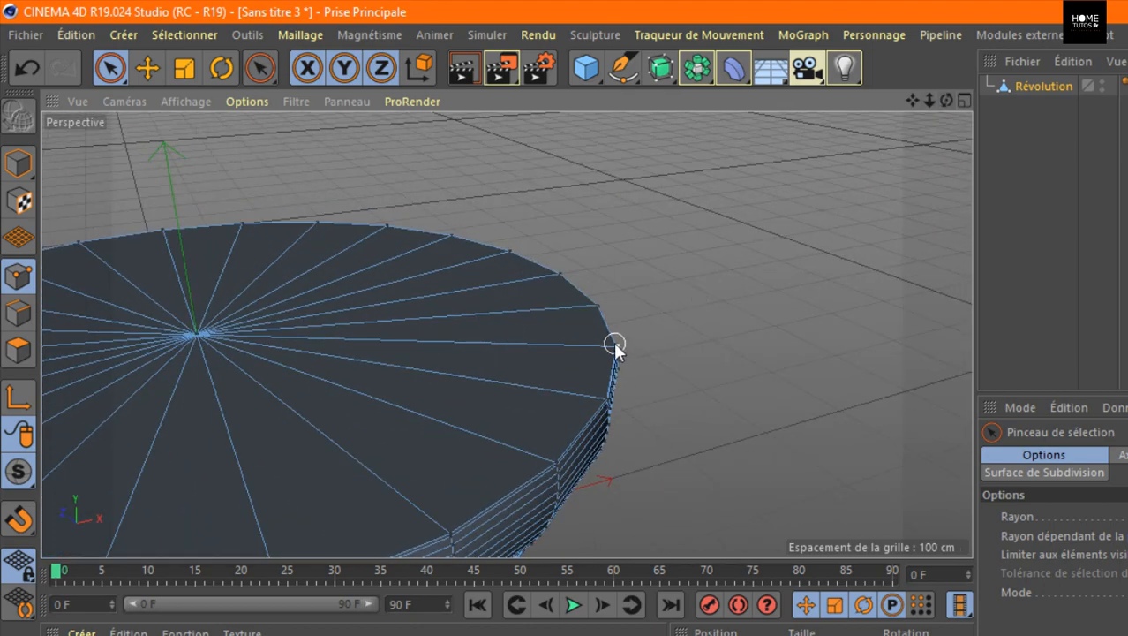
drag(948, 101, 920, 141)
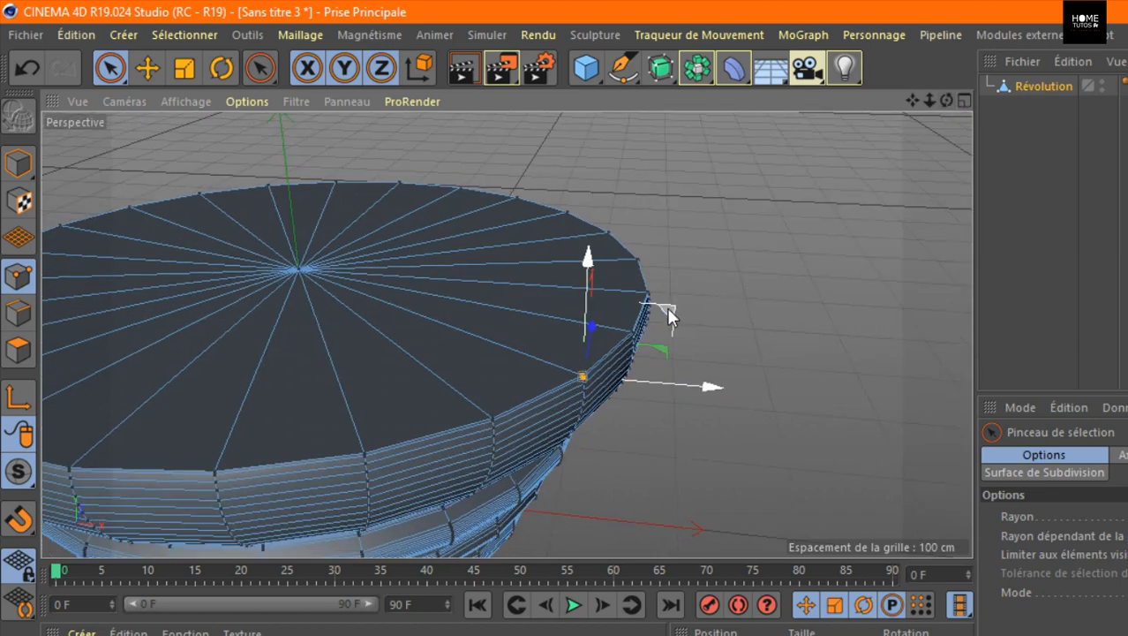
drag(667, 309, 732, 257)
key(ctrl+z)
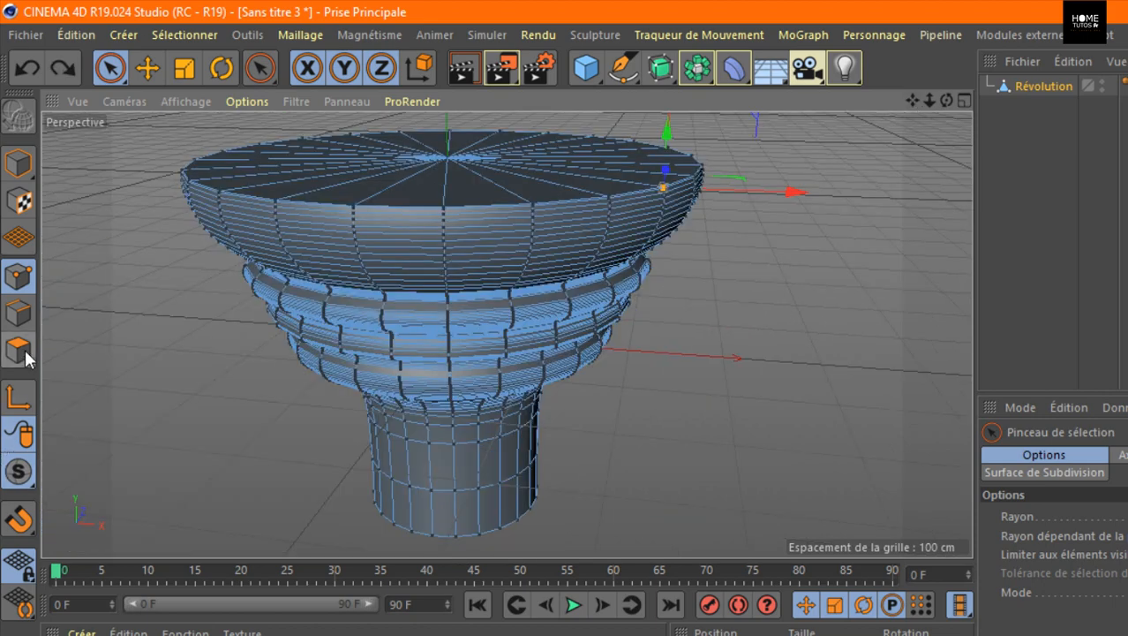
Switch to edge mode, select single radial edges on the capital's top cap, clear the selection and view the shaft's open underside.
click(24, 352)
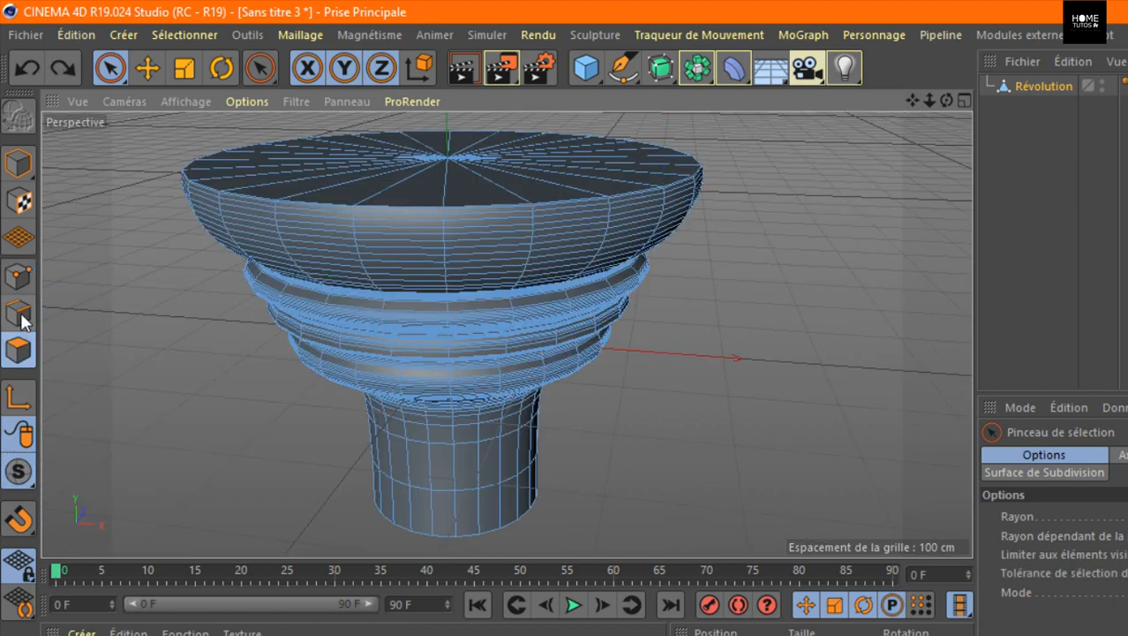
click(21, 307)
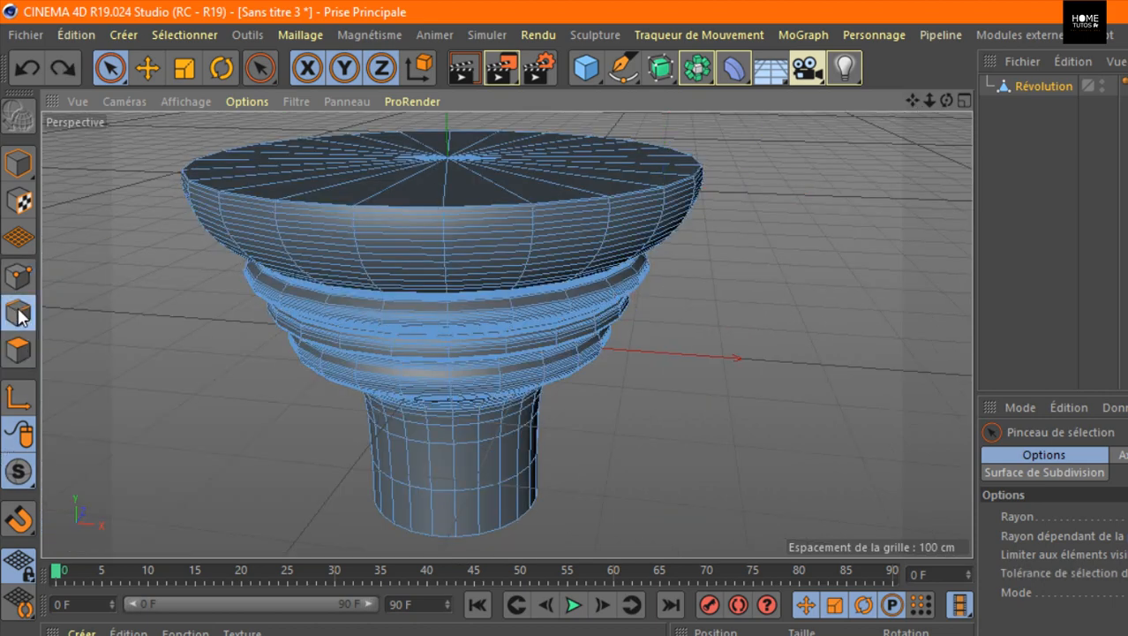
click(445, 182)
drag(949, 100, 949, 186)
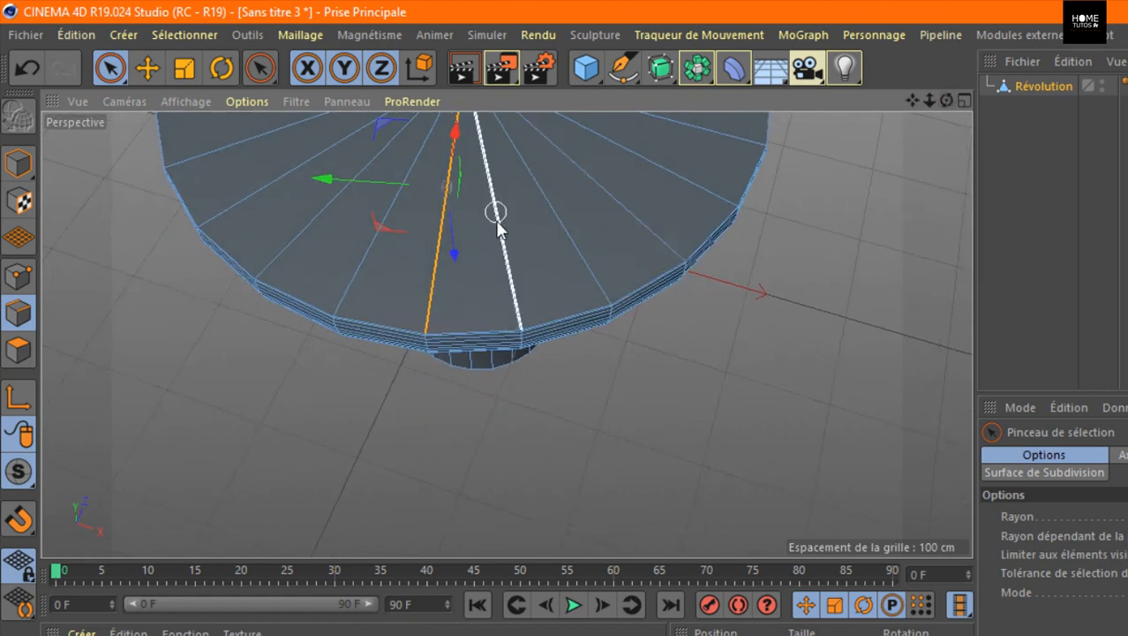
click(504, 250)
click(617, 201)
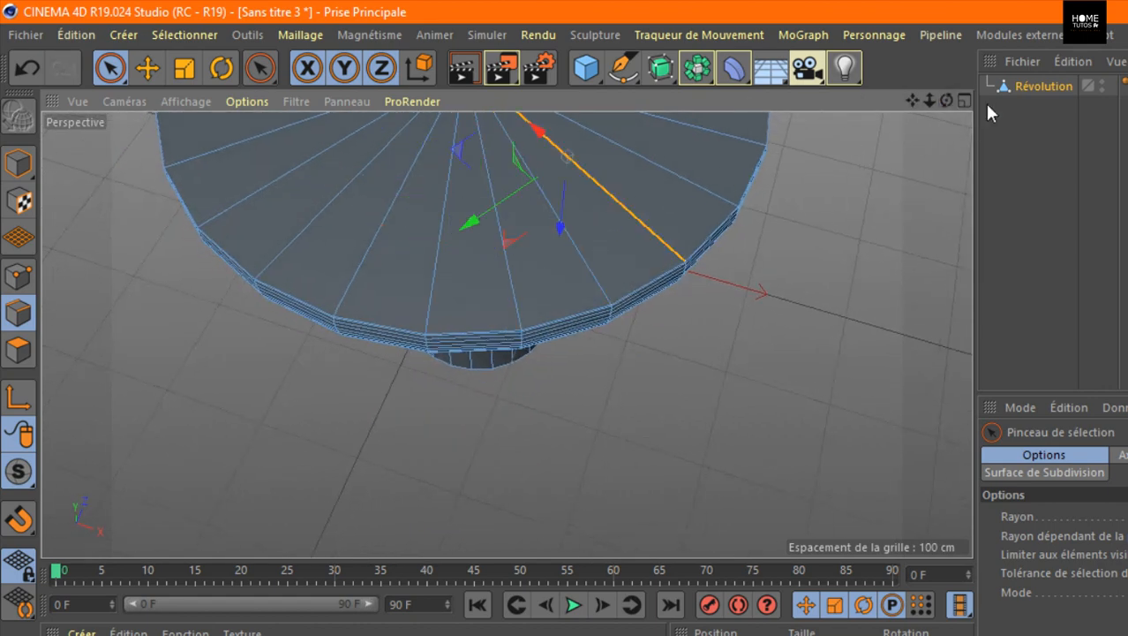
drag(946, 100, 914, 46)
drag(922, 100, 924, 133)
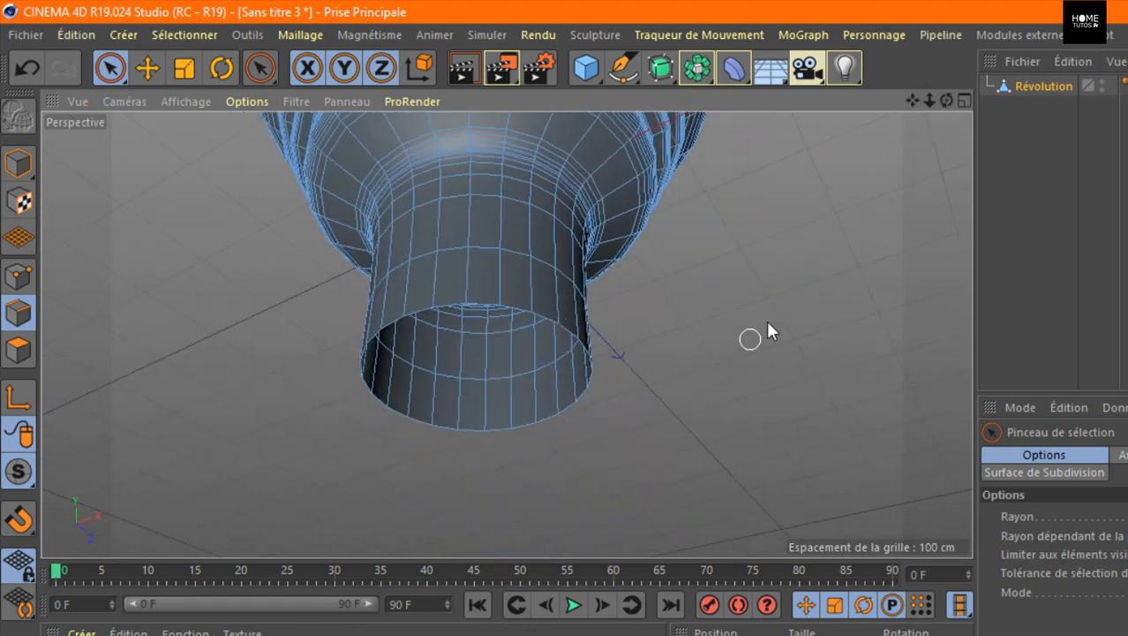
Select a single edge on the open rim at the shaft's lower end.
alt+drag(605, 378, 660, 367)
scroll(668, 297, up, 3)
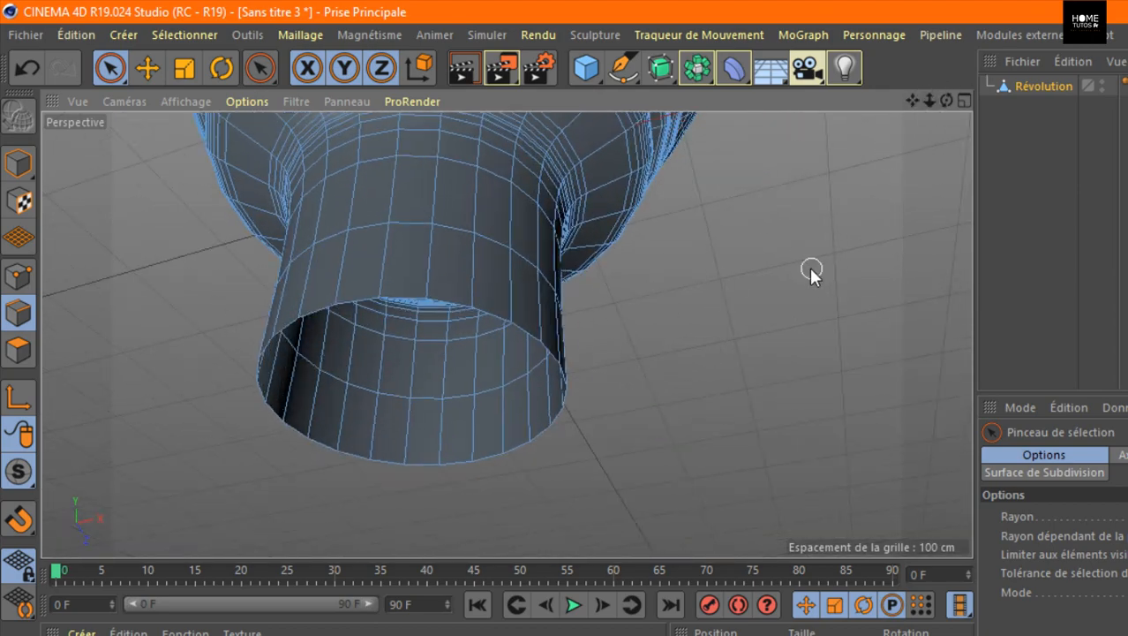
drag(916, 101, 938, 42)
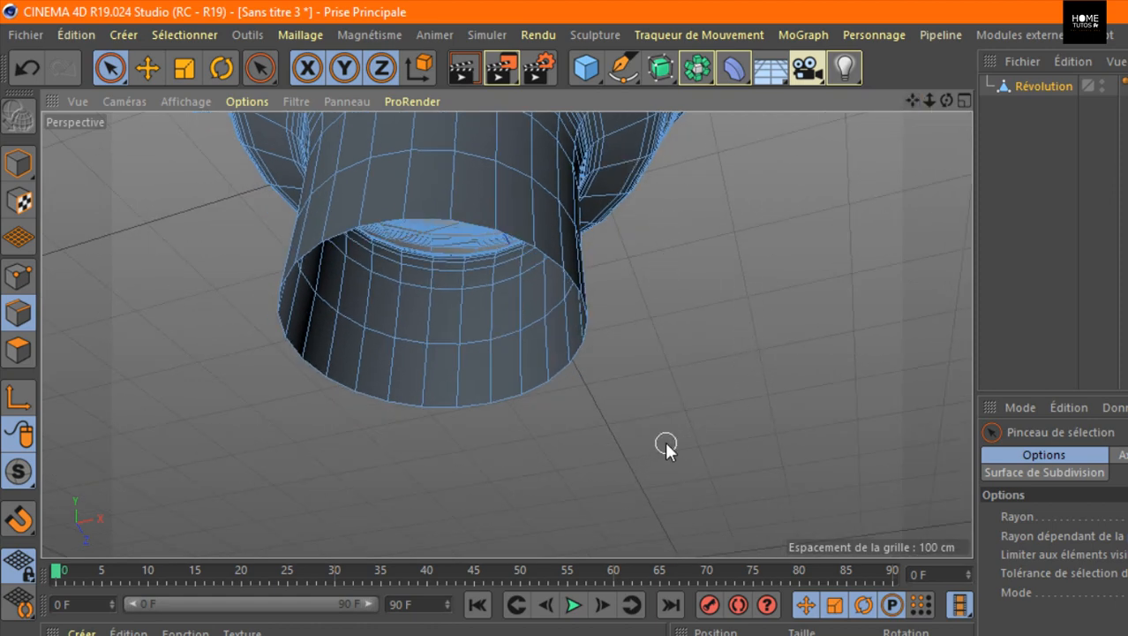
alt+drag(563, 447, 482, 517)
alt+drag(548, 402, 739, 322)
scroll(637, 284, up, 3)
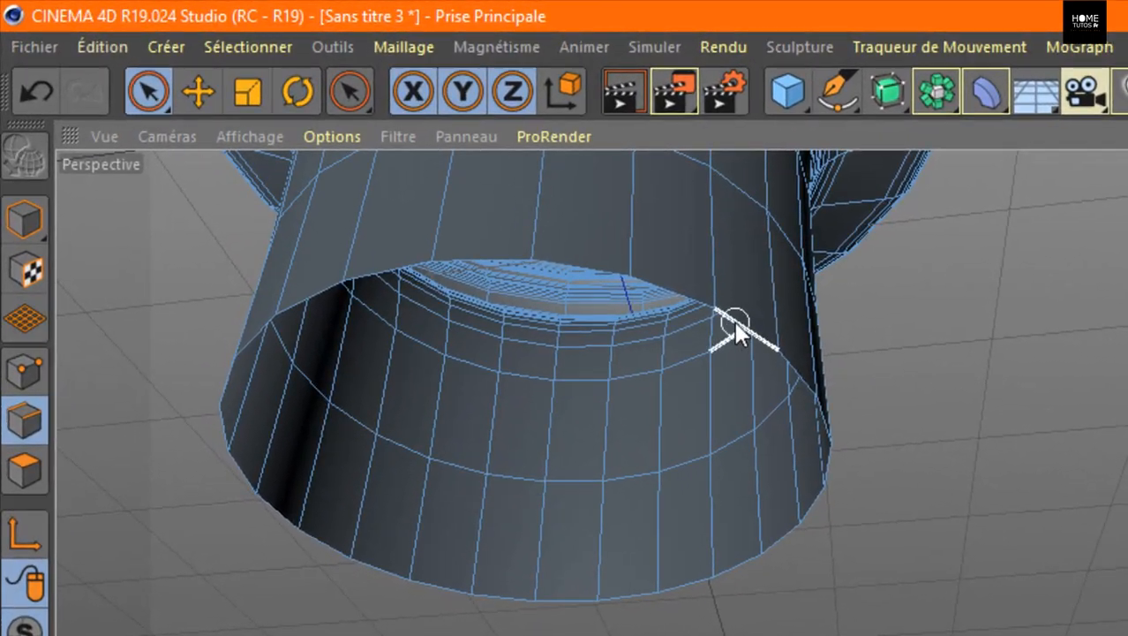
click(681, 593)
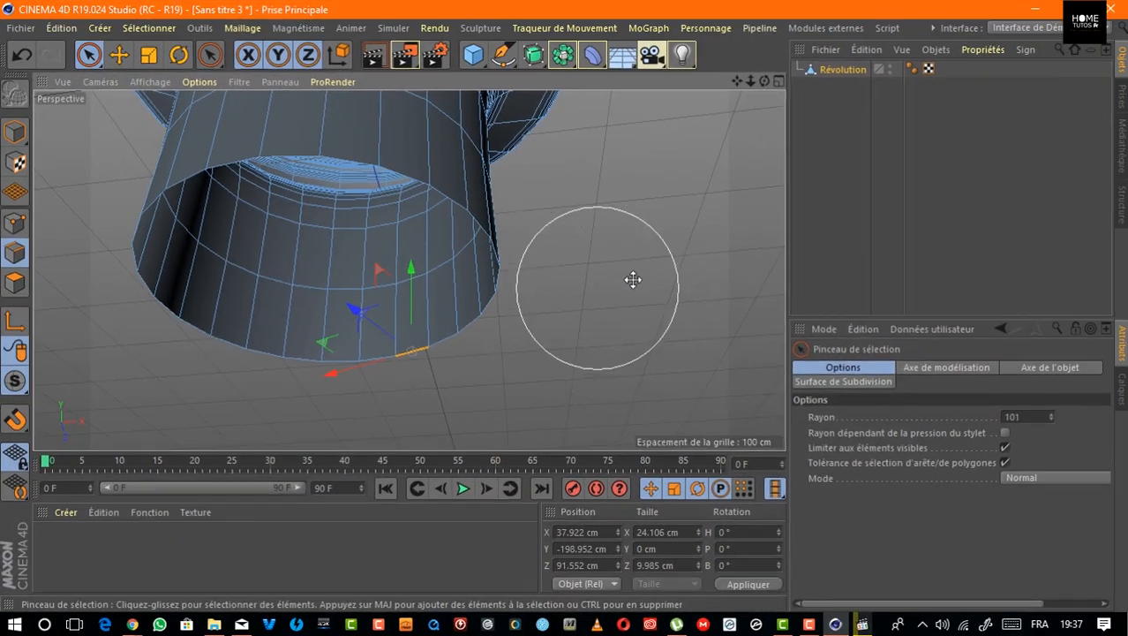
Reduce the Pinceau de sélection radius to 6 for picking individual rim edges.
middle_drag(633, 280, 549, 311)
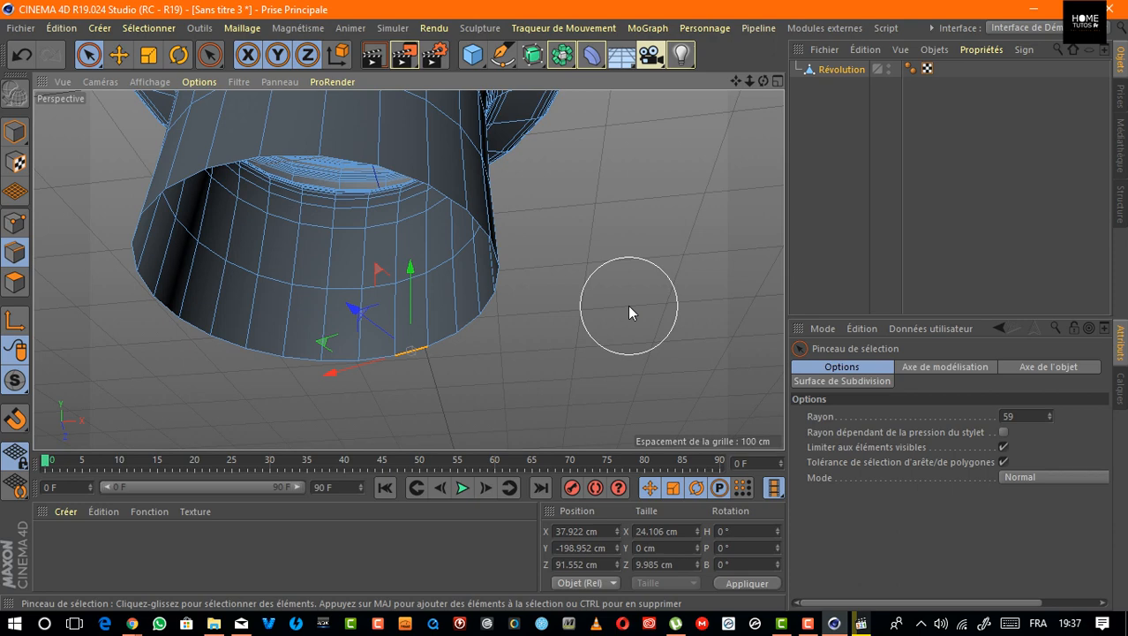
scroll(628, 307, down, 2)
mouse_move(601, 287)
middle_down()
mouse_move(628, 293)
mouse_move(564, 292)
mouse_move(645, 297)
mouse_move(580, 300)
mouse_move(596, 302)
middle_up()
scroll(430, 355, up, 3)
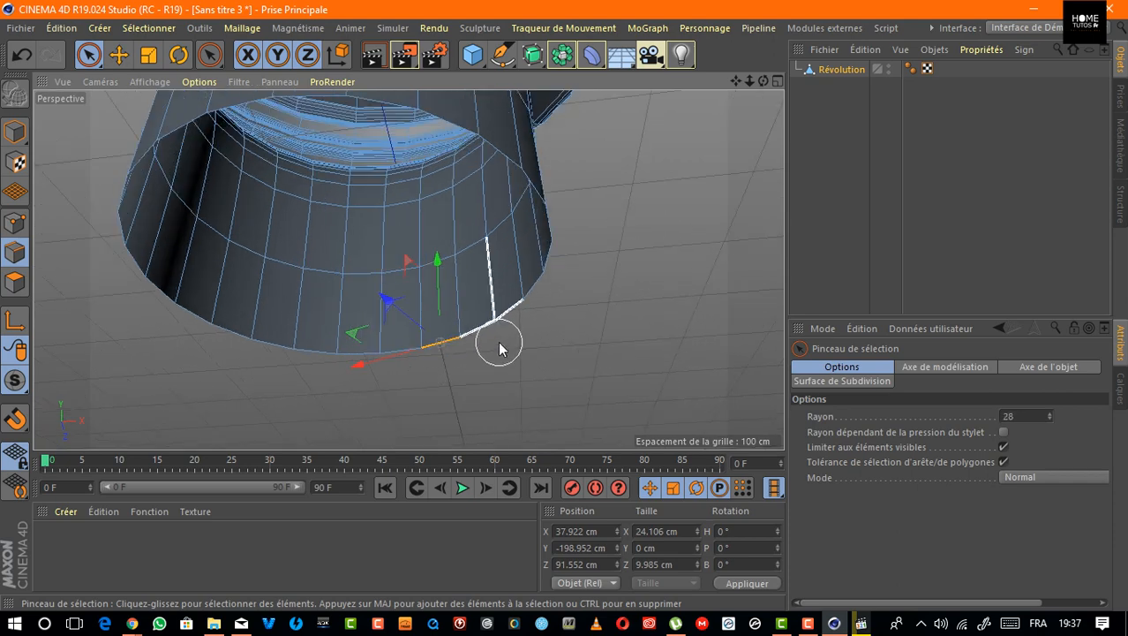
scroll(576, 357, down, 2)
middle_drag(576, 358, 574, 360)
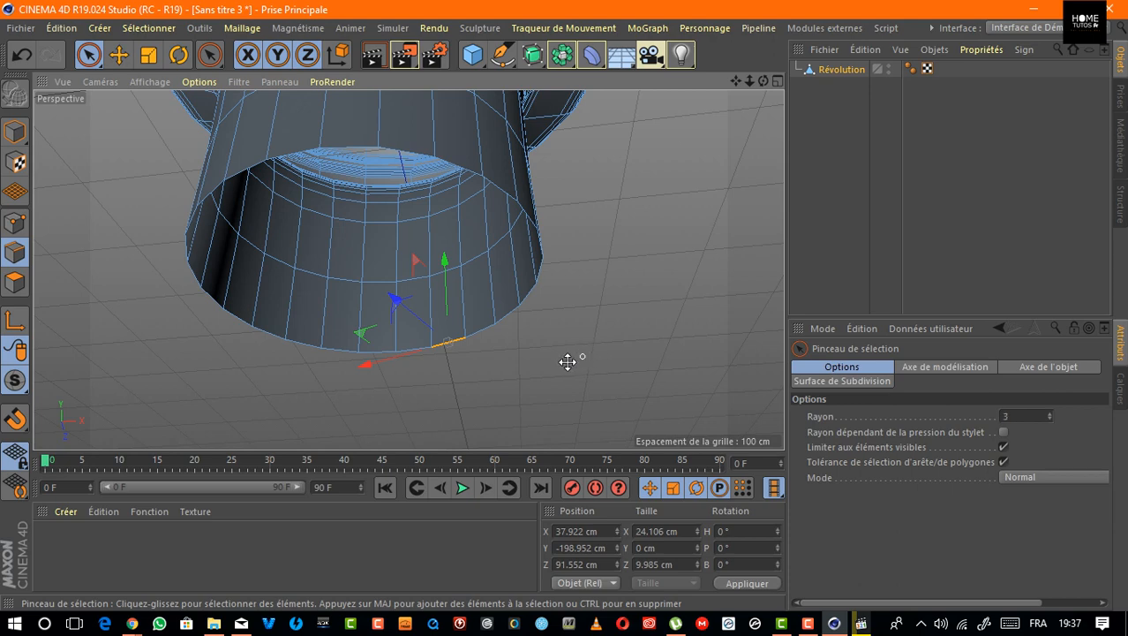
scroll(408, 309, up, 3)
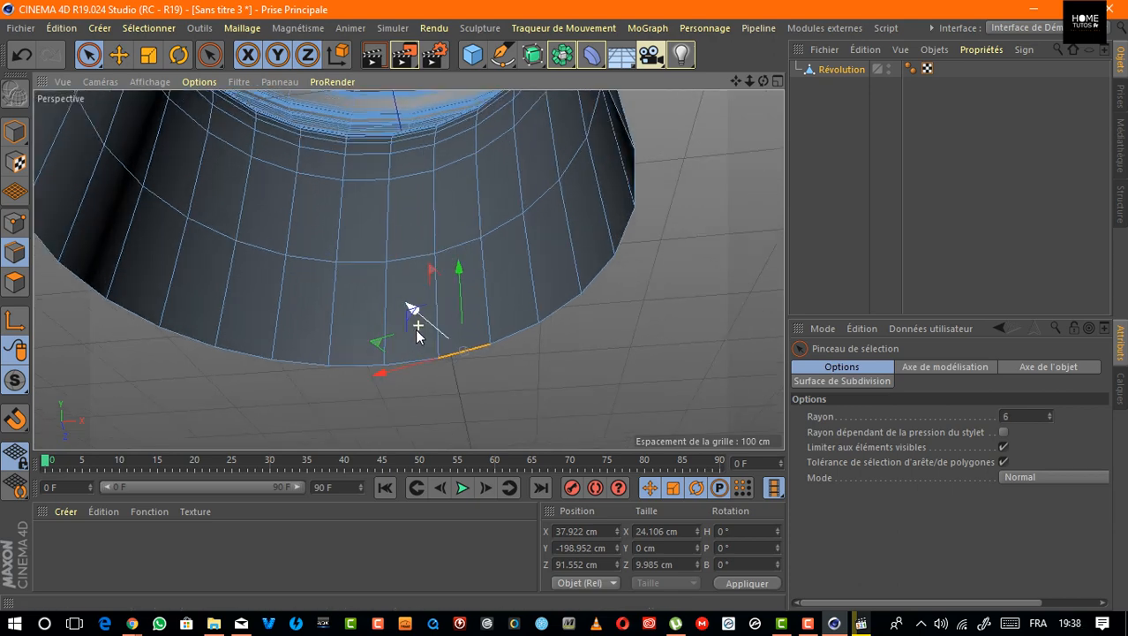
middle_click(350, 385)
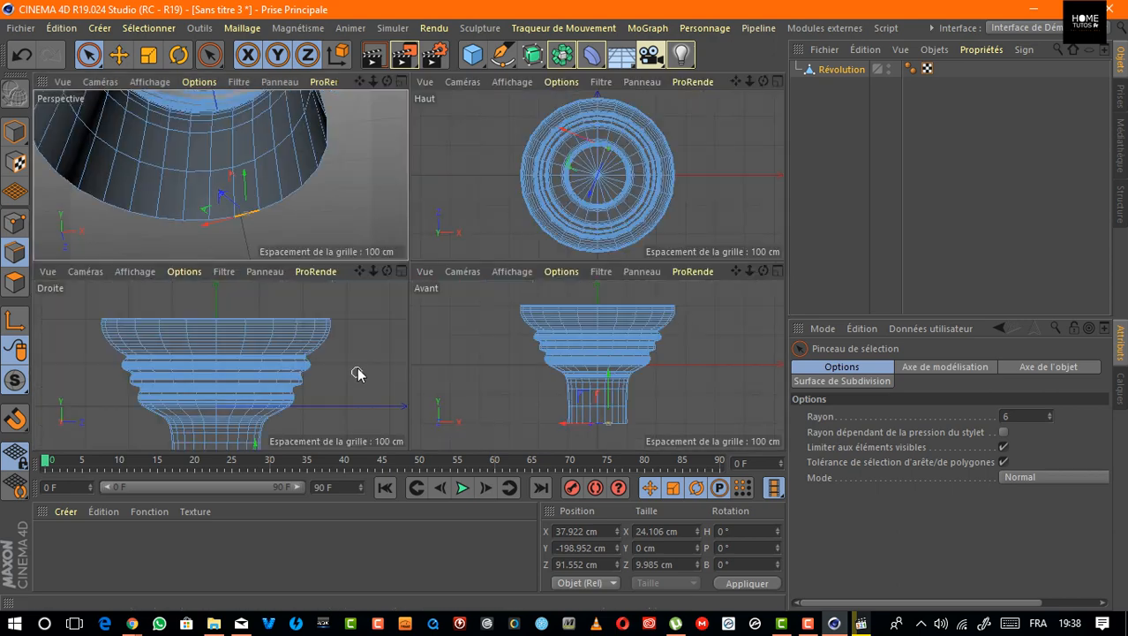
click(401, 82)
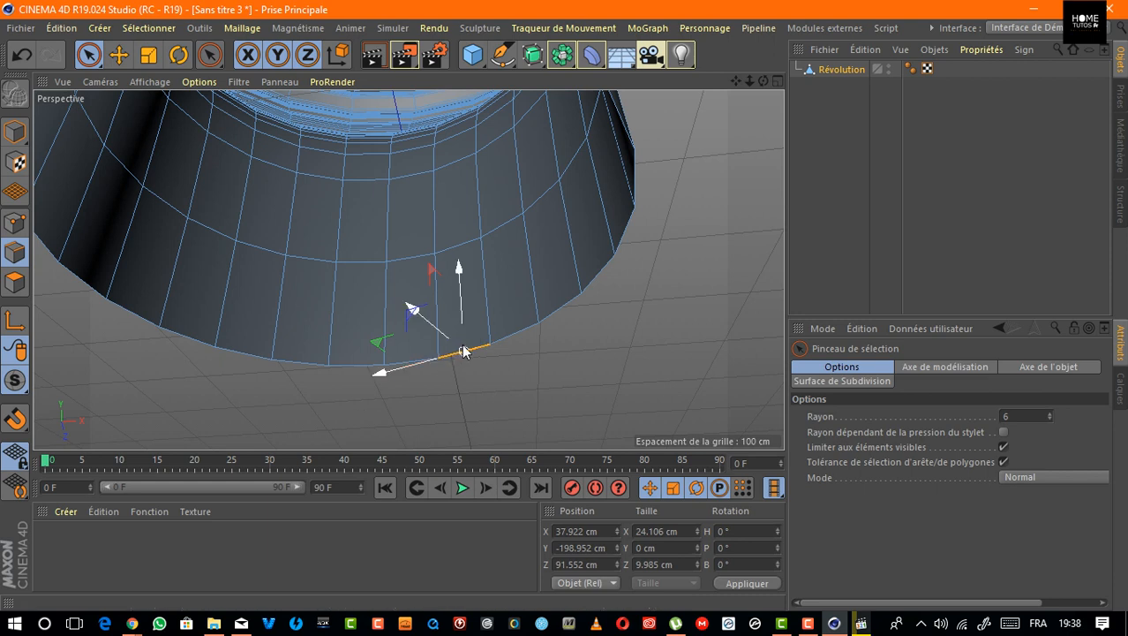
Select a chain of neighbouring edges along the near side of the shaft's bottom rim, adding each edge to the selection.
click(346, 365)
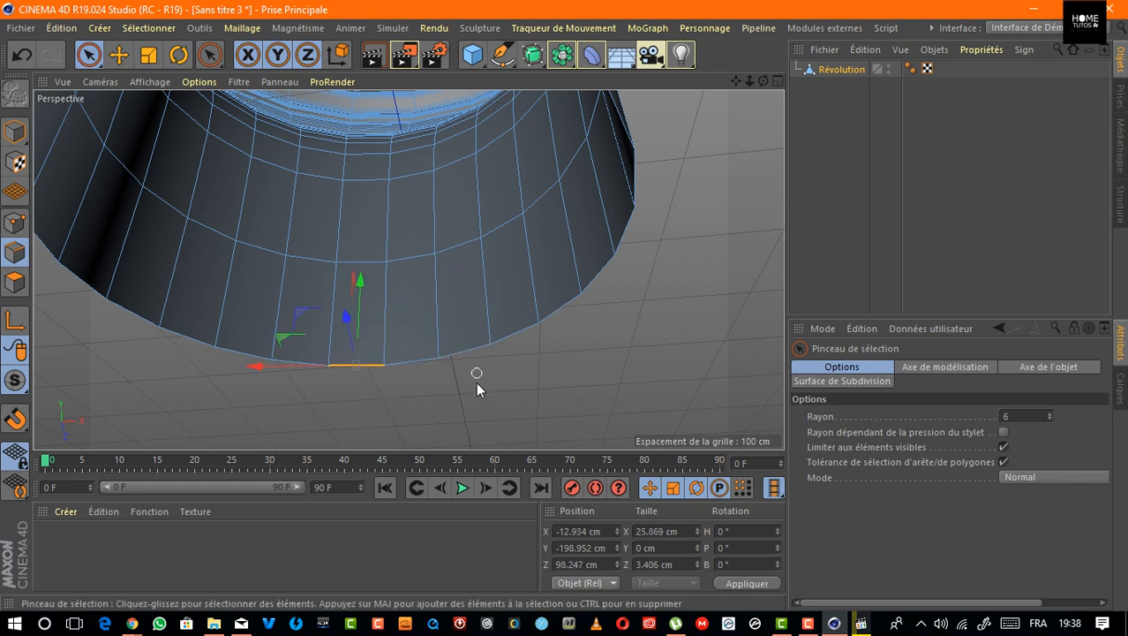
click(471, 352)
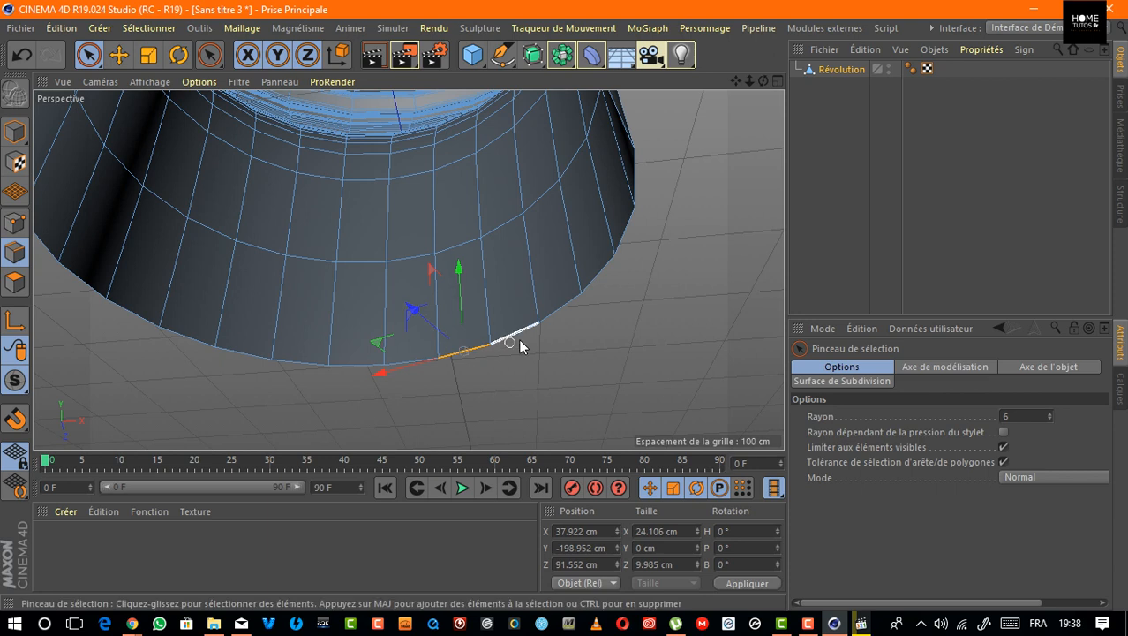
shift+click(373, 365)
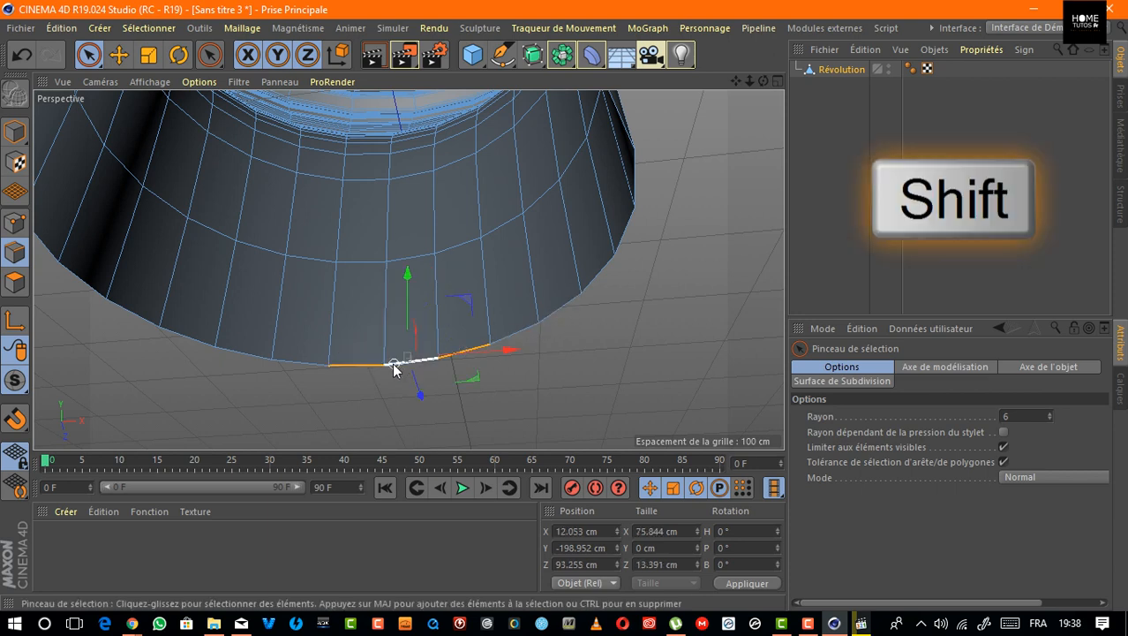
shift+click(298, 361)
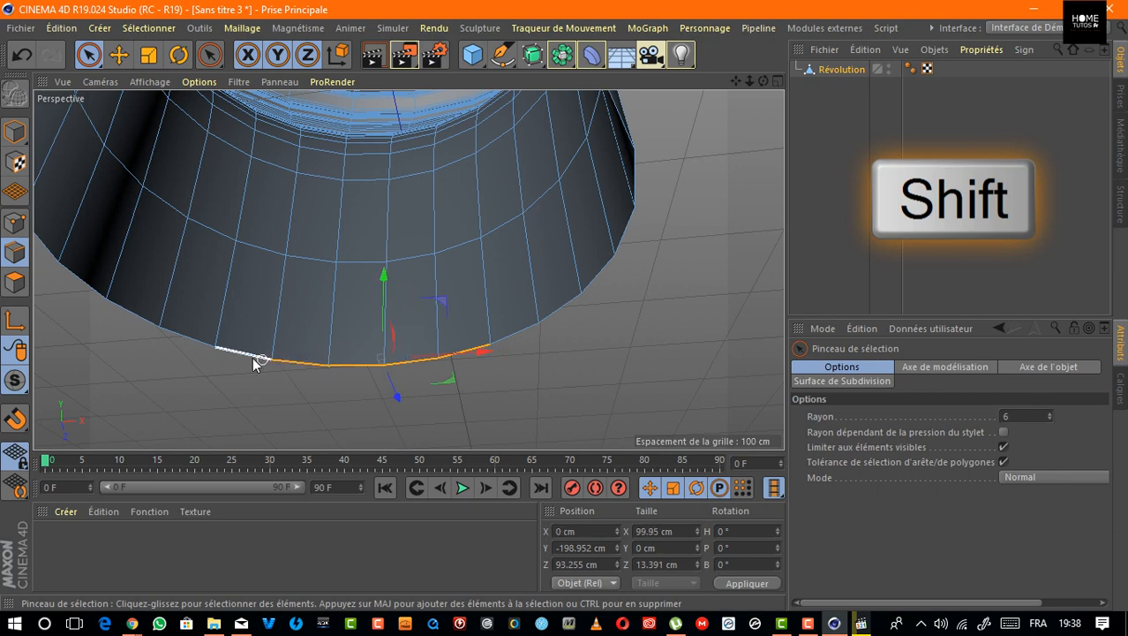
shift+click(191, 340)
shift+click(133, 316)
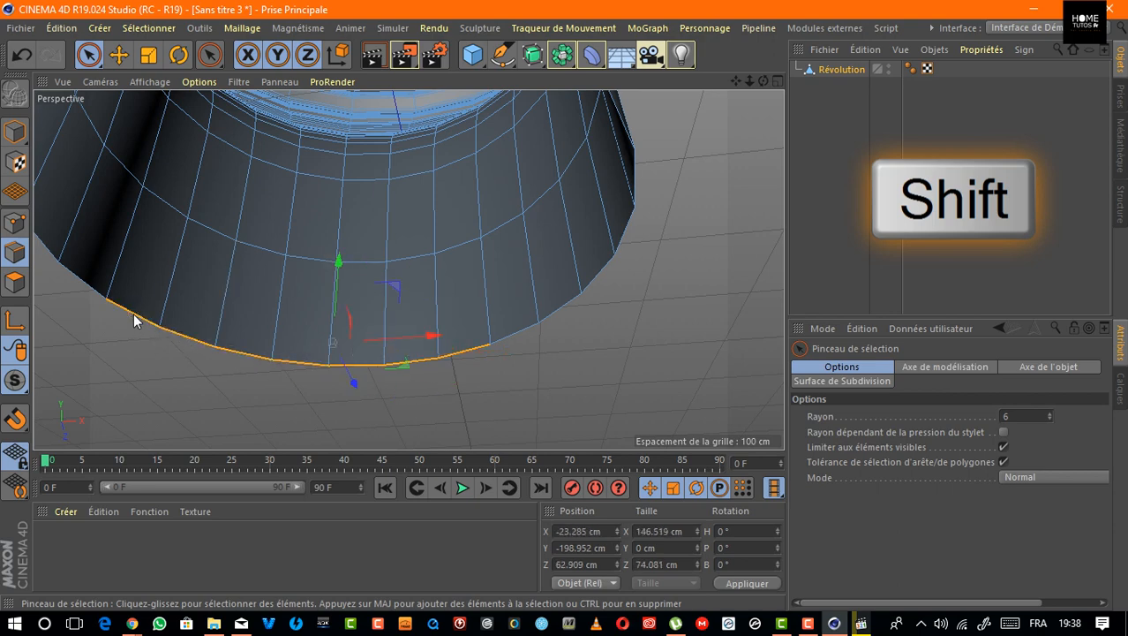
shift+click(79, 283)
shift+click(45, 248)
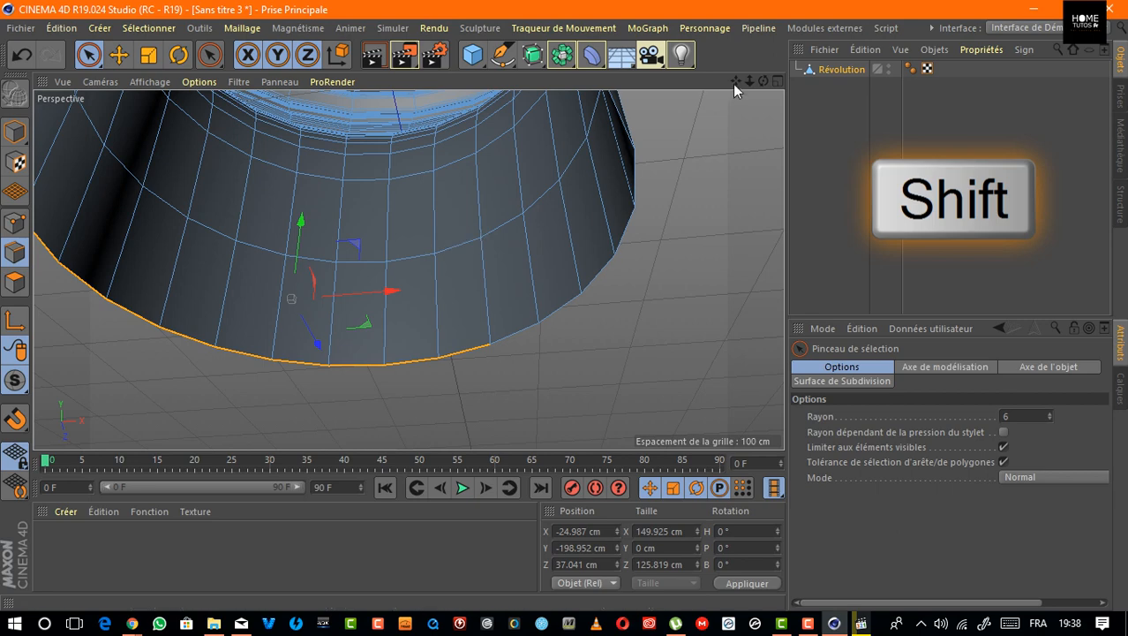
Extend the selection along the far side of the bottom rim and deselect the stray vertical edge inside the shaft.
drag(733, 81, 760, 82)
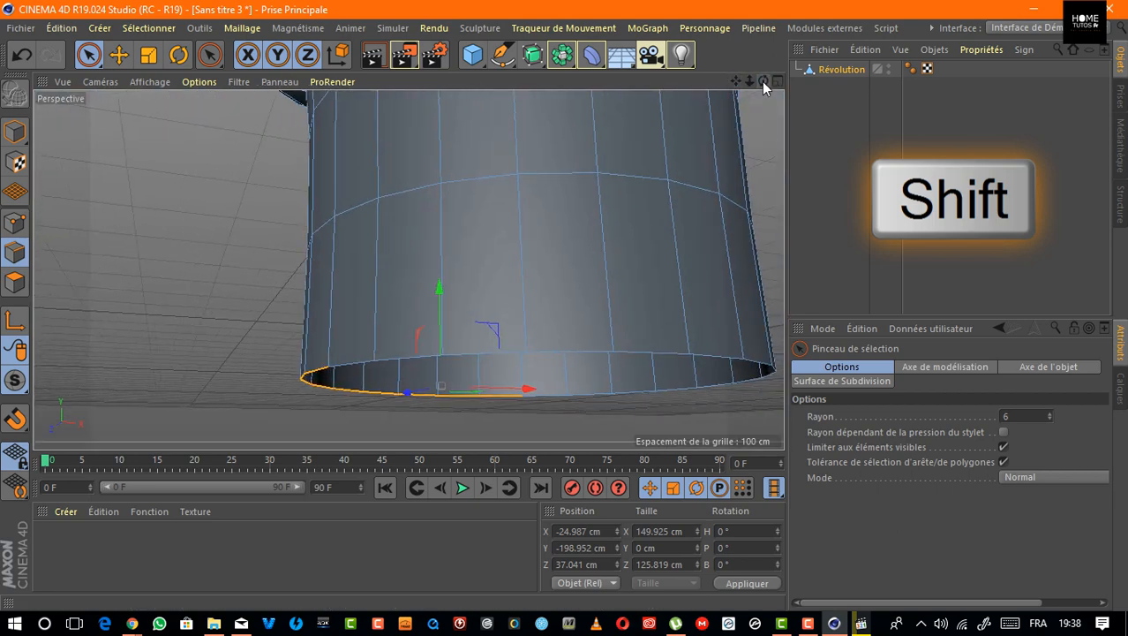
mouse_move(350, 371)
shift+mouse_down()
mouse_move(496, 353)
mouse_move(657, 352)
mouse_move(579, 378)
shift+mouse_up()
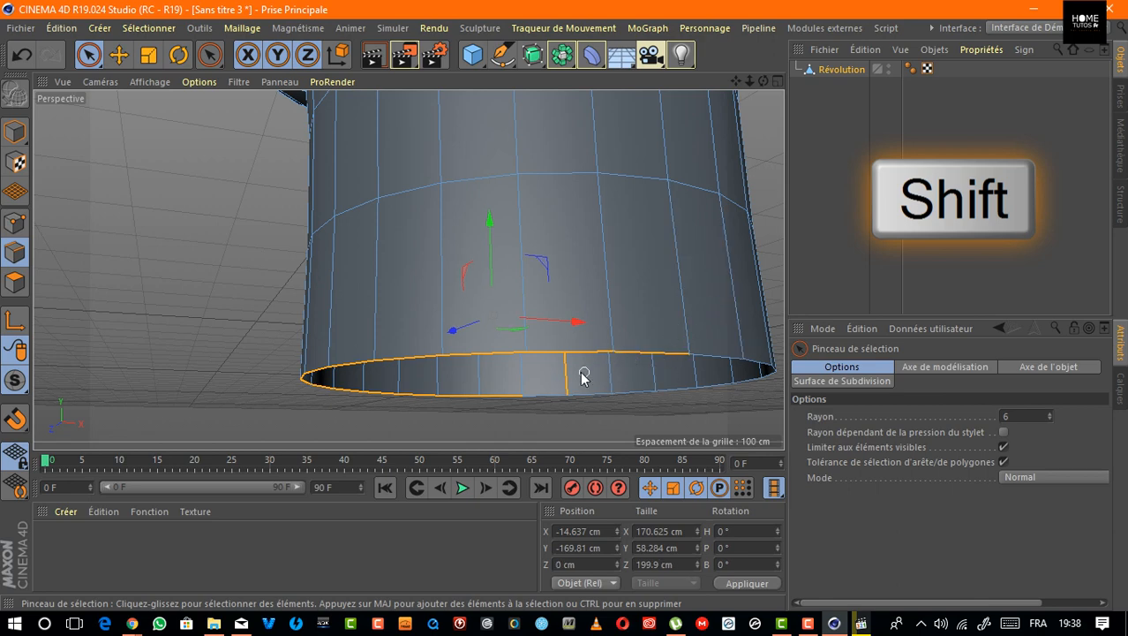
drag(764, 80, 761, 26)
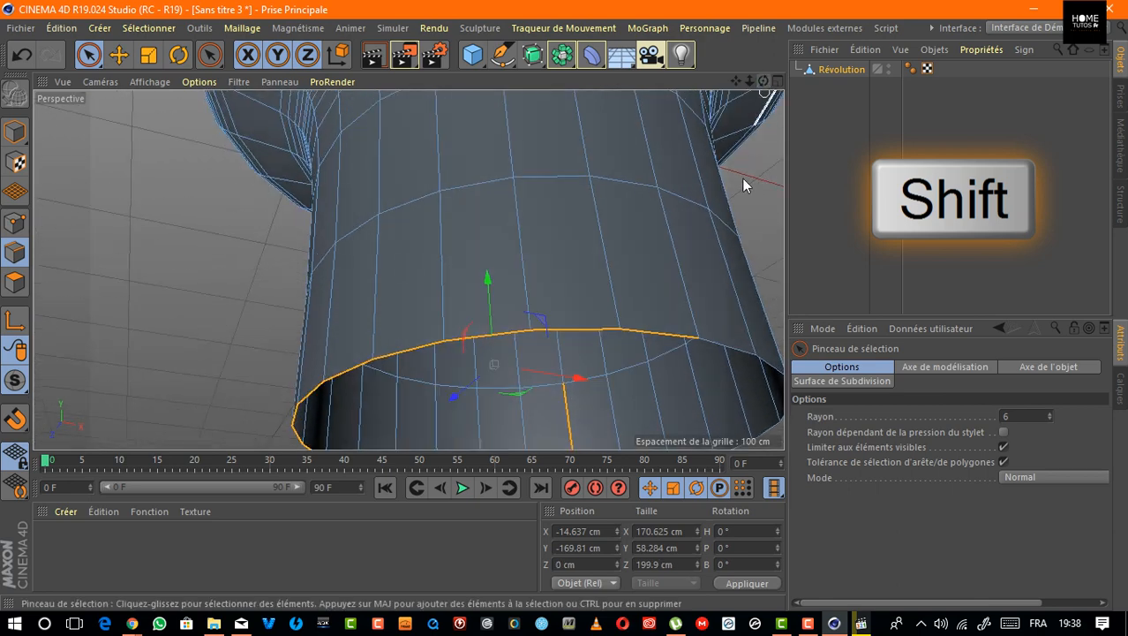
drag(737, 80, 706, 9)
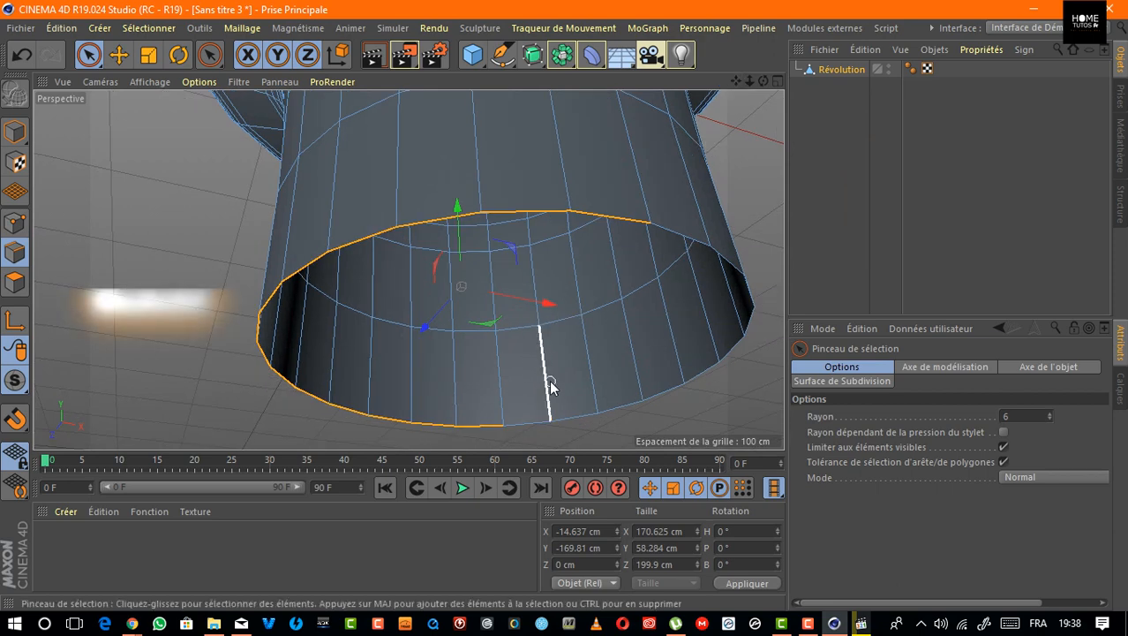
ctrl+click(545, 380)
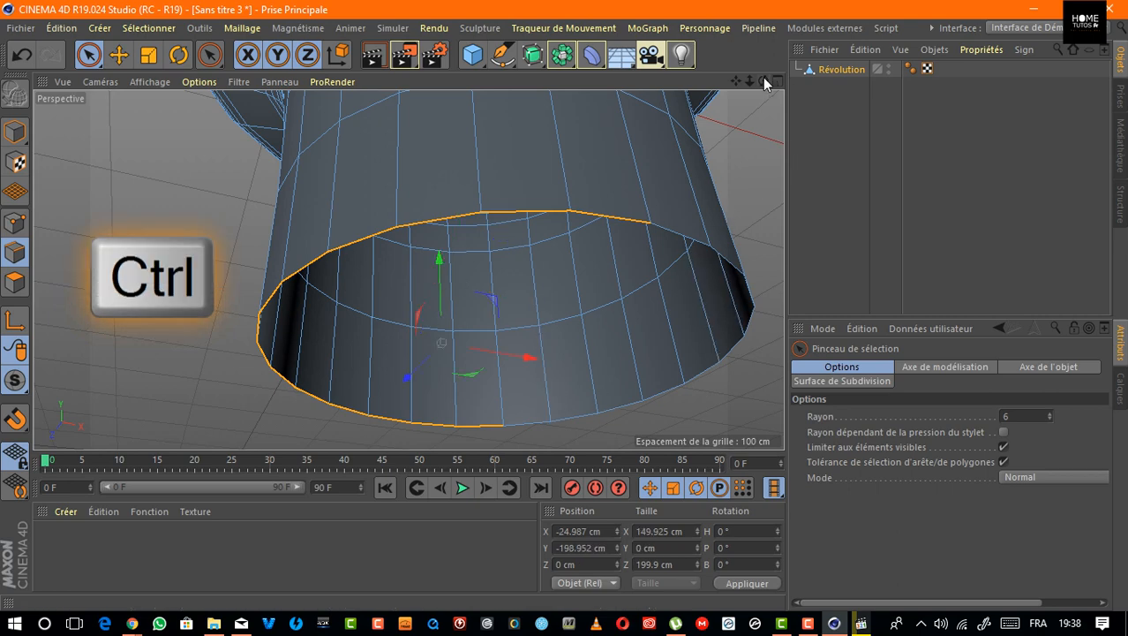
Add the remaining bottom rim edges to the selection to complete the loop around the shaft opening.
mouse_move(764, 83)
mouse_down()
mouse_move(618, 176)
mouse_move(408, 264)
mouse_move(587, 197)
mouse_up()
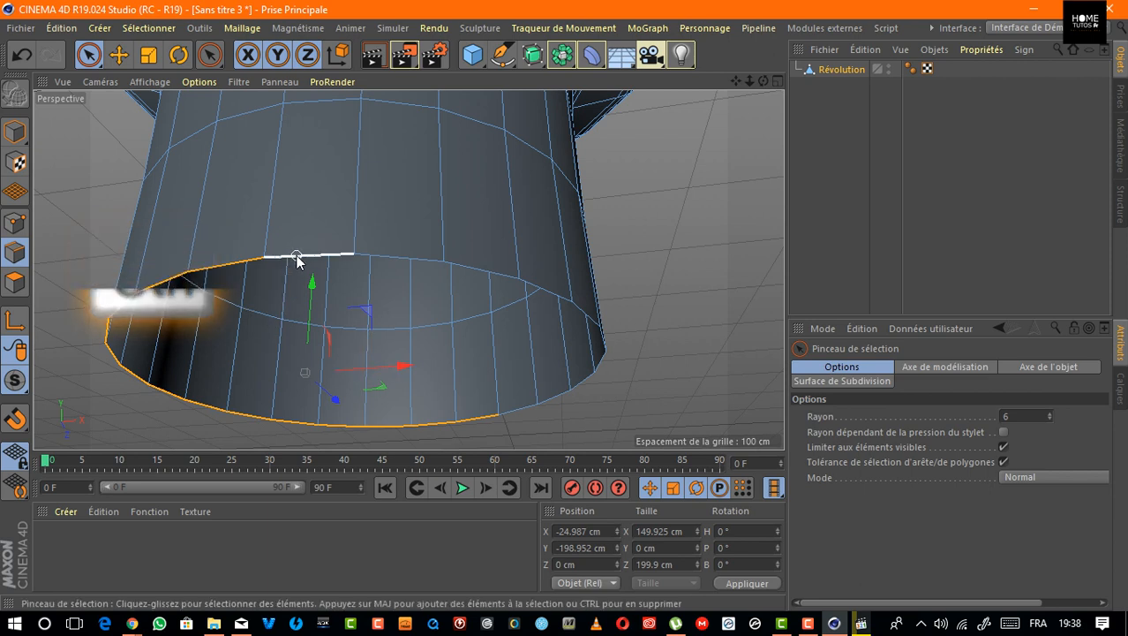
mouse_move(385, 258)
shift+mouse_down()
mouse_move(532, 272)
mouse_move(597, 301)
mouse_move(591, 348)
shift+mouse_up()
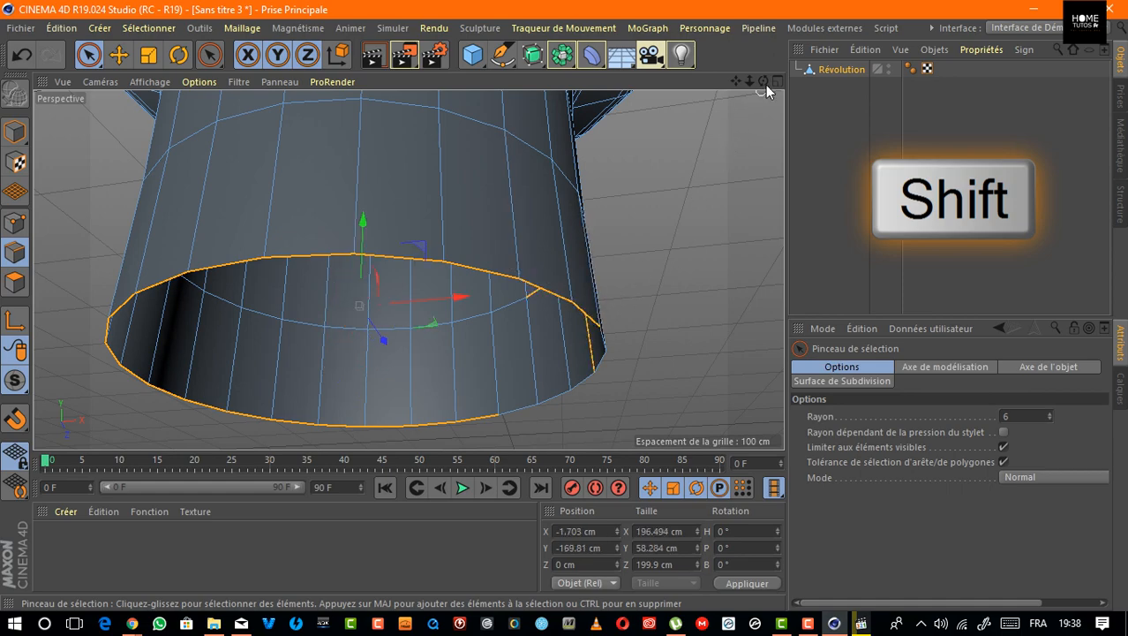
drag(764, 80, 696, 84)
shift+click(152, 318)
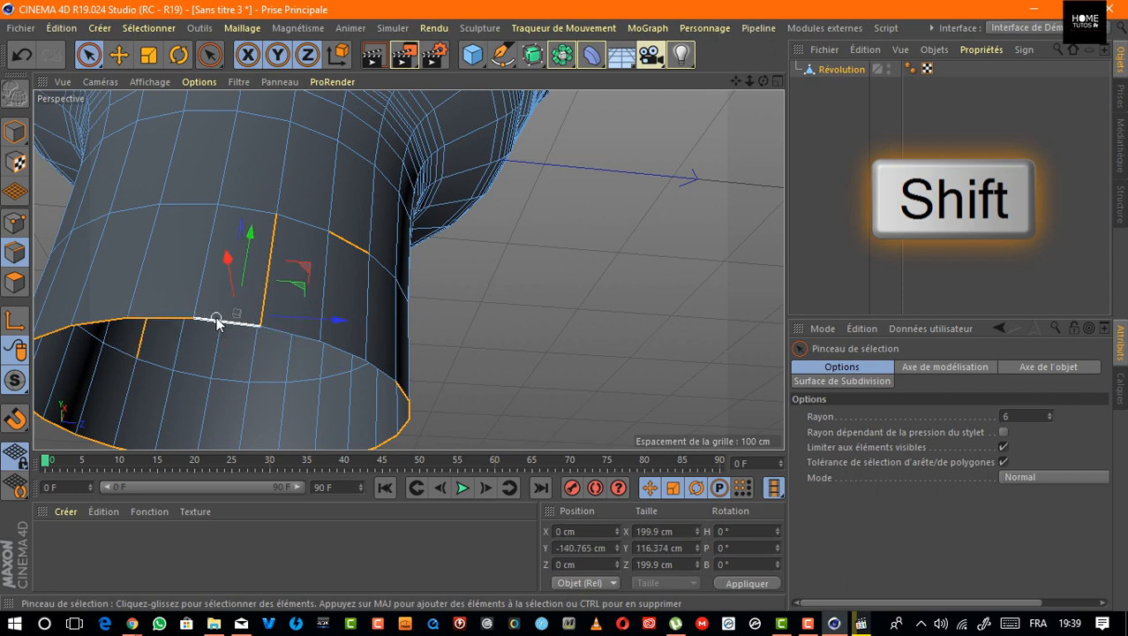
shift+drag(216, 327, 326, 349)
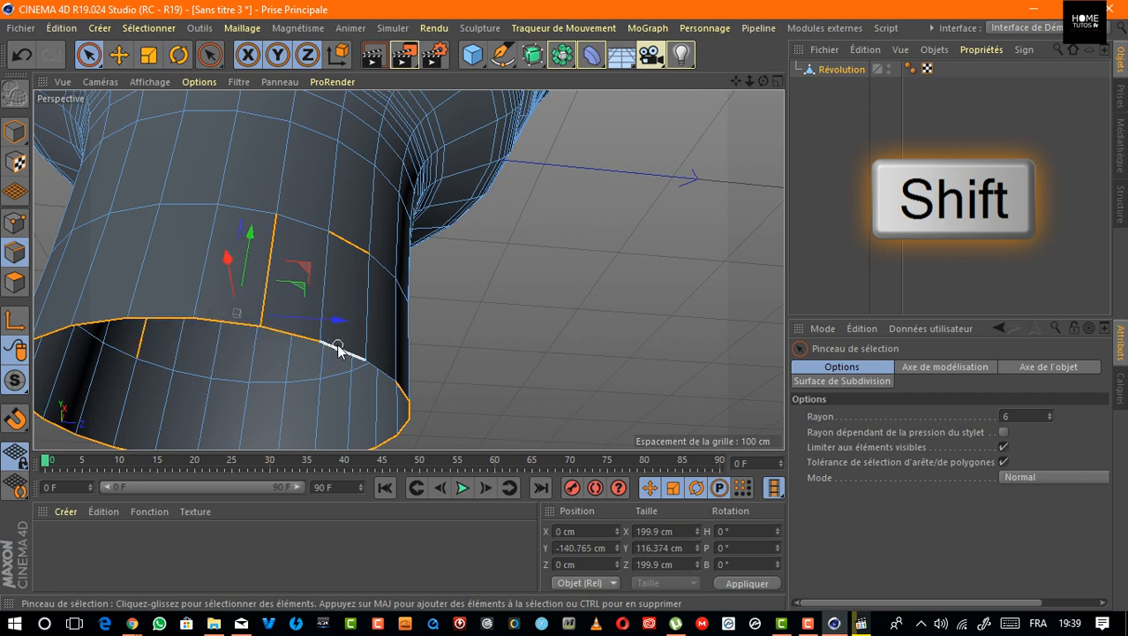
Deselect the stray edges on the shaft's outer wall and inside it, keeping only the bottom rim loop selected.
drag(762, 79, 359, 375)
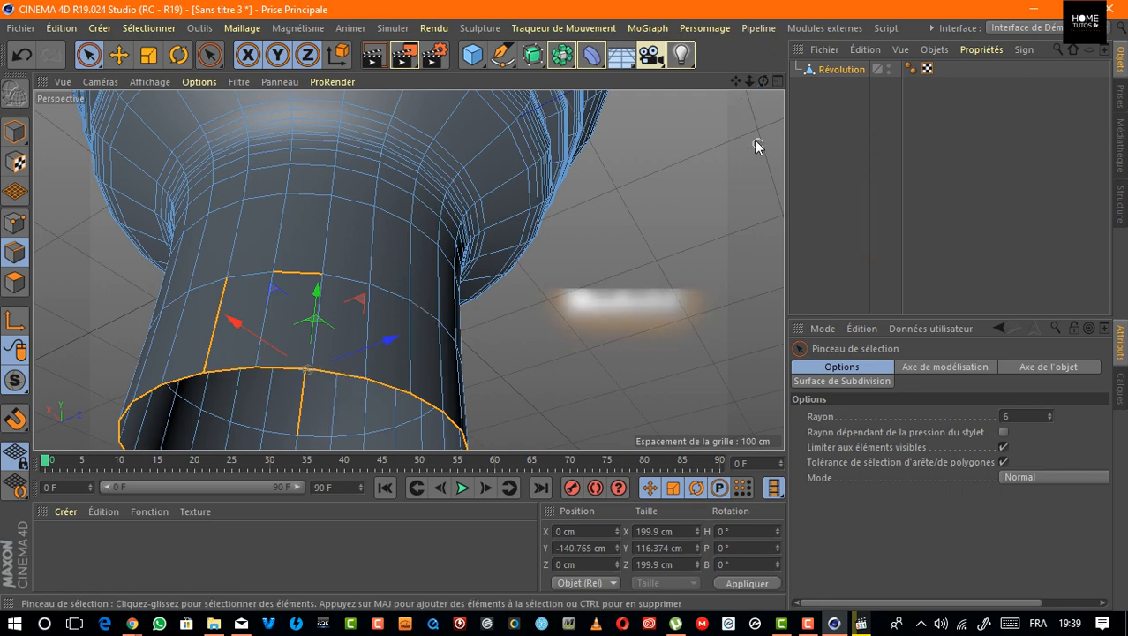
ctrl+drag(748, 80, 408, 268)
ctrl+drag(737, 83, 740, 181)
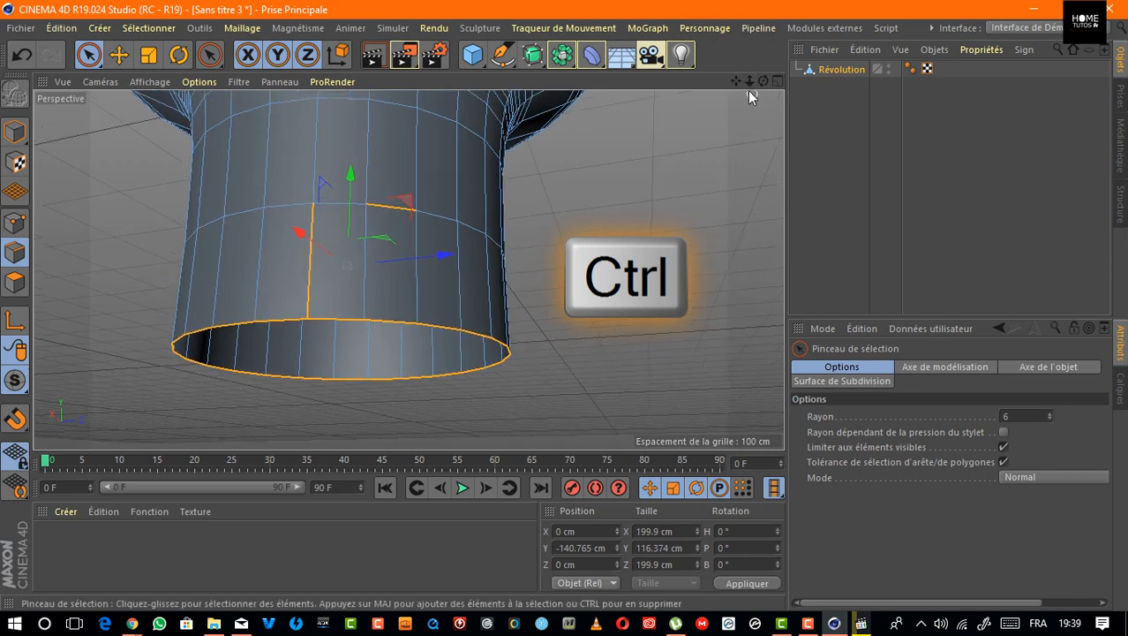
drag(737, 82, 749, 101)
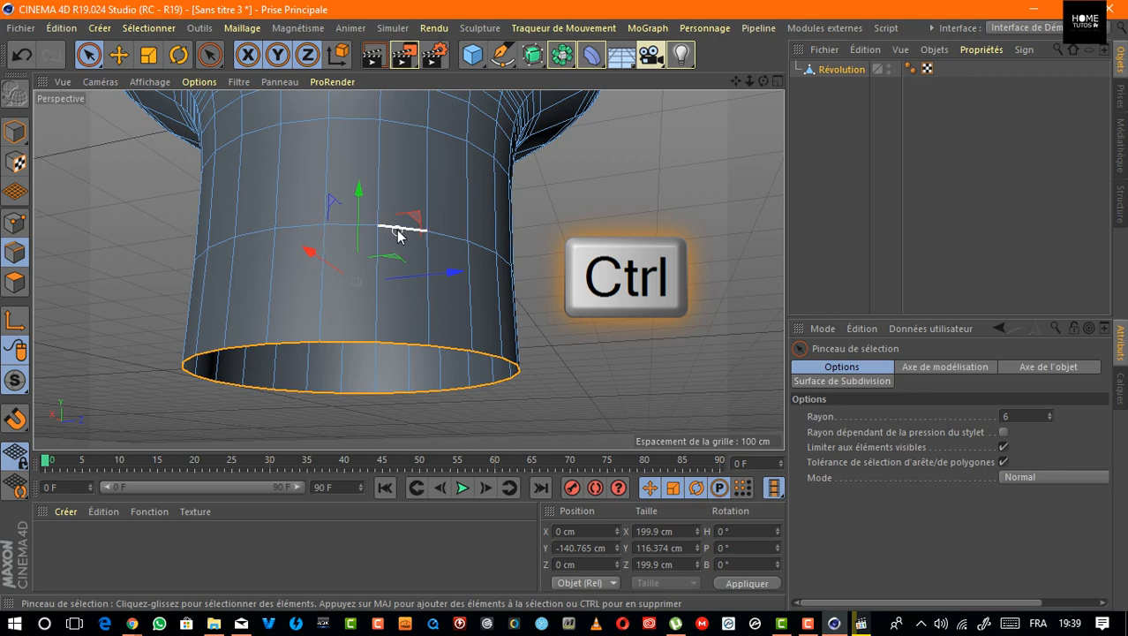
drag(763, 80, 408, 269)
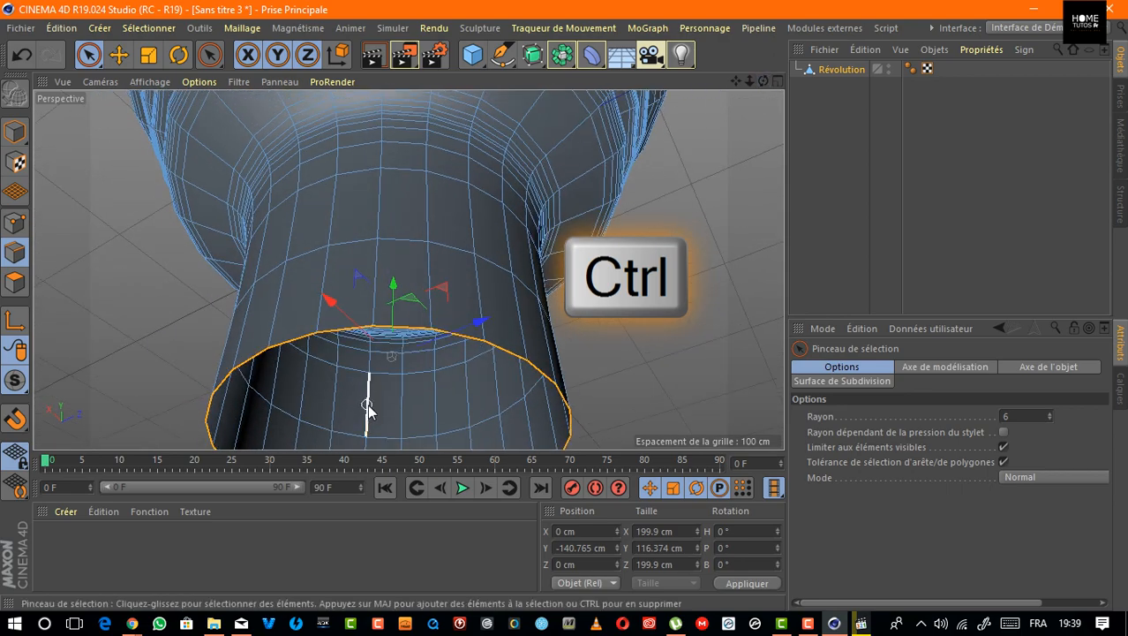
ctrl+click(367, 410)
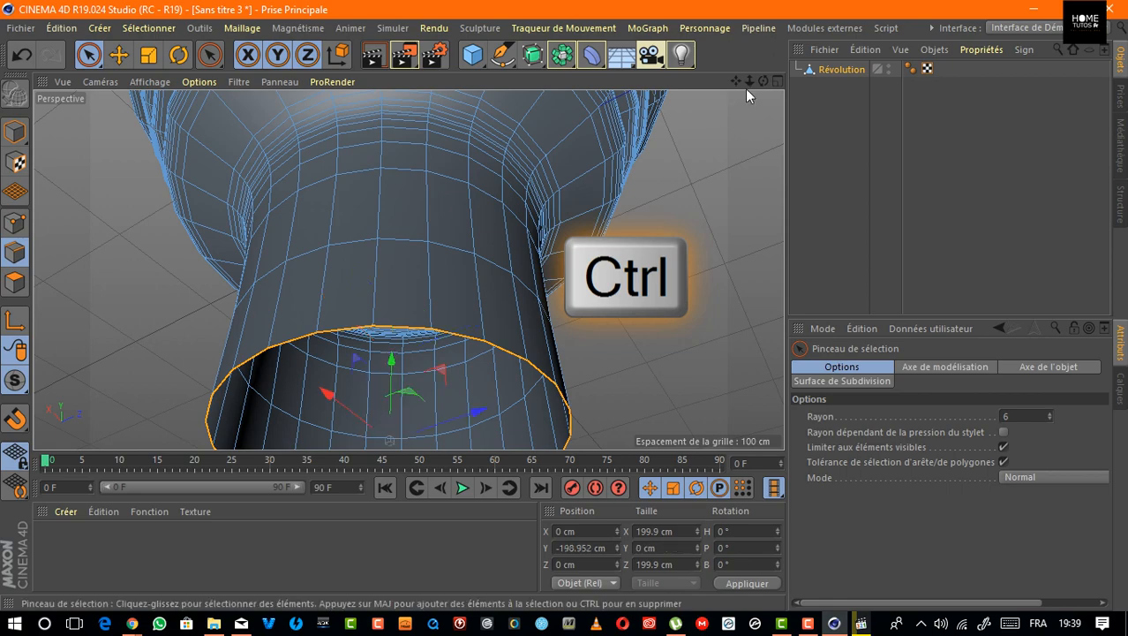
Extrude the selected edge loop at the shaft's bottom rim with an offset of 5 cm.
drag(750, 81, 737, 28)
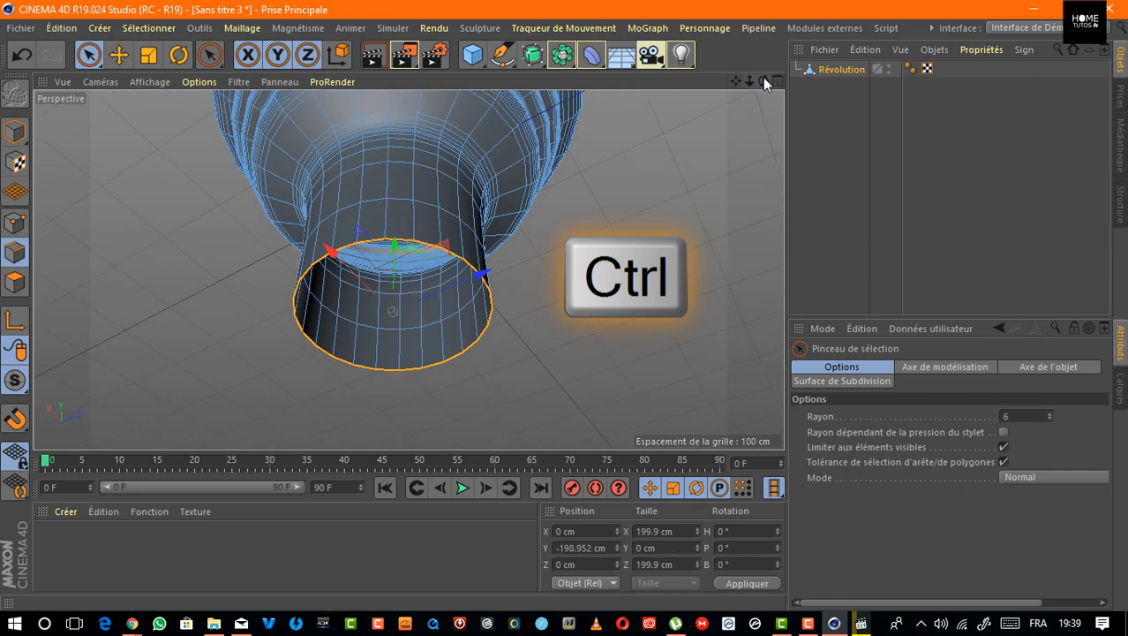
drag(763, 81, 409, 269)
mouse_move(737, 82)
mouse_down()
mouse_move(409, 269)
mouse_move(633, 210)
mouse_up()
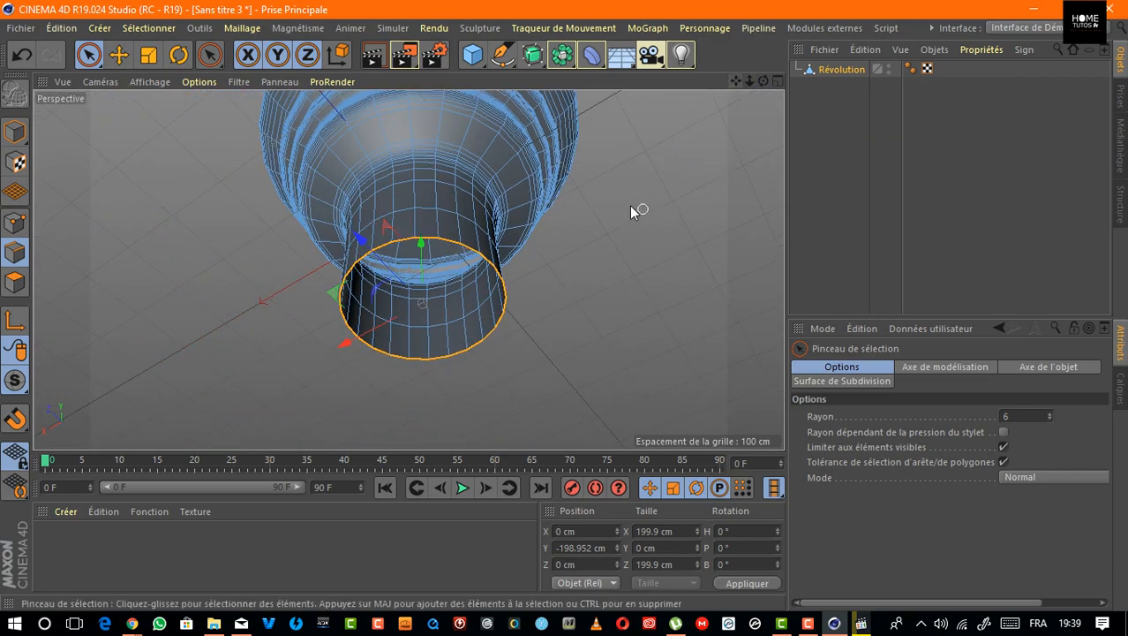
right_click(620, 144)
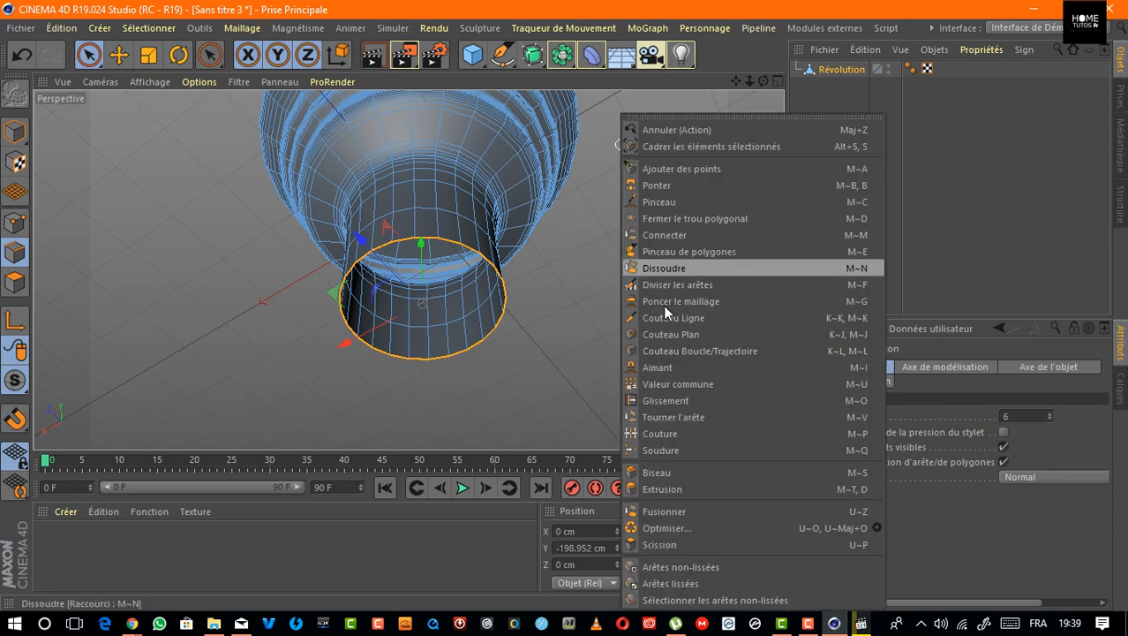
click(664, 489)
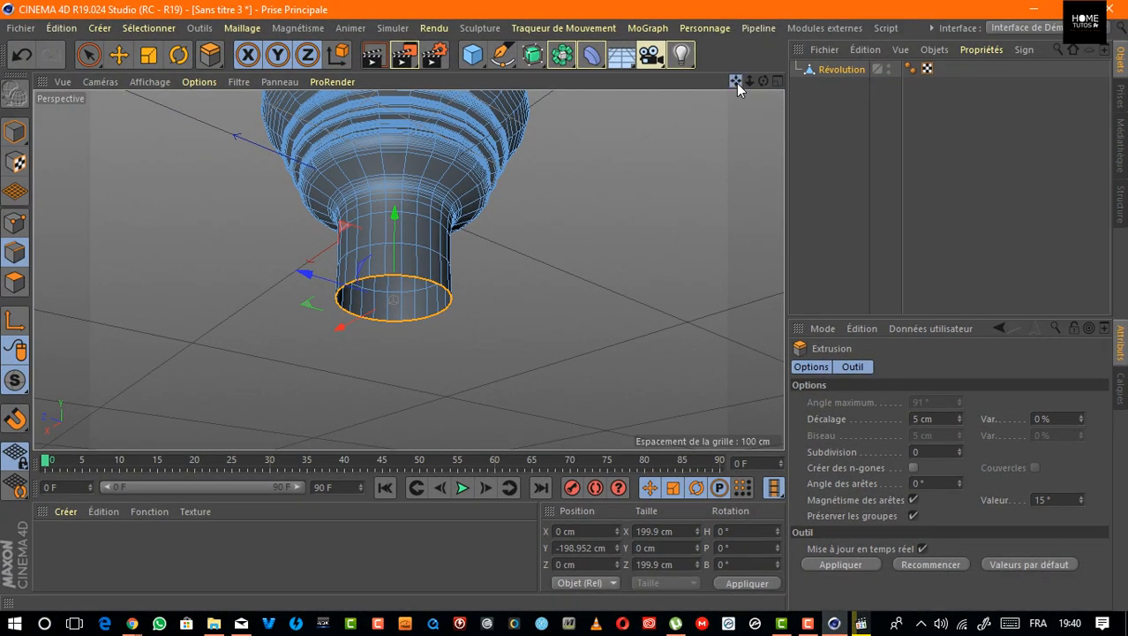
drag(737, 82, 698, 121)
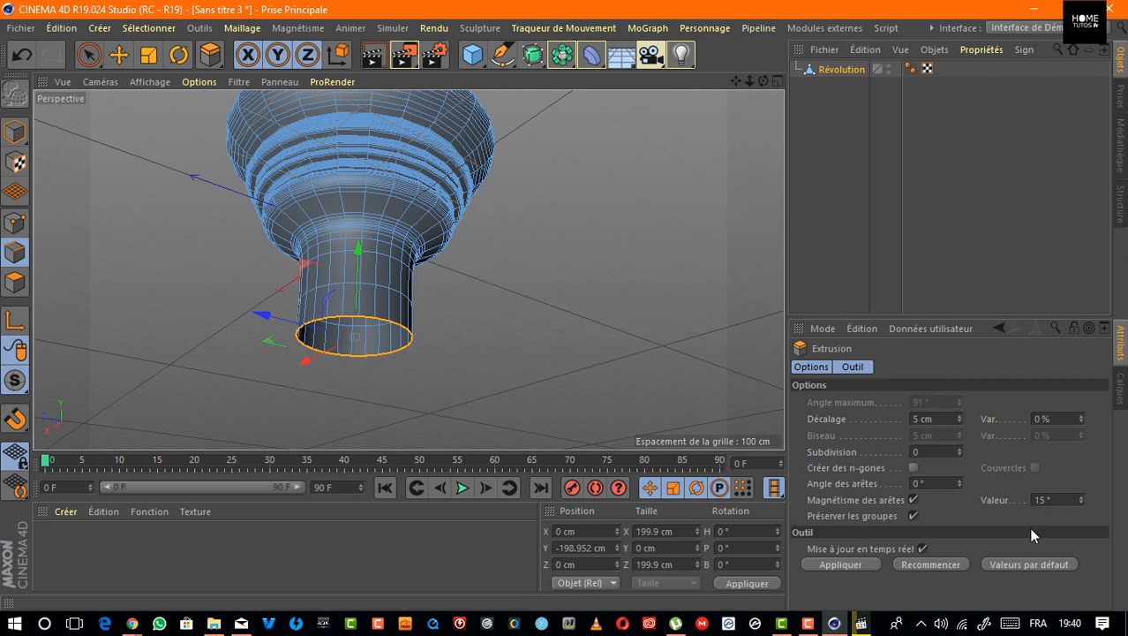
click(843, 565)
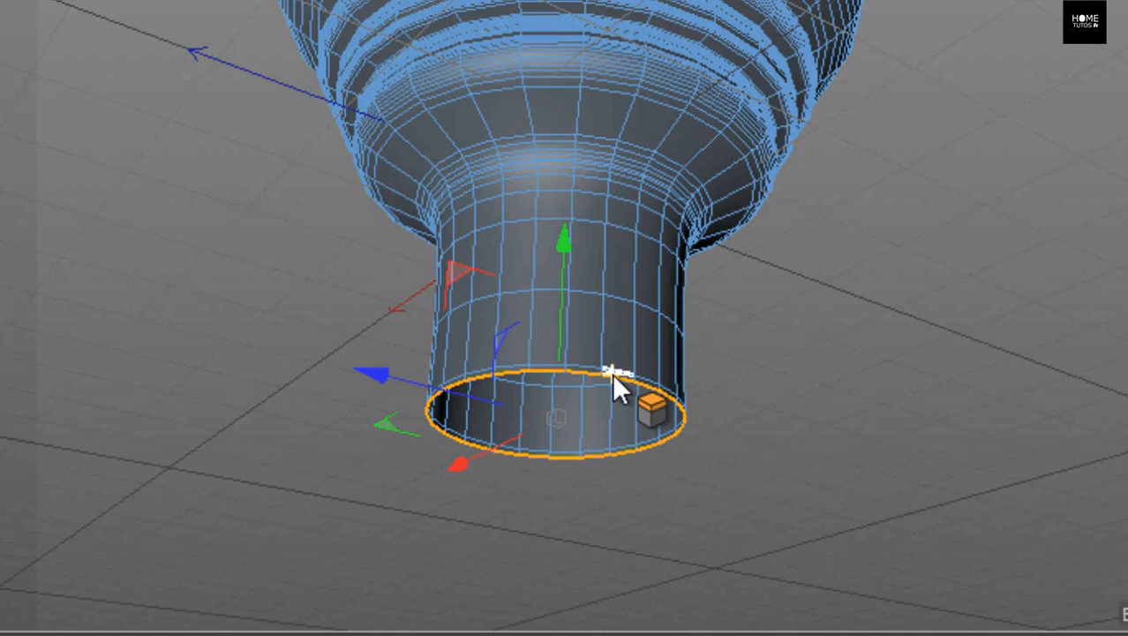
scroll(515, 355, up, 6)
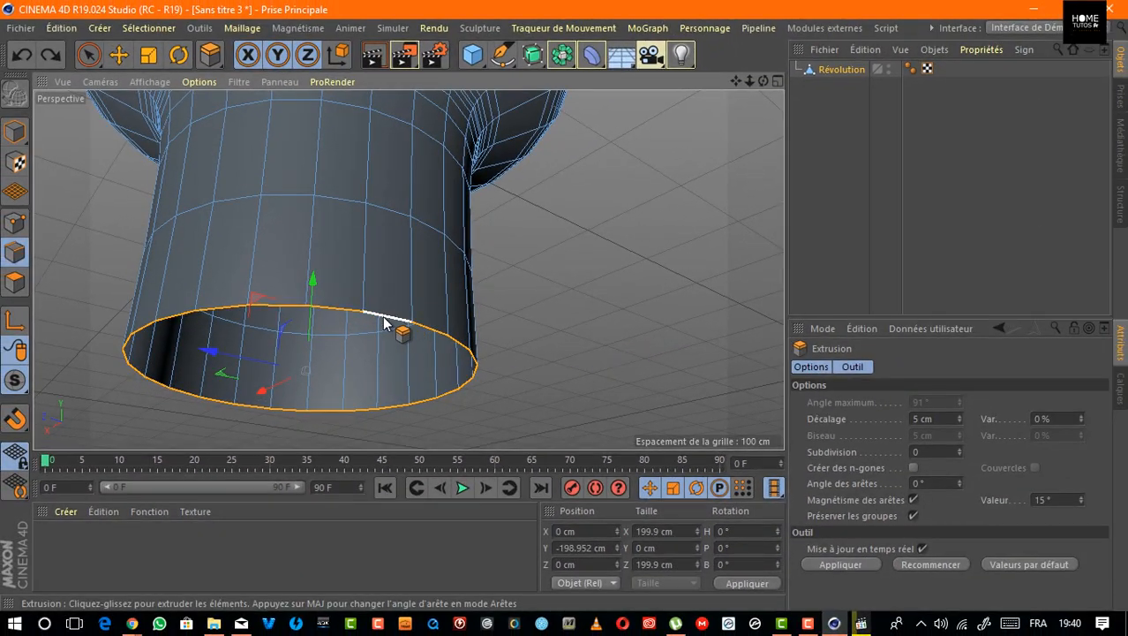
click(840, 563)
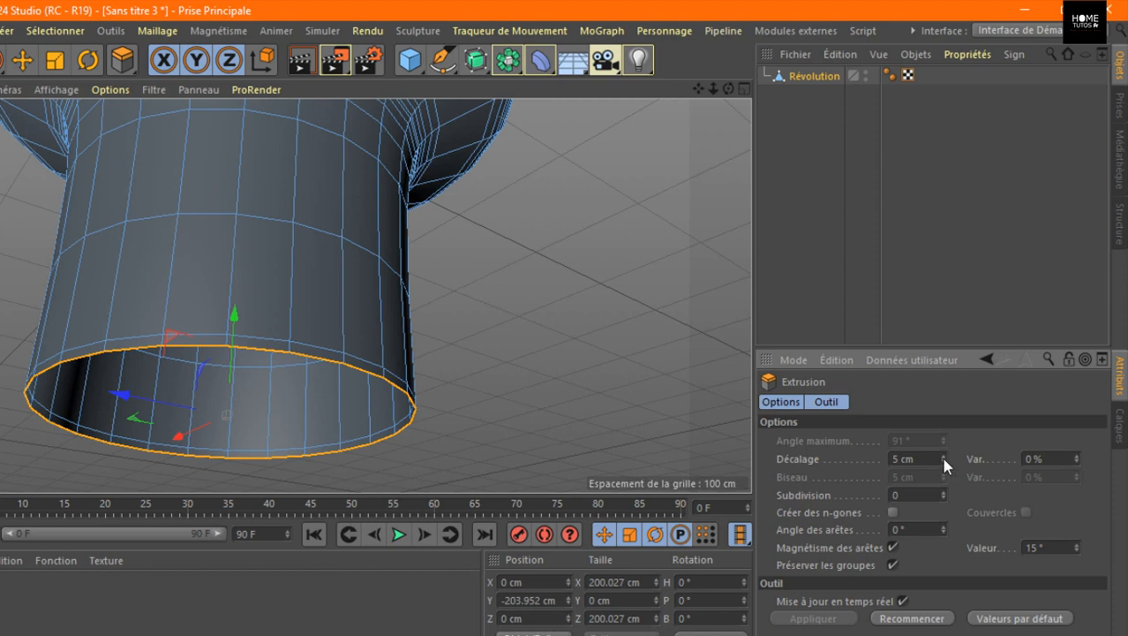
Increase the offset of the bottom rim extrusion to 57 cm, checking the added section against the shaft in the right view.
drag(942, 458, 946, 441)
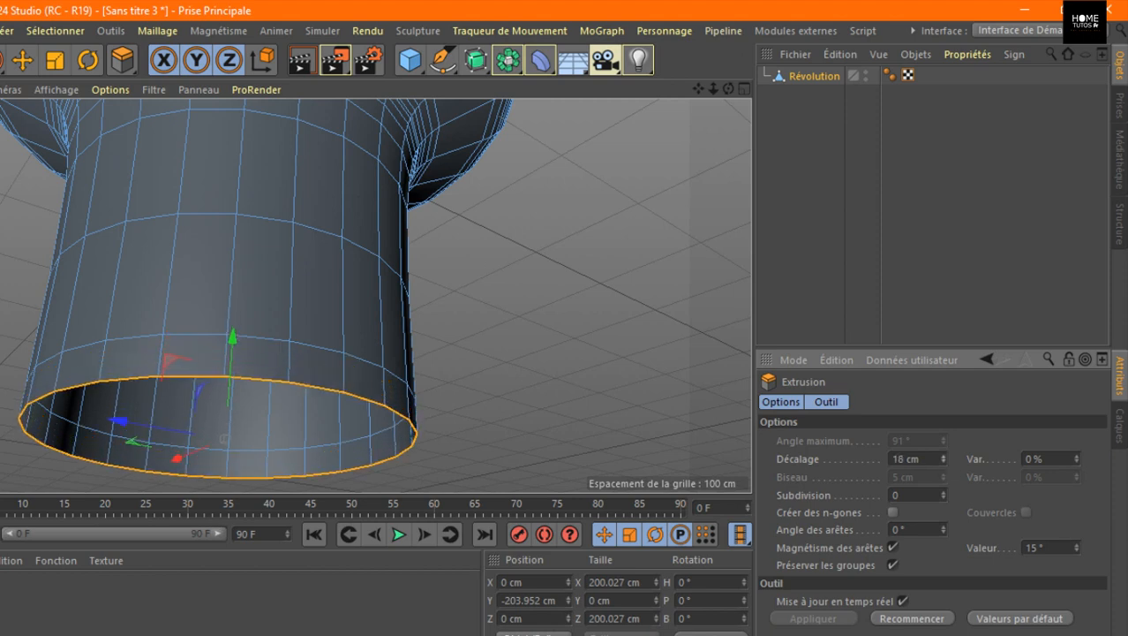
drag(312, 373, 345, 373)
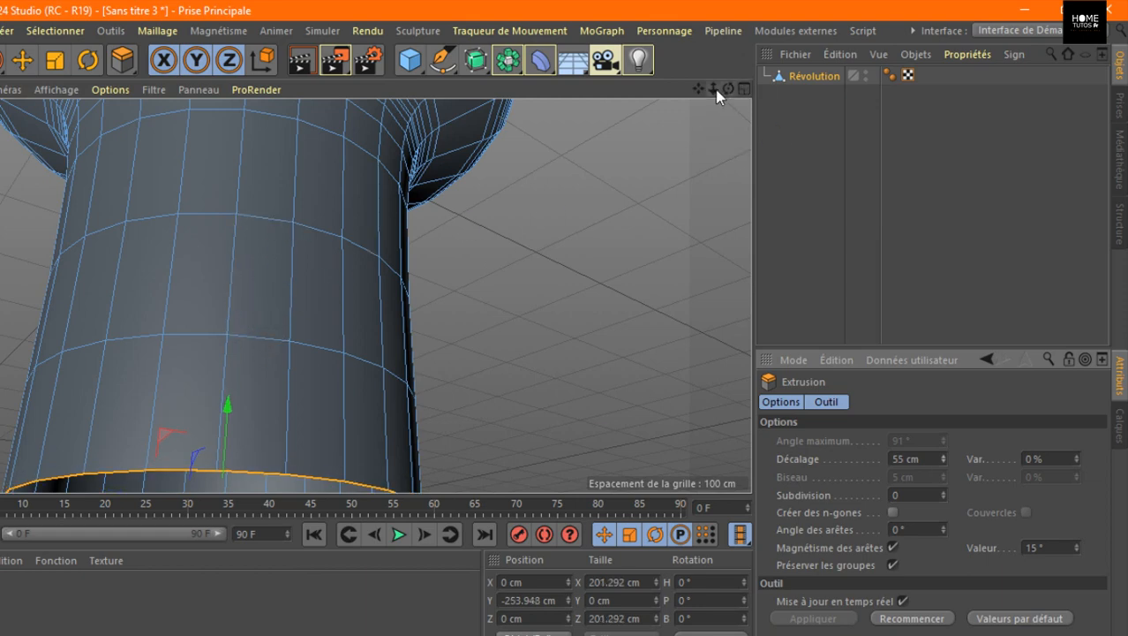
drag(713, 88, 340, 294)
click(743, 89)
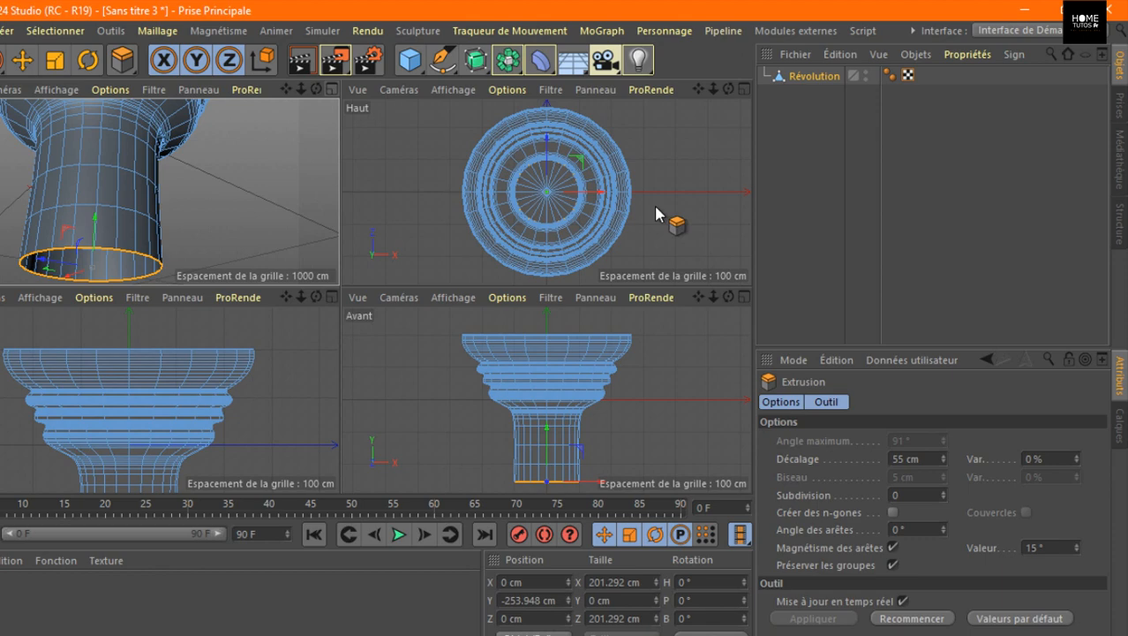
click(331, 297)
drag(712, 89, 340, 295)
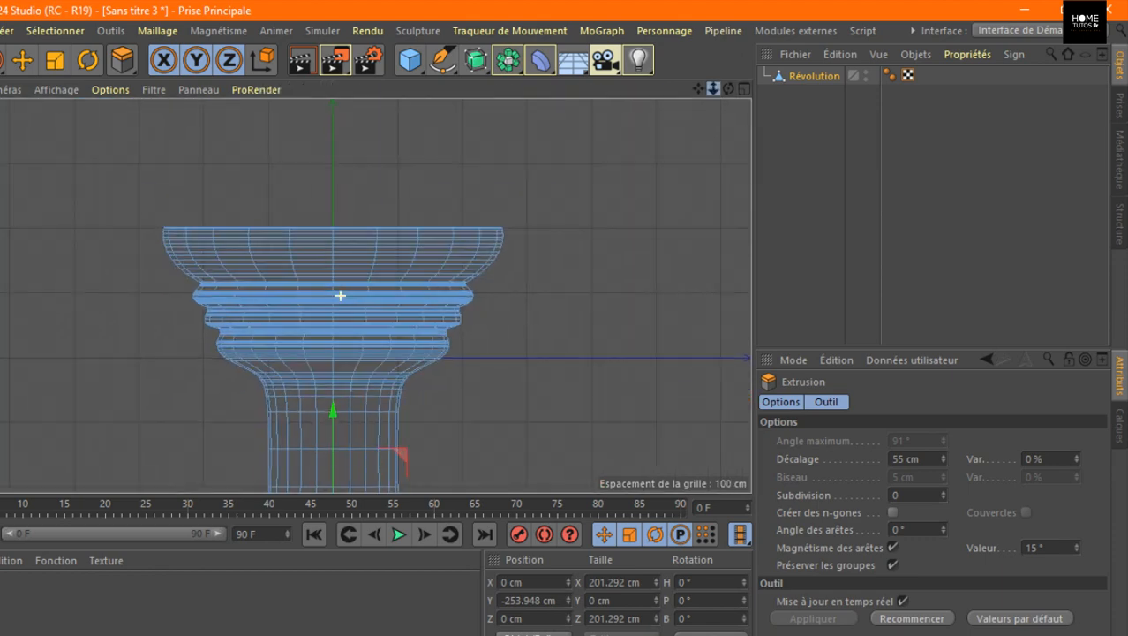
drag(699, 90, 340, 295)
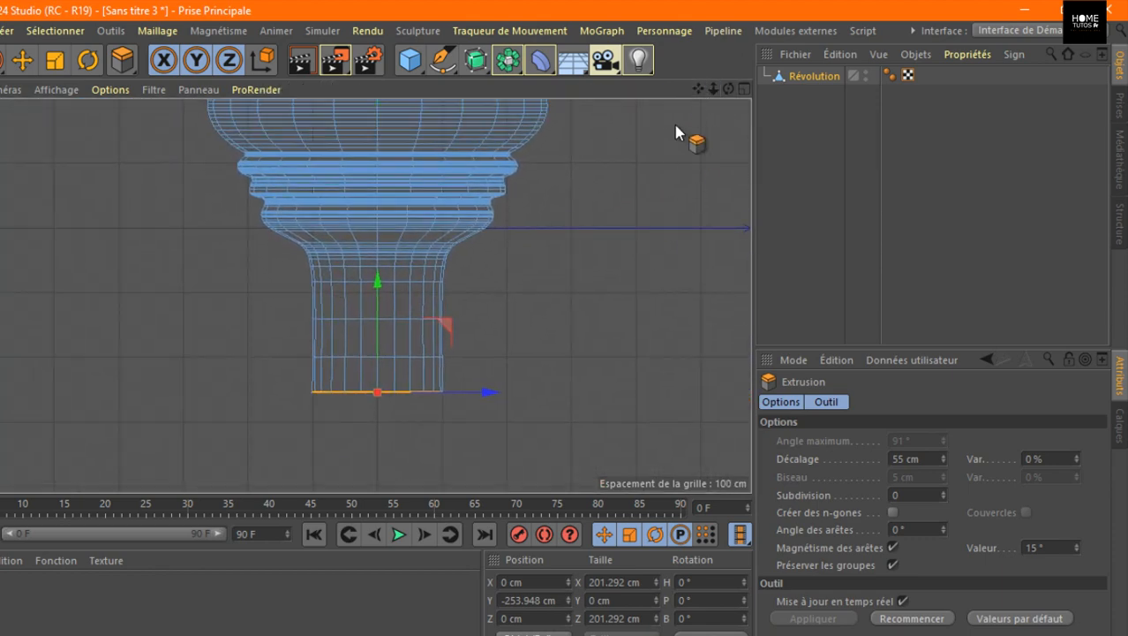
drag(713, 89, 688, 71)
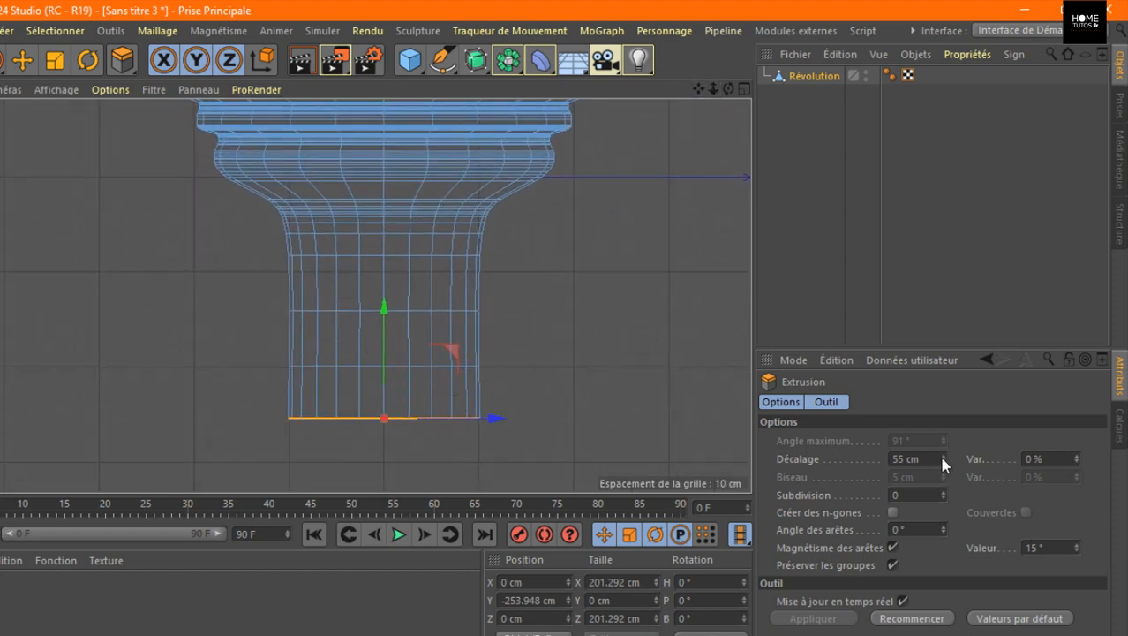
drag(944, 460, 926, 442)
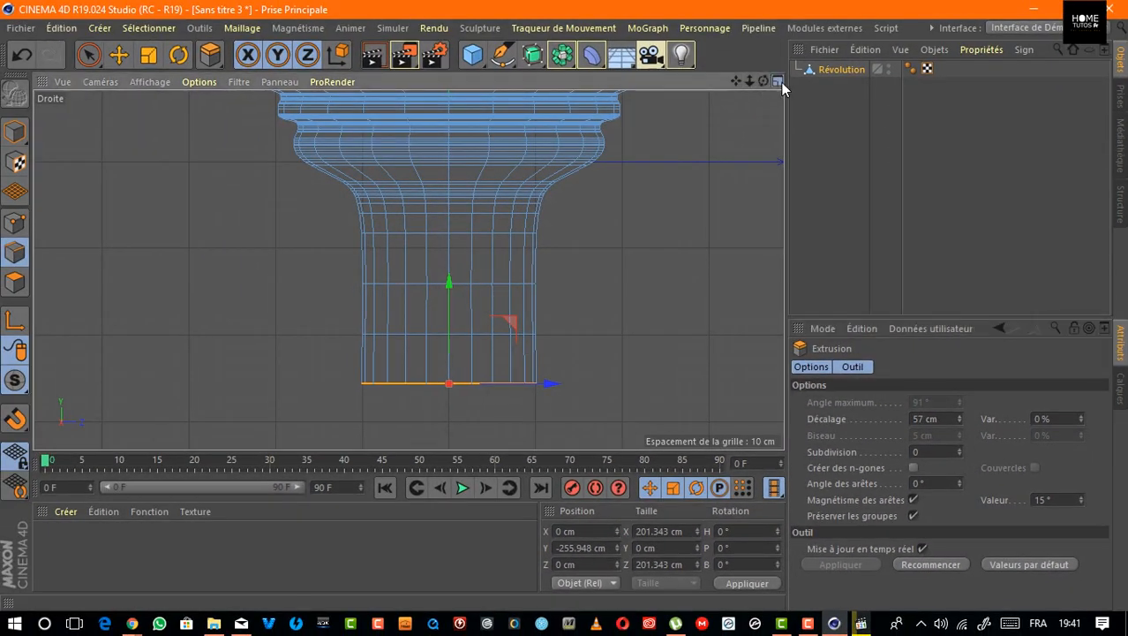
Repeat the 57 cm extrusion of the bottom rim until the shaft reaches down to about Y -2023 cm.
click(778, 81)
drag(374, 82, 377, 101)
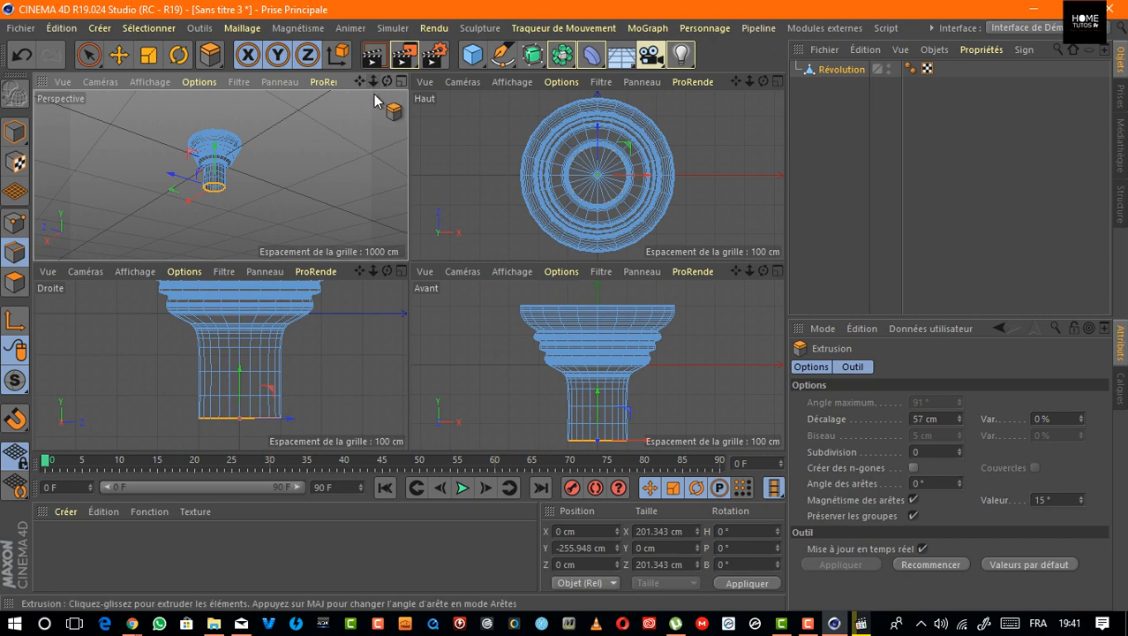
drag(373, 271, 359, 229)
click(401, 271)
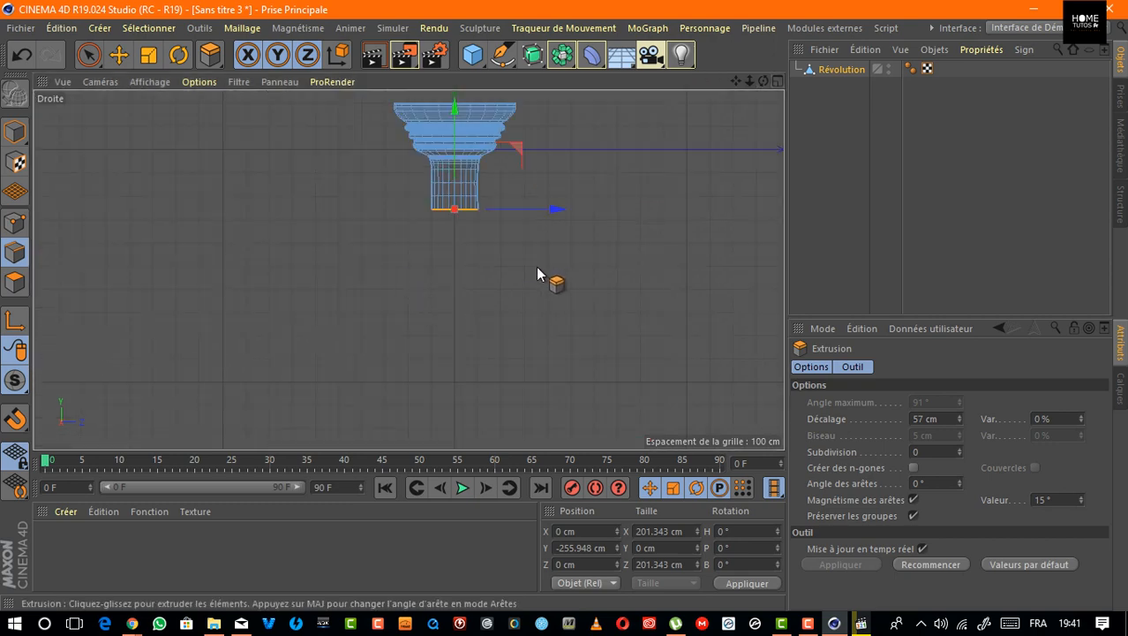
mouse_move(748, 85)
mouse_down()
mouse_move(736, 85)
mouse_move(747, 52)
mouse_move(737, 80)
mouse_up()
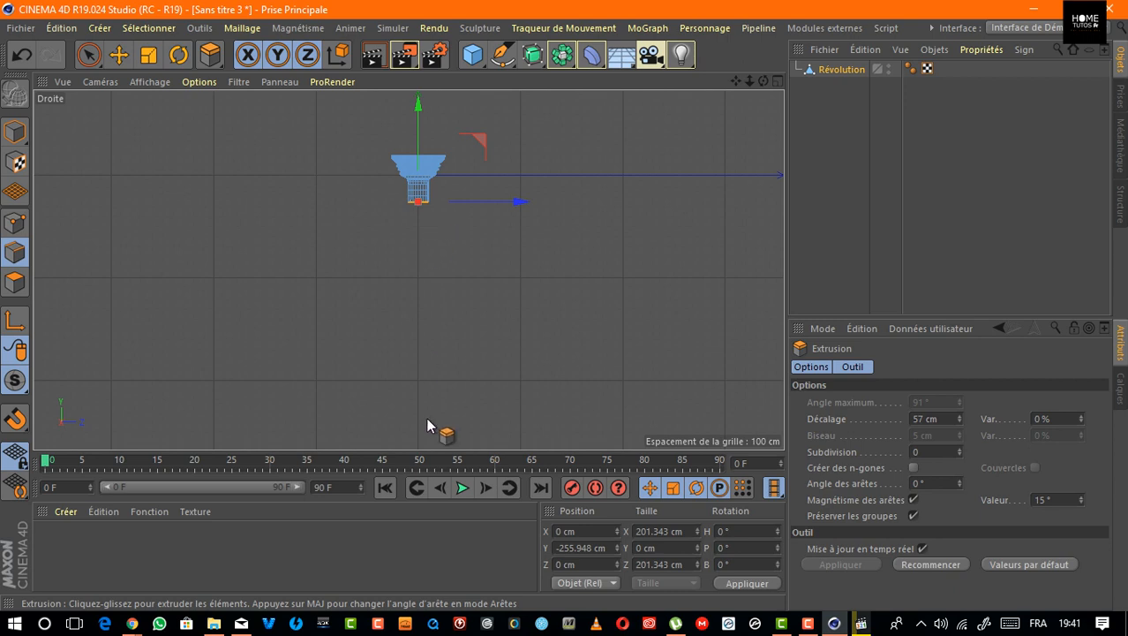
click(918, 563)
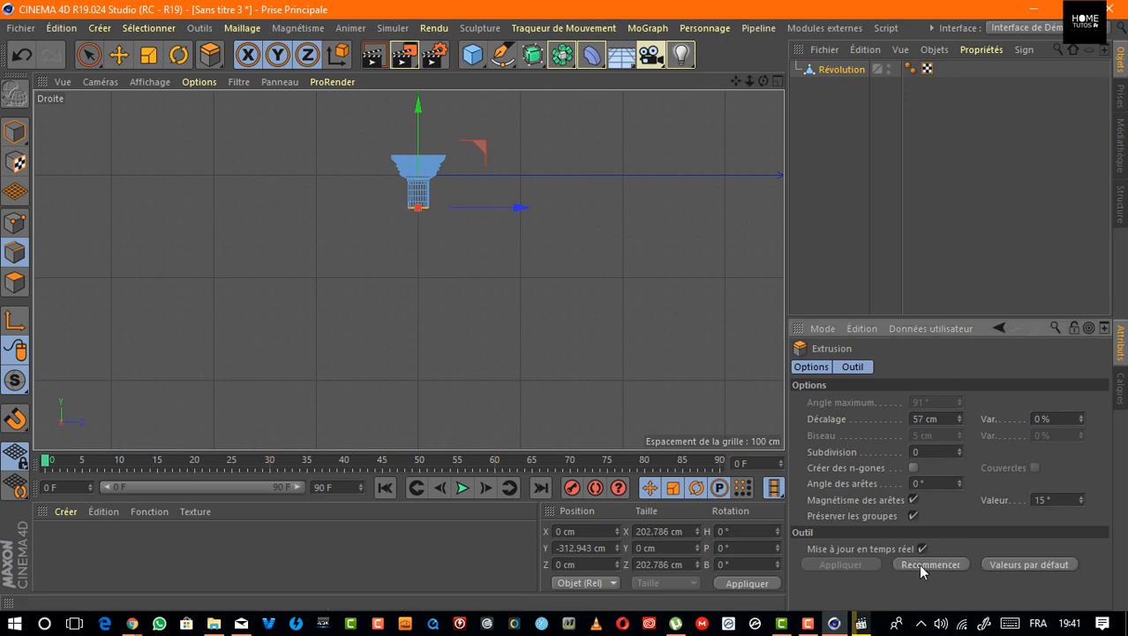
click(920, 565)
click(920, 565)
click(920, 565)
click(920, 565)
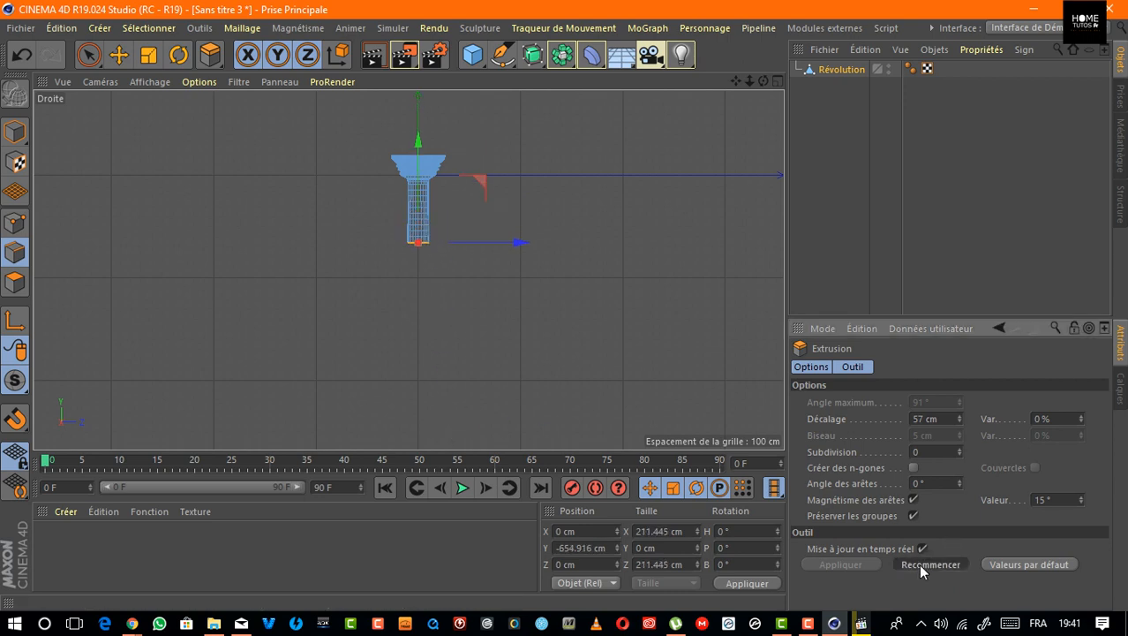
click(920, 565)
click(920, 565)
click(920, 565)
click(920, 565)
click(920, 565)
click(920, 565)
click(920, 565)
click(920, 565)
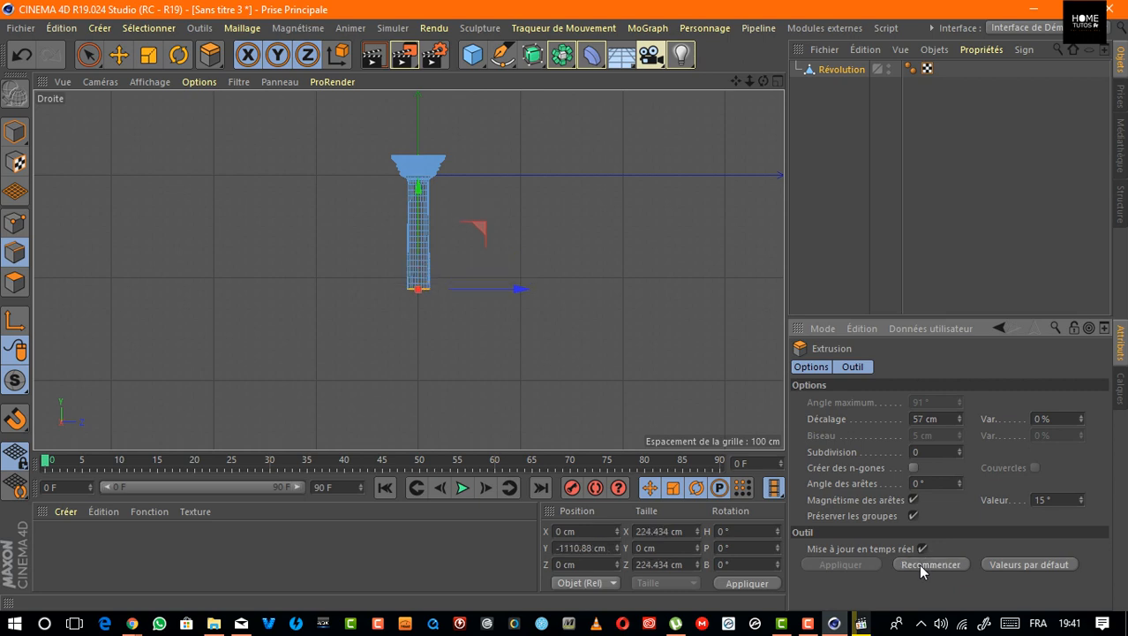
click(920, 565)
click(920, 565)
click(920, 565)
click(920, 565)
click(920, 565)
click(920, 565)
click(920, 565)
click(920, 565)
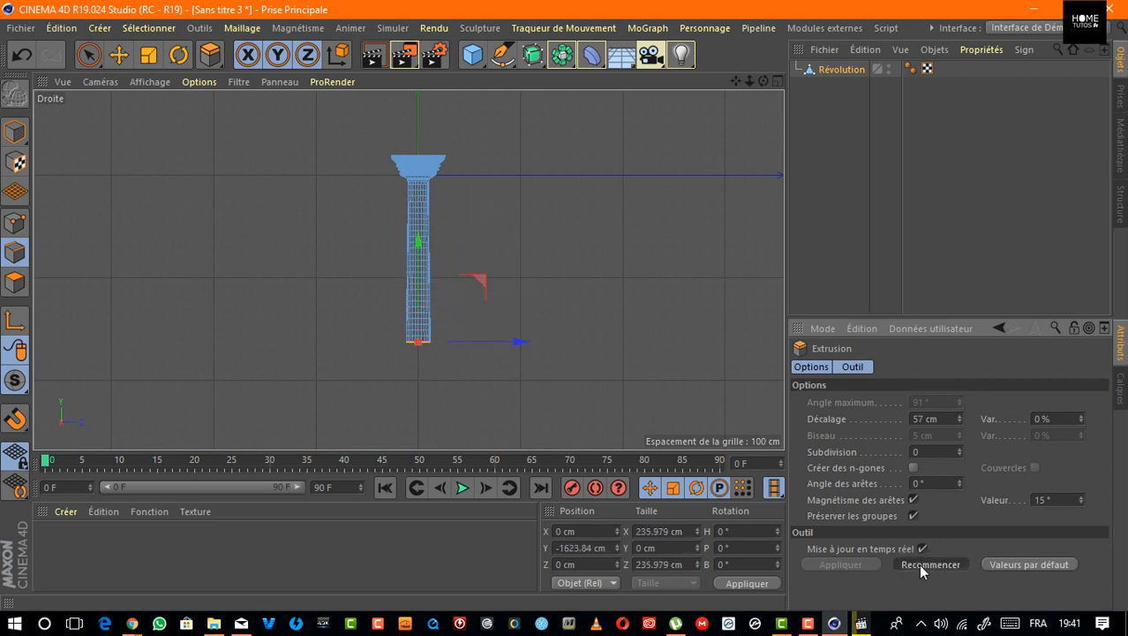
click(920, 565)
click(920, 565)
click(920, 565)
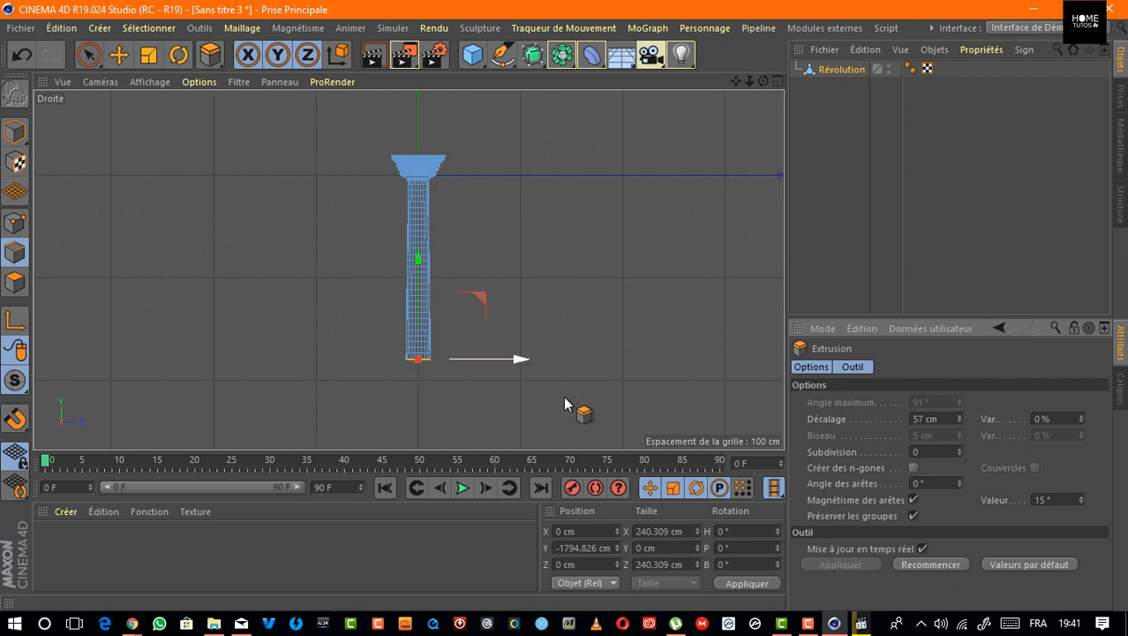
click(923, 564)
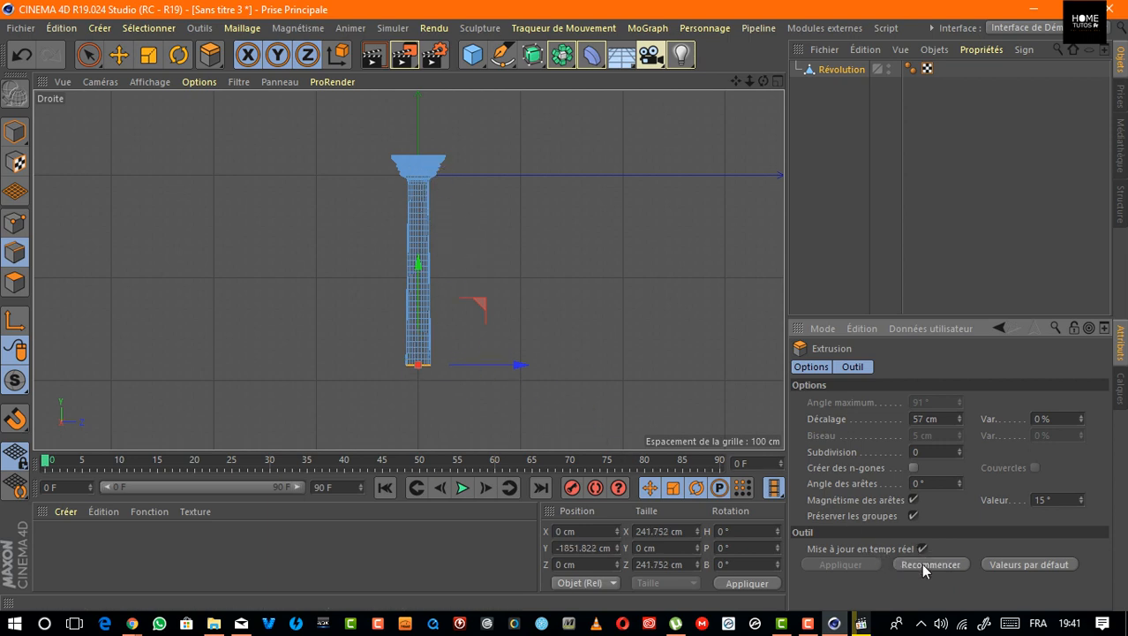
click(923, 564)
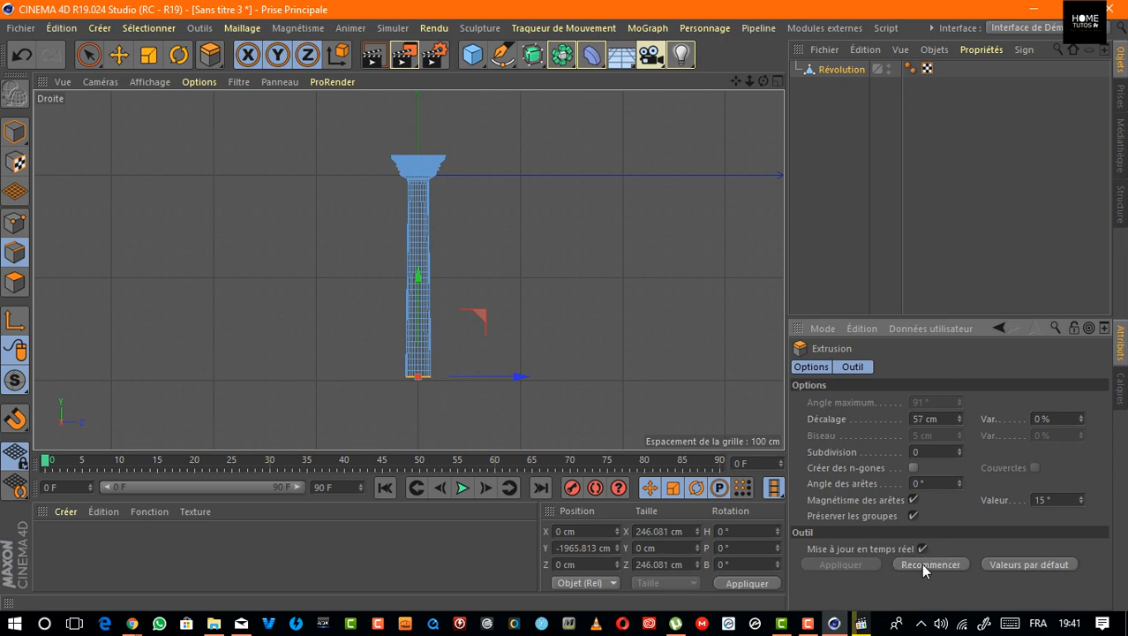
click(923, 564)
Add one more 57 cm extrusion to the shaft's bottom rim in the perspective view.
click(778, 82)
click(402, 86)
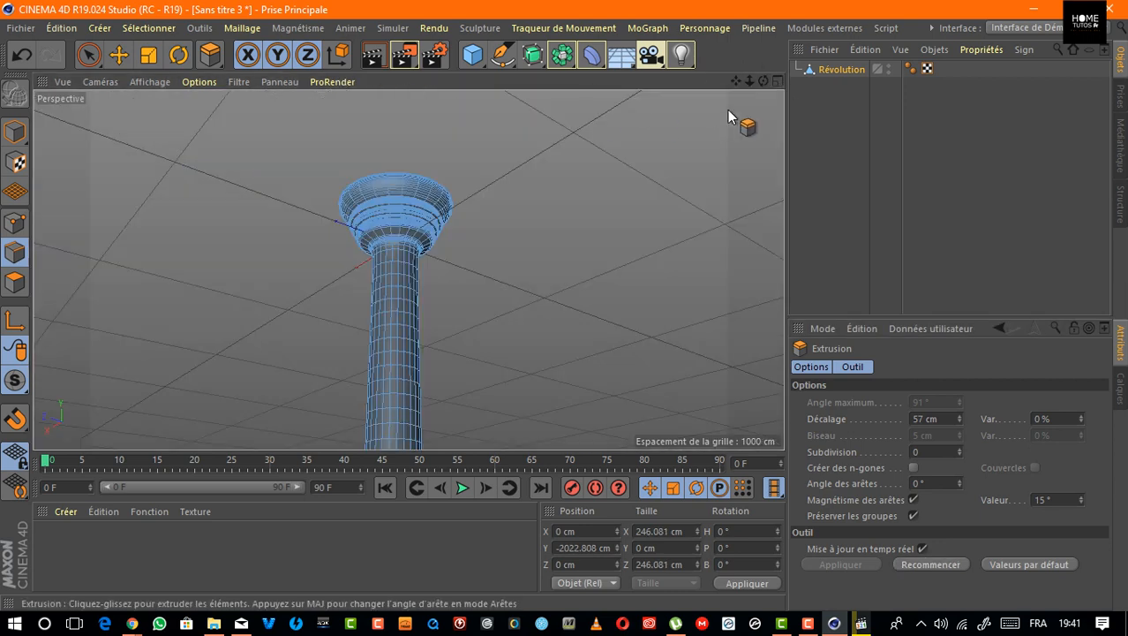
drag(749, 80, 408, 268)
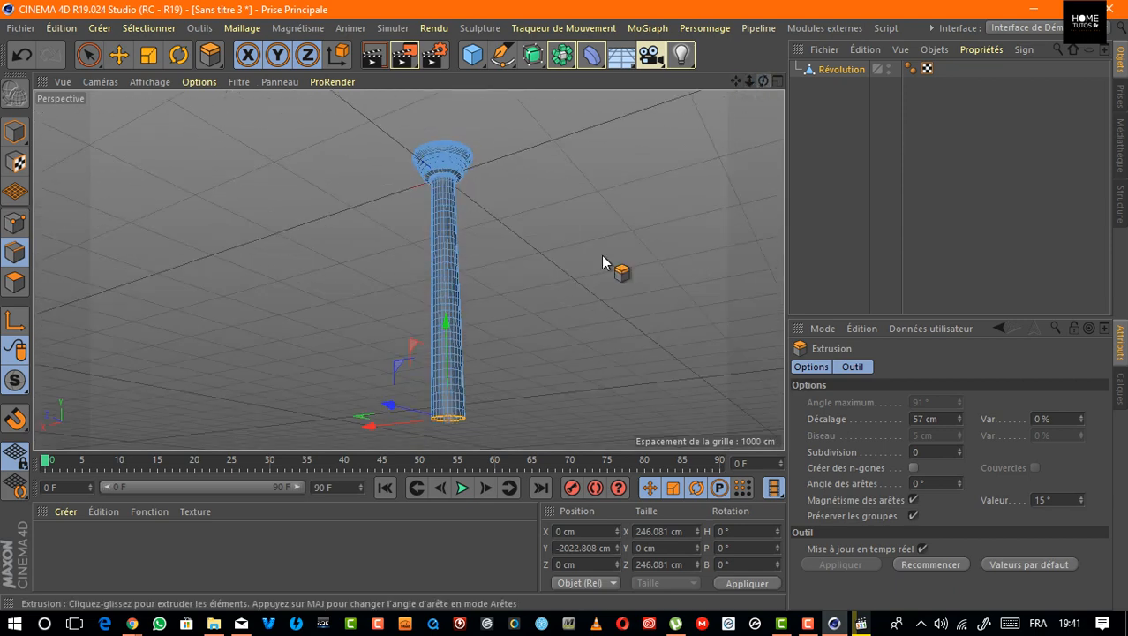
drag(738, 81, 408, 267)
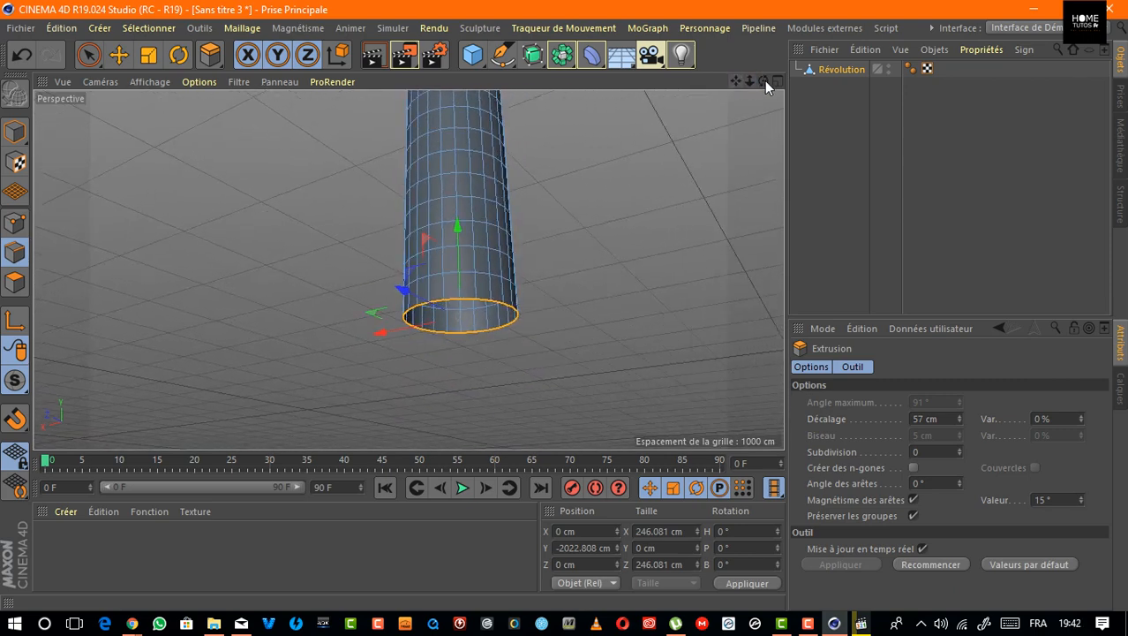
click(922, 563)
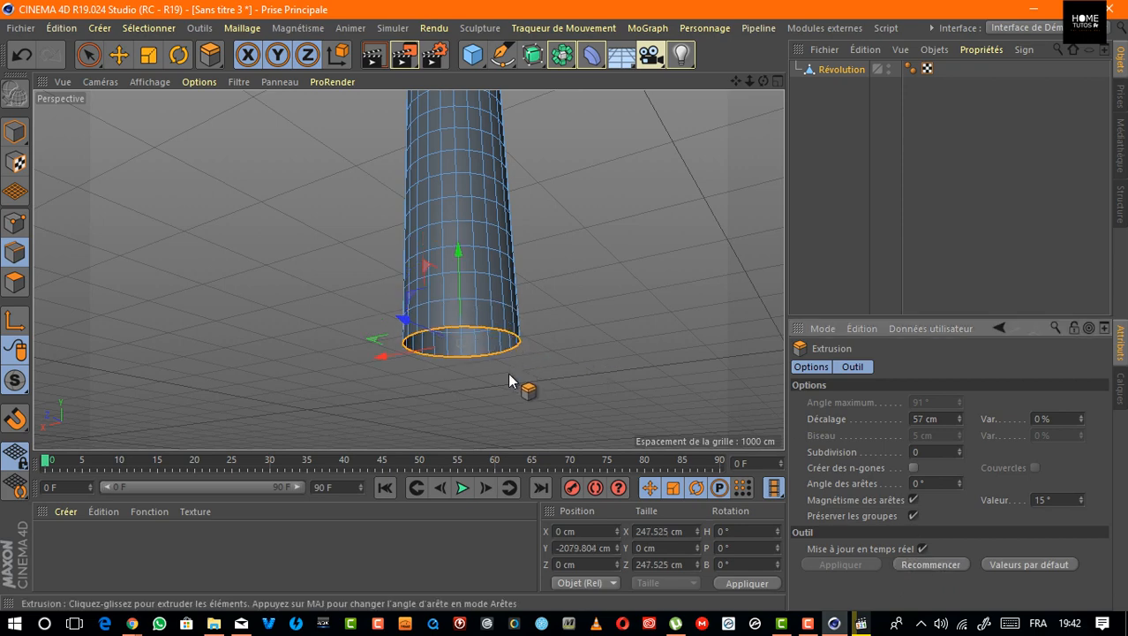
Scale the shaft's bottom rim outward in X and Z to flare the lower end, and raise the rim slightly.
click(149, 55)
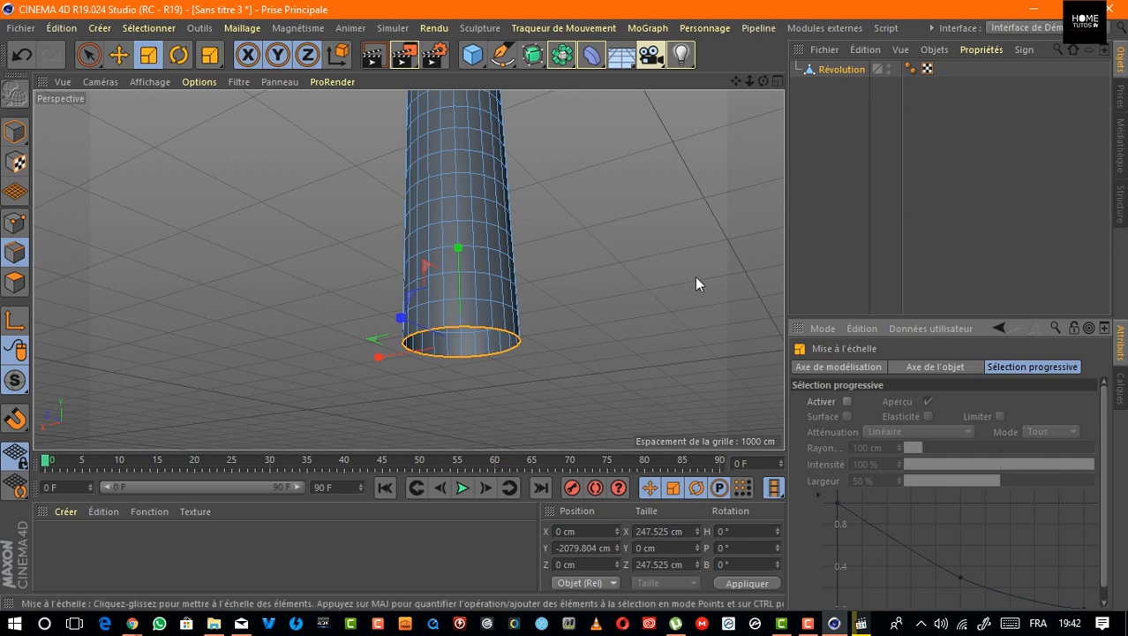
drag(763, 82, 408, 268)
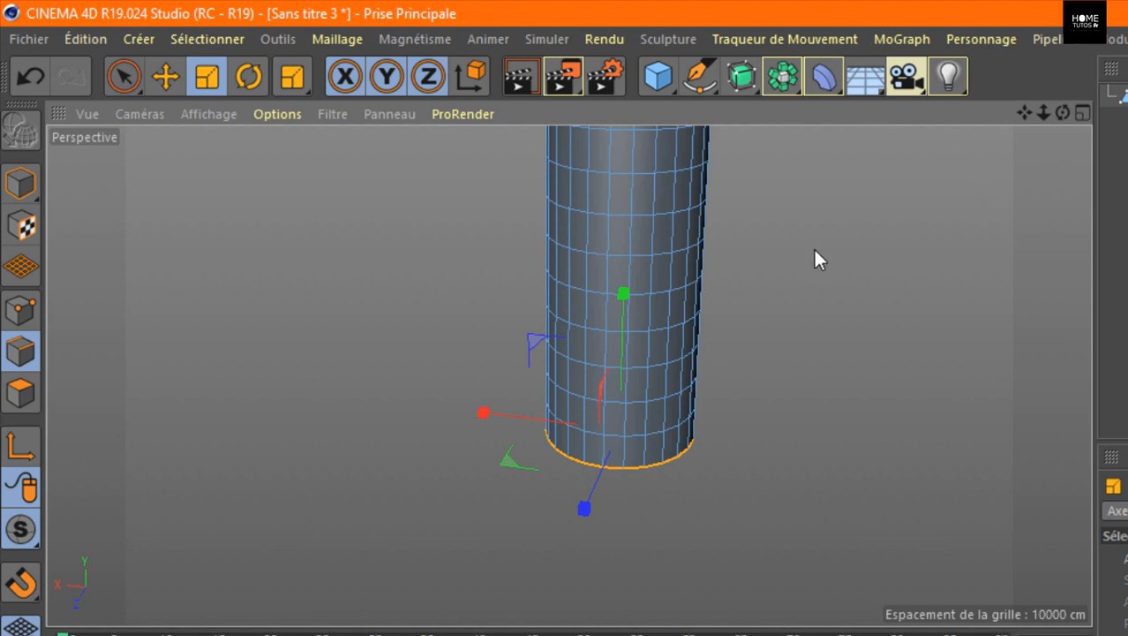
click(1081, 113)
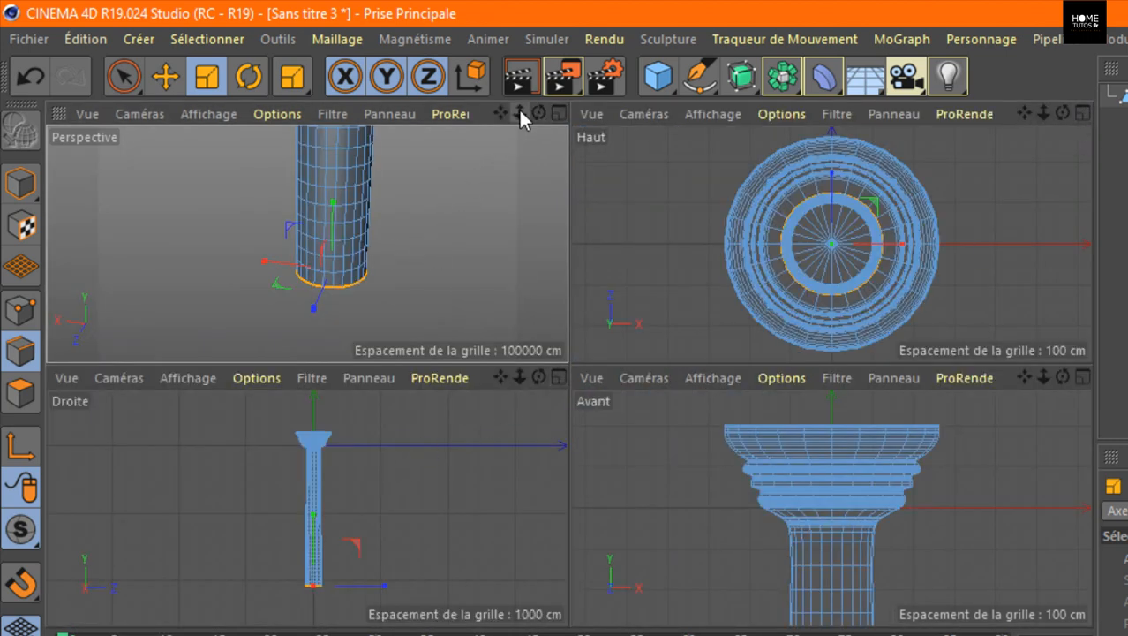
drag(520, 112, 463, 77)
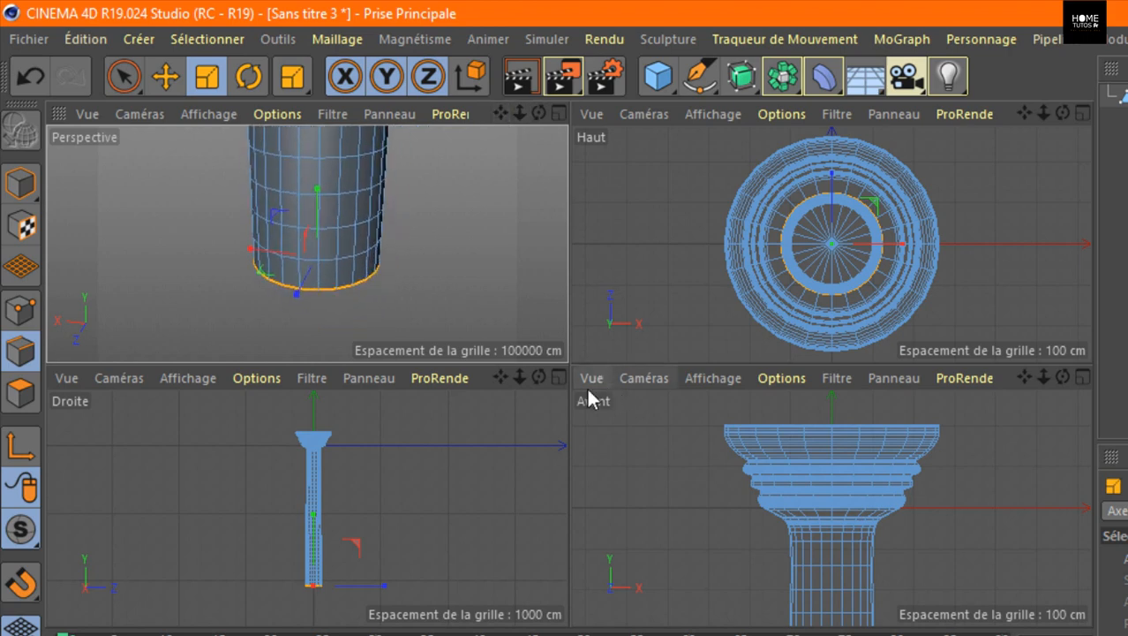
drag(520, 377, 486, 91)
mouse_move(521, 377)
mouse_down()
mouse_move(565, 377)
mouse_move(482, 399)
mouse_move(544, 377)
mouse_move(506, 369)
mouse_up()
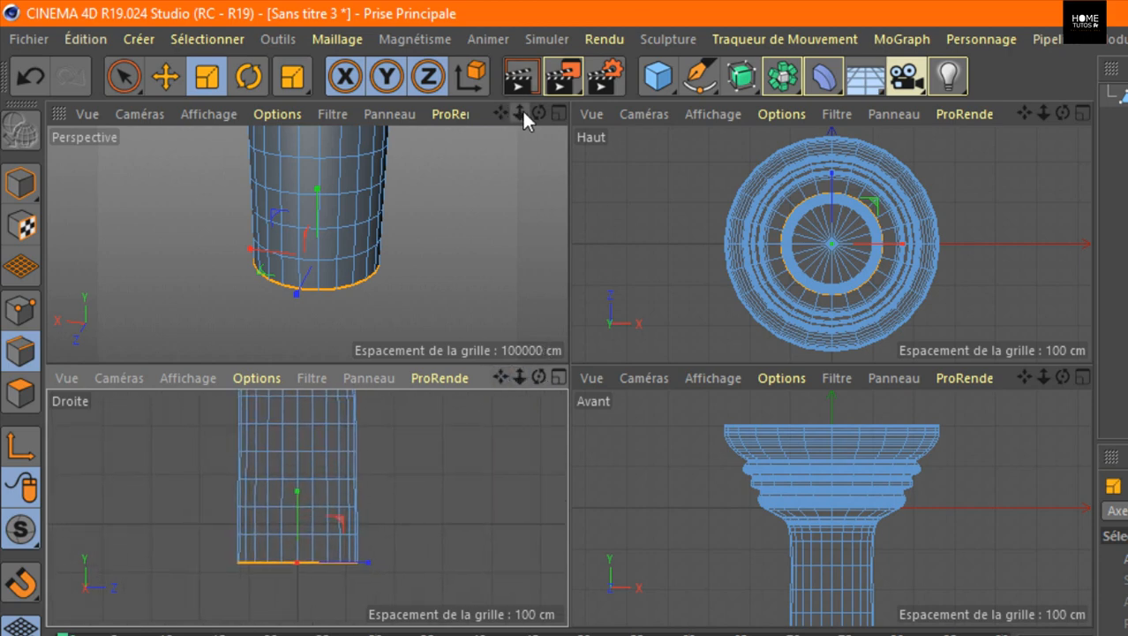
drag(523, 115, 544, 115)
drag(521, 380, 539, 380)
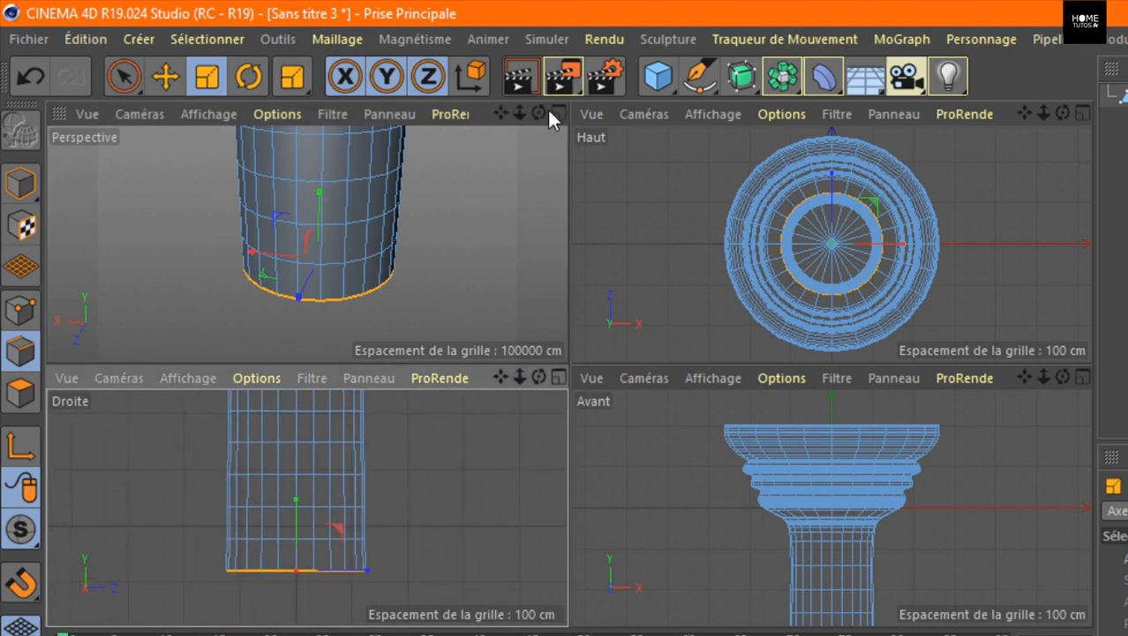
drag(541, 115, 461, 151)
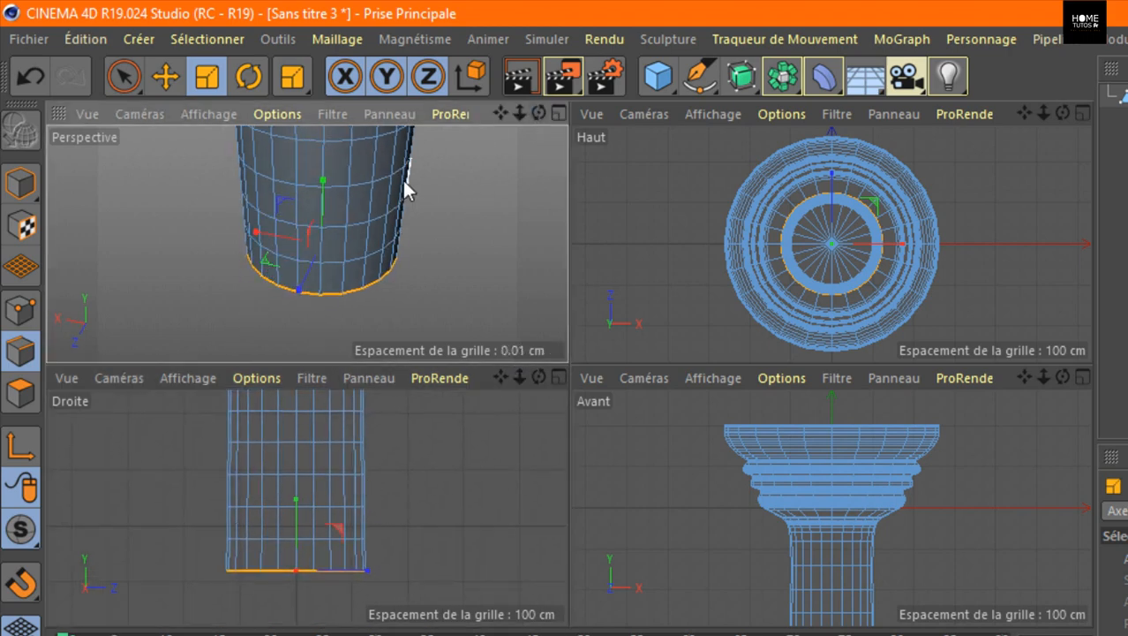
scroll(250, 253, up, 5)
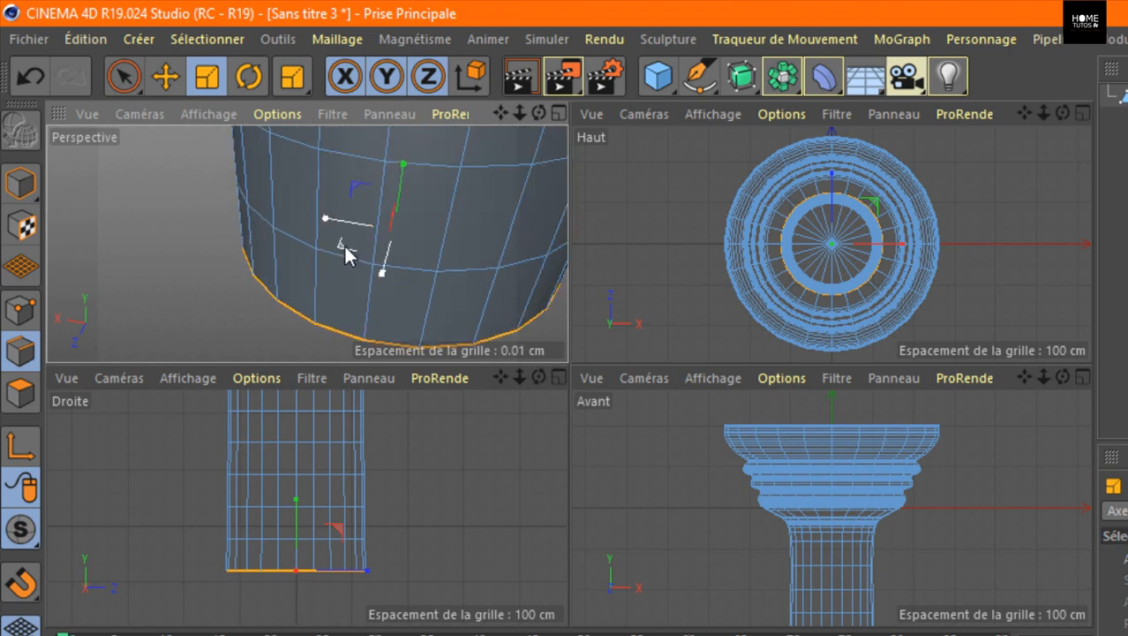
drag(519, 114, 503, 116)
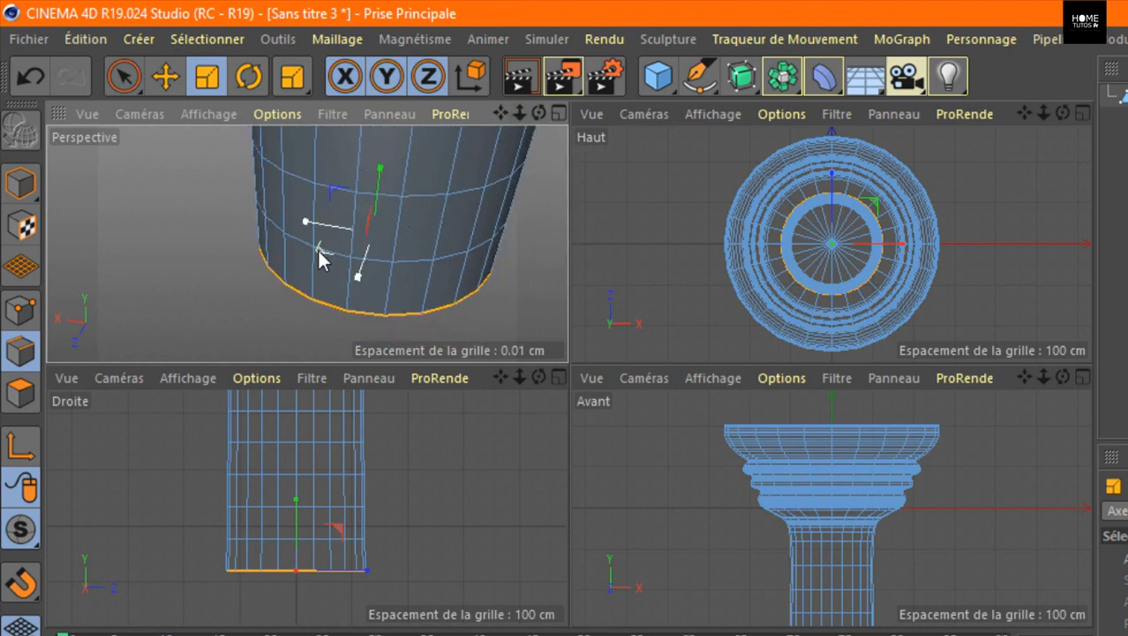
scroll(318, 249, up, 2)
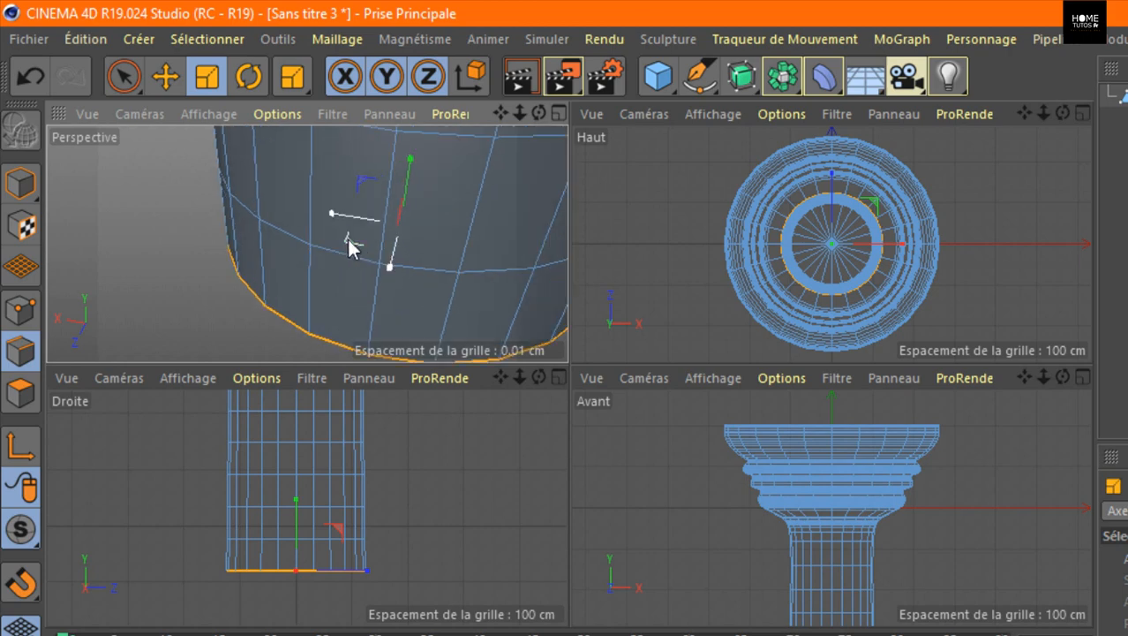
drag(347, 237, 393, 389)
click(165, 76)
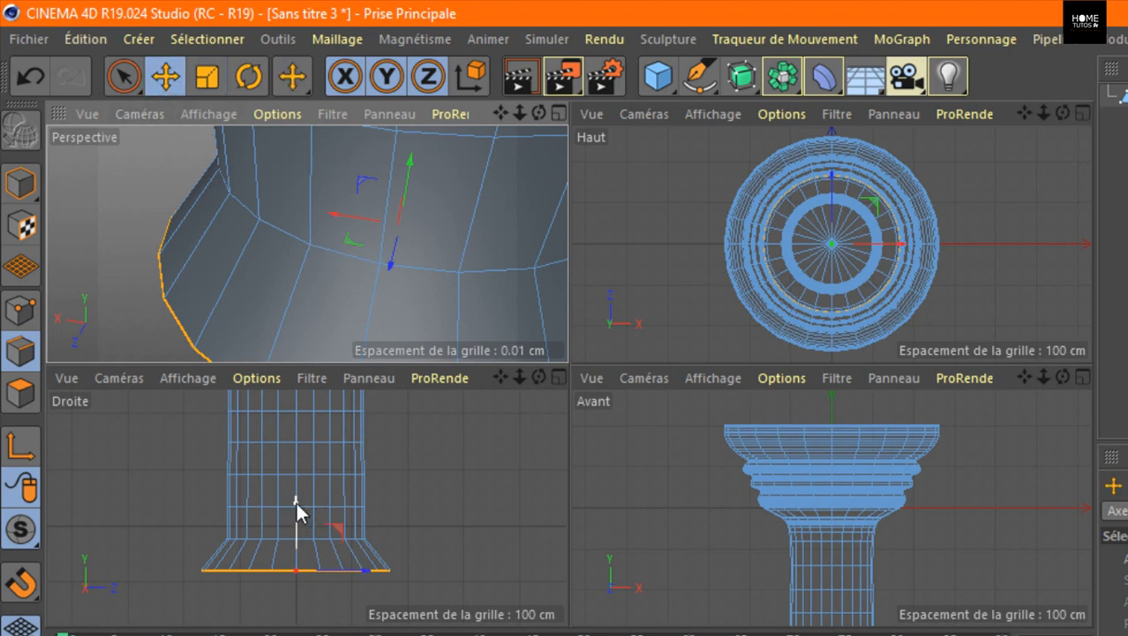
drag(295, 499, 296, 488)
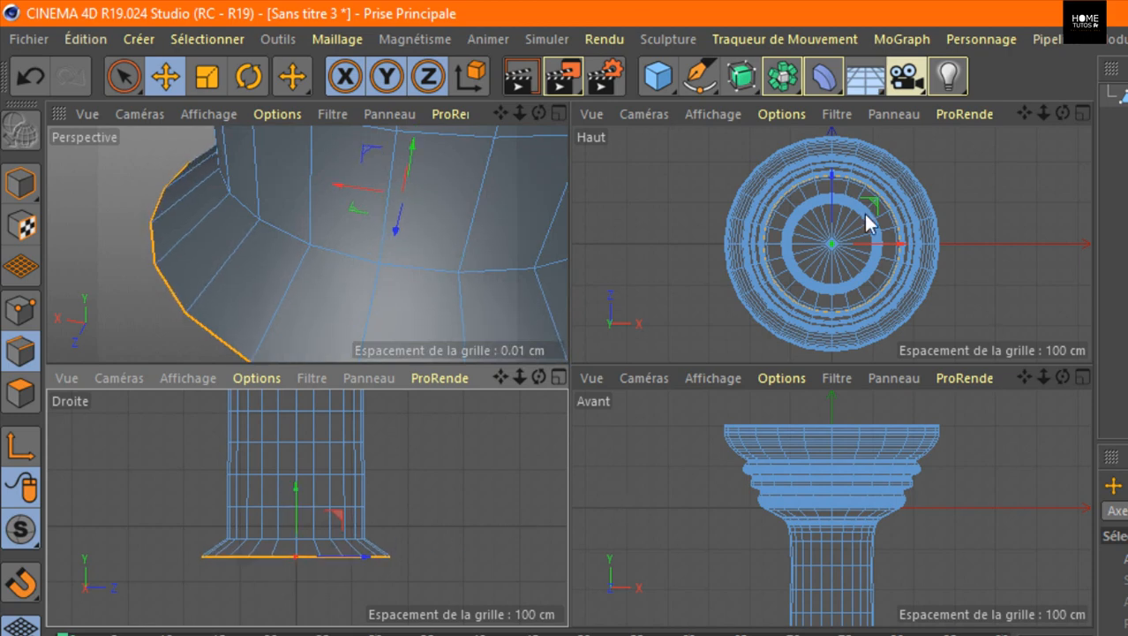
Extrude the flared rim by 57 cm and scale the new edge loop to about 79.5% in X and Z, forming a nearly vertical band.
drag(292, 76, 410, 129)
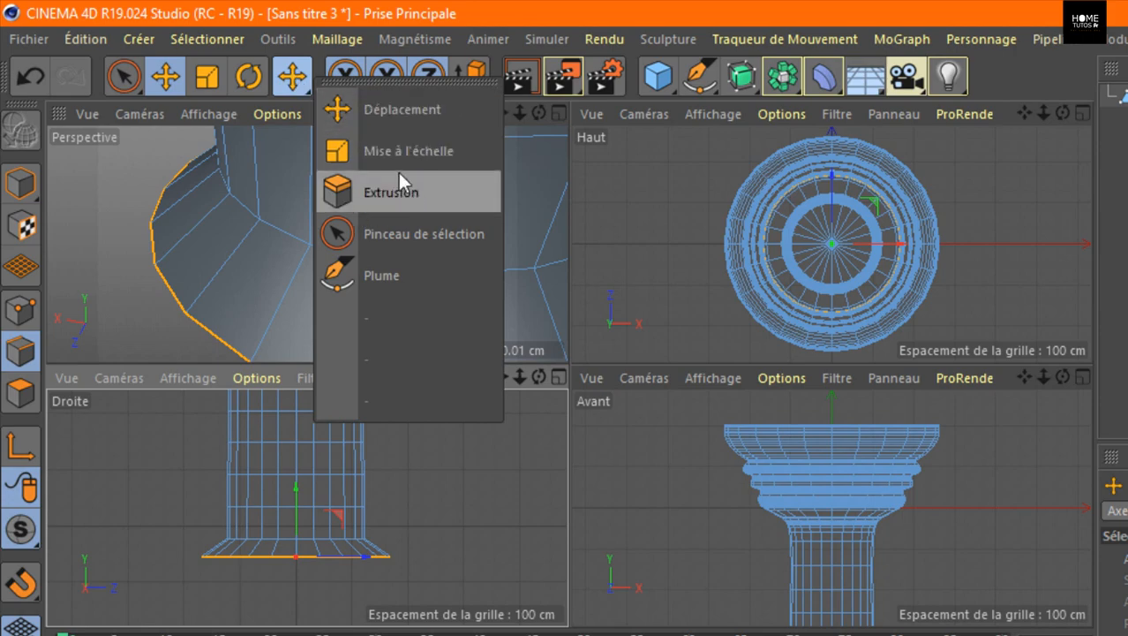
click(364, 192)
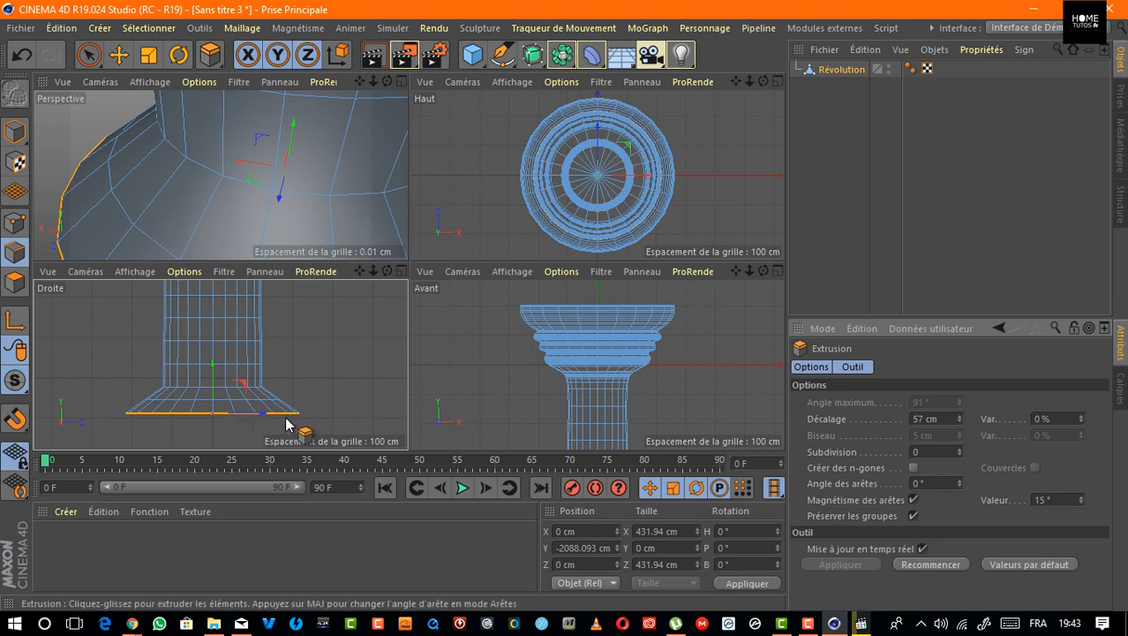
click(148, 56)
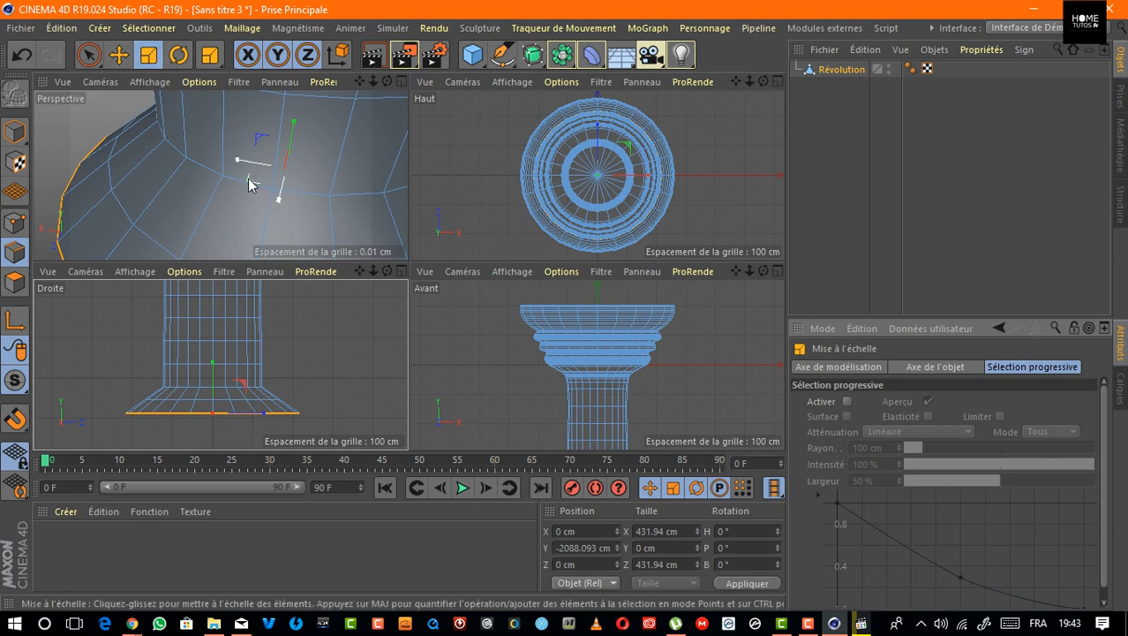
drag(249, 183, 113, 213)
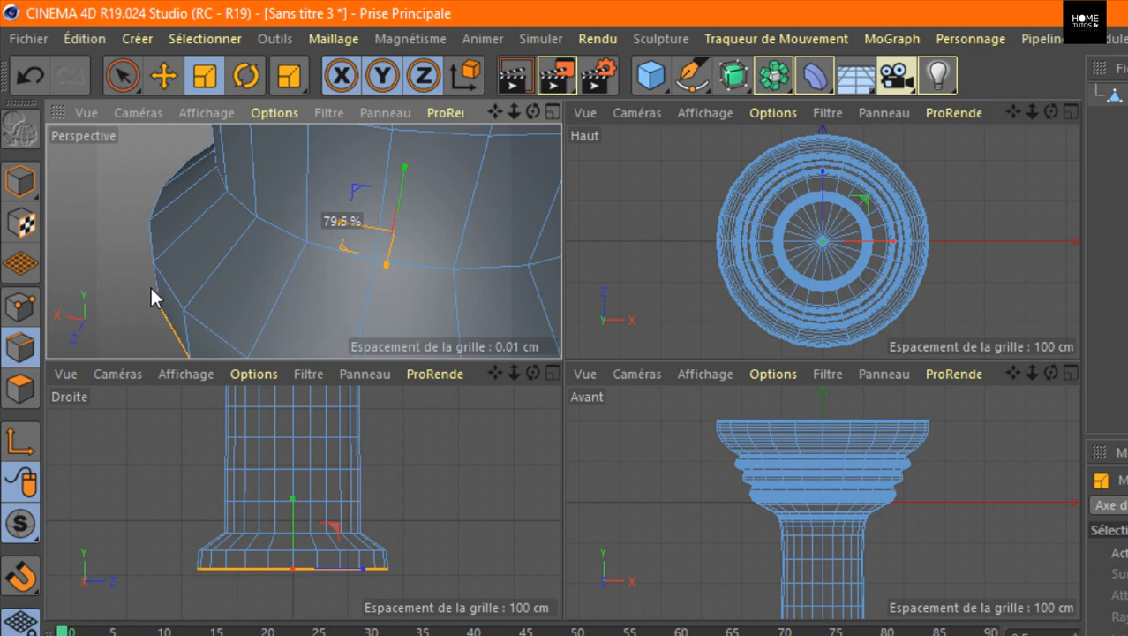
drag(151, 288, 146, 288)
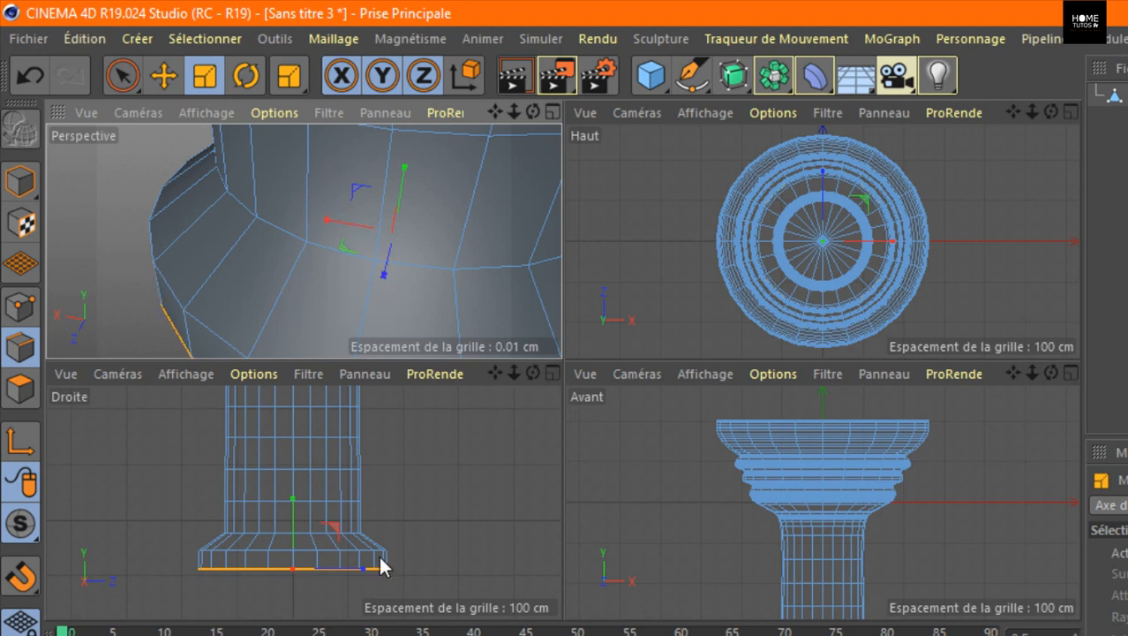
Close the open hole at the pillar's base with the Close Polygon Hole tool (Fermer le trou polygonal).
click(552, 112)
scroll(564, 370, down, 3)
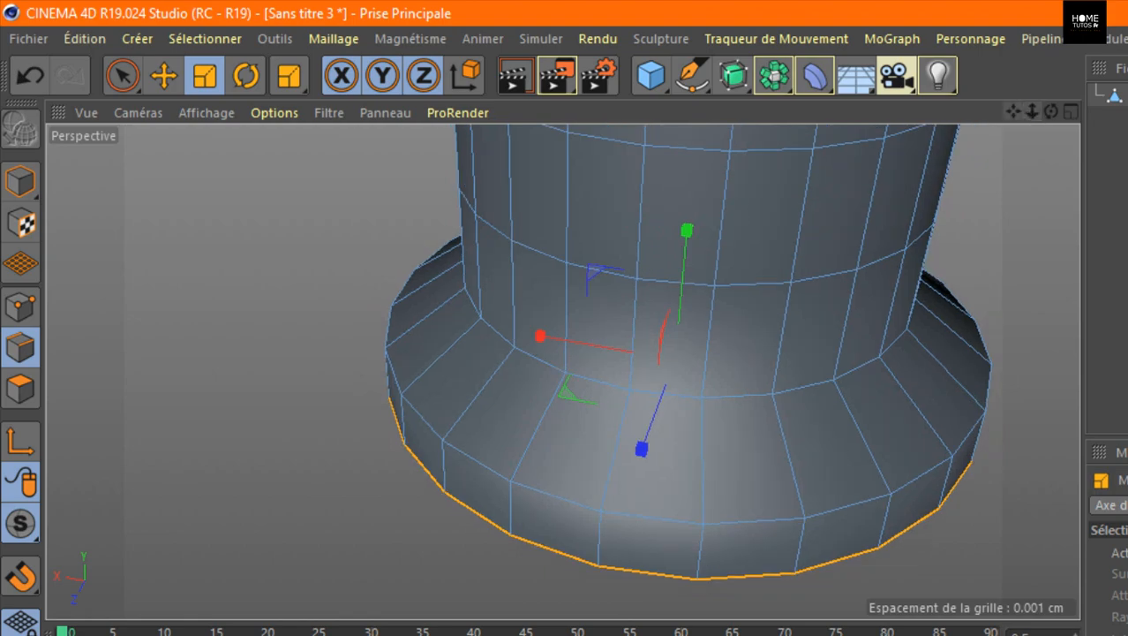
drag(1013, 111, 970, 104)
drag(1051, 111, 1042, 57)
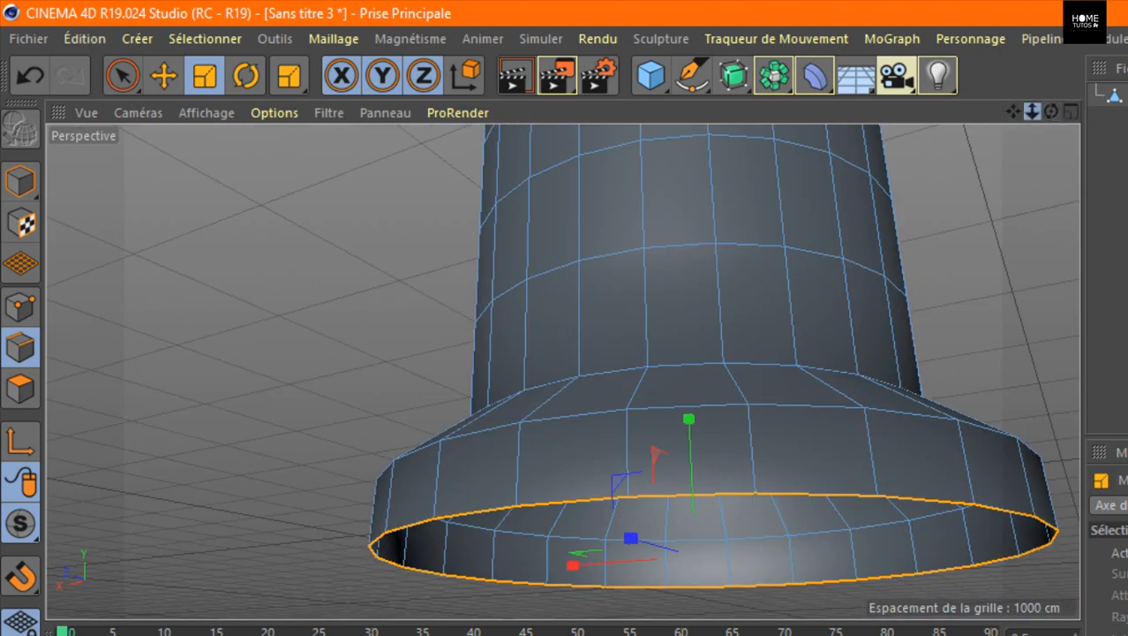
drag(1033, 111, 978, 72)
drag(1051, 111, 1016, 177)
click(858, 172)
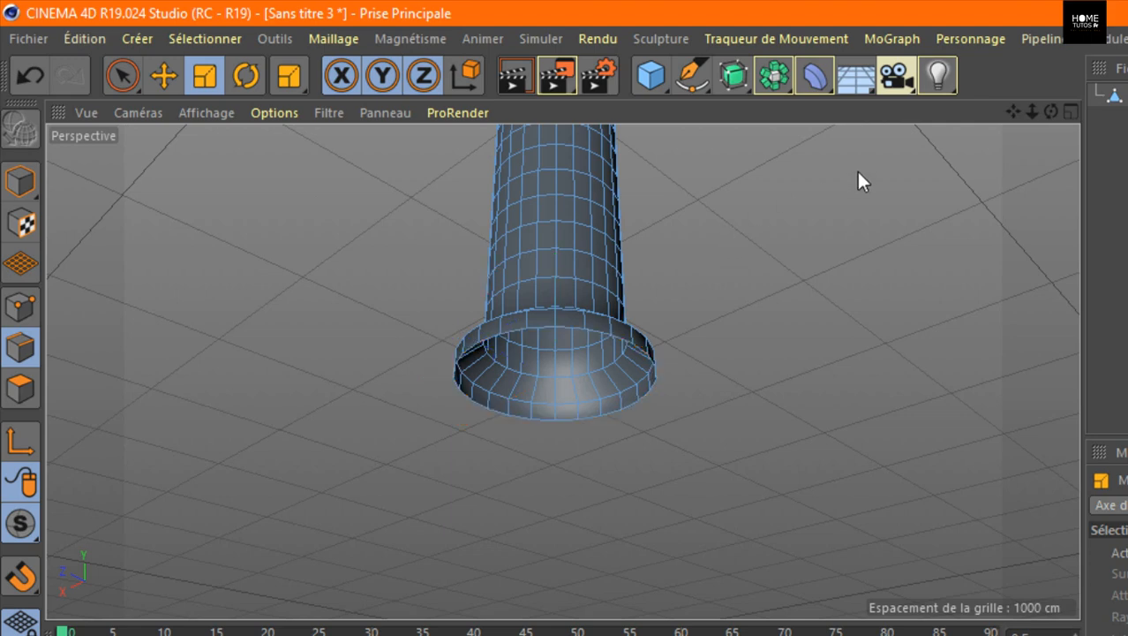
right_click(799, 209)
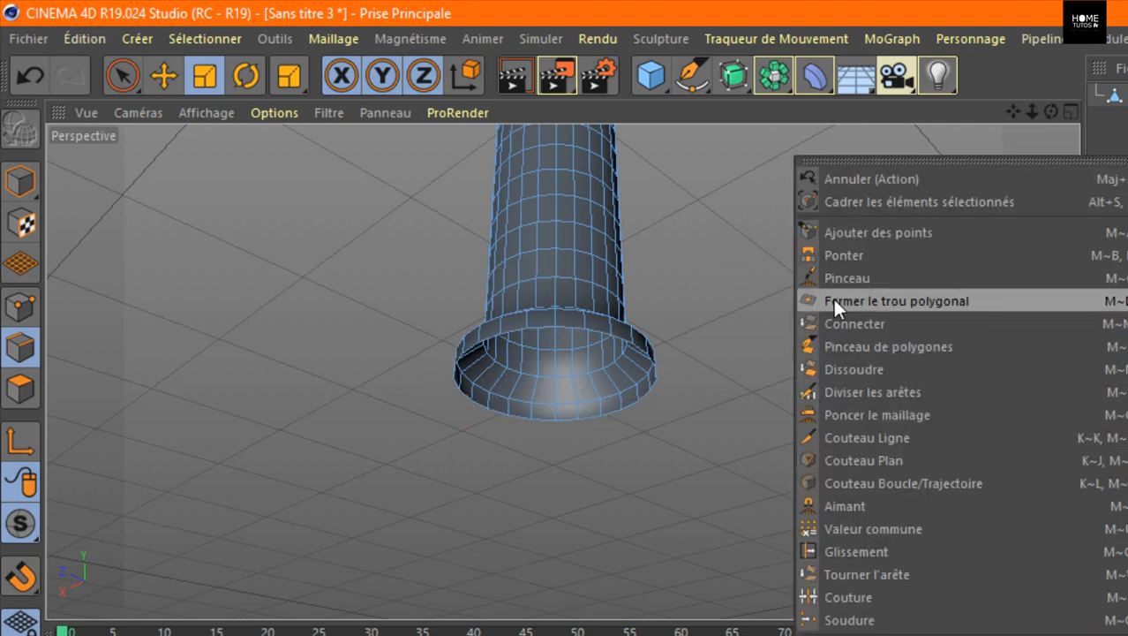
click(930, 303)
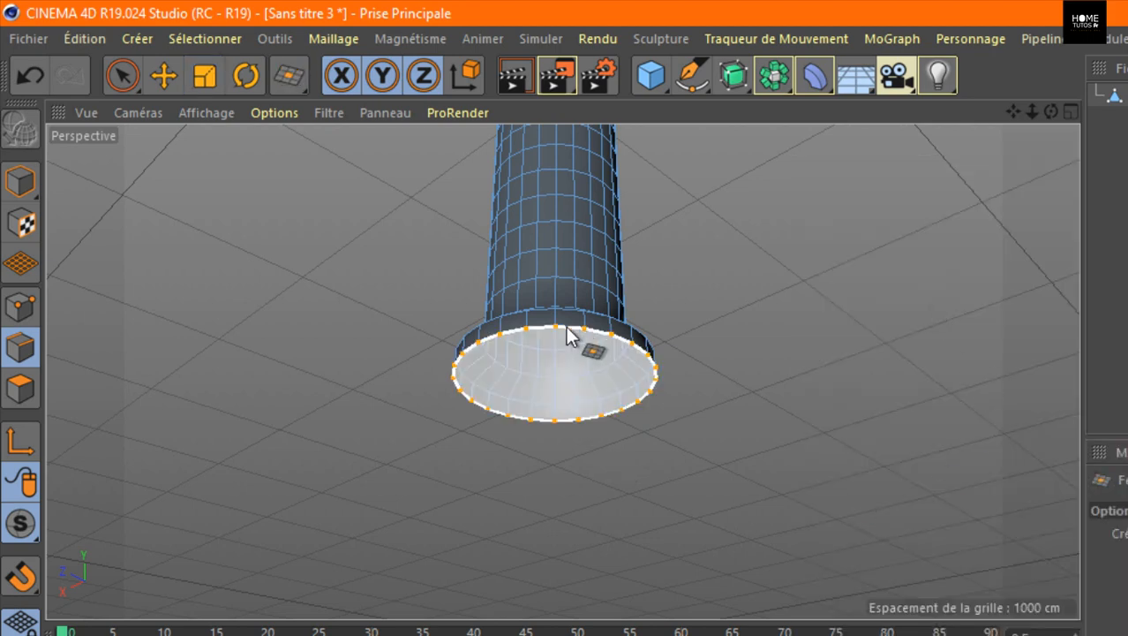
scroll(672, 298, up, 5)
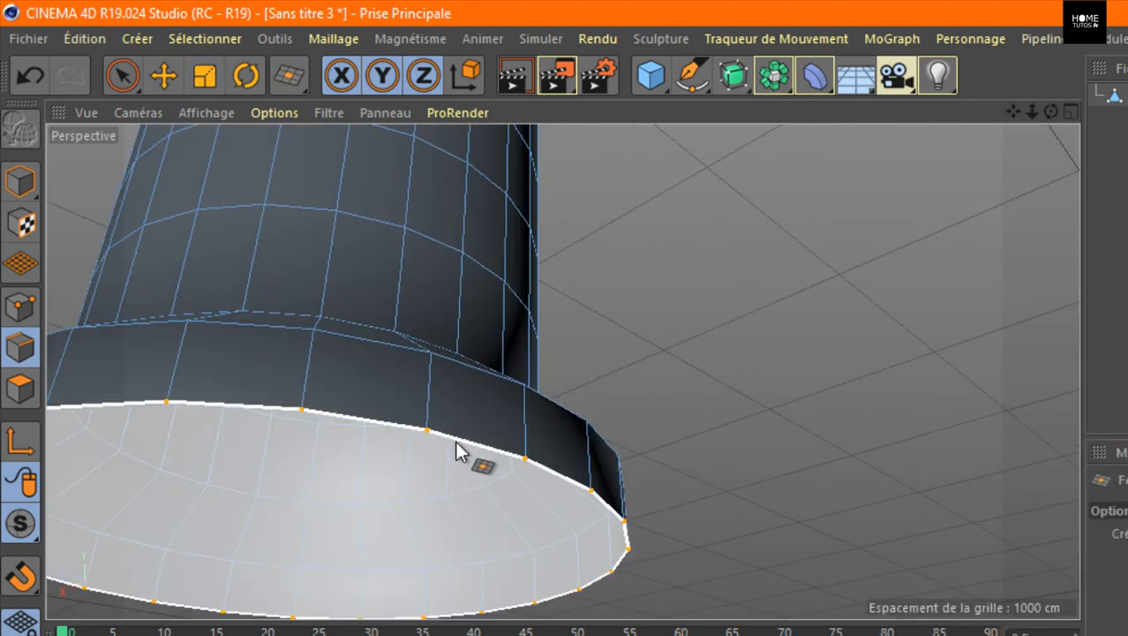
drag(1013, 111, 1120, 51)
click(739, 226)
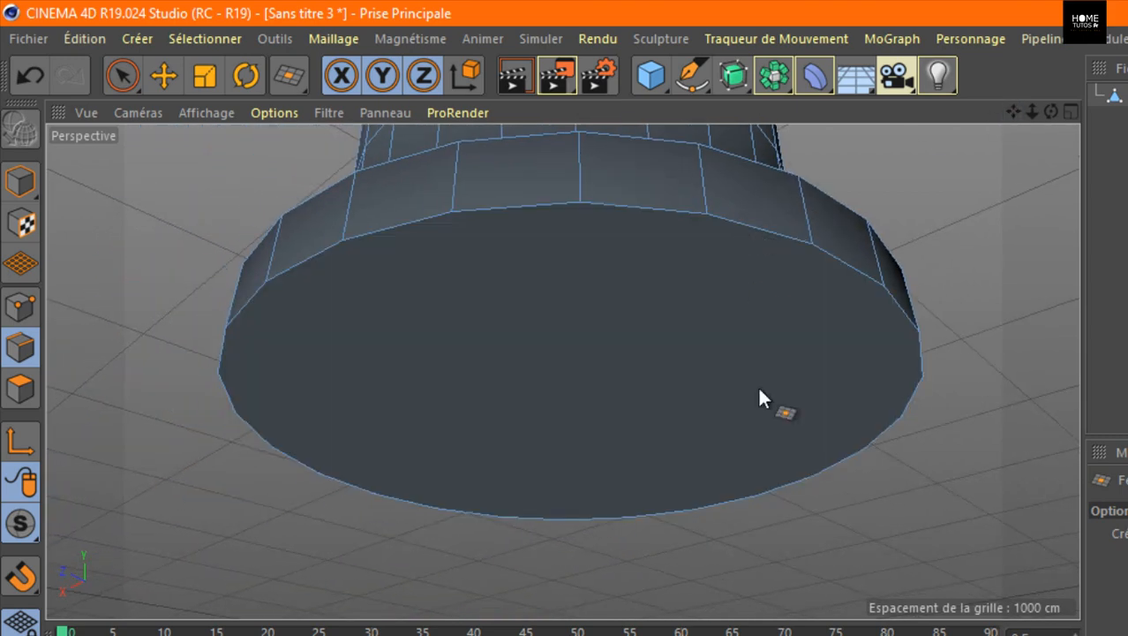
Render a preview of the pillar's capital in the perspective view and dismiss the desktop notification.
drag(1032, 106, 944, 131)
scroll(823, 215, up, 8)
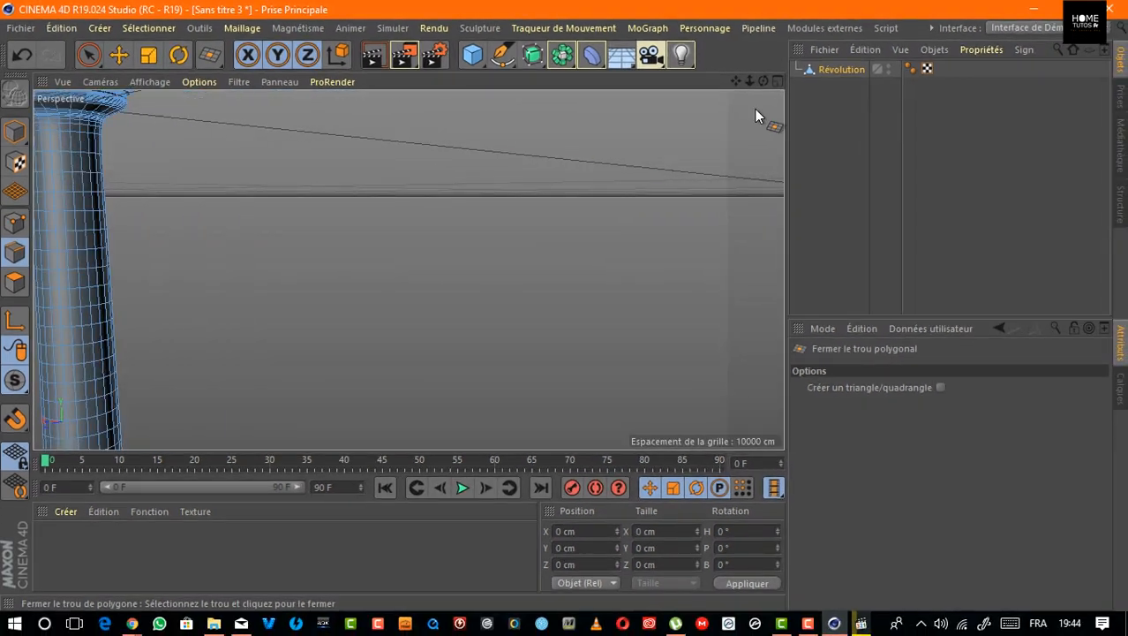
drag(736, 81, 749, 110)
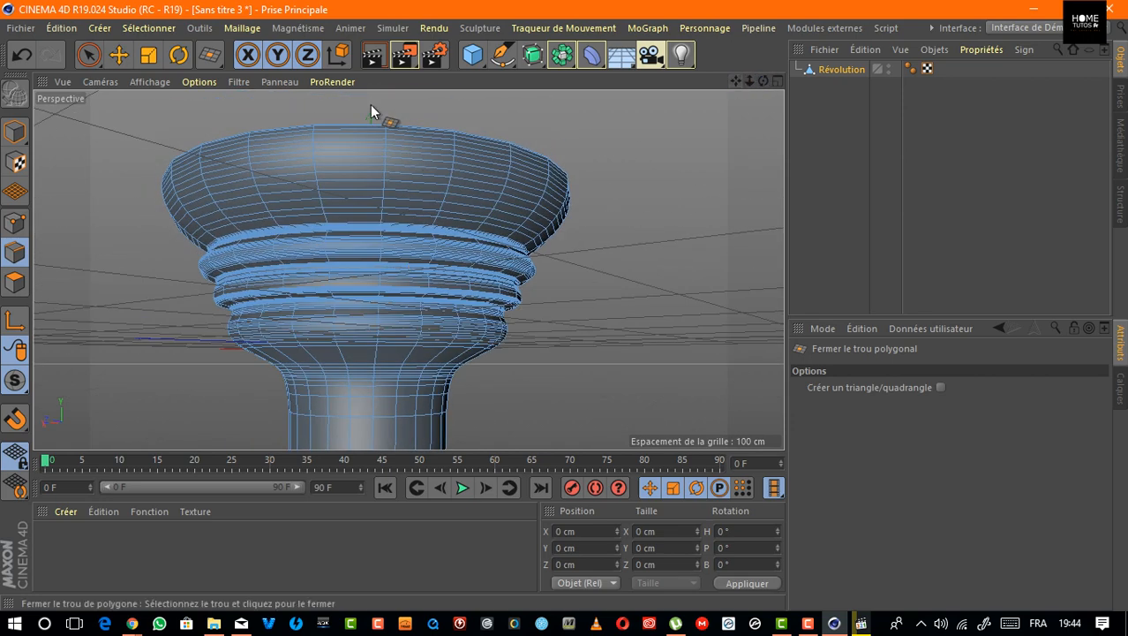
click(374, 56)
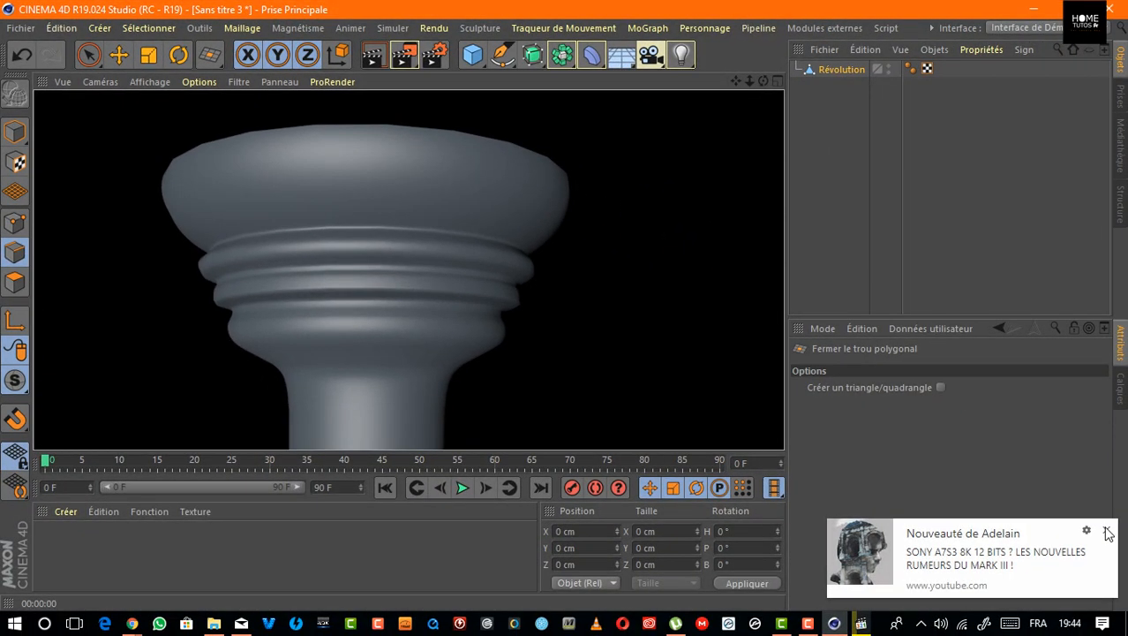
click(1108, 530)
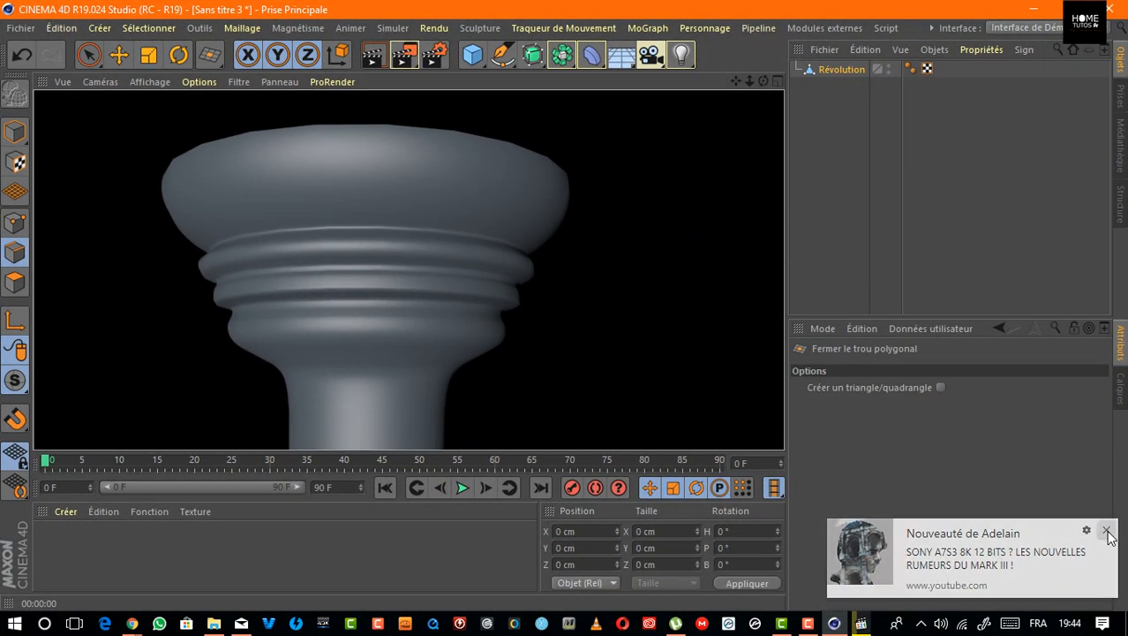
Add a Subdivision Surface (Surface de Subdivision) and make the Révolution object its child.
click(535, 57)
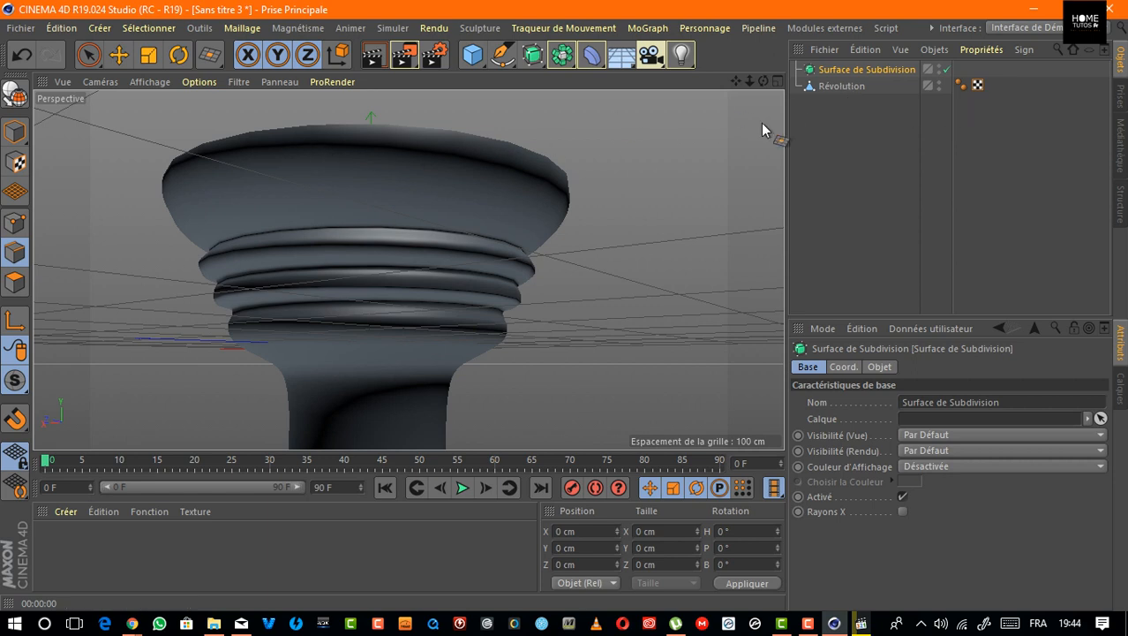
click(835, 86)
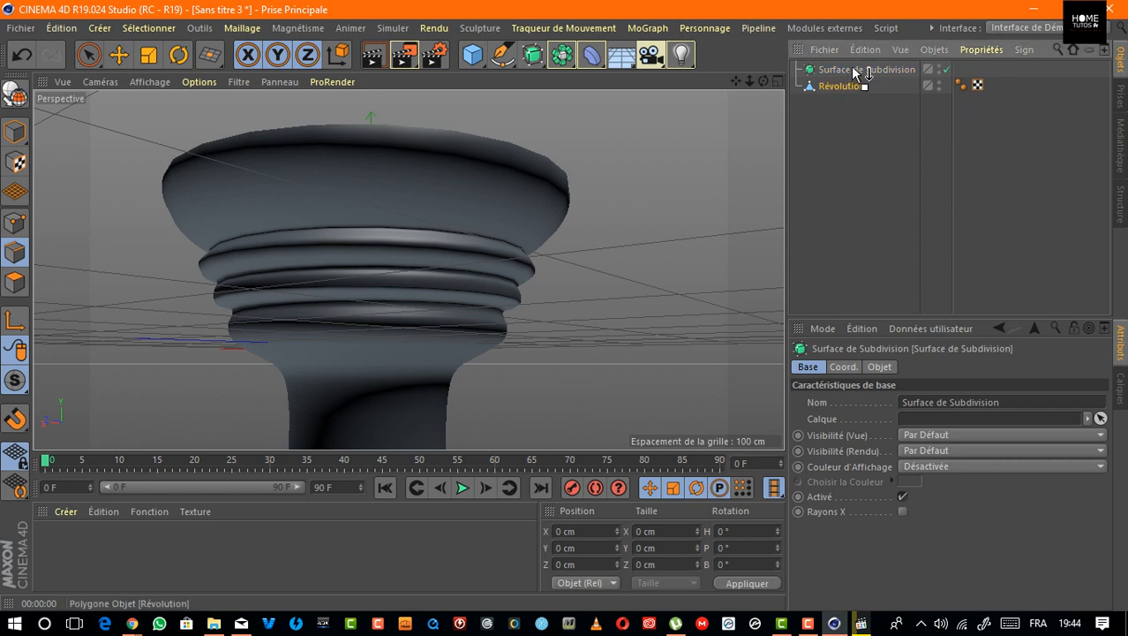
drag(852, 67, 853, 70)
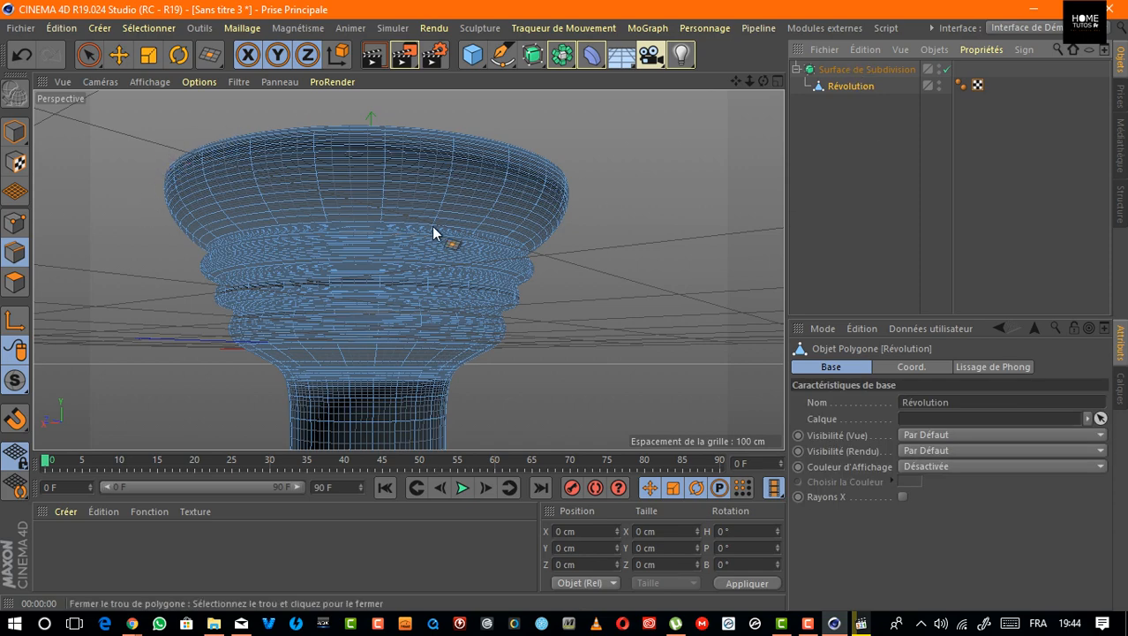
Render a preview of the smoothed capital in the perspective view, and disable the Subdivision Surface.
drag(737, 81, 747, 5)
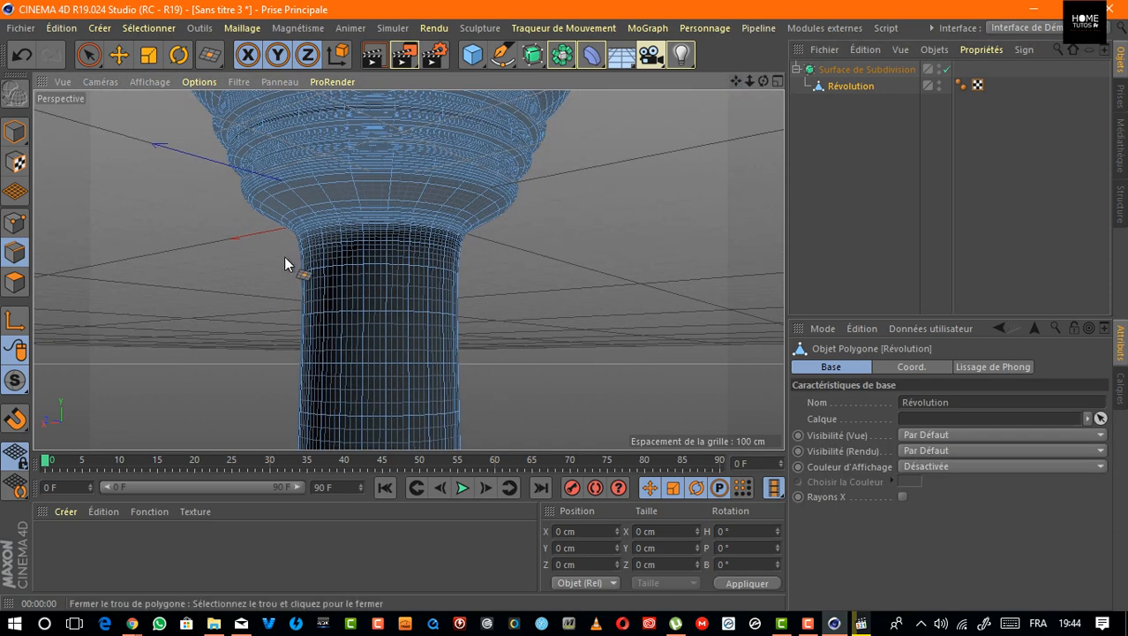
drag(736, 81, 729, 88)
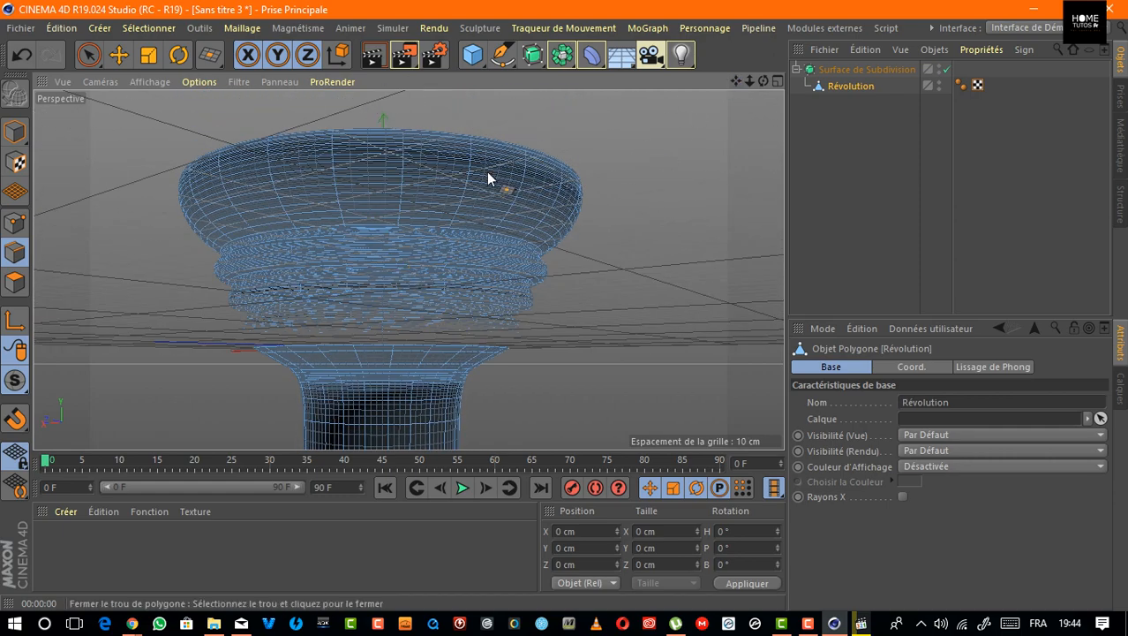
click(379, 52)
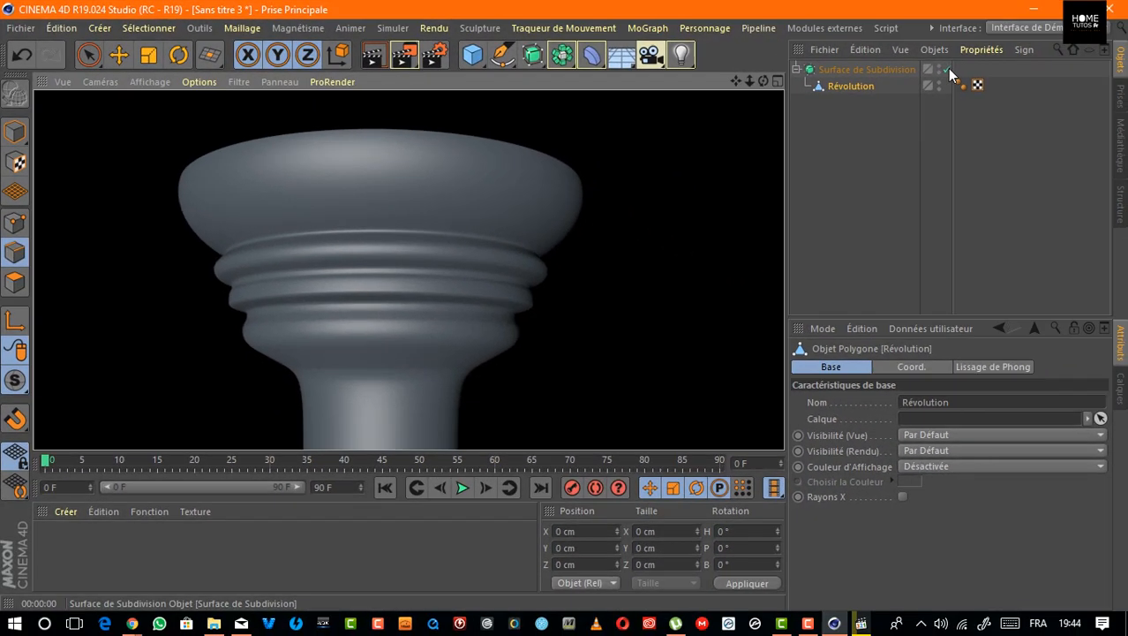
click(947, 70)
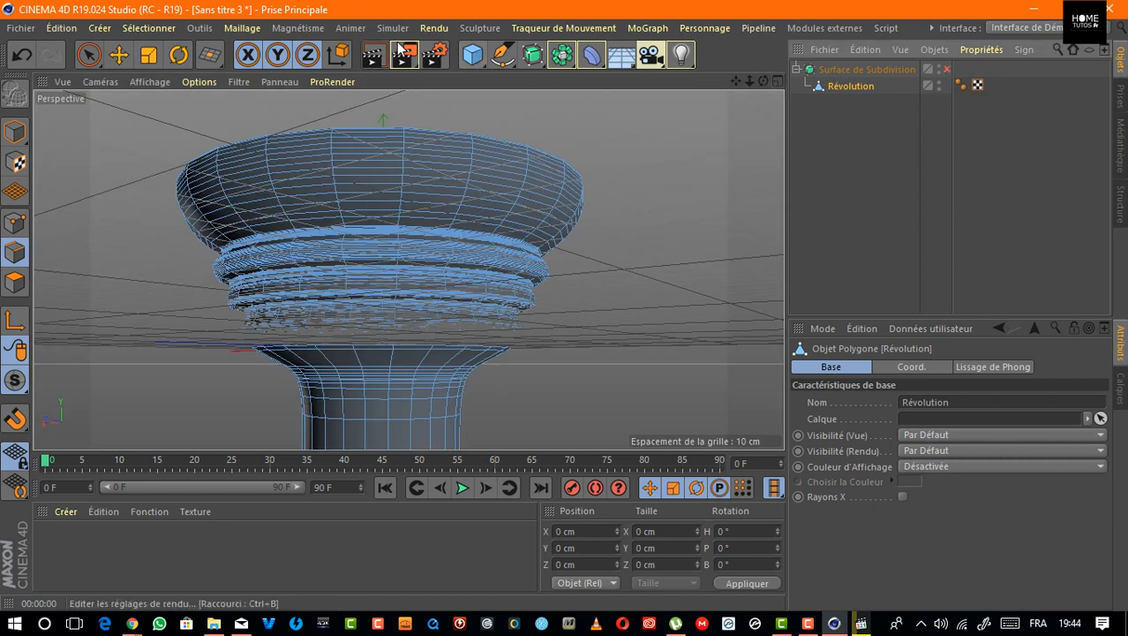
Render a preview of the unsmoothed capital in the perspective view, and re-enable the Subdivision Surface.
click(373, 55)
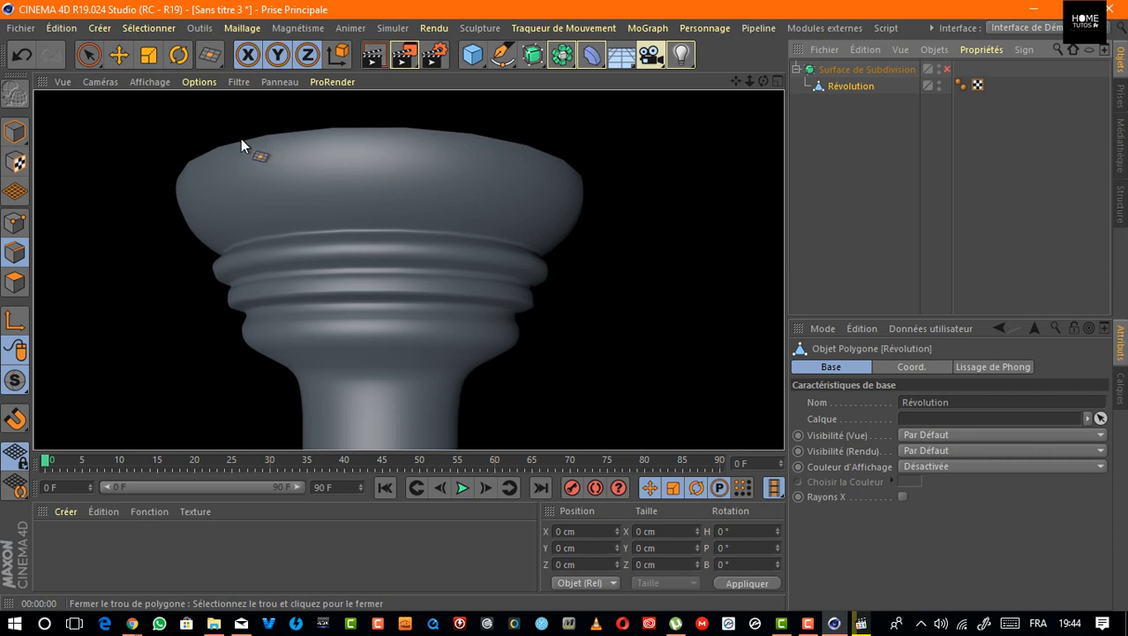
click(946, 69)
Convert the Surface de Subdivision object with its Révolution child into a single editable polygon object.
drag(747, 82, 754, 80)
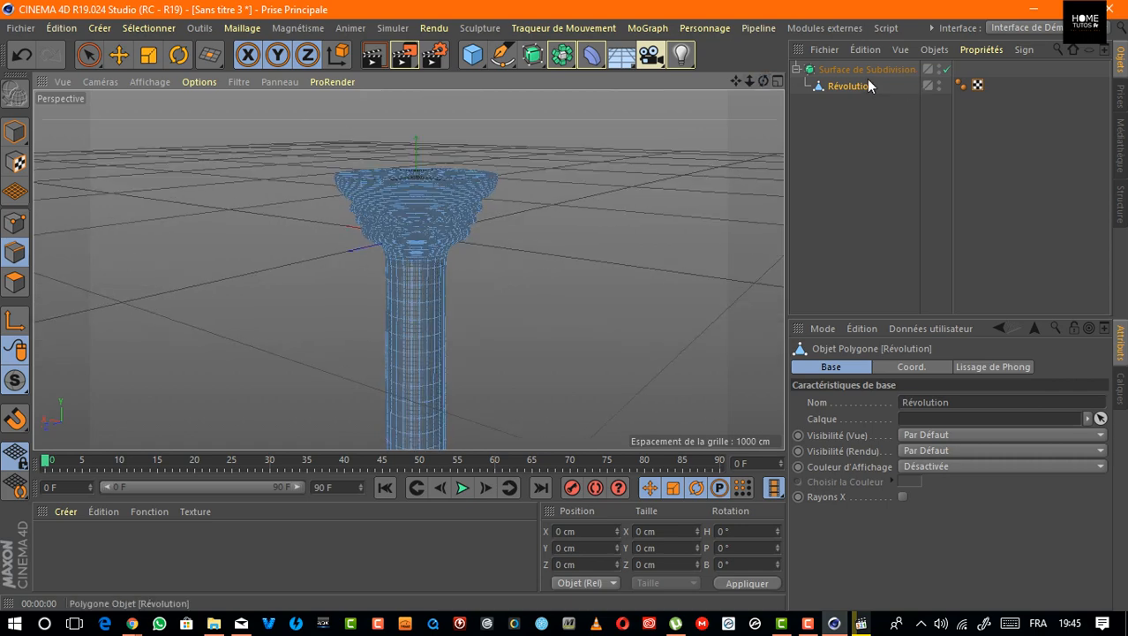
click(839, 70)
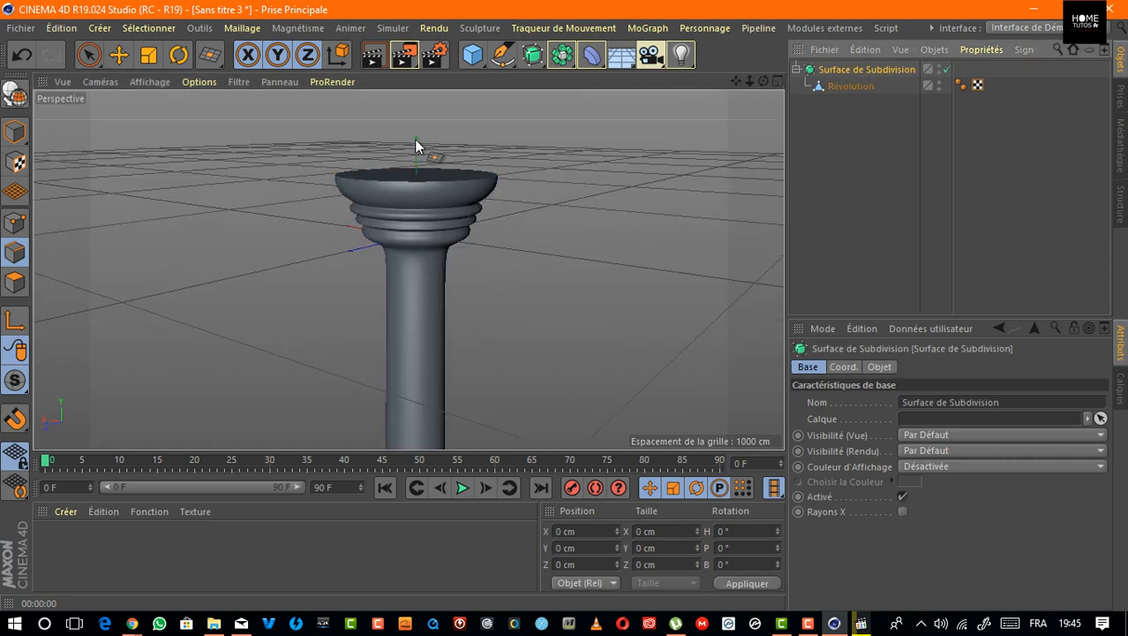
click(11, 93)
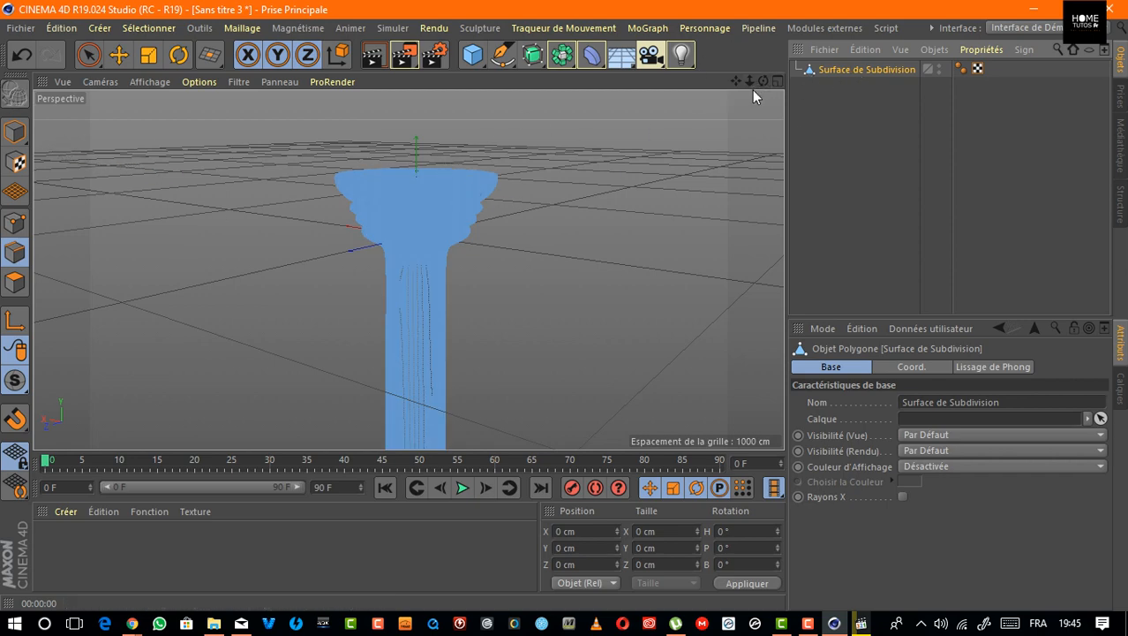
Switch to model mode and raise the whole pillar along the Y axis to about 1926 cm.
drag(735, 82, 739, 16)
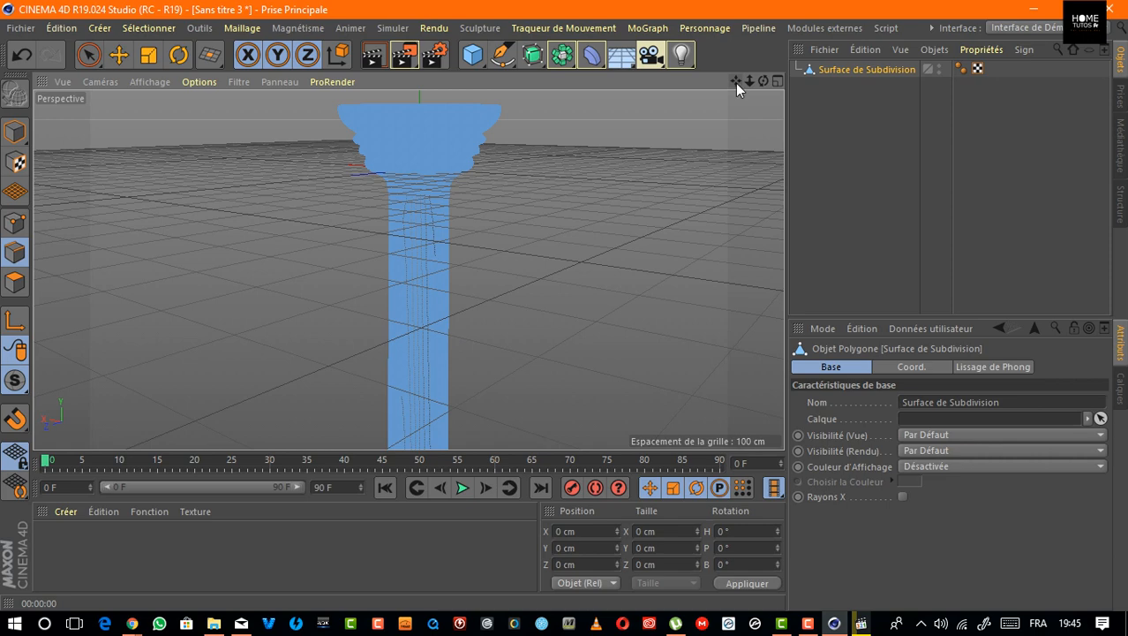
drag(750, 82, 737, 62)
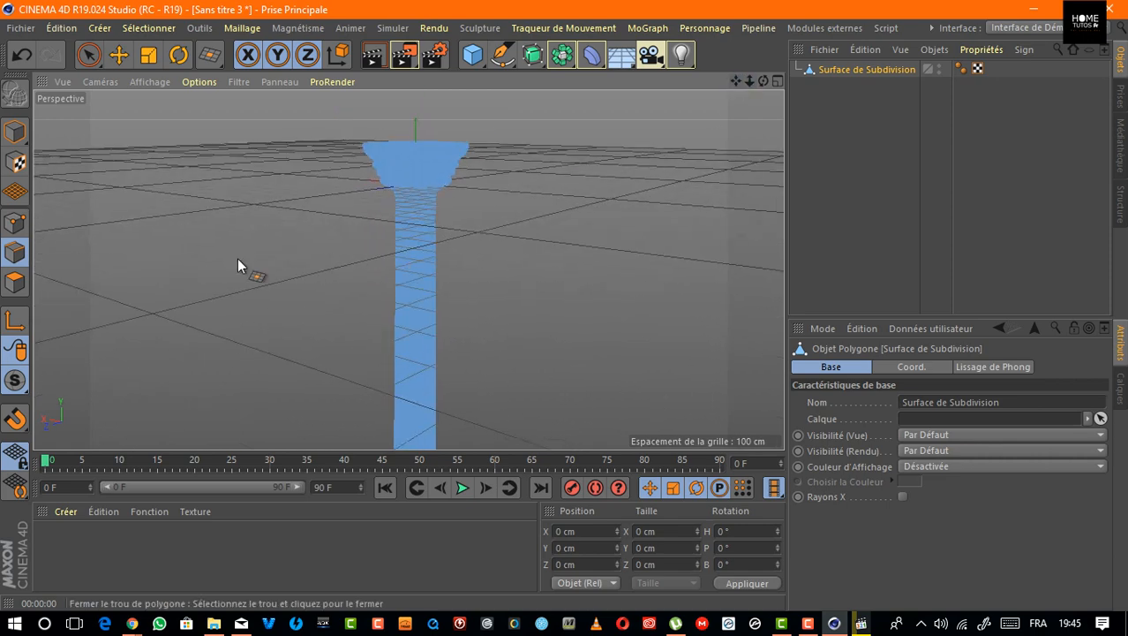
click(14, 131)
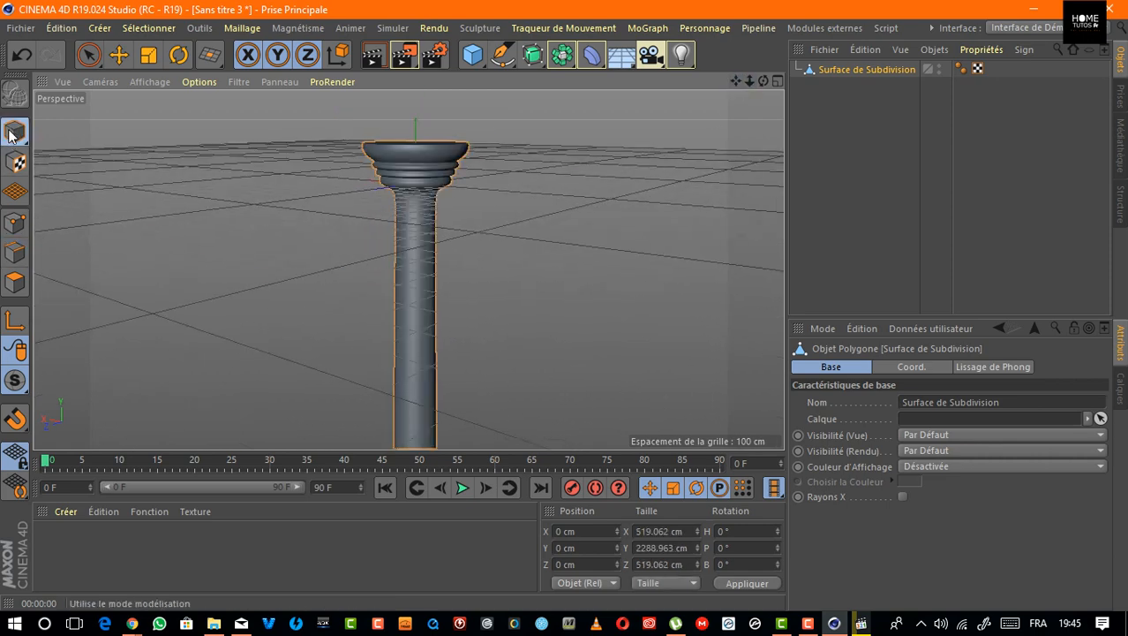
scroll(630, 237, down, 3)
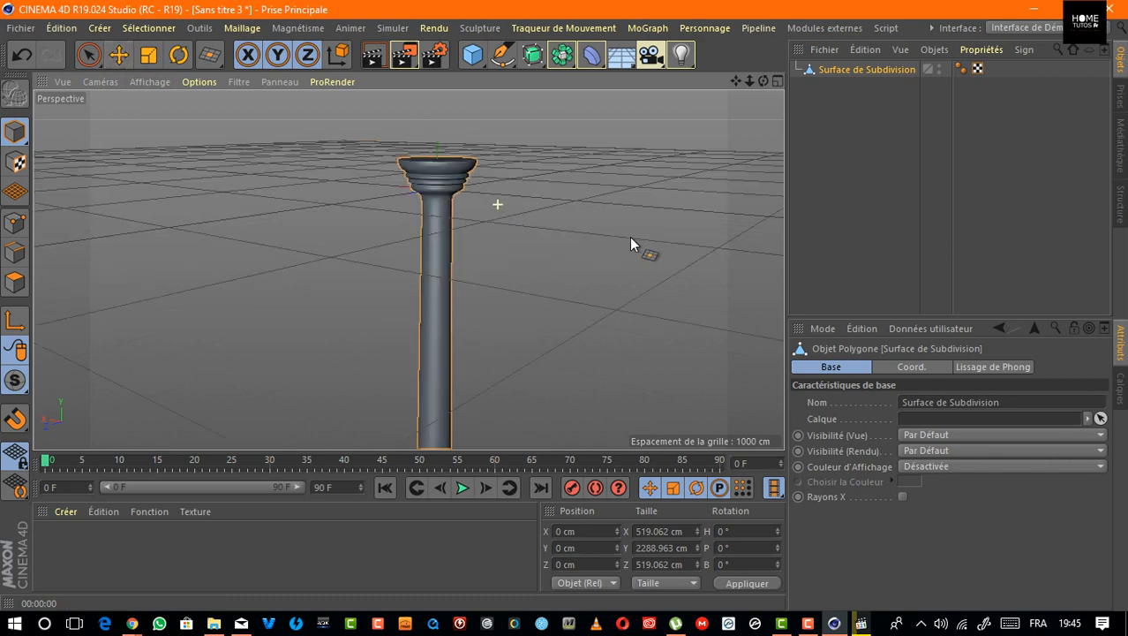
click(121, 56)
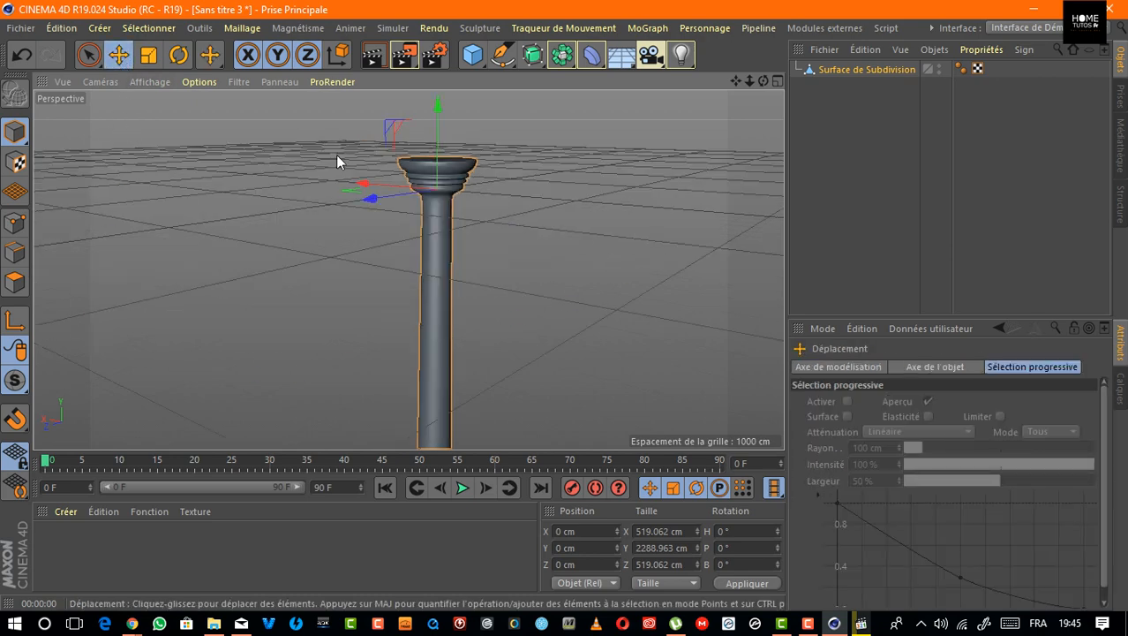
drag(437, 143, 442, 89)
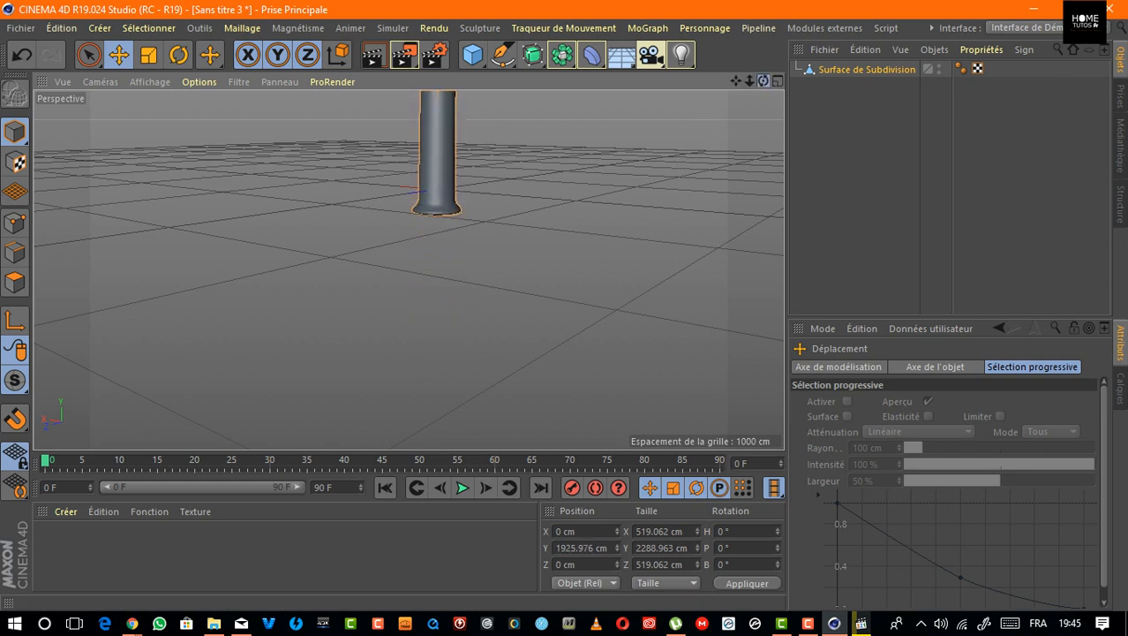
Inspect the pillar's base, and lower the object's axis along Y to about 761 cm, near the middle of the shaft, with axis modification enabled.
drag(763, 80, 755, 39)
scroll(446, 232, up, 8)
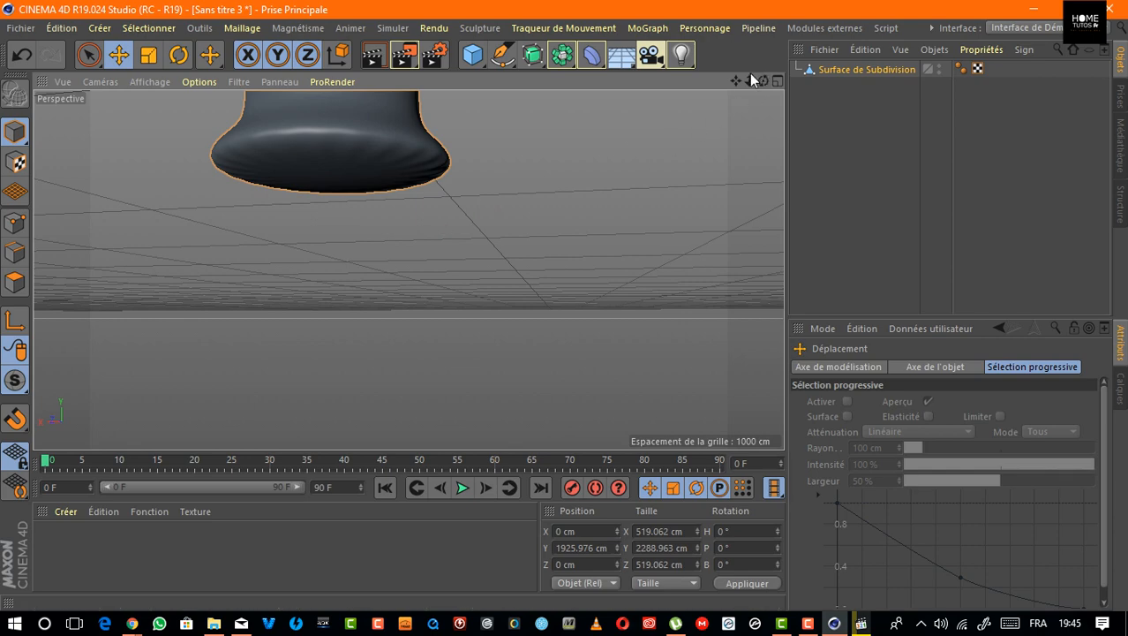
mouse_move(737, 80)
mouse_down()
mouse_move(738, 98)
mouse_move(765, 116)
mouse_move(753, 84)
mouse_move(739, 93)
mouse_up()
drag(735, 83, 687, 146)
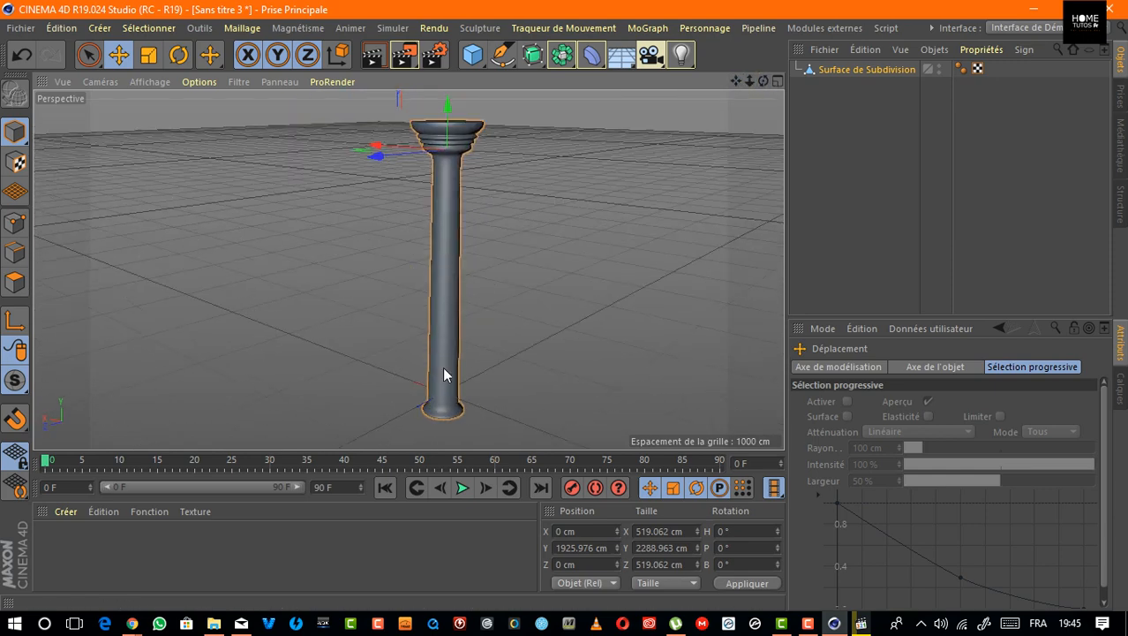
click(18, 322)
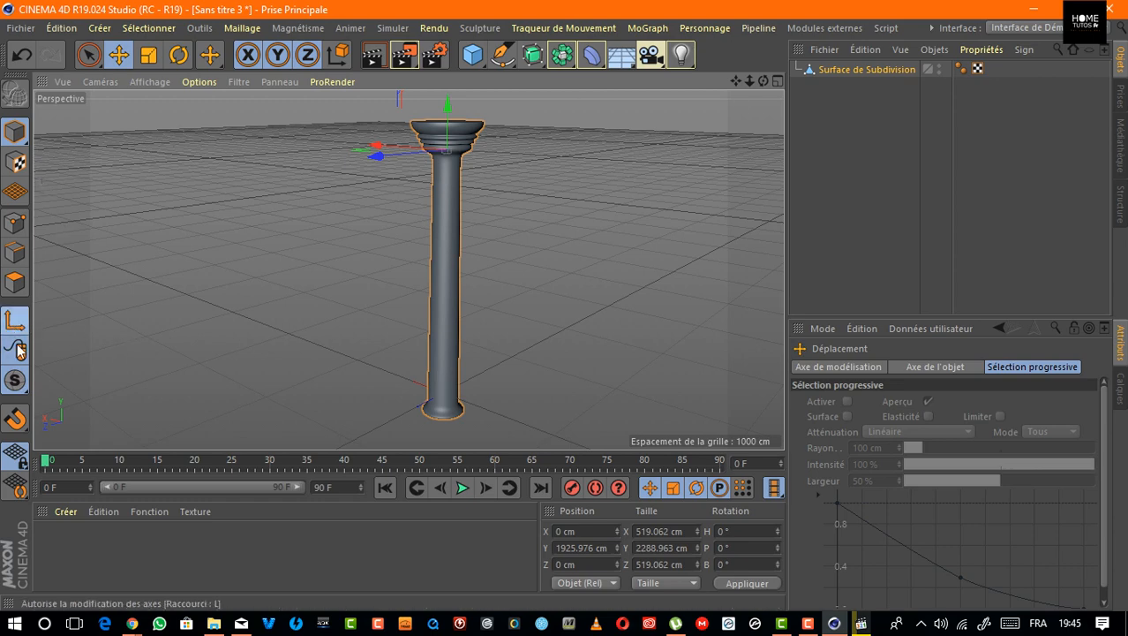
drag(448, 115, 447, 253)
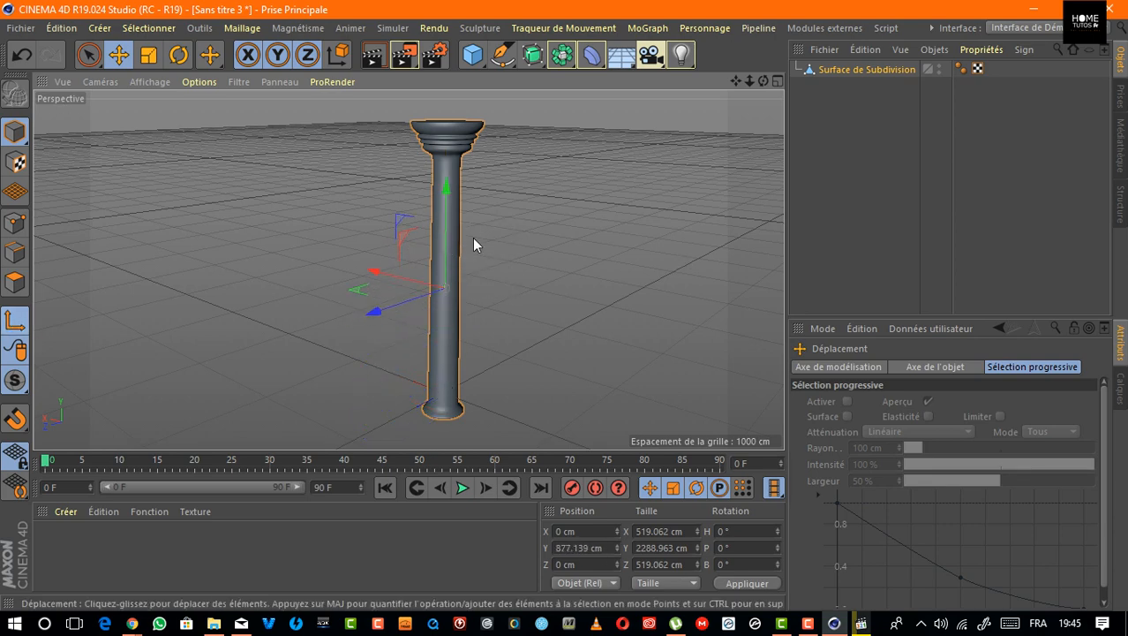
drag(445, 188, 439, 221)
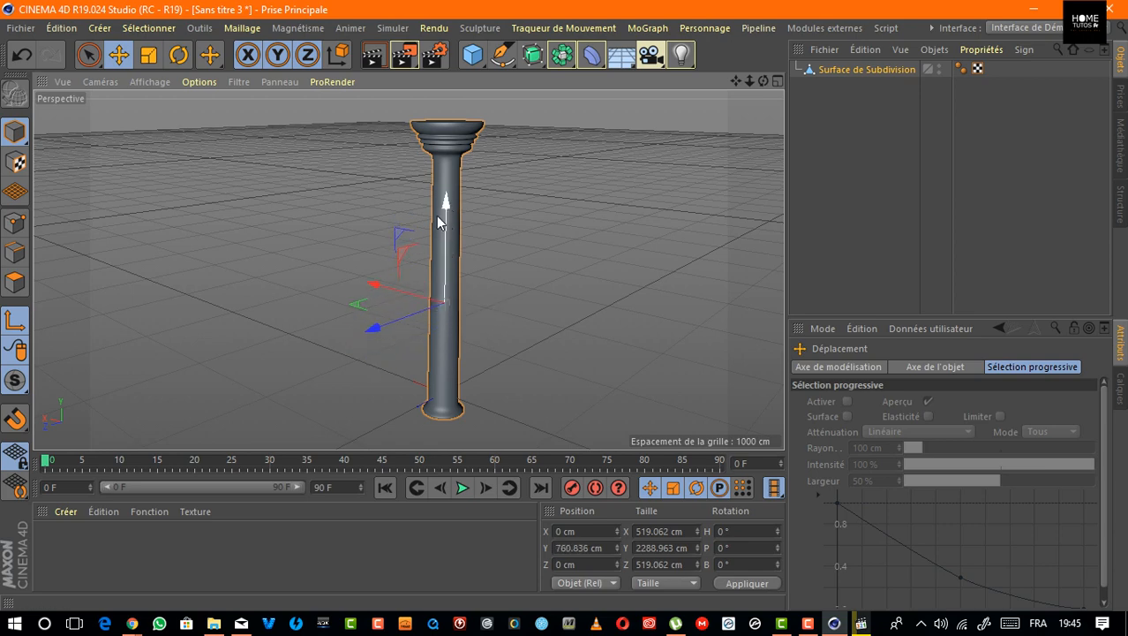
click(15, 320)
Select the pillar object and switch the interface layout to BP - UV Edit, showing its whole UV mesh.
drag(763, 81, 826, 93)
click(841, 71)
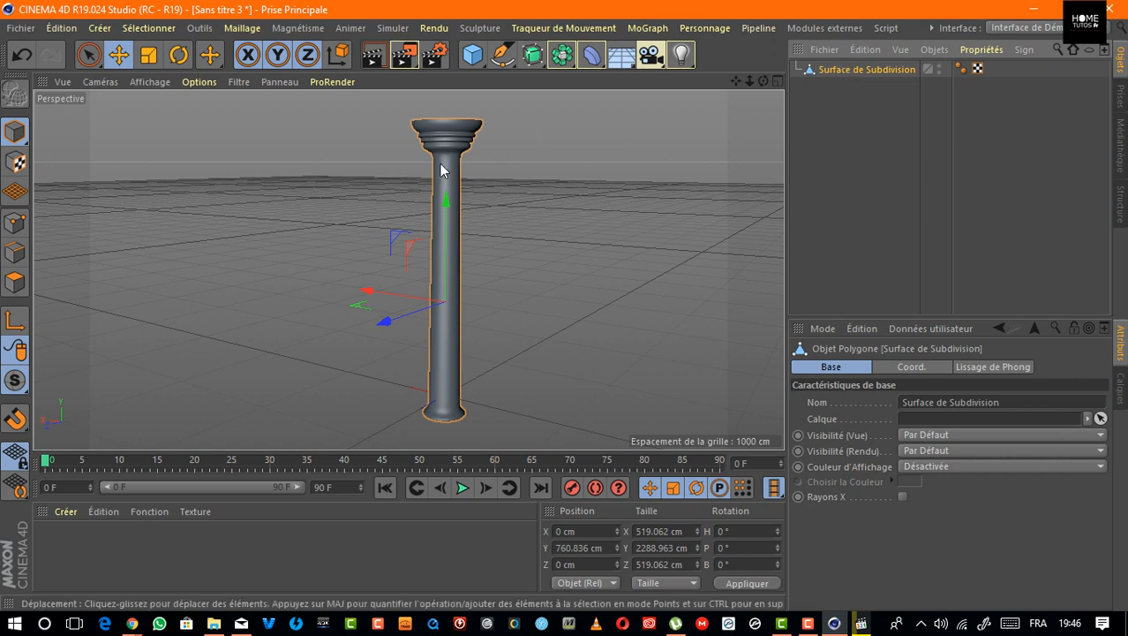
click(1017, 28)
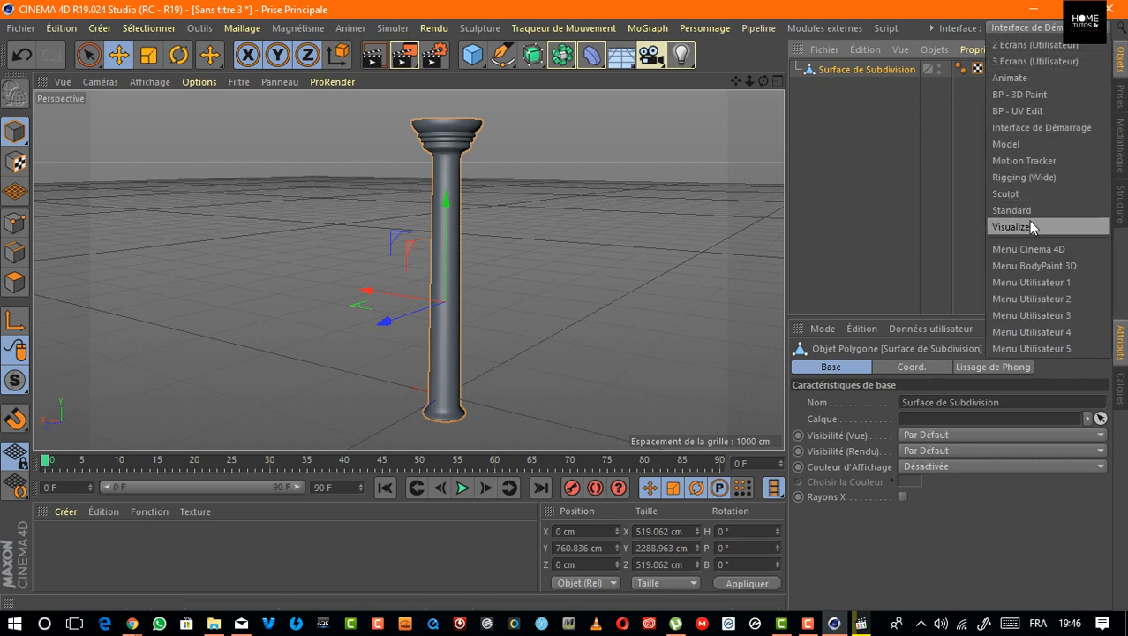
click(871, 137)
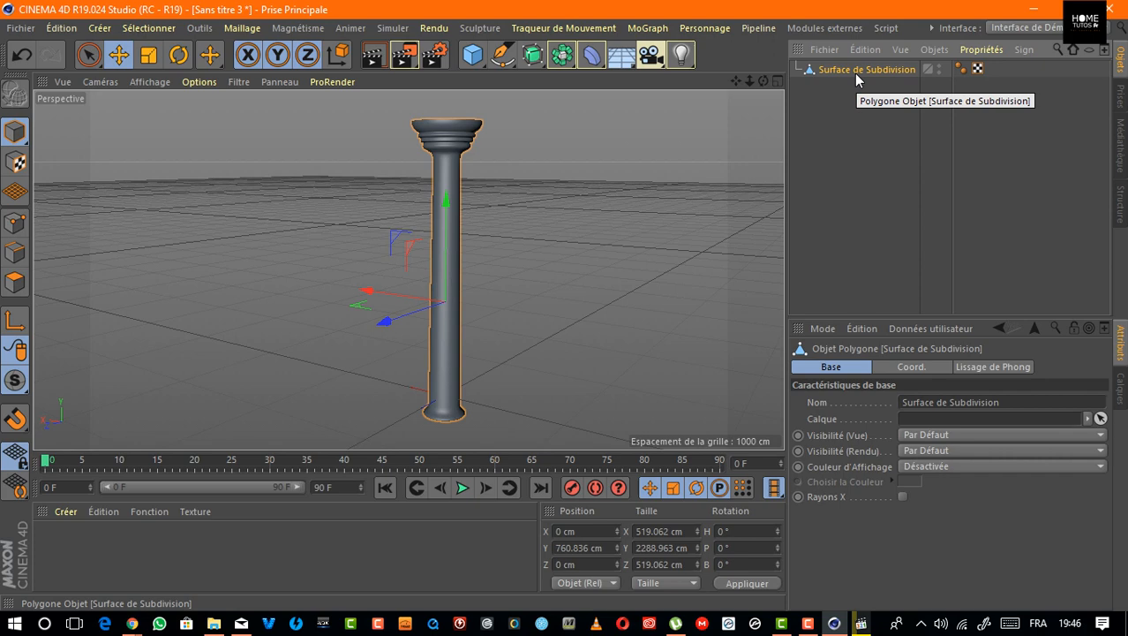
click(1033, 29)
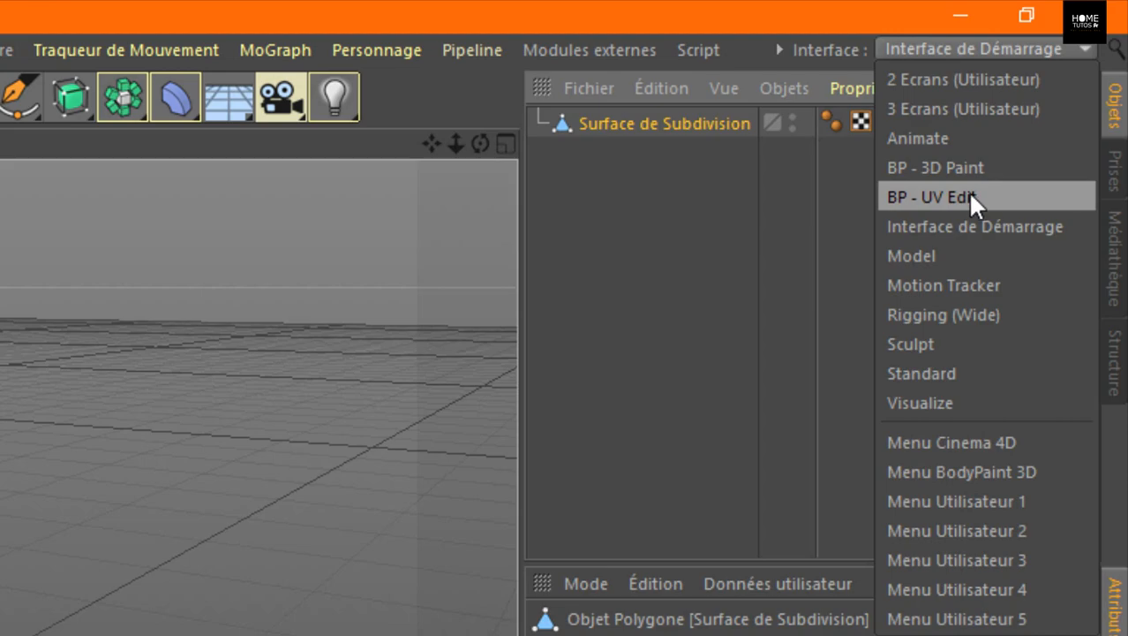
click(971, 196)
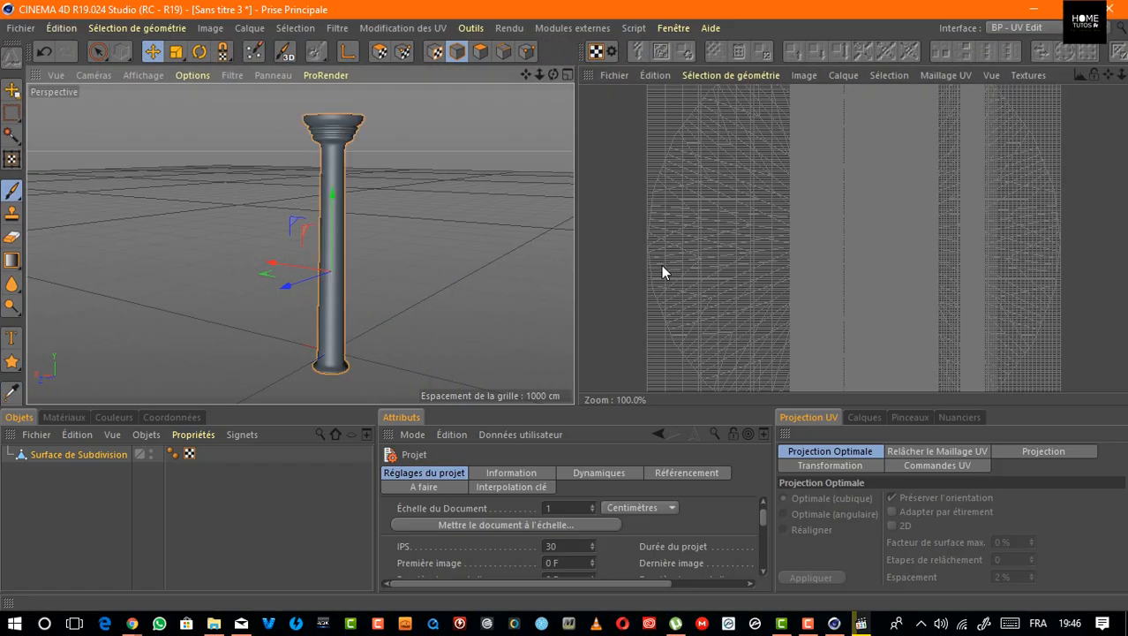
scroll(821, 237, down, 2)
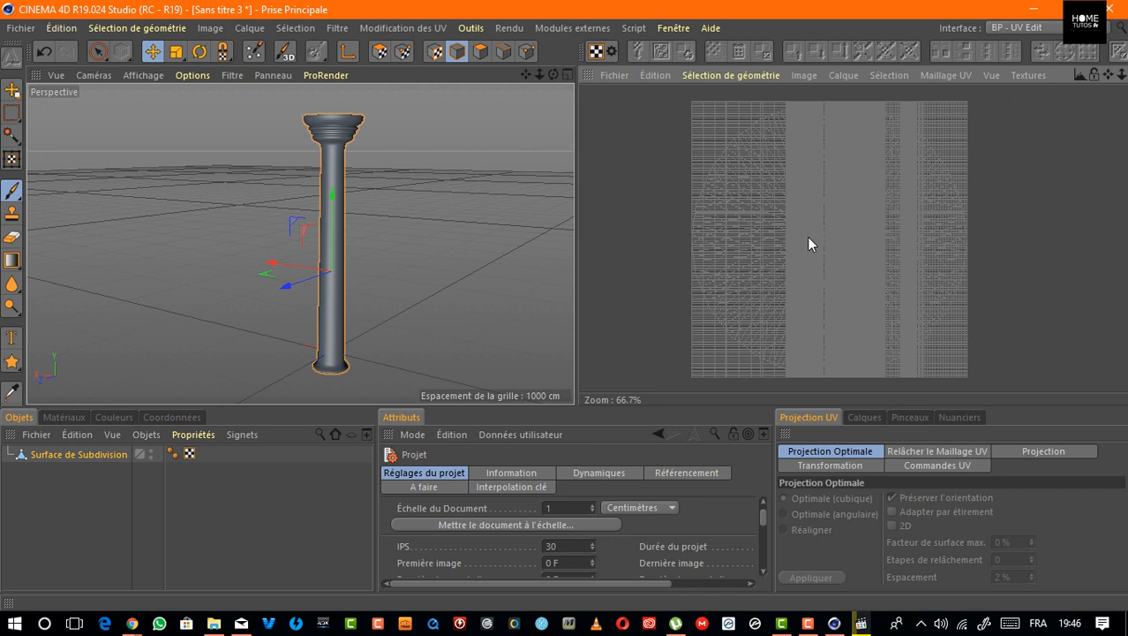
Start the BodyPaint setup wizard with the Surface de Subdivision object ticked, and place its window clear of the pillar.
click(257, 55)
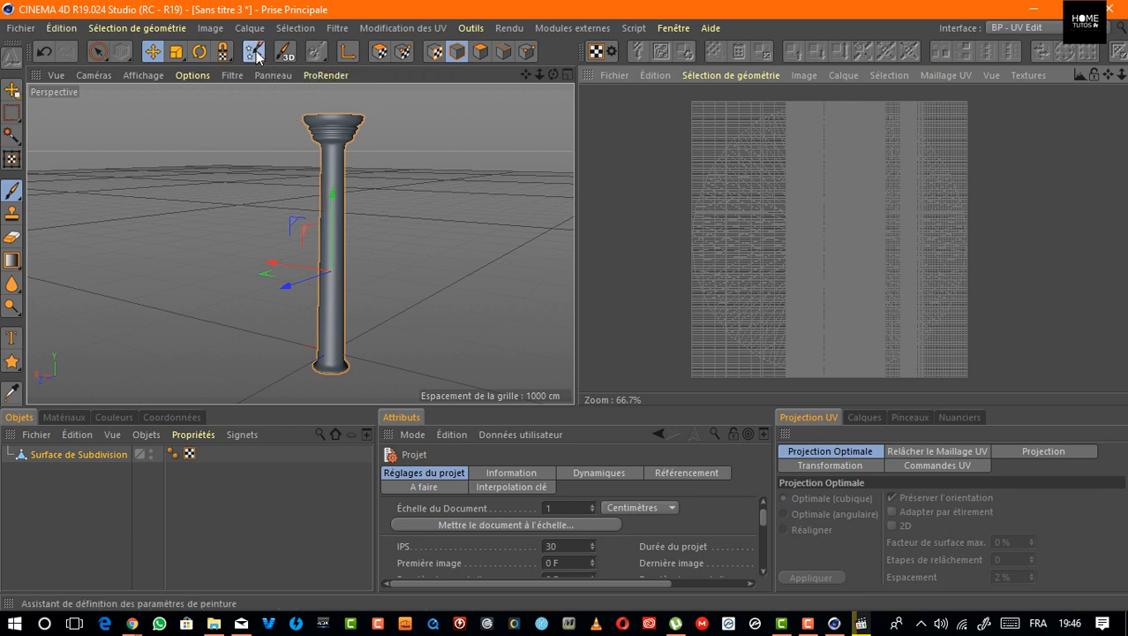
drag(284, 12, 760, 141)
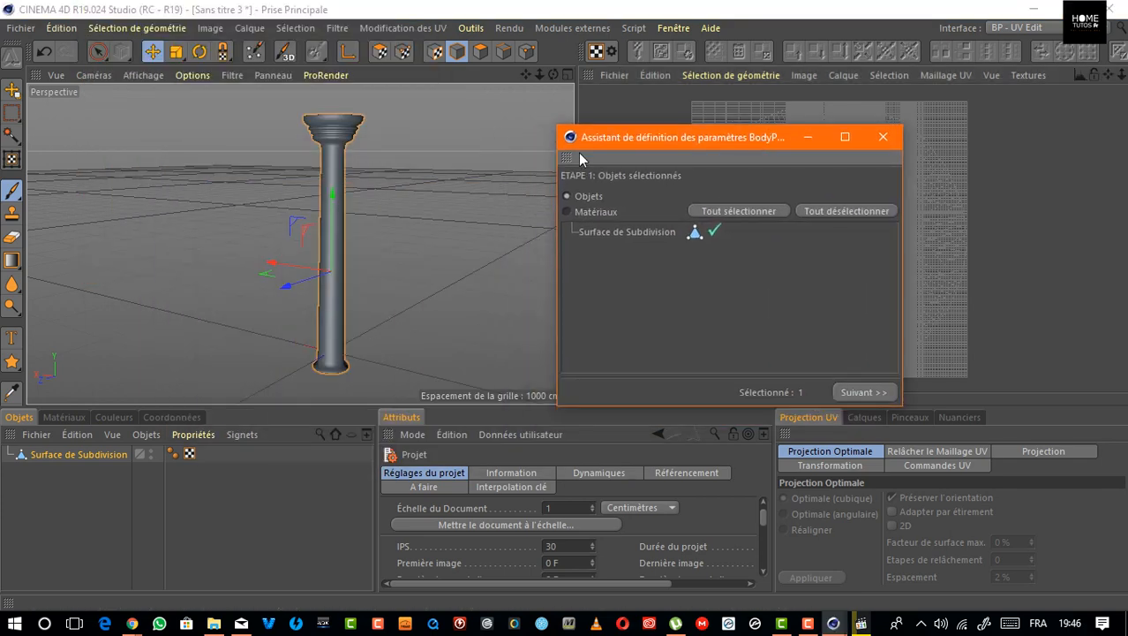
drag(617, 144, 626, 114)
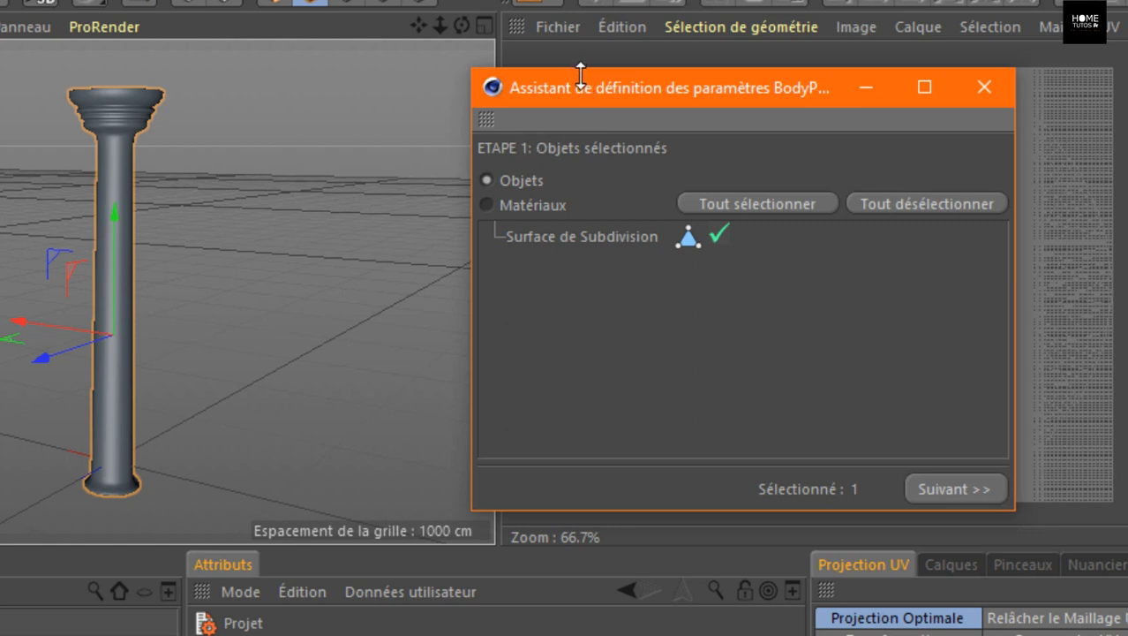
drag(581, 84, 555, 41)
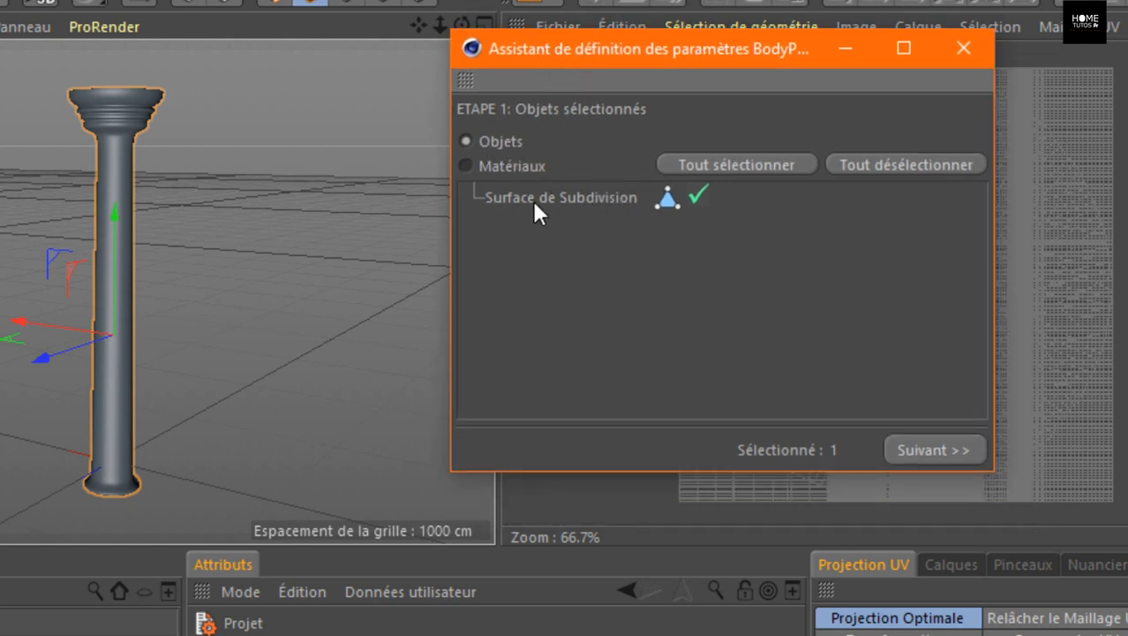
drag(678, 50, 639, 220)
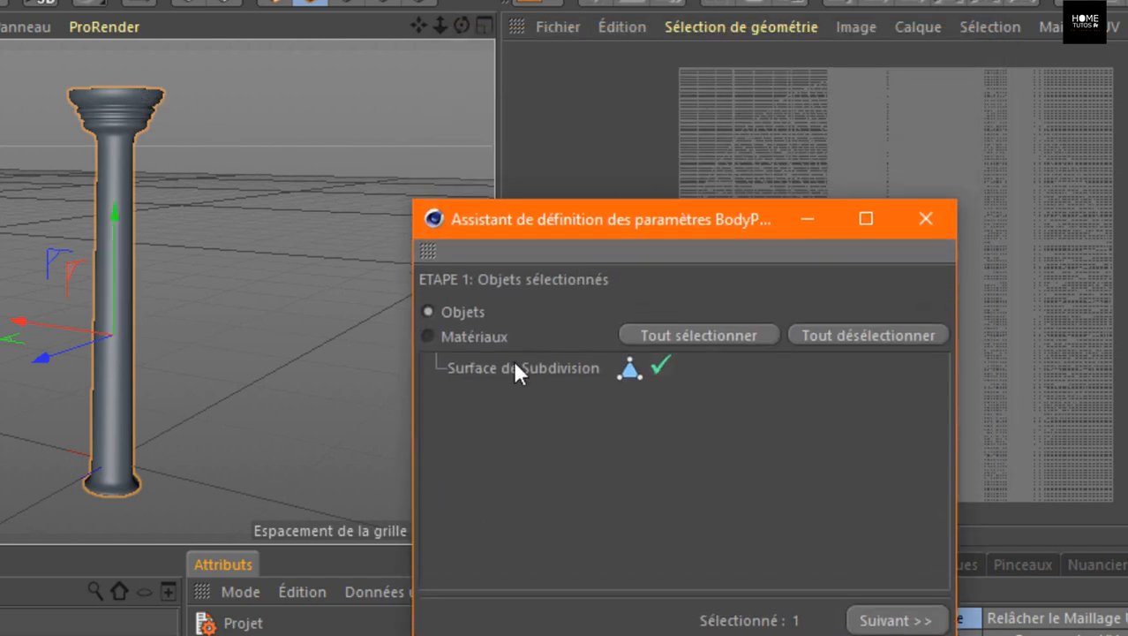
drag(581, 219, 564, 106)
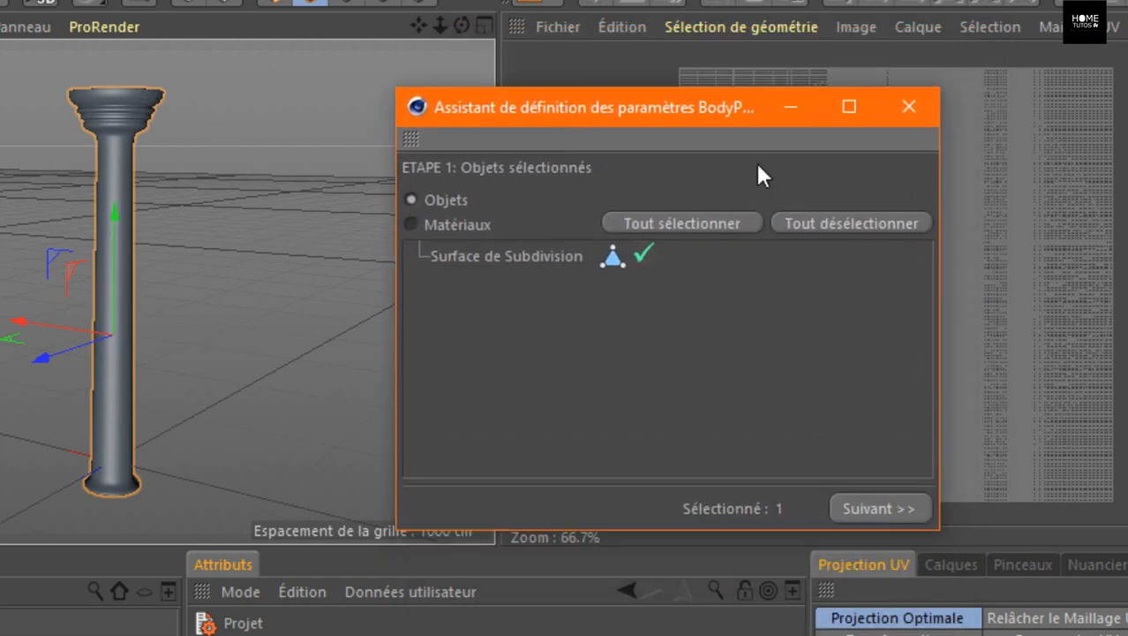
Set the wizard to recalculate the UVs with Projection Cubique Optimale and use a single material for all objects.
click(879, 511)
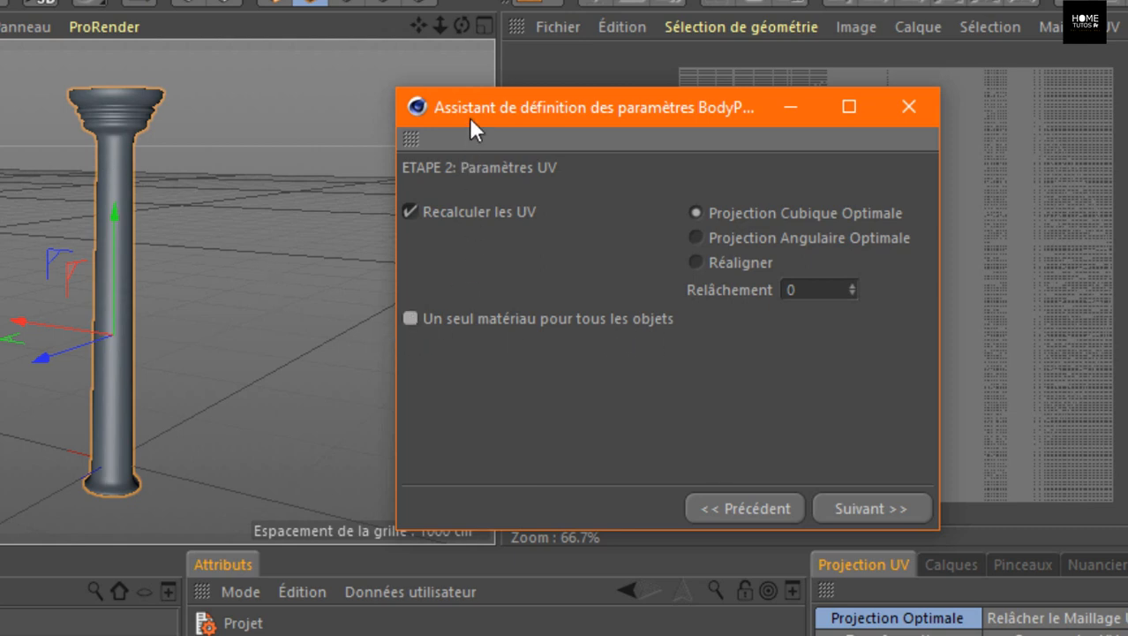
drag(471, 119, 470, 103)
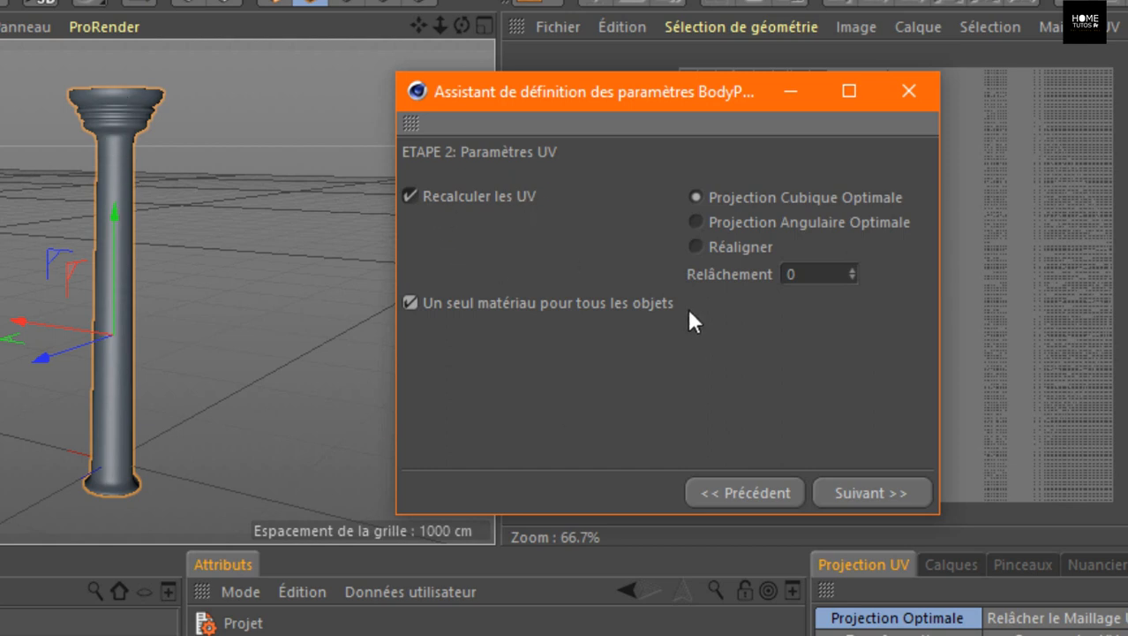
click(858, 492)
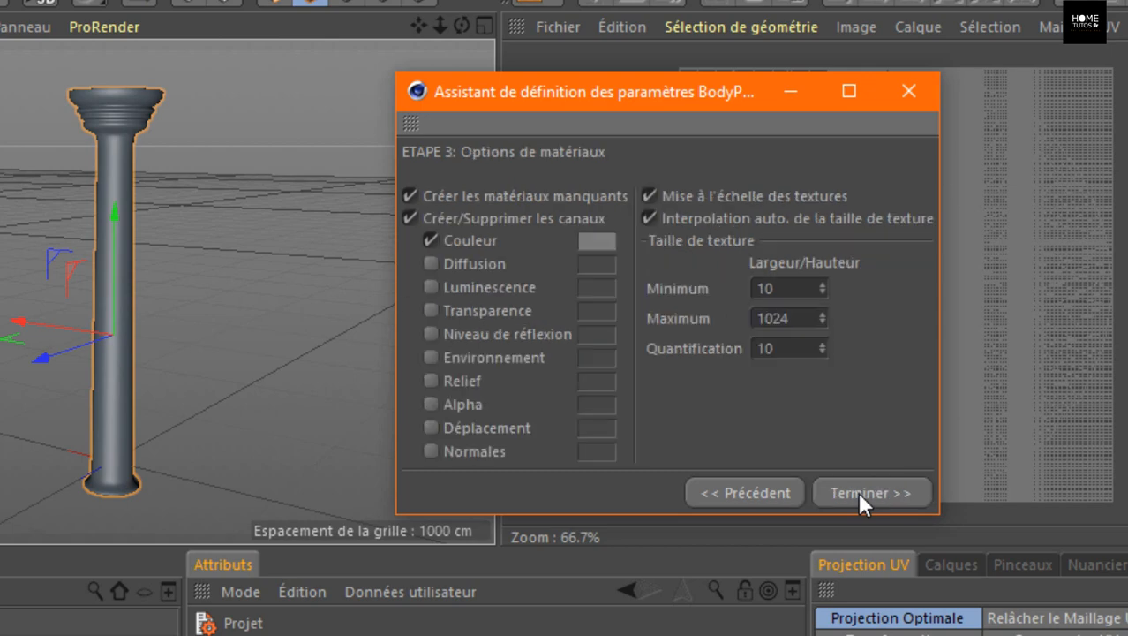
Set the material's Couleur channel to a near-white with 95% brightness, and complete and close the BodyPaint wizard.
click(597, 242)
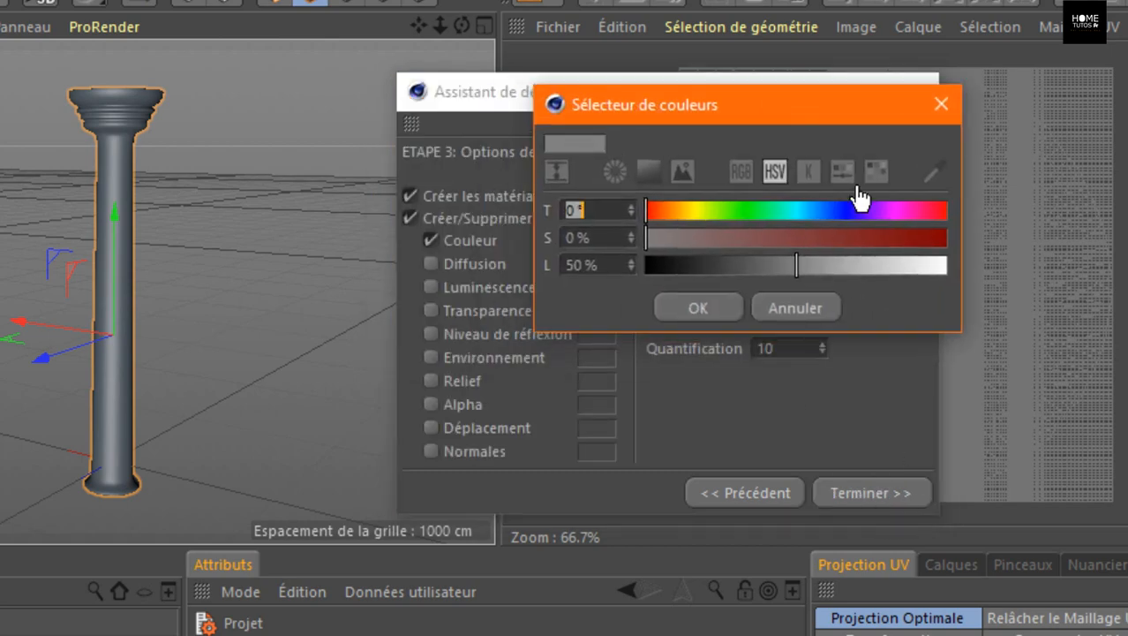
drag(861, 264, 939, 262)
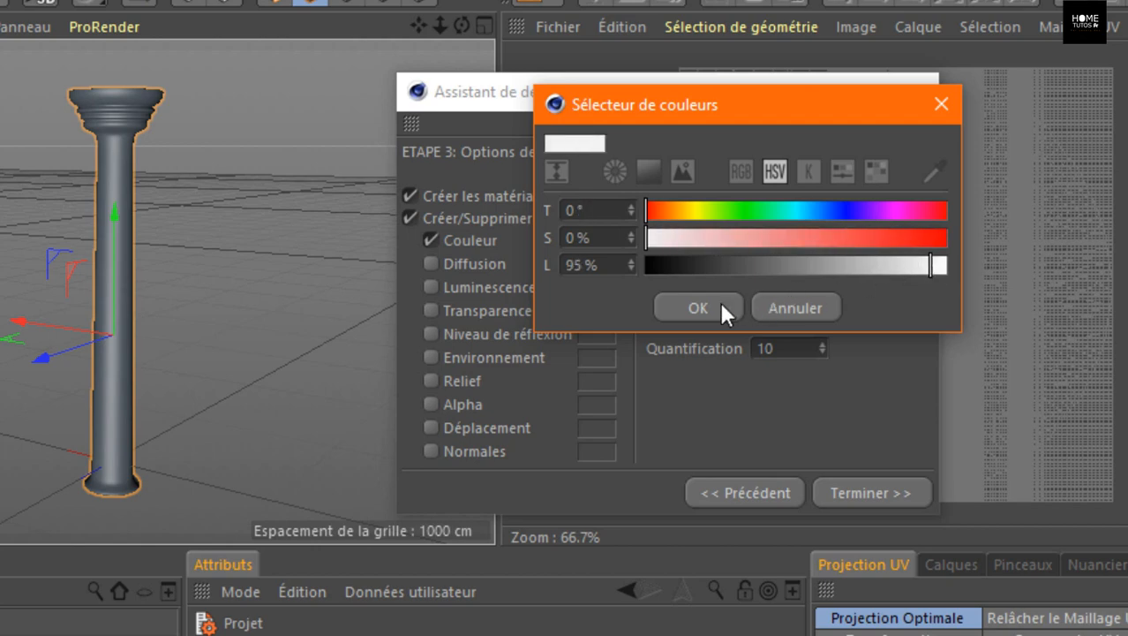
click(720, 303)
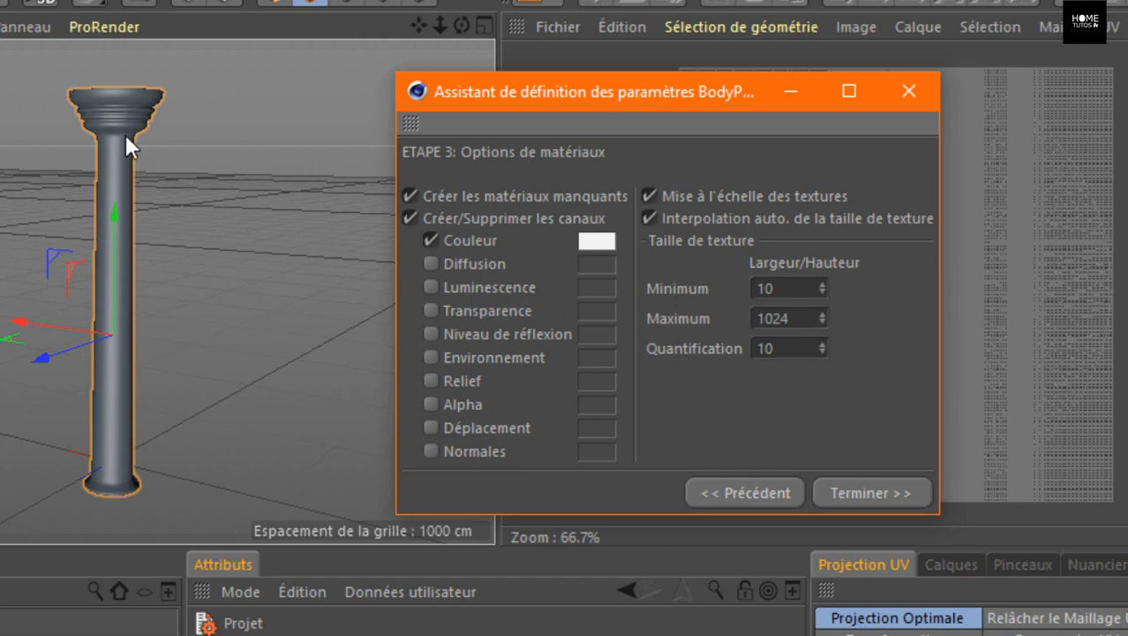
click(866, 487)
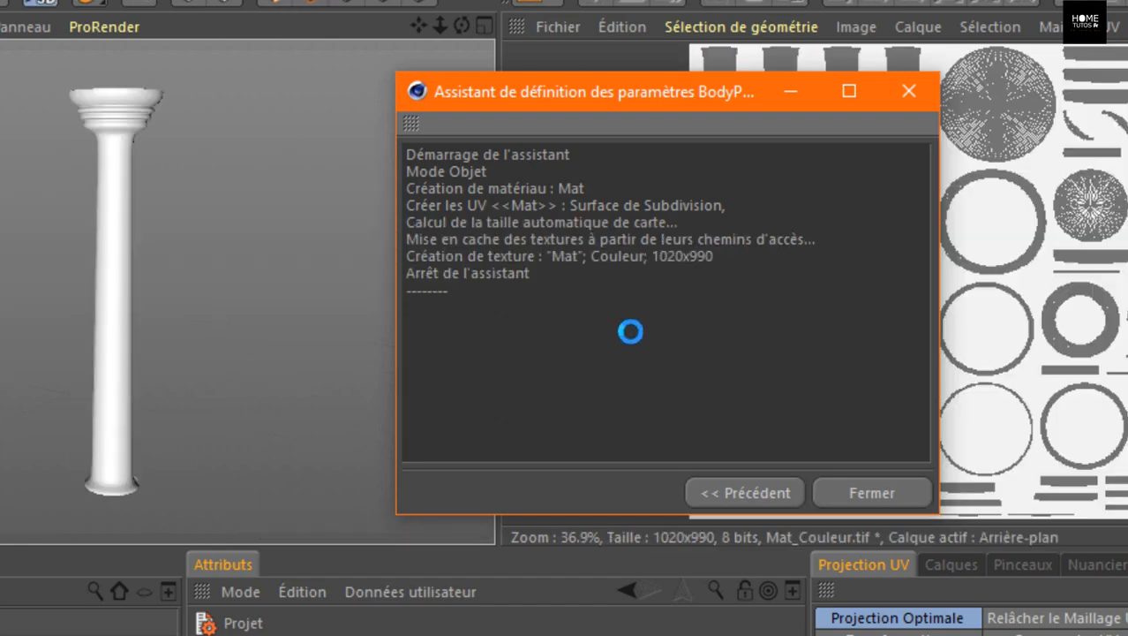
click(871, 496)
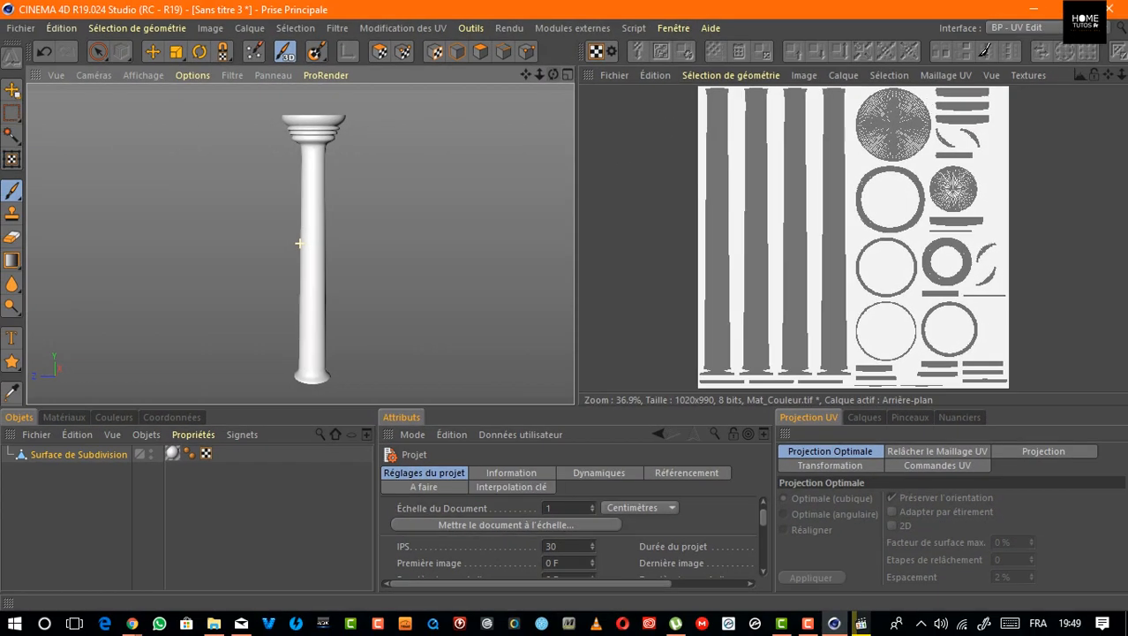
Switch the interface layout from UV editing to Interface de Démarrage.
click(1017, 27)
click(943, 31)
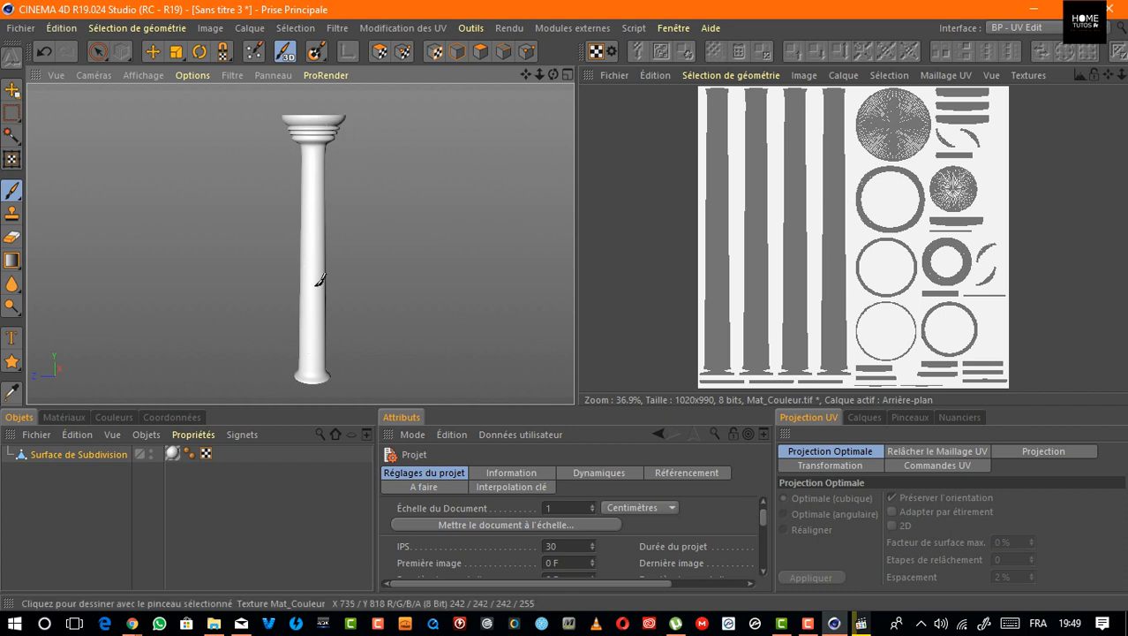
scroll(319, 216, up, 4)
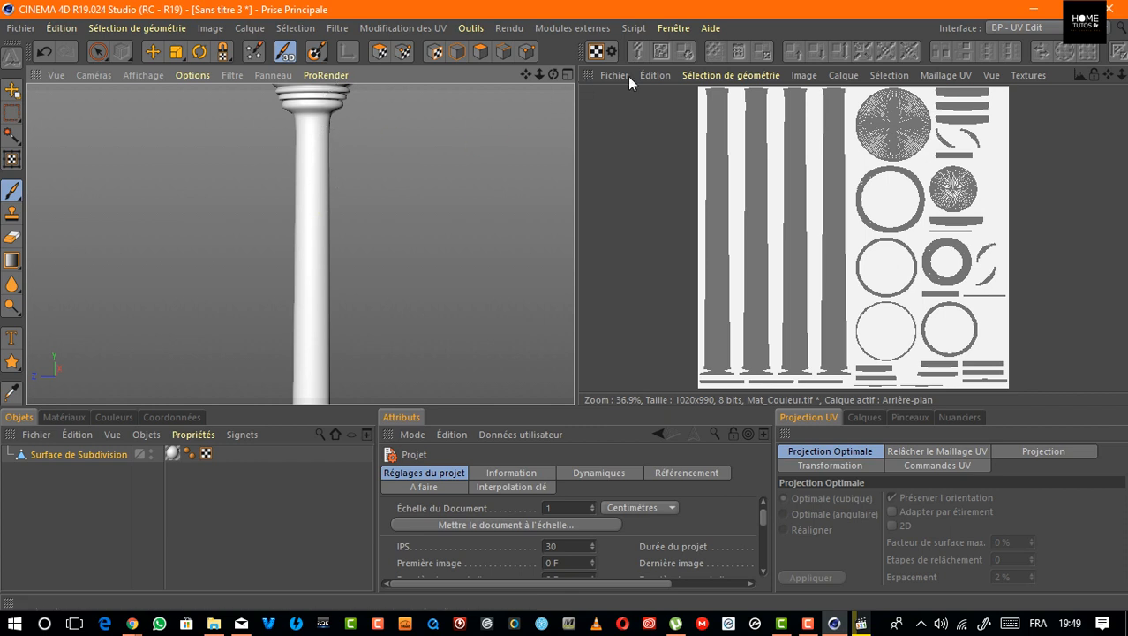
click(1039, 29)
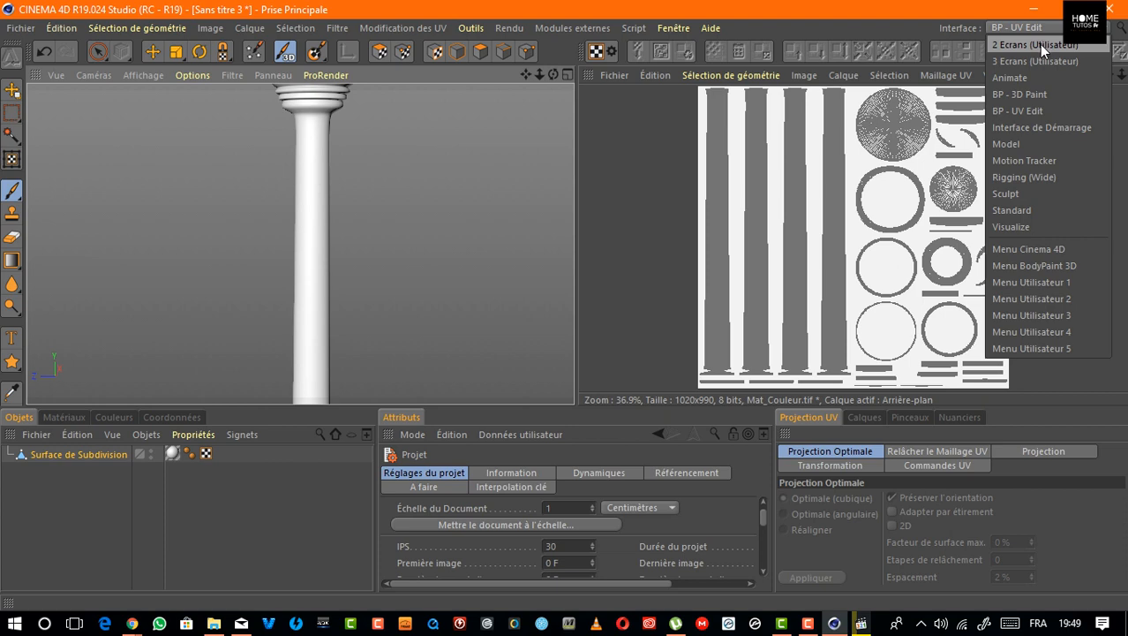
click(1045, 127)
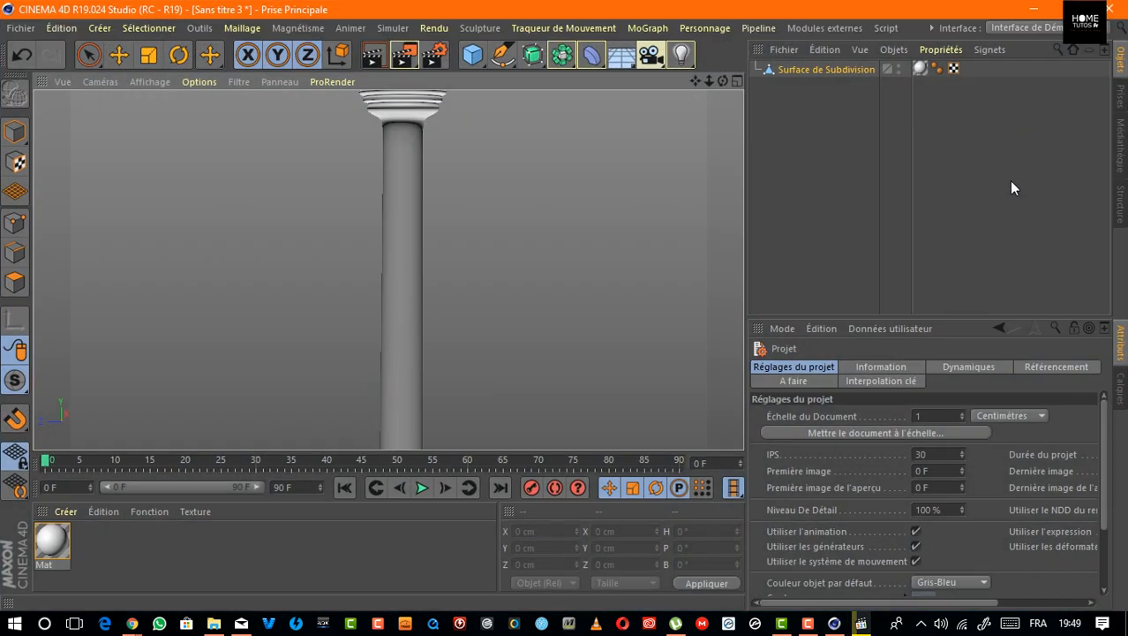
Activate Model mode for the pillar and select its material's texture tag.
drag(710, 81, 730, 67)
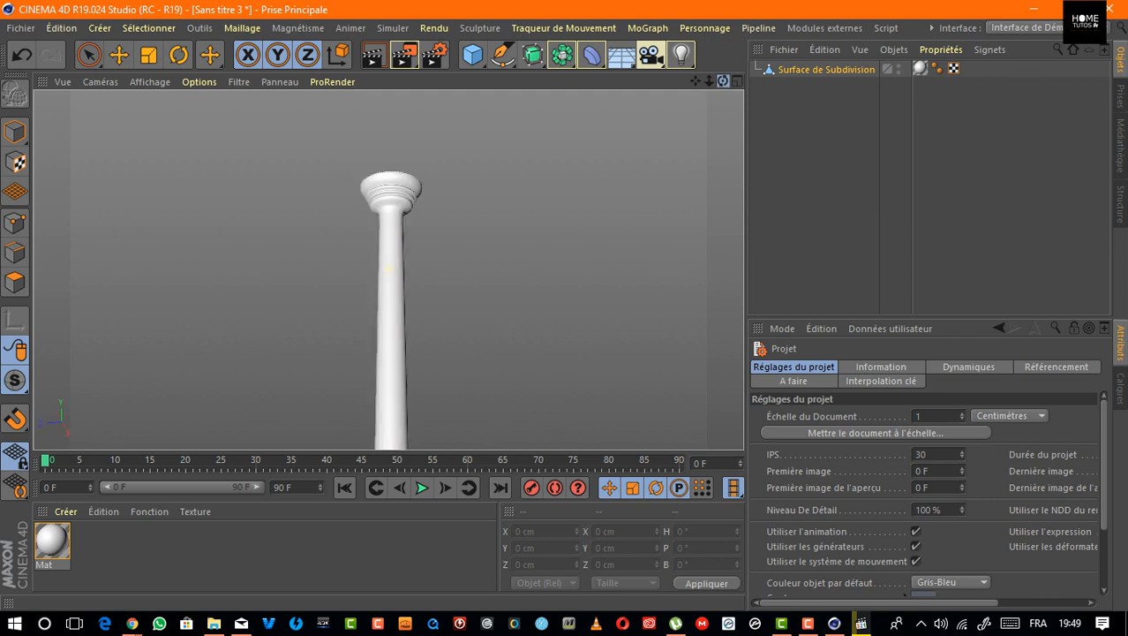
click(14, 131)
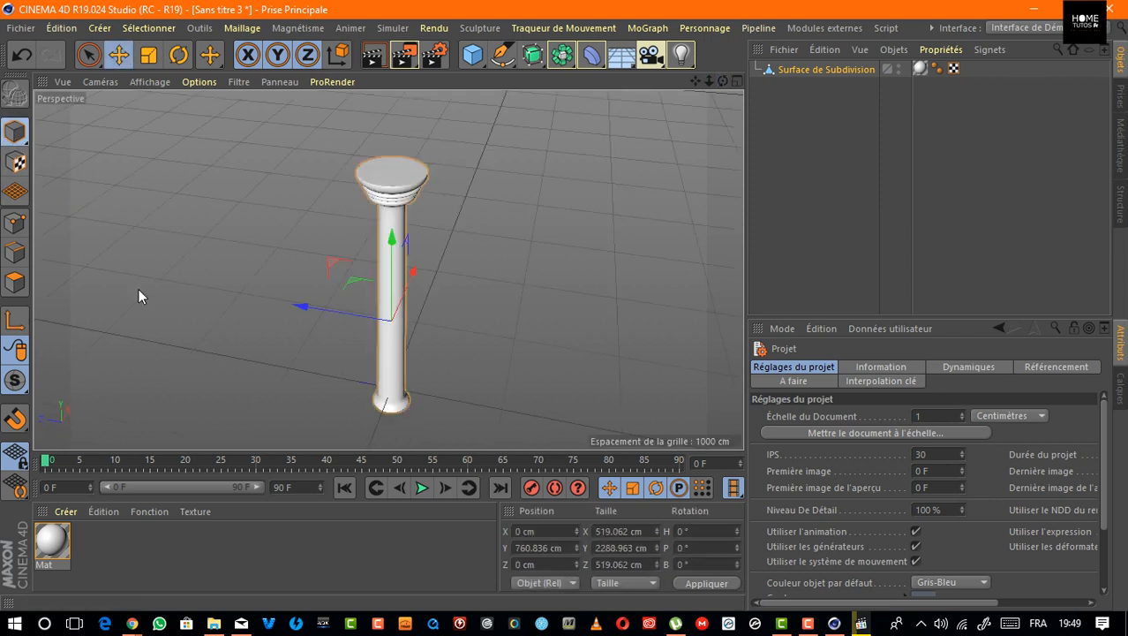
drag(722, 81, 702, 83)
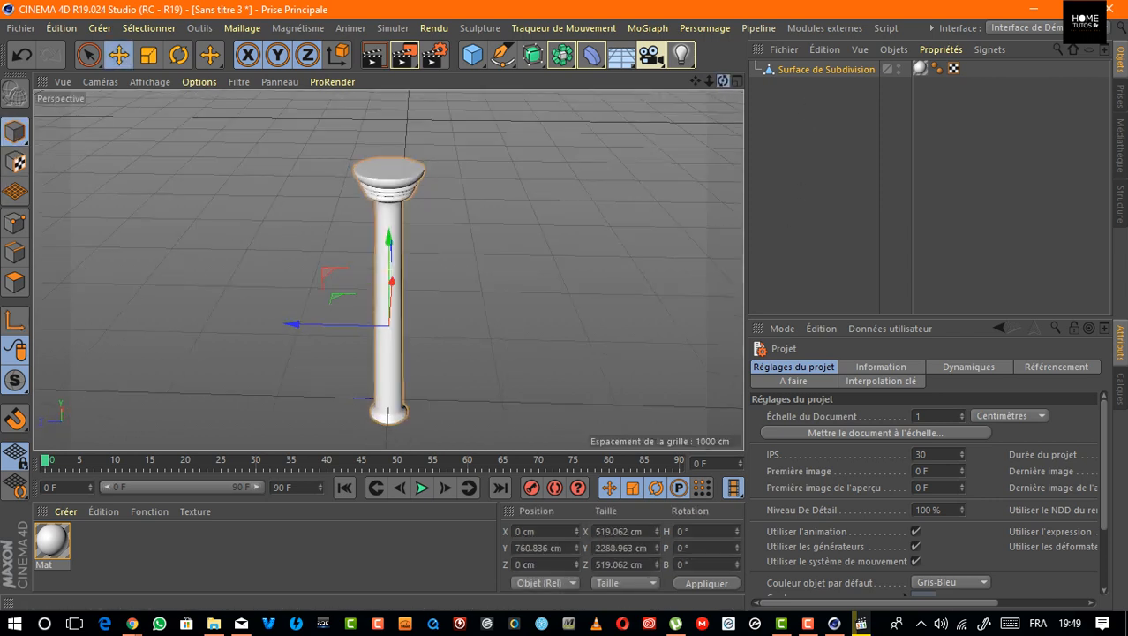
click(921, 68)
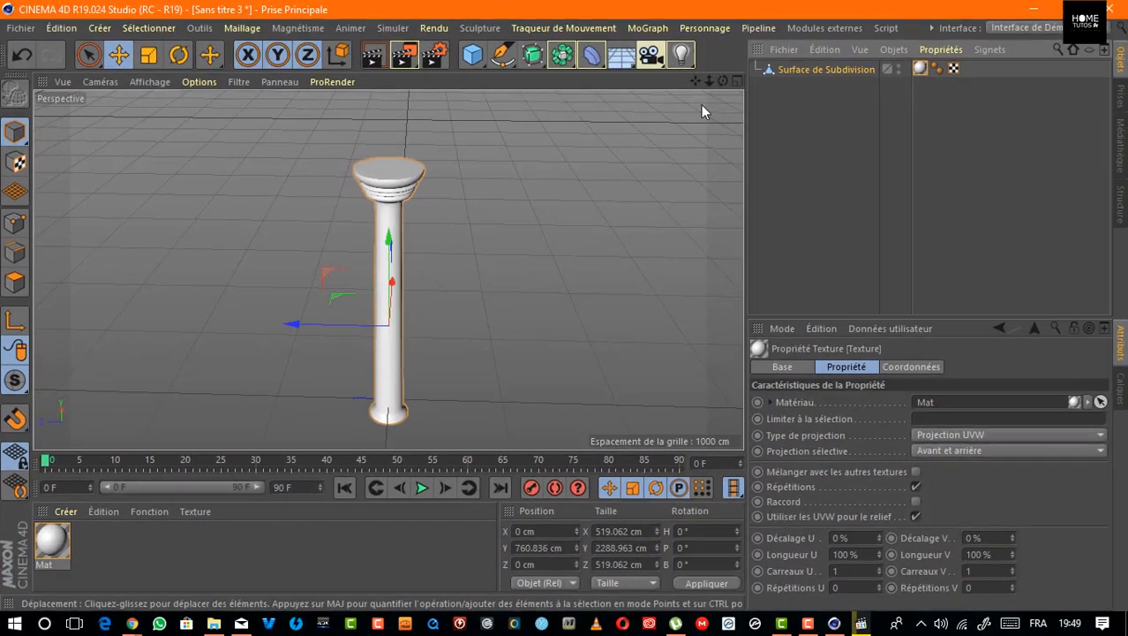
Export the pillar as a Wavefront OBJ named Pilier in the Roma folder, keeping the default export settings with UVs and materials.
click(30, 30)
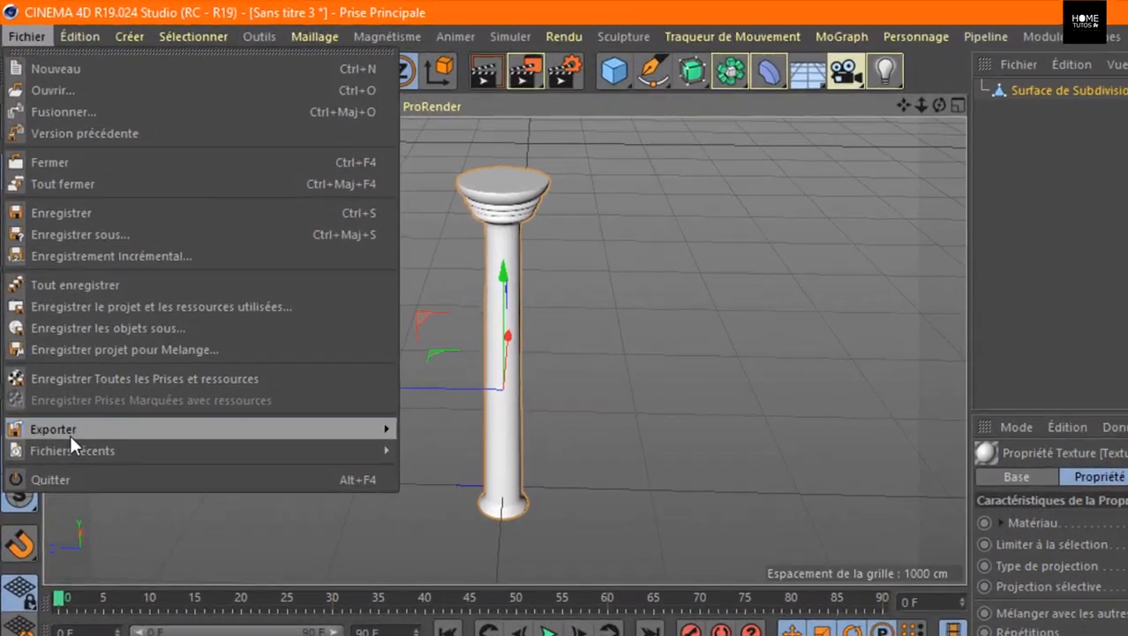
mouse_move(93, 332)
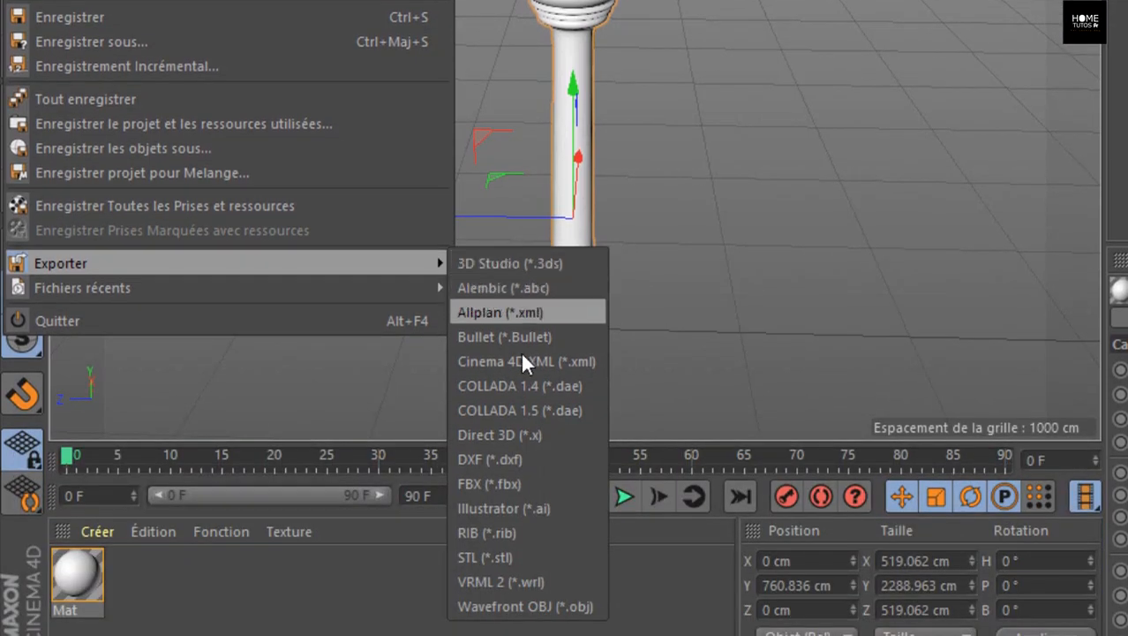
click(523, 606)
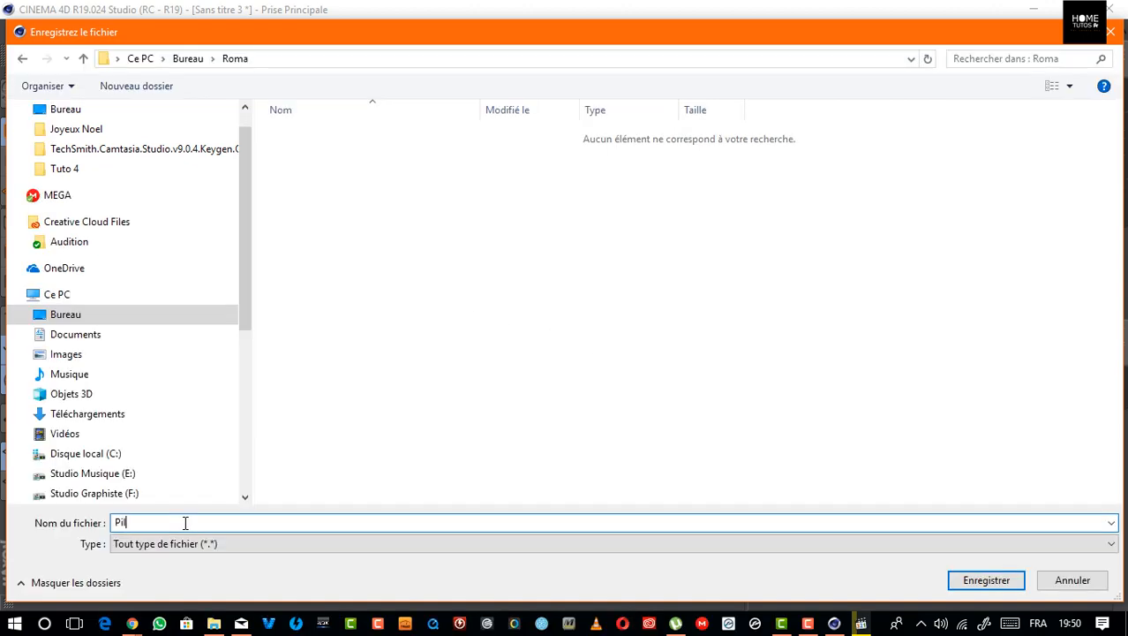
click(980, 575)
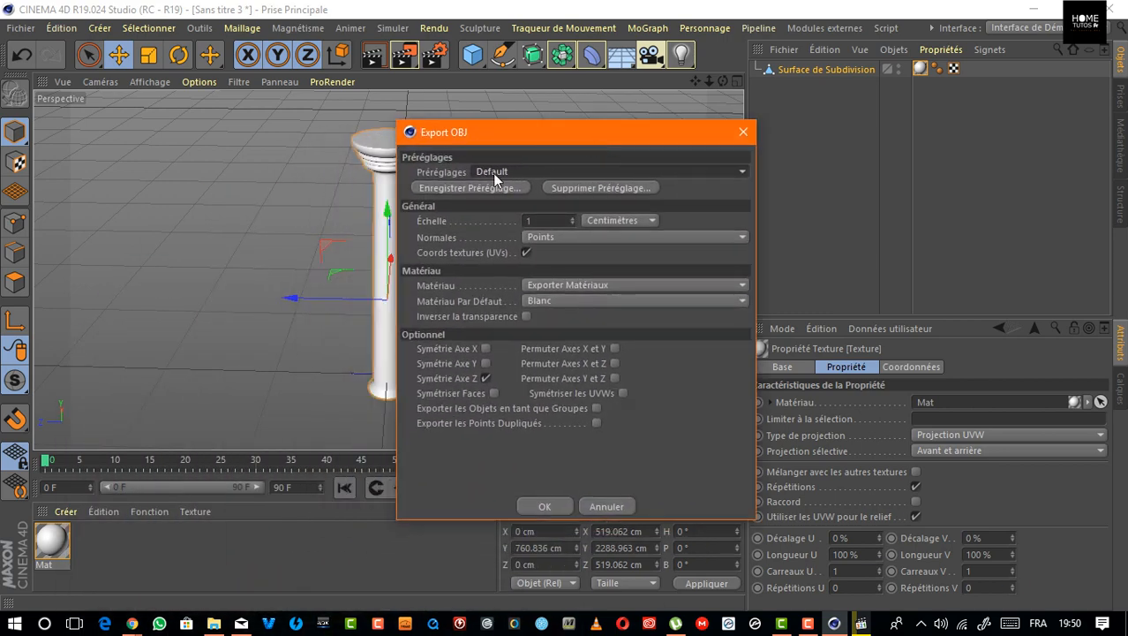
drag(574, 132, 747, 104)
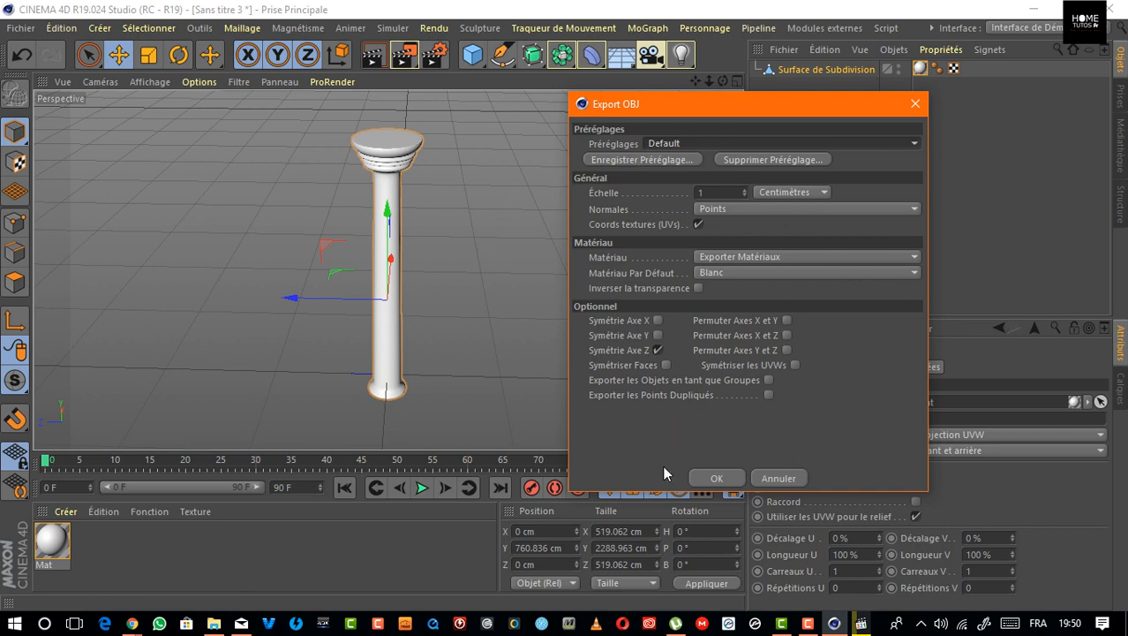
click(717, 478)
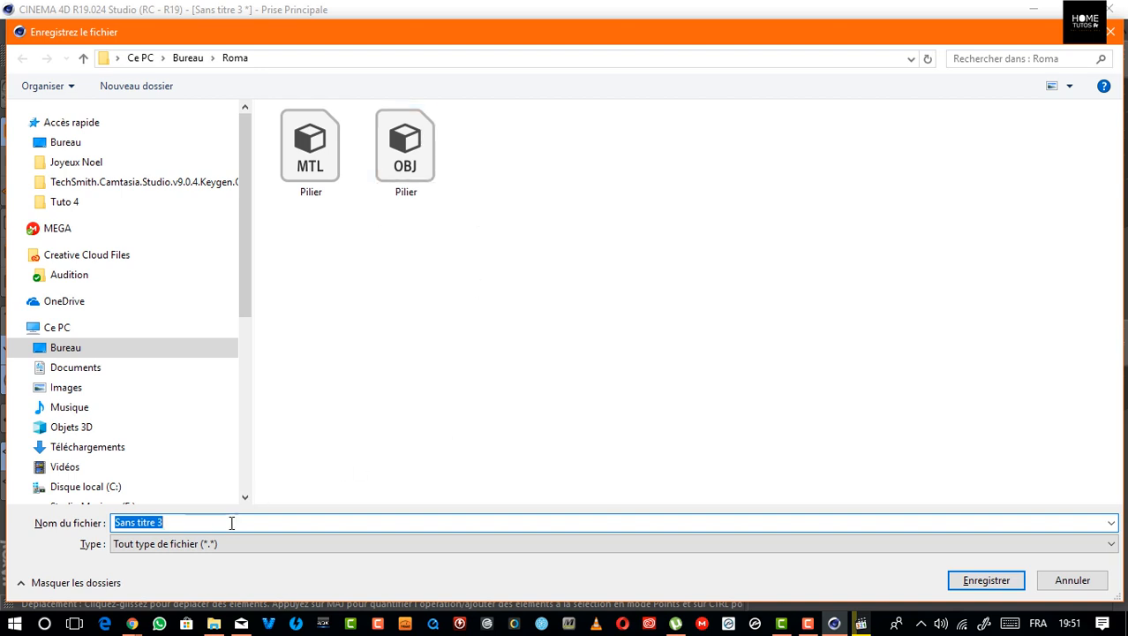
Save the project as Piler in the Roma folder, including the changes to its textures.
text(Pi)
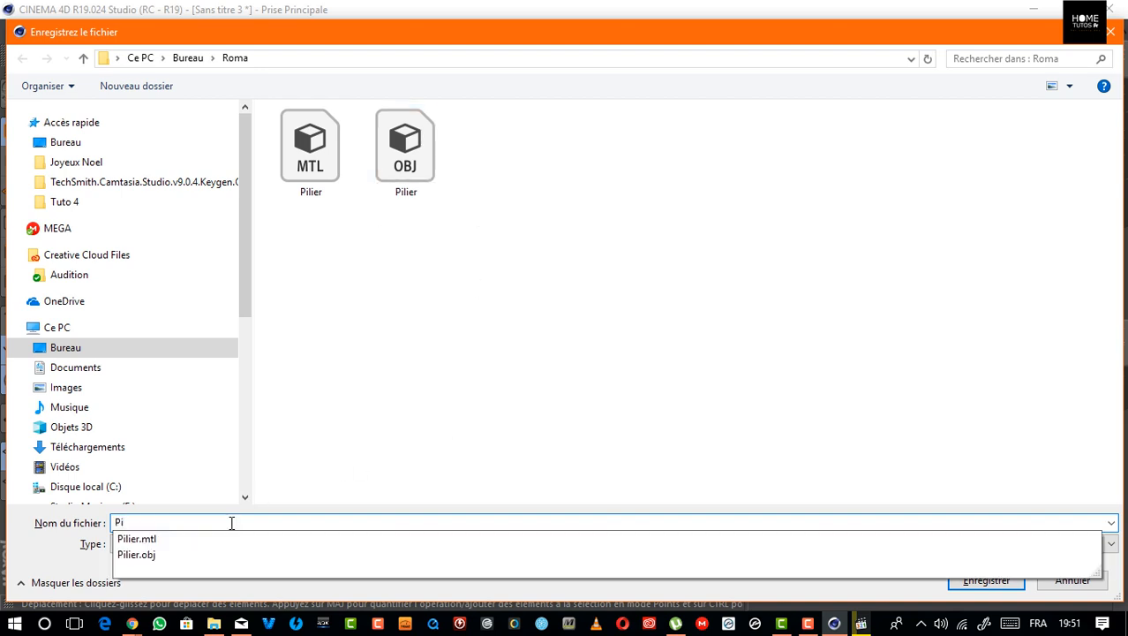
text(ler)
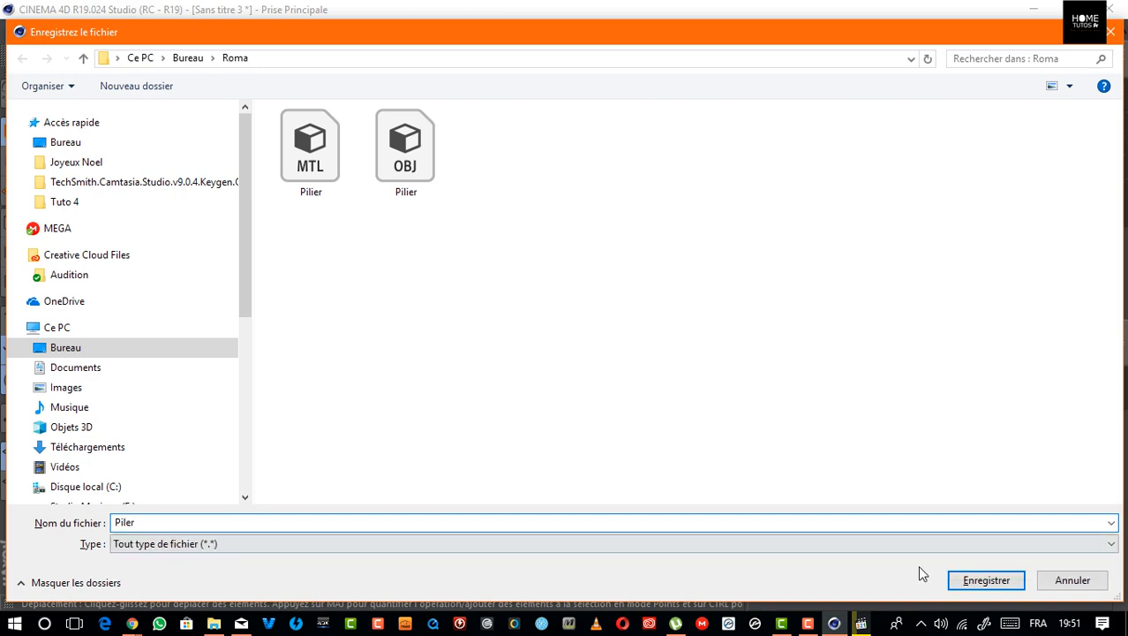
click(987, 582)
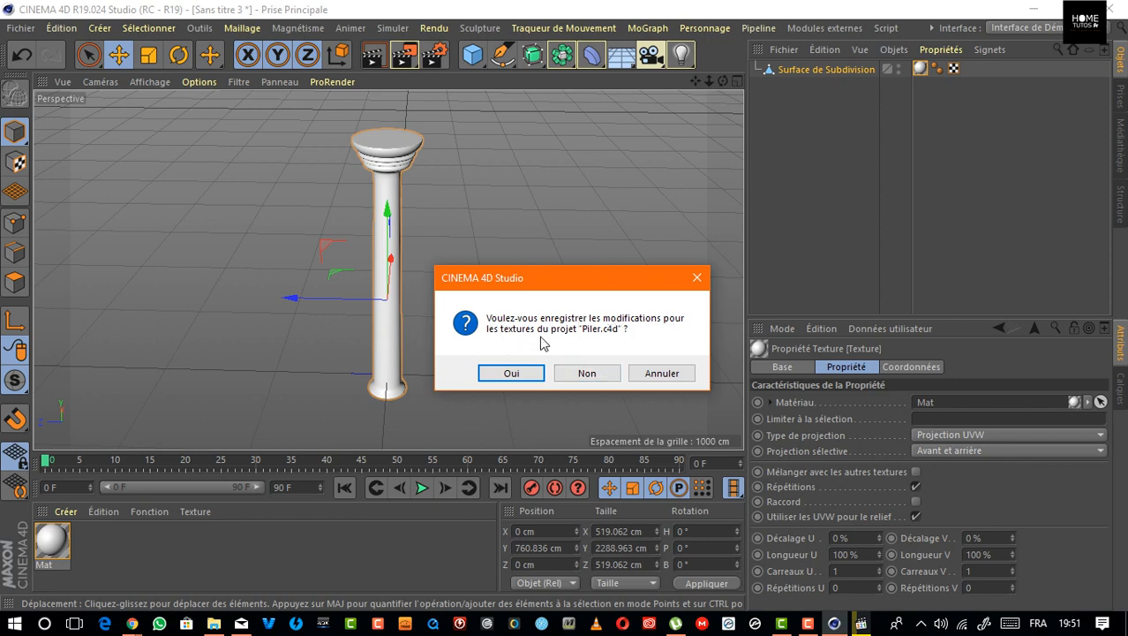
click(514, 374)
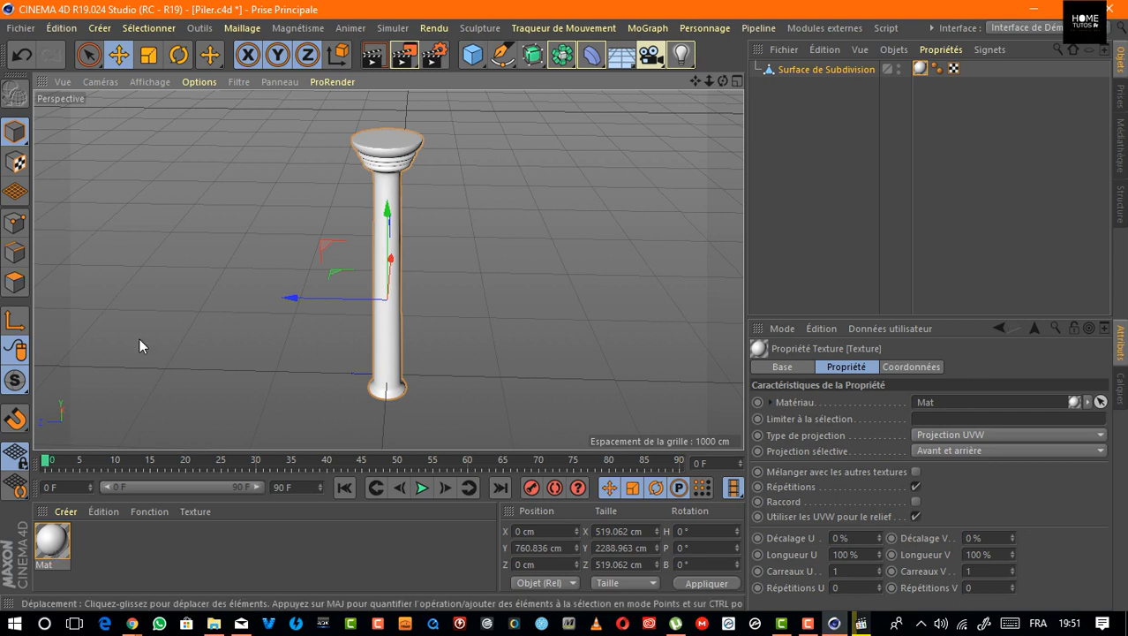
Switch to the Roma folder in File Explorer and examine the saved project, texture, MTL and OBJ files.
click(1032, 11)
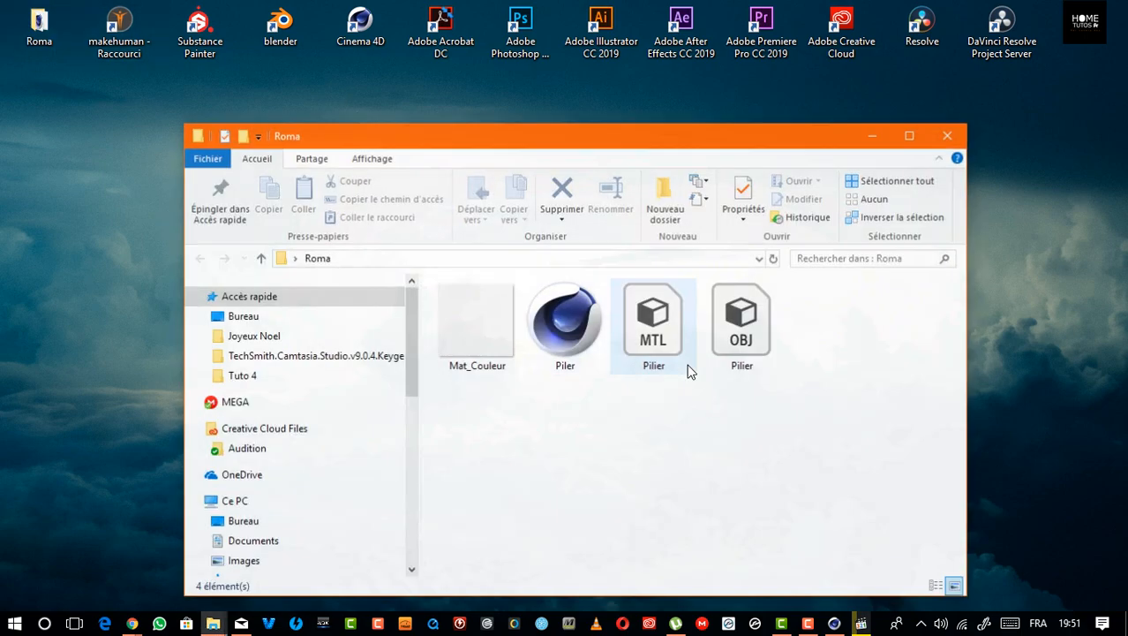
drag(726, 131, 732, 94)
click(570, 287)
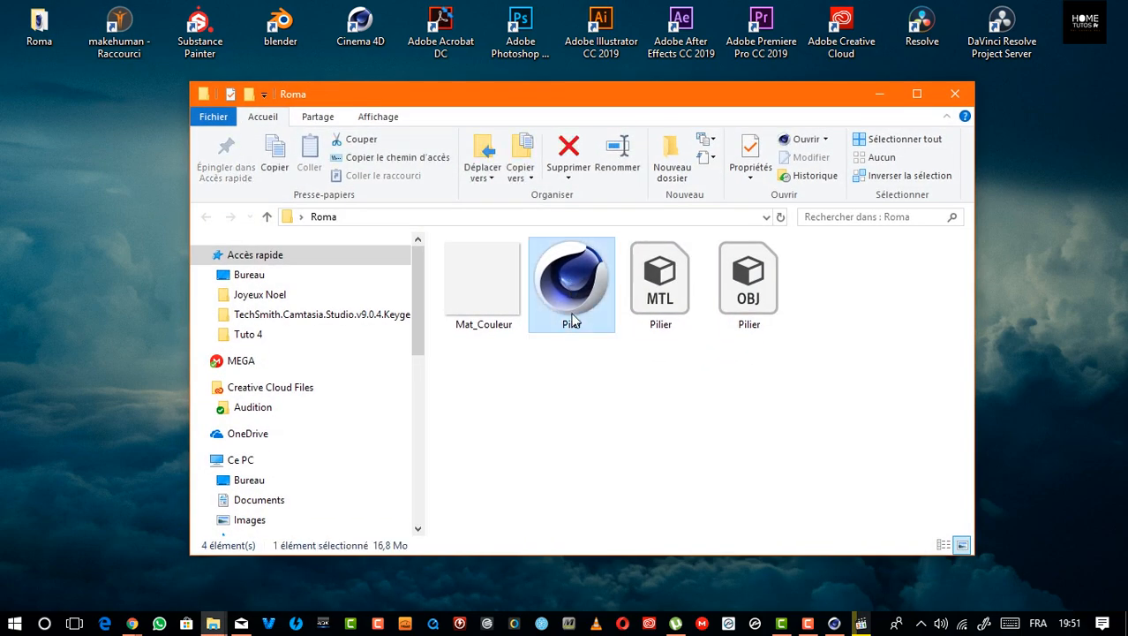
click(494, 263)
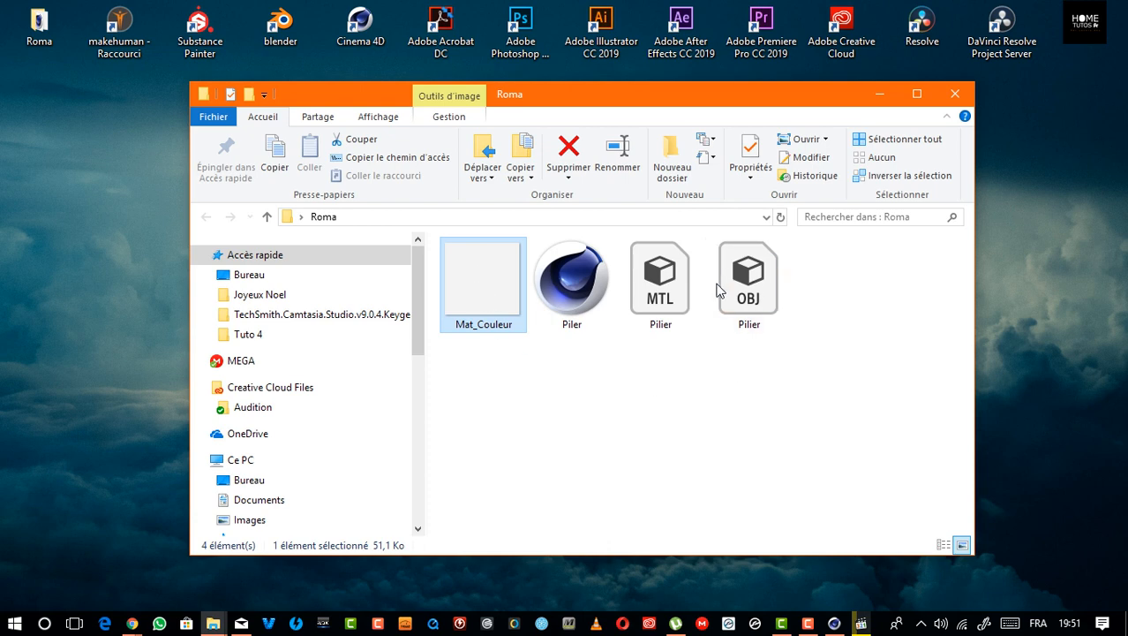
drag(782, 369, 724, 294)
click(776, 368)
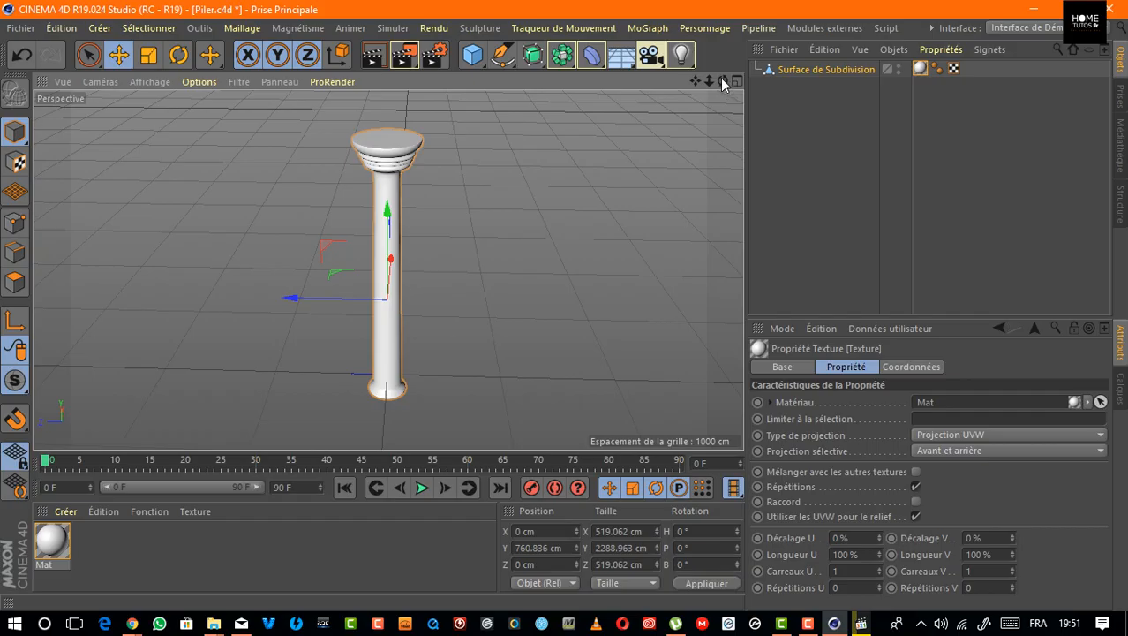
Leave the 3D scene and switch to Chrome to view the modules page of the Home Tutos fr Facebook group.
mouse_move(720, 80)
mouse_down()
mouse_move(680, 84)
mouse_move(729, 68)
mouse_up()
click(1035, 9)
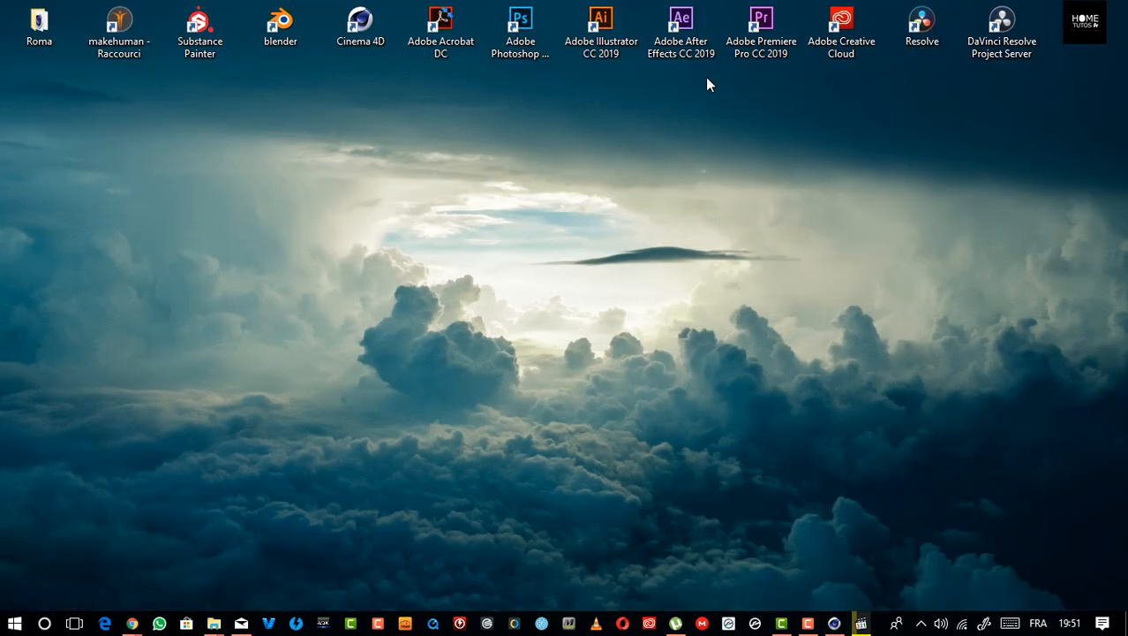
click(681, 23)
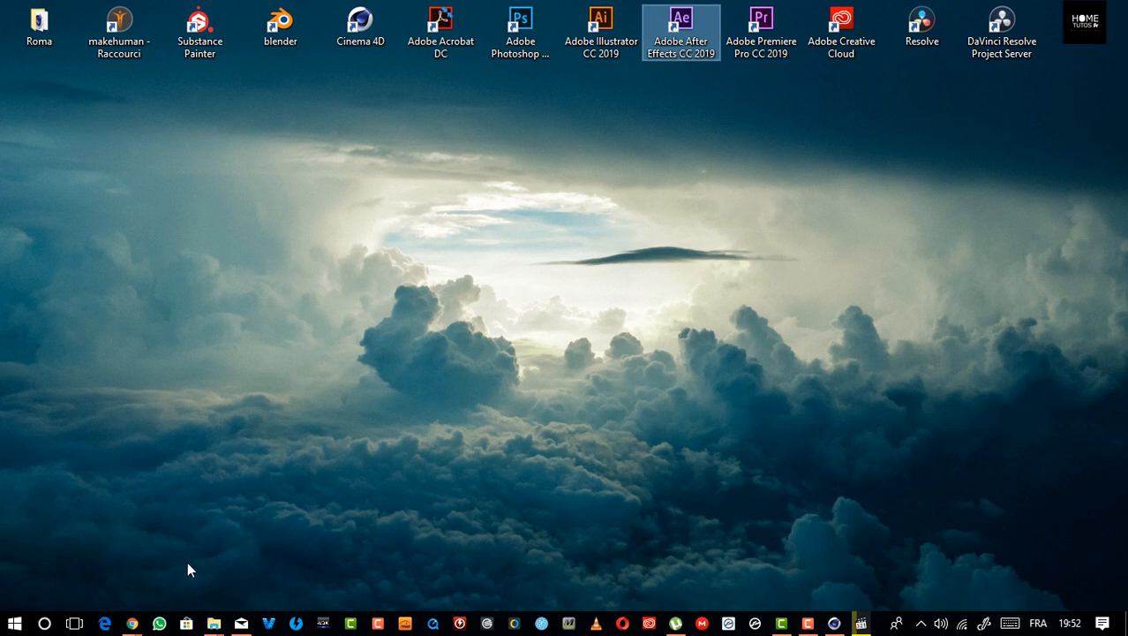
mouse_move(132, 623)
click(260, 552)
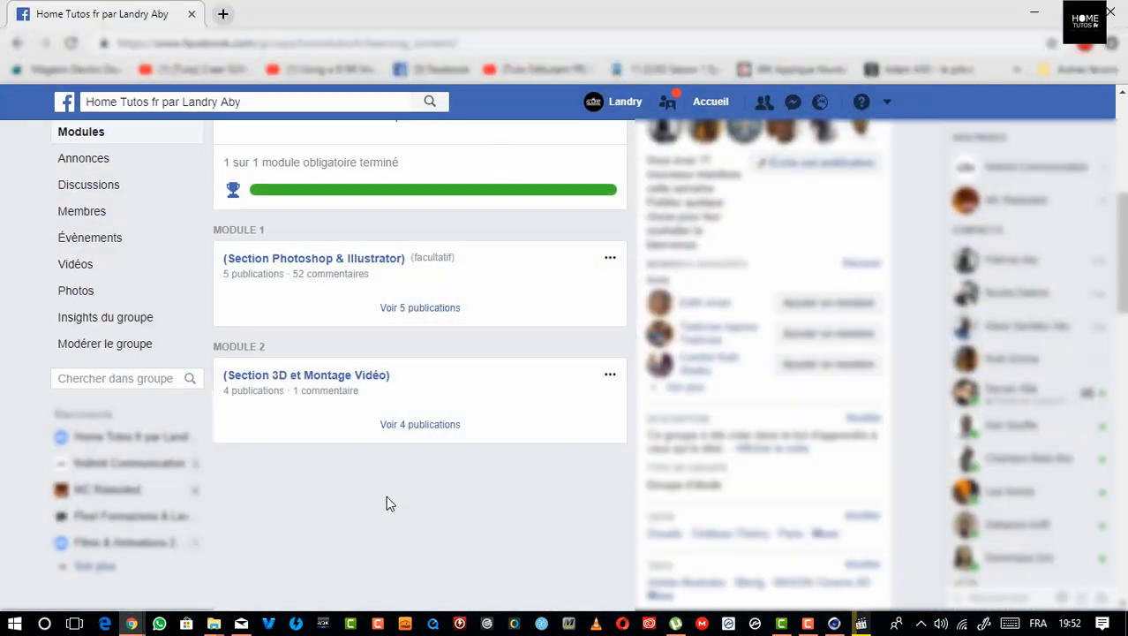
scroll(352, 267, up, 5)
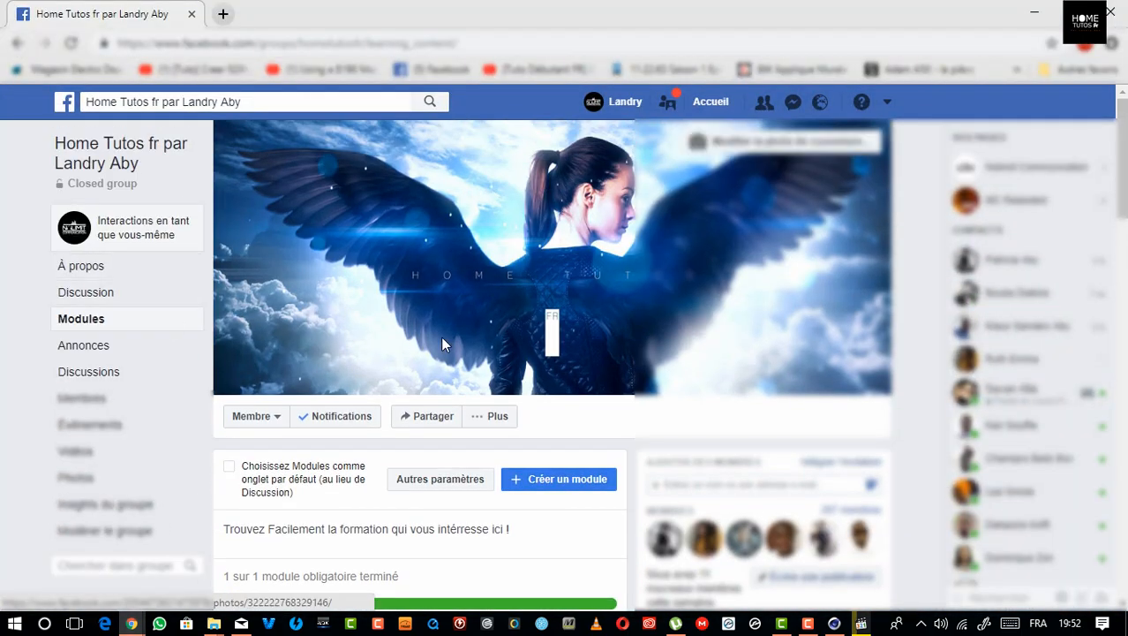